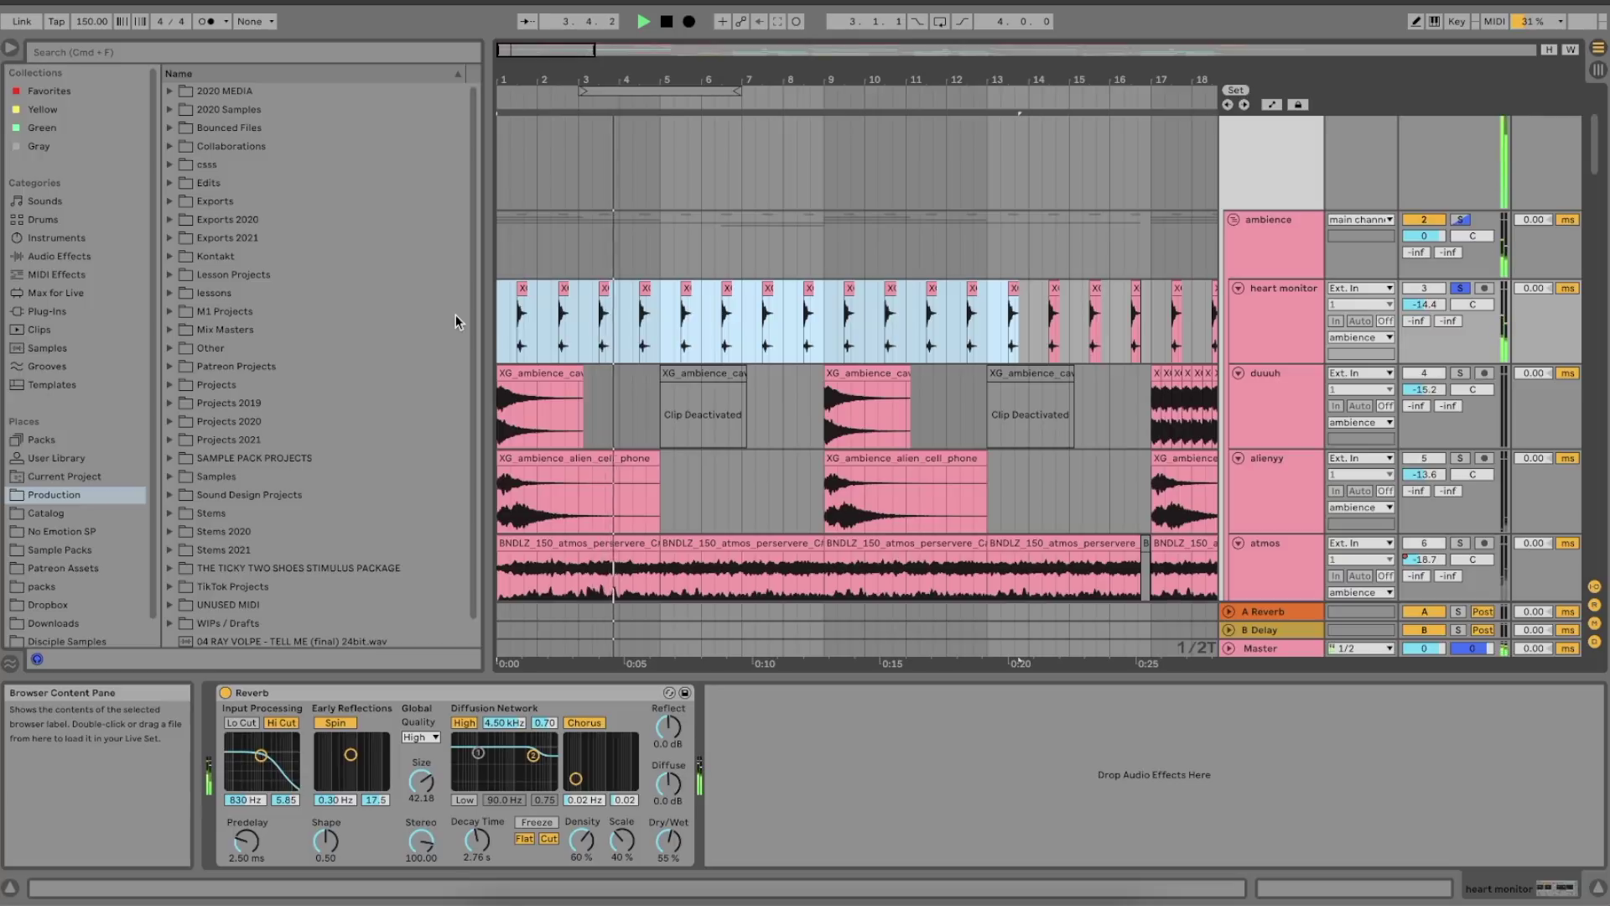
- Audition the first ambience clip on the duuuh track and select bars 1 to 15 on the alienyy track
{"action": "key", "text": "space"}
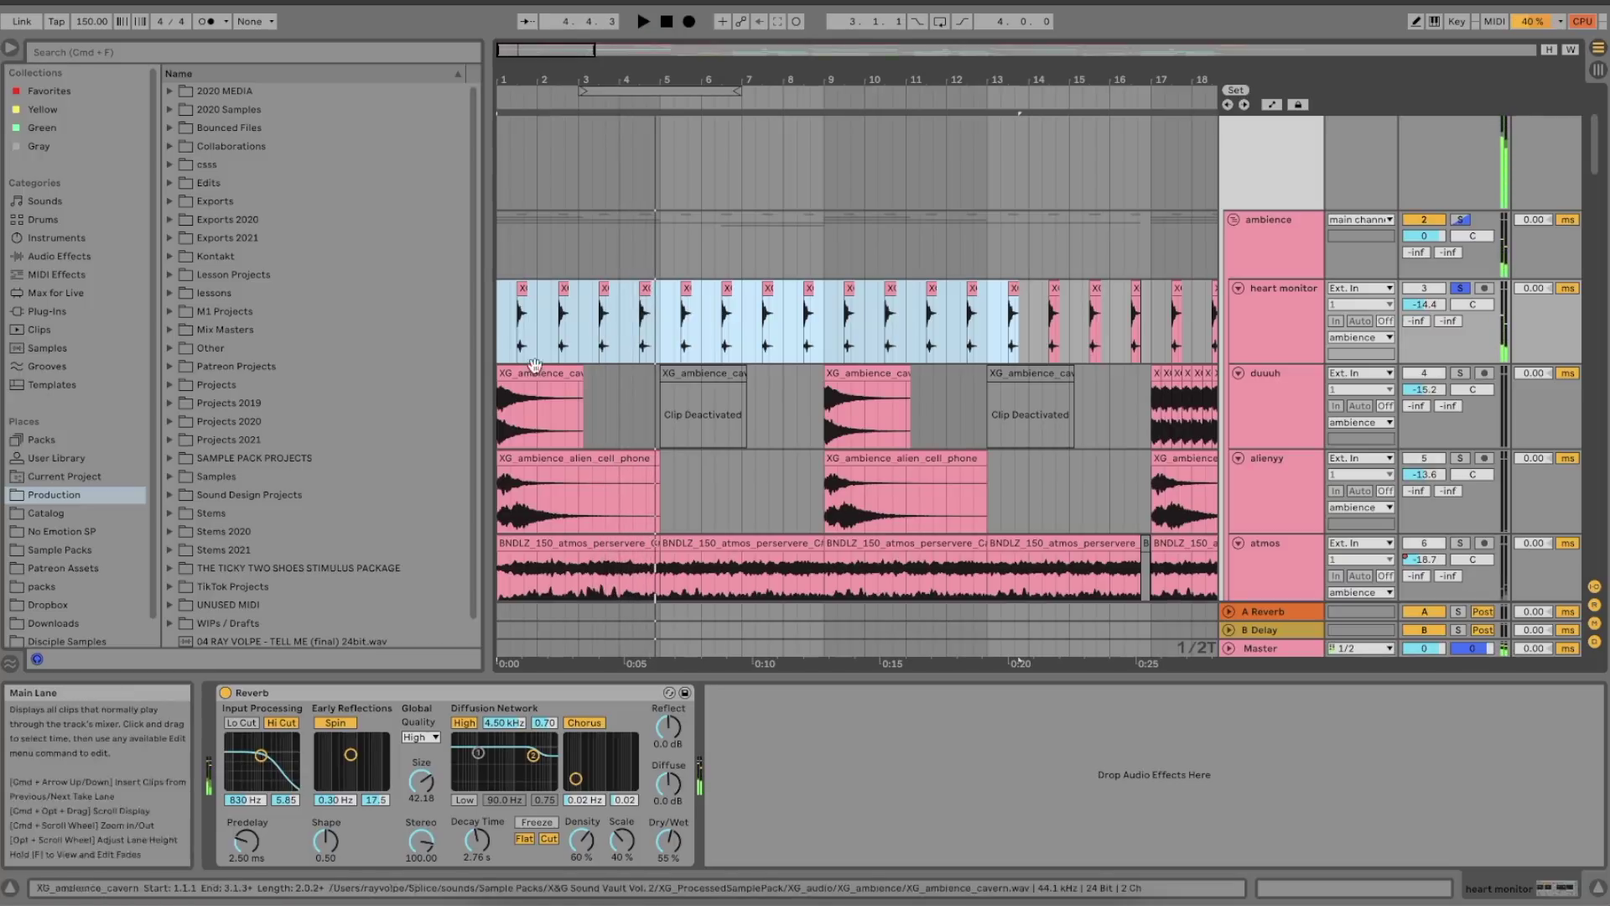
{"action": "left_click", "coordinate": [534, 371]}
{"action": "scroll", "coordinate": [556, 375], "scroll_direction": "down", "scroll_amount": 2}
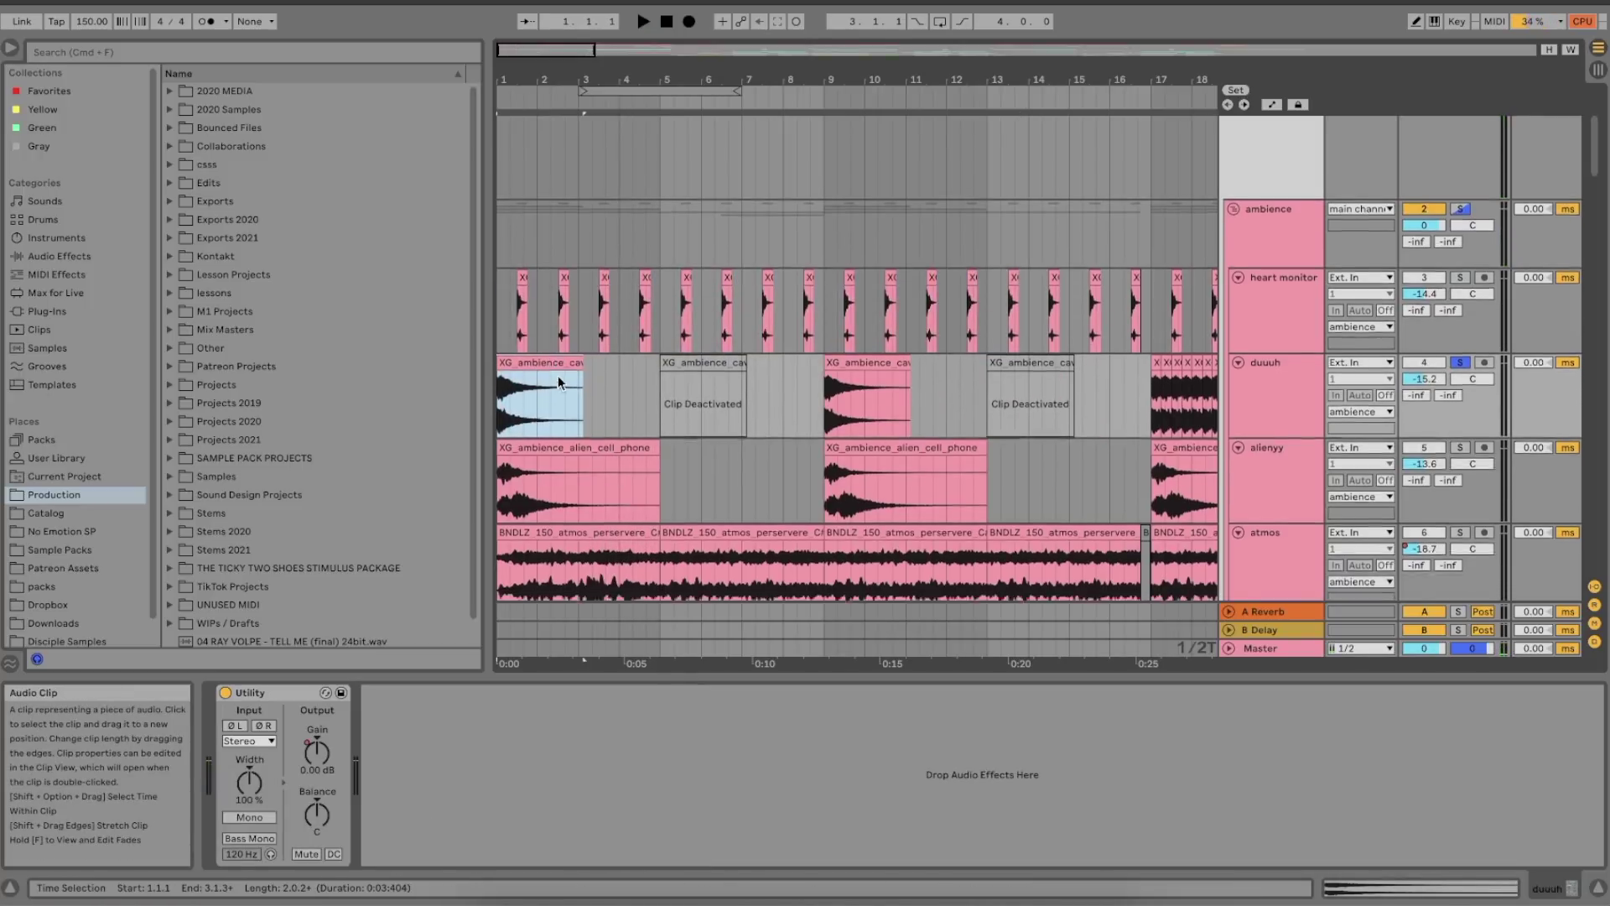
{"action": "key", "text": "space"}
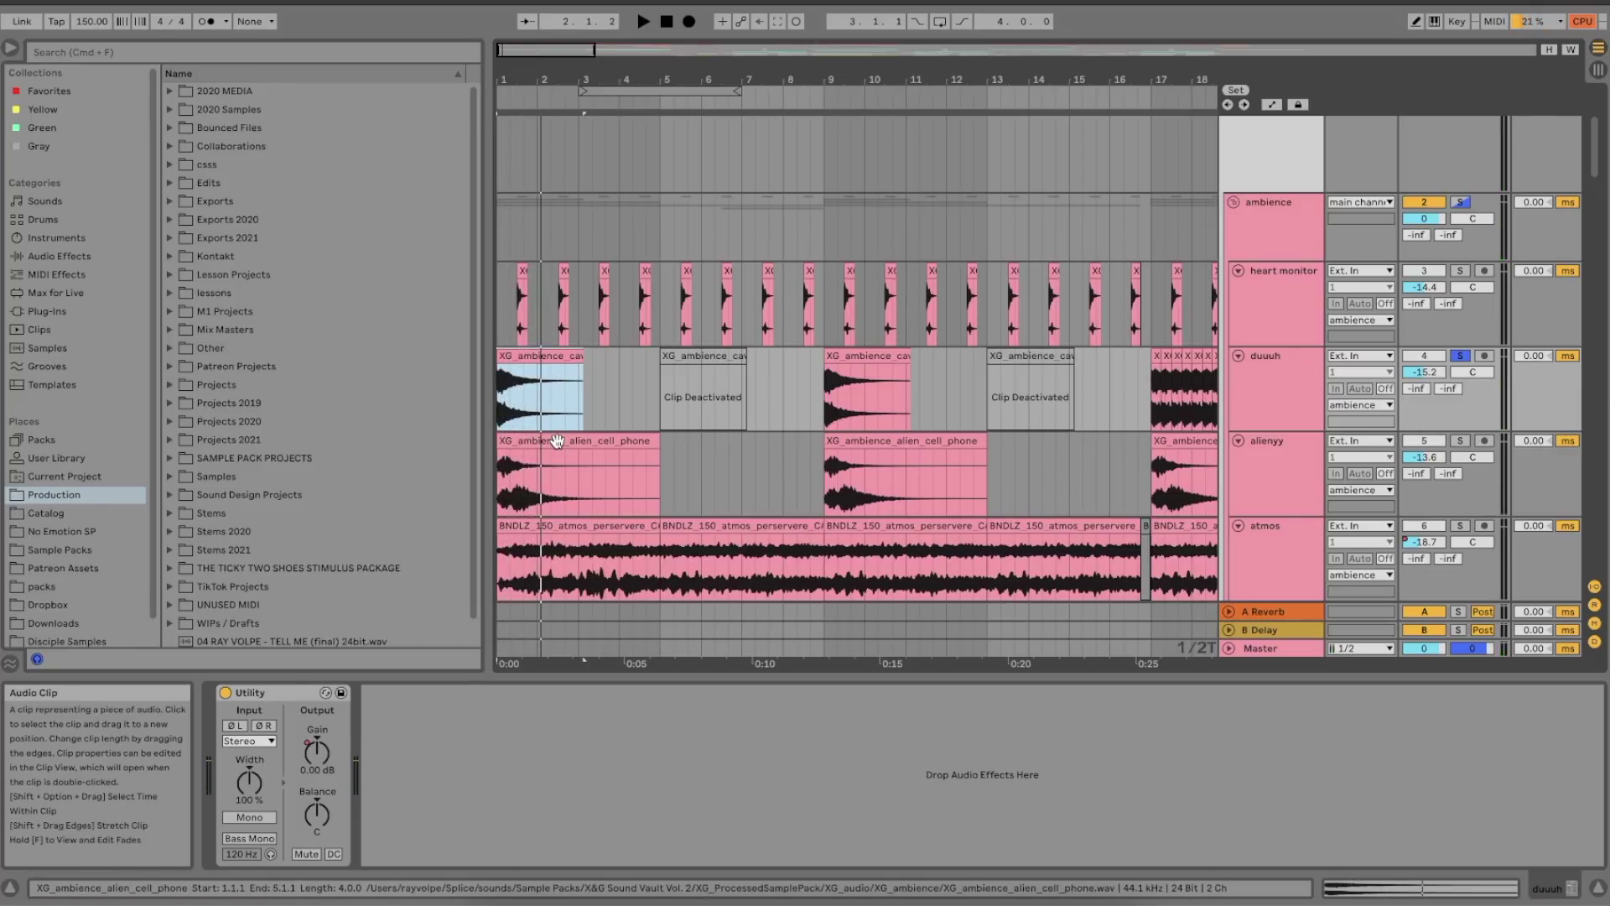
{"action": "scroll", "coordinate": [557, 440], "scroll_direction": "down", "scroll_amount": 5}
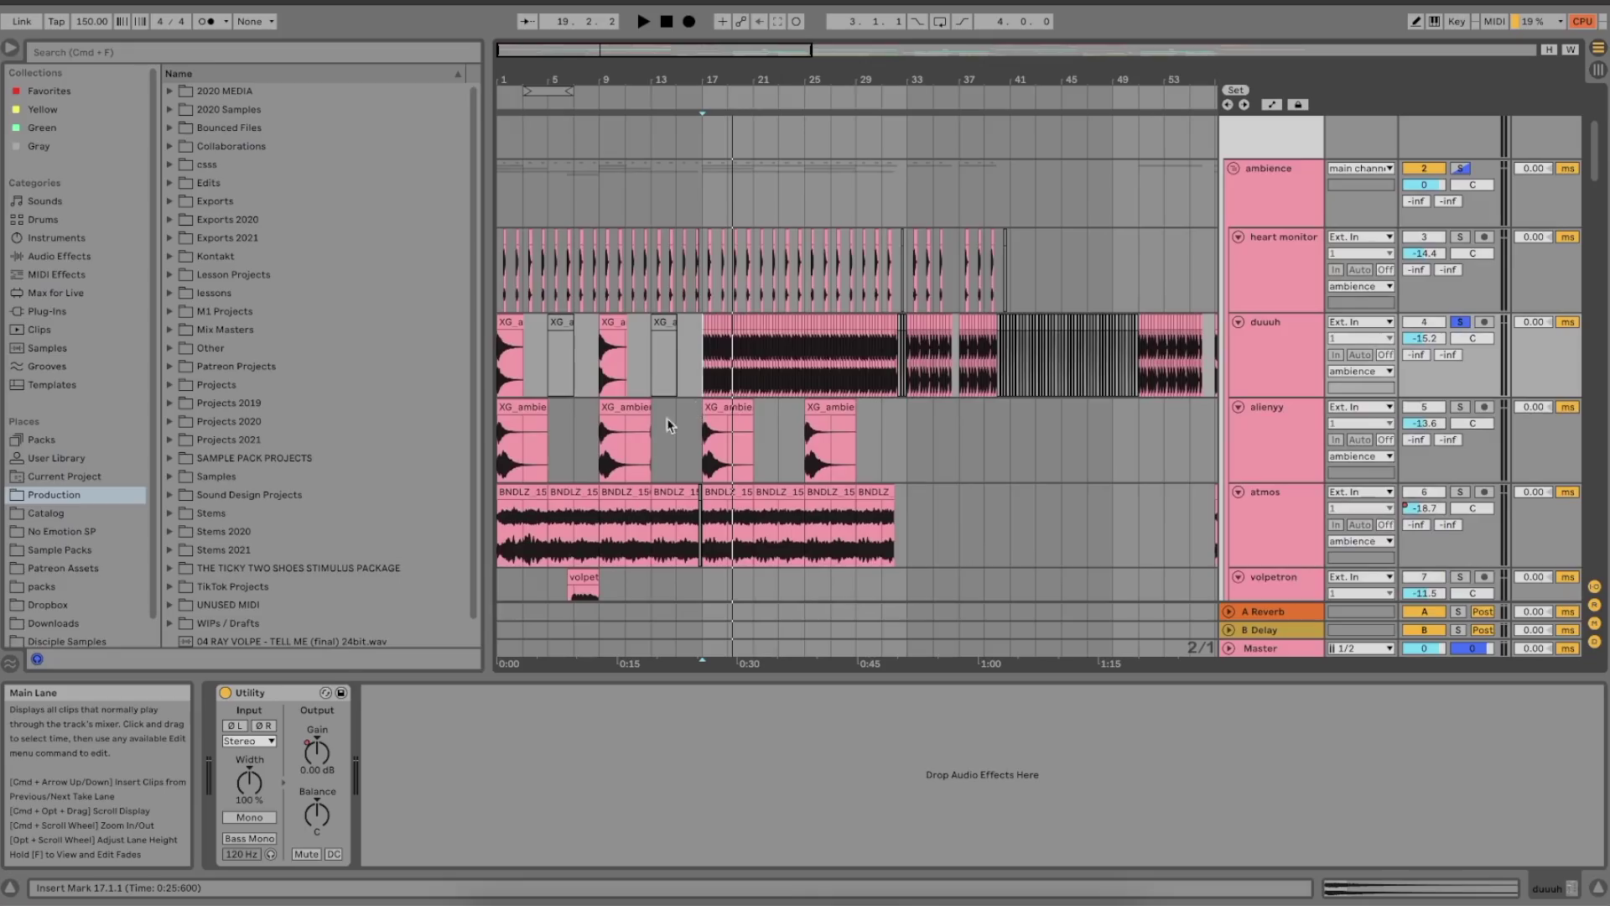
{"action": "left_click_drag", "start_coordinate": [669, 419], "coordinate": [396, 429]}
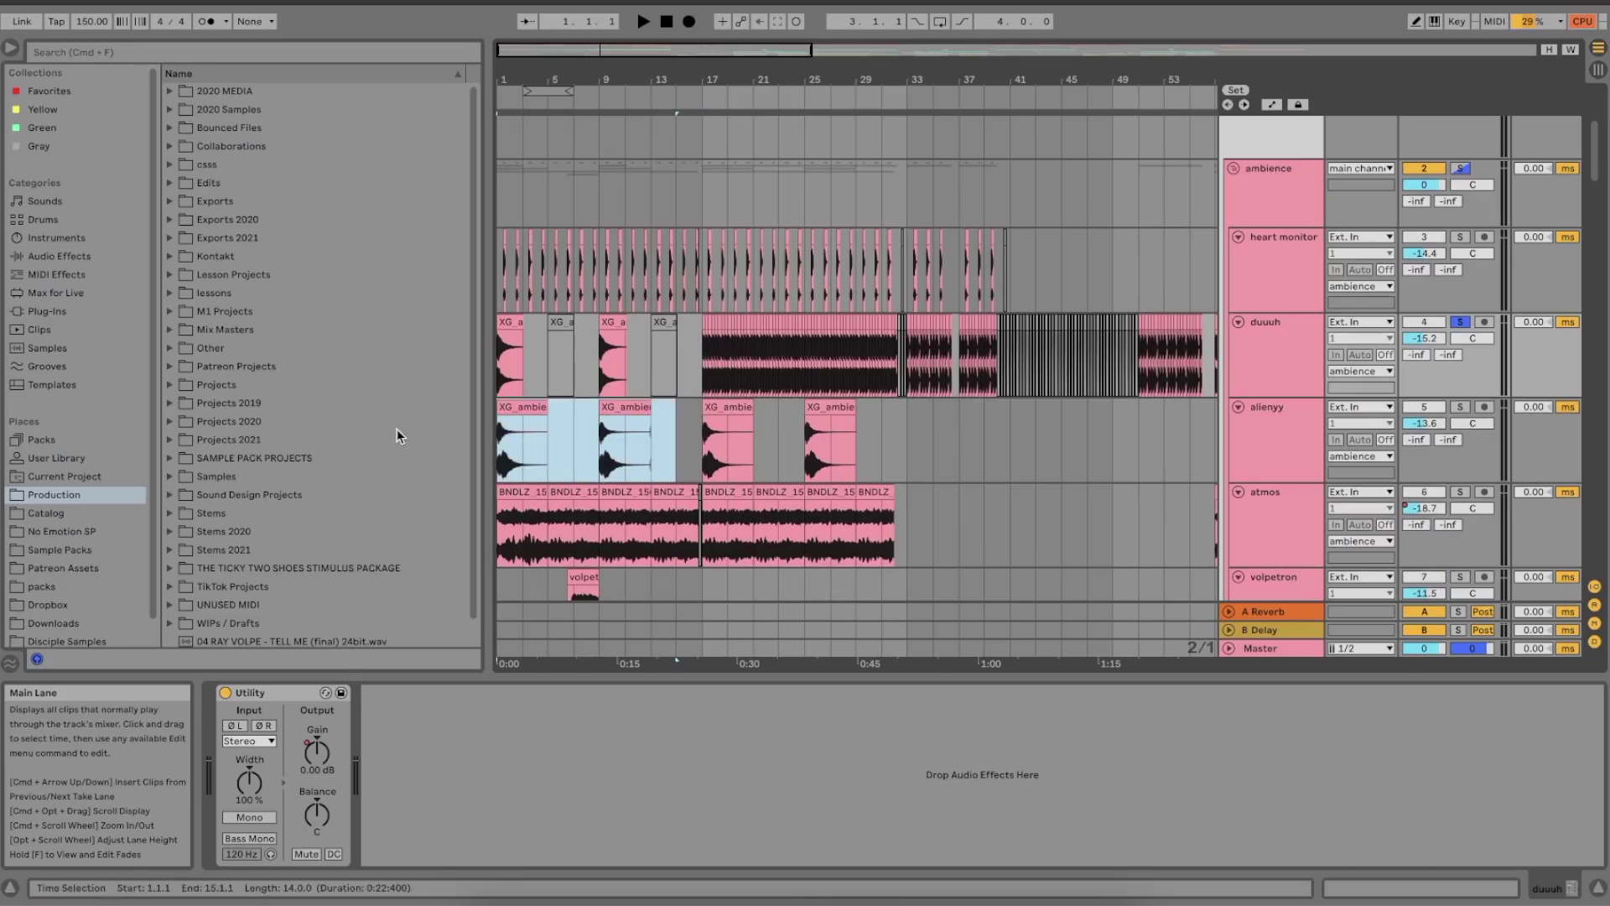
- Listen to the atmos track's clips that start at bars 1 and 5
{"action": "scroll", "coordinate": [540, 430], "scroll_direction": "down", "scroll_amount": 2}
{"action": "left_click", "coordinate": [524, 413]}
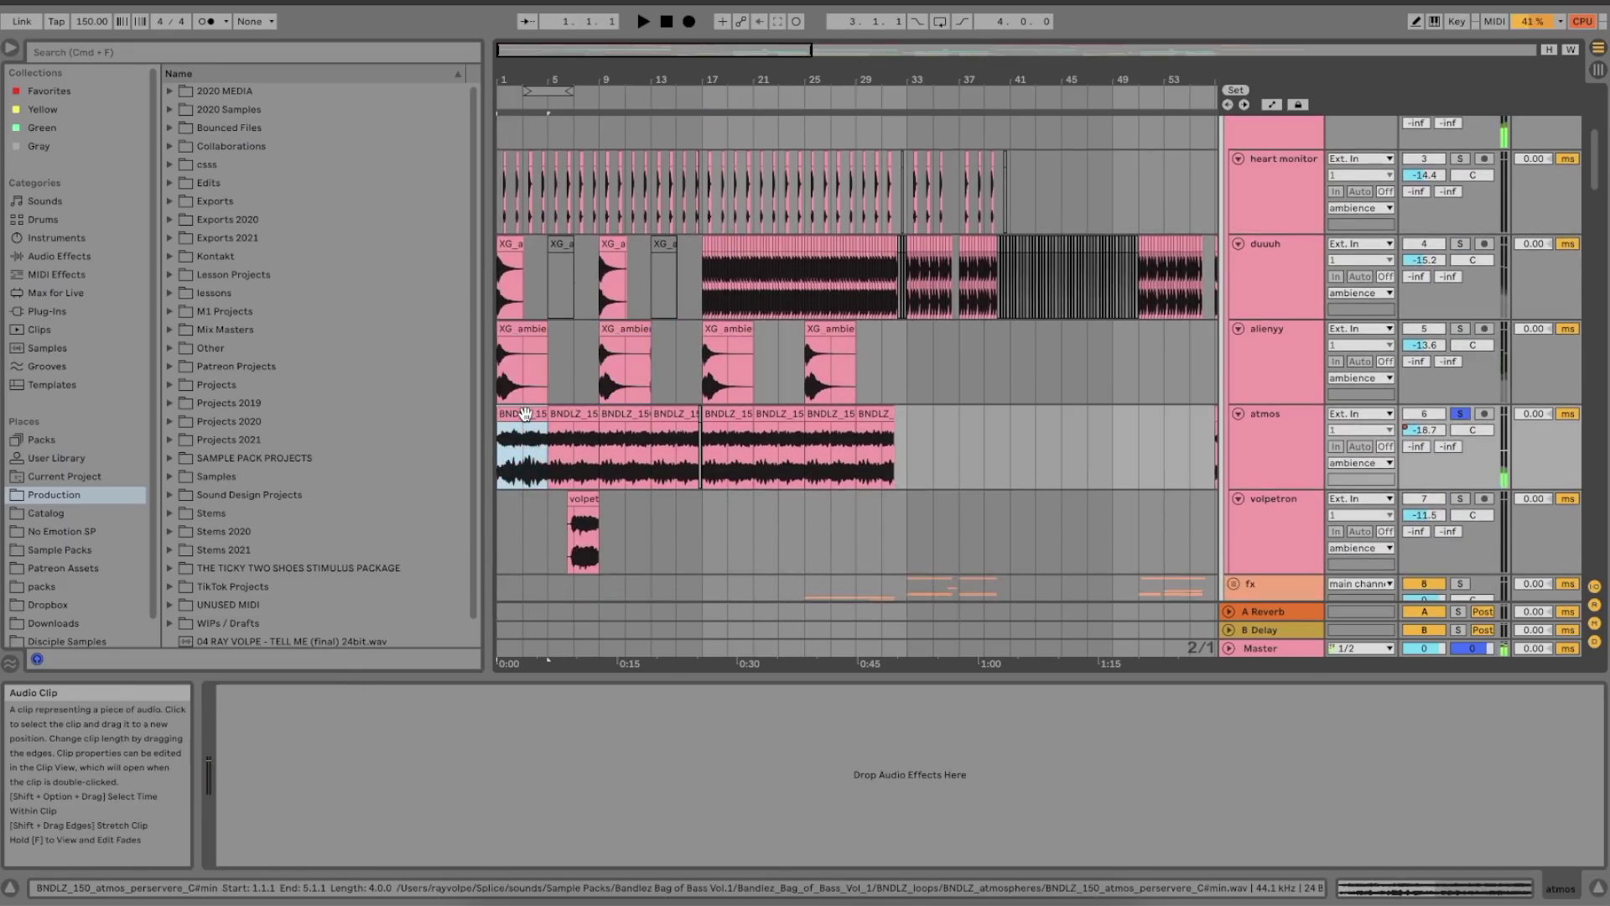
{"action": "scroll", "coordinate": [525, 413], "scroll_direction": "up", "scroll_amount": 3}
{"action": "left_click", "coordinate": [686, 427]}
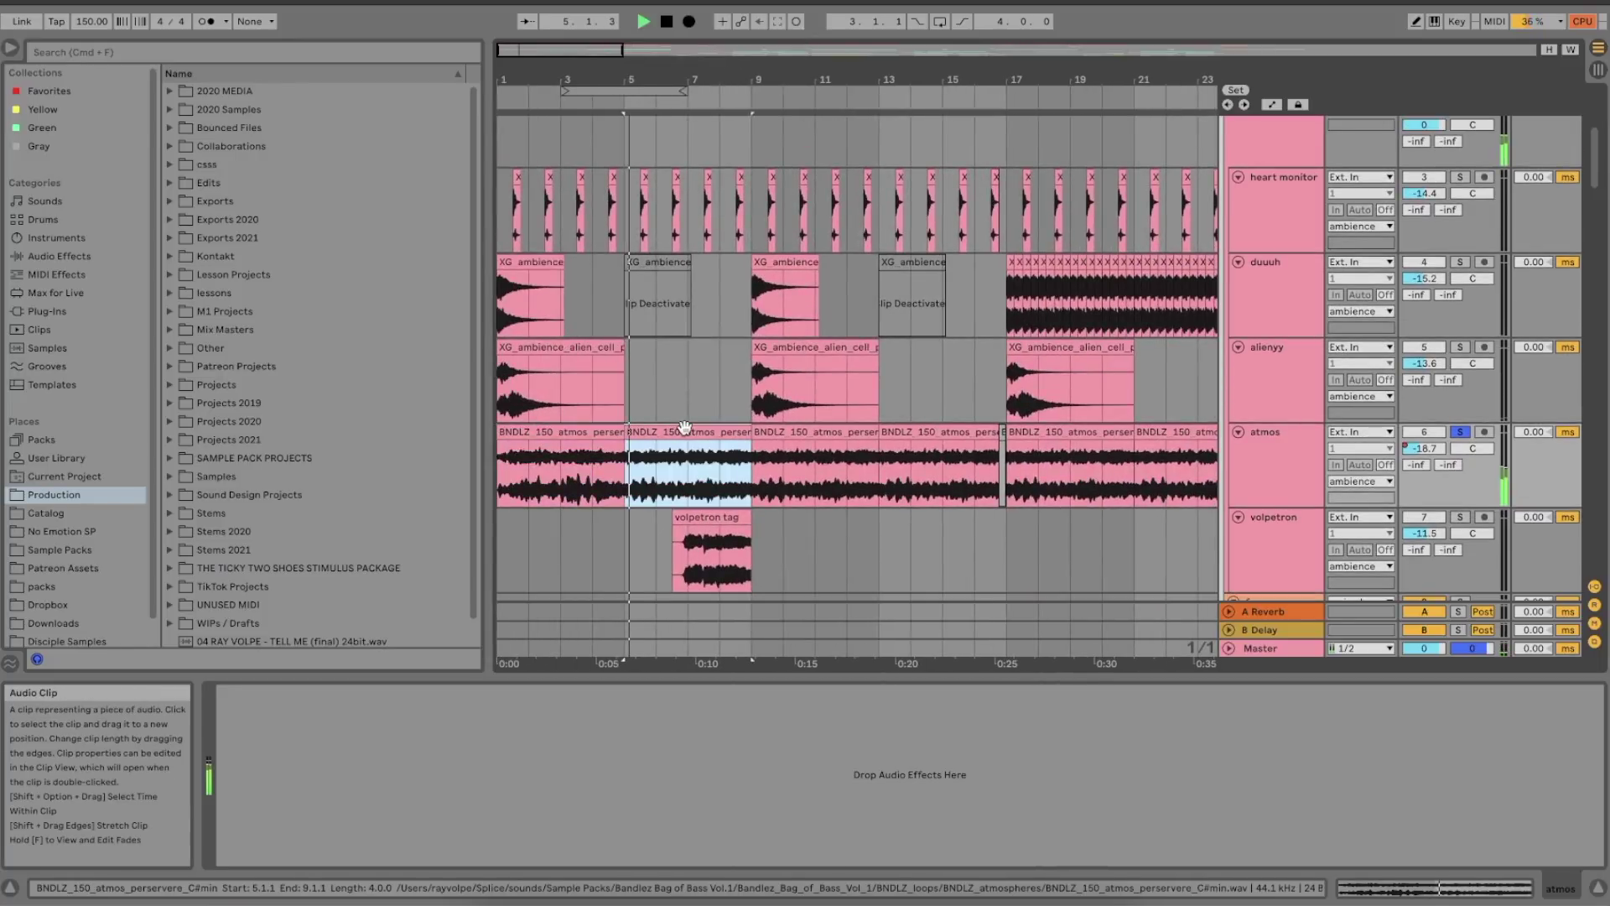
{"action": "scroll", "coordinate": [685, 429], "scroll_direction": "down", "scroll_amount": 1}
{"action": "scroll", "coordinate": [685, 433], "scroll_direction": "up", "scroll_amount": 5}
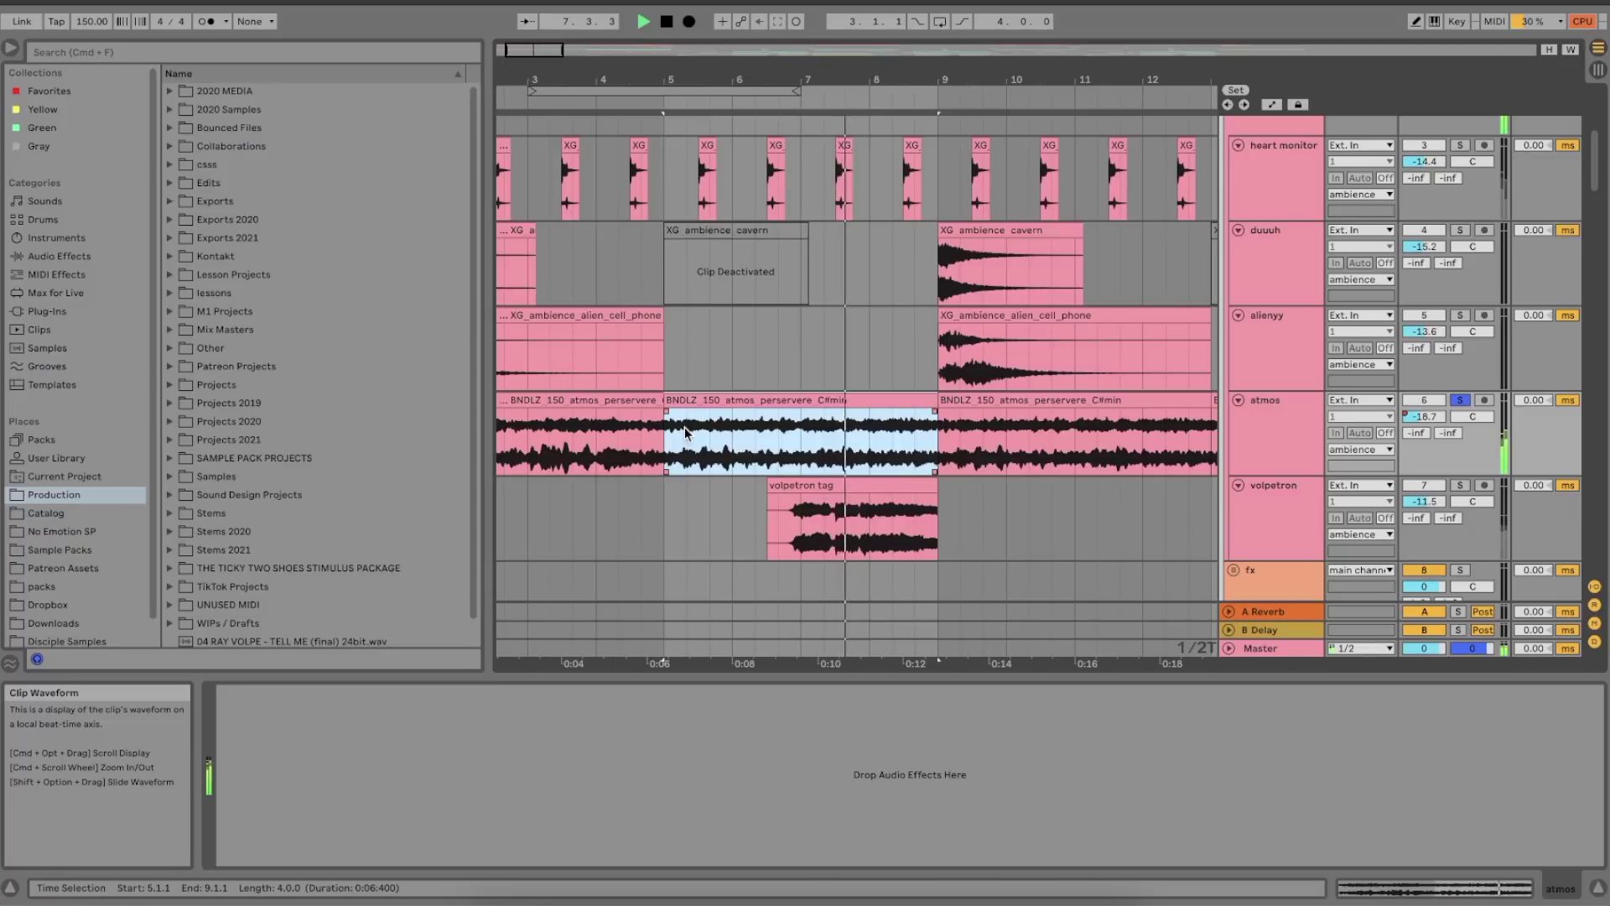
{"action": "scroll", "coordinate": [697, 422], "scroll_direction": "down", "scroll_amount": 5}
{"action": "scroll", "coordinate": [692, 450], "scroll_direction": "down", "scroll_amount": 10}
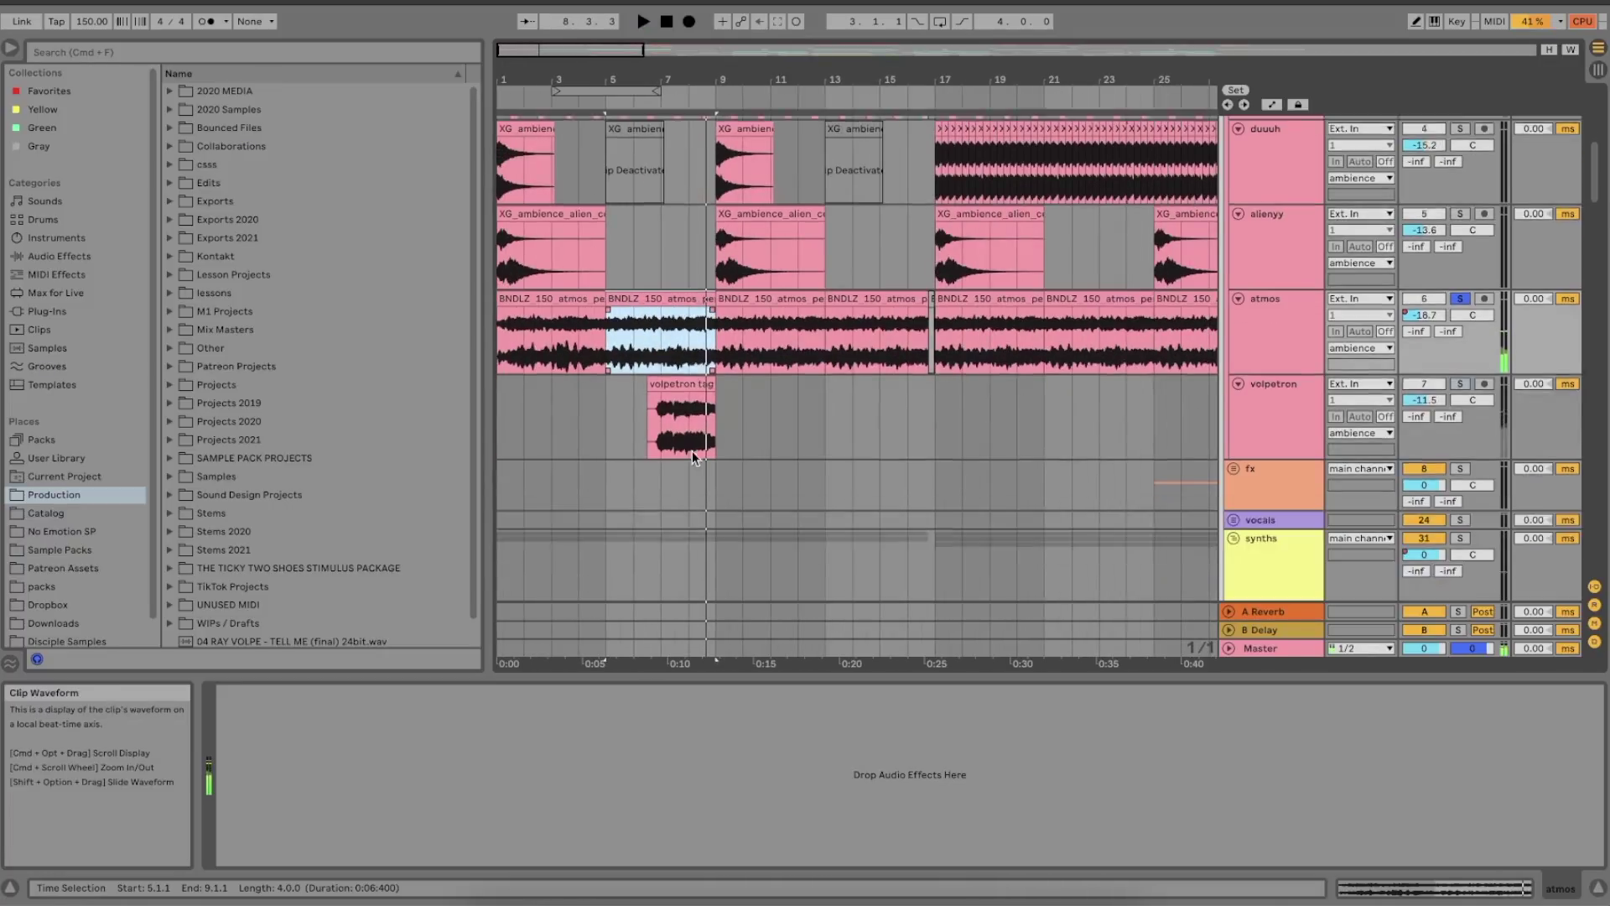
- Play the soloed synths group over a time selection from bar 1 to bar 9
{"action": "left_click_drag", "start_coordinate": [692, 450], "coordinate": [342, 421]}
{"action": "key", "text": "space"}
{"action": "key", "text": "space"}
{"action": "scroll", "coordinate": [813, 407], "scroll_direction": "down", "scroll_amount": 10}
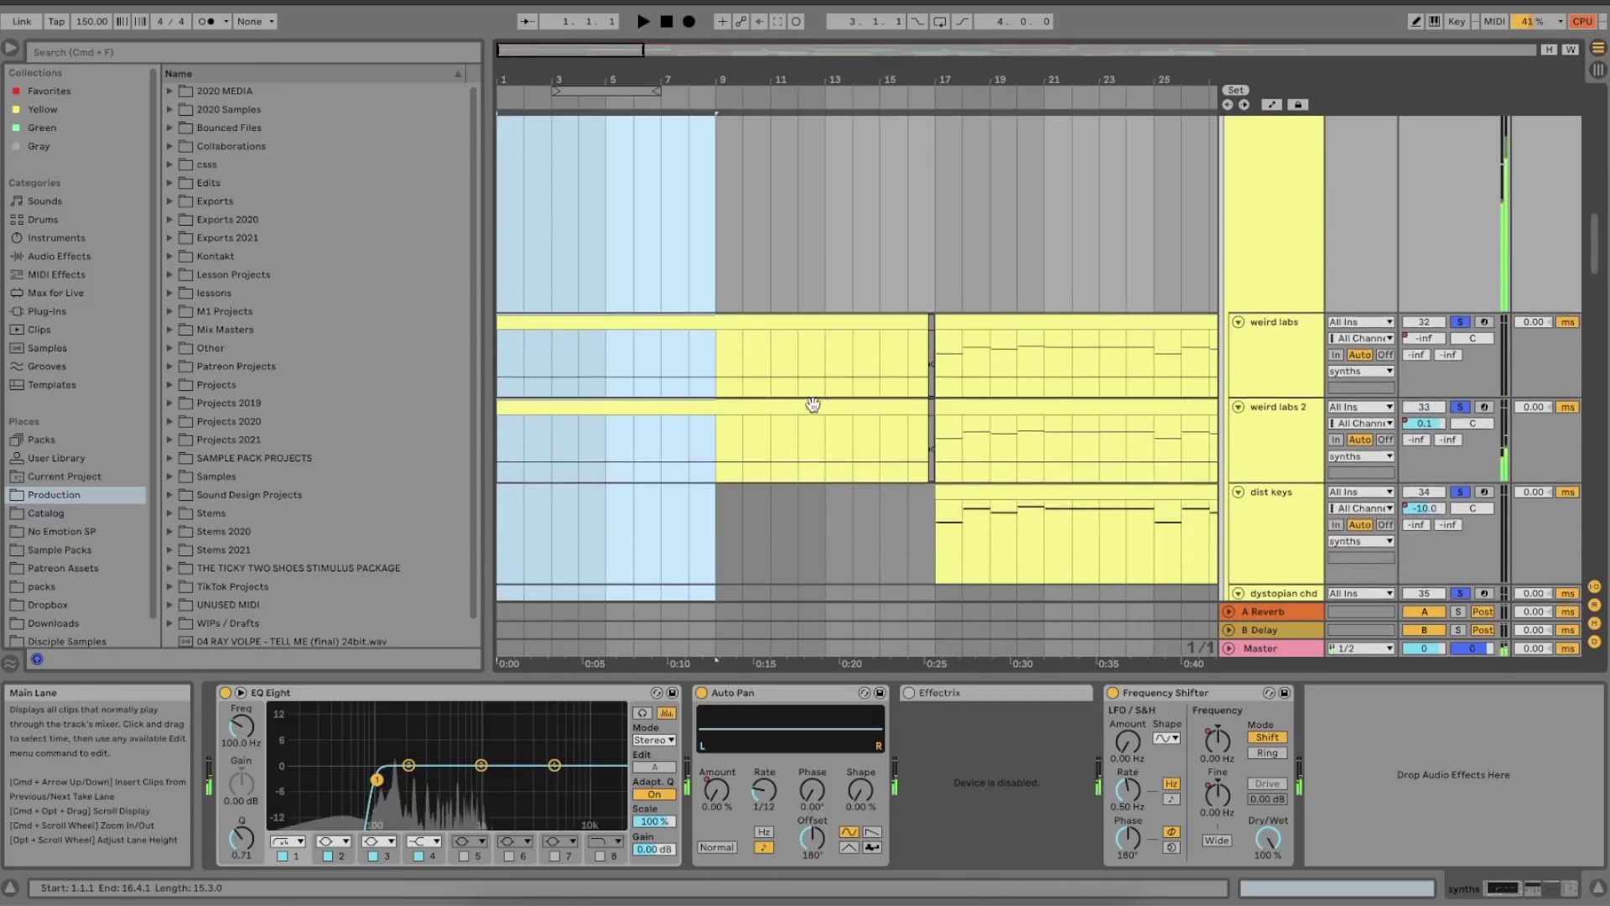
- Play the arrangement from bar 9 with the insert marker on the intro bass group
{"action": "scroll", "coordinate": [812, 407], "scroll_direction": "down", "scroll_amount": 5}
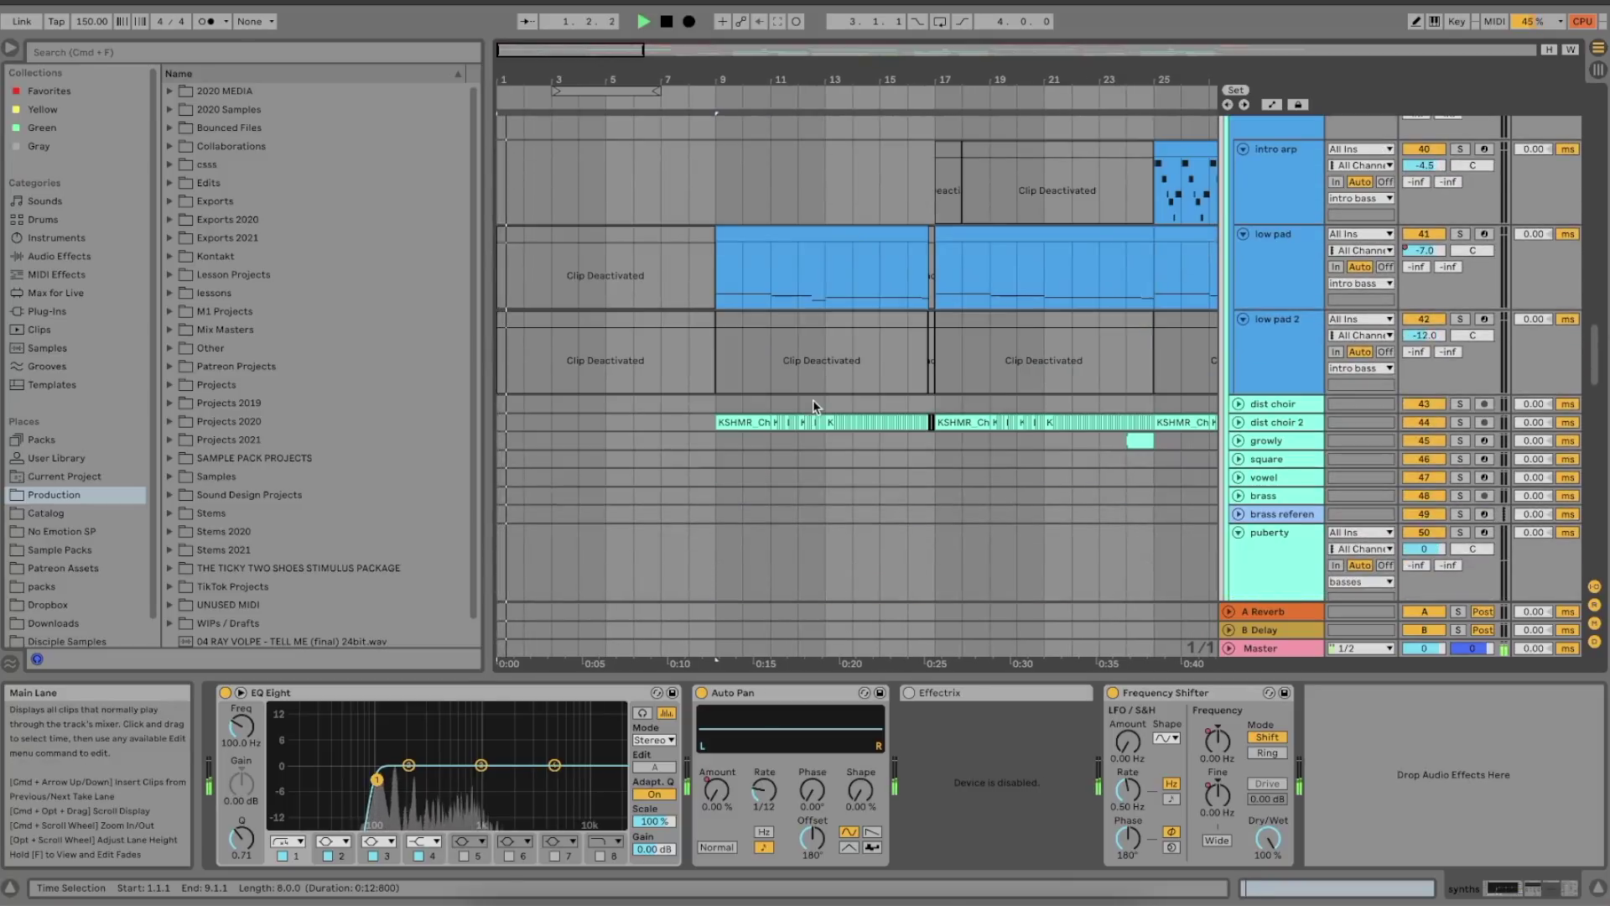
{"action": "left_click", "coordinate": [722, 342]}
{"action": "key", "text": "space"}
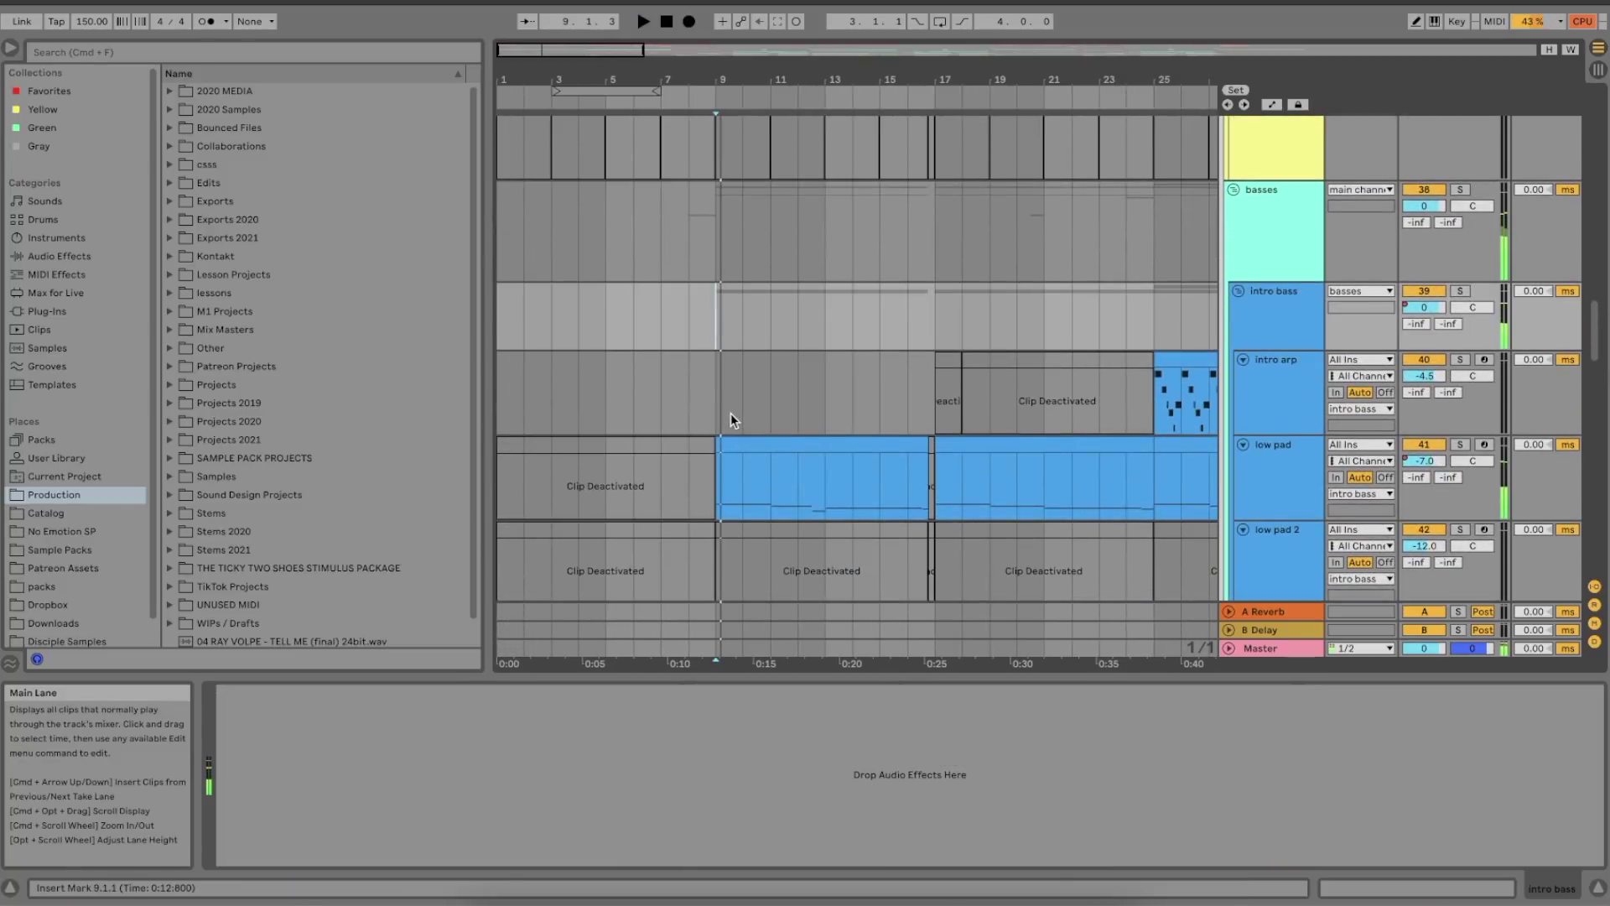
- Bypass the VOCAL CLEAN UP rack on the dist choir 2 track and listen to the dry choir loop
{"action": "scroll", "coordinate": [731, 413], "scroll_direction": "down", "scroll_amount": 4}
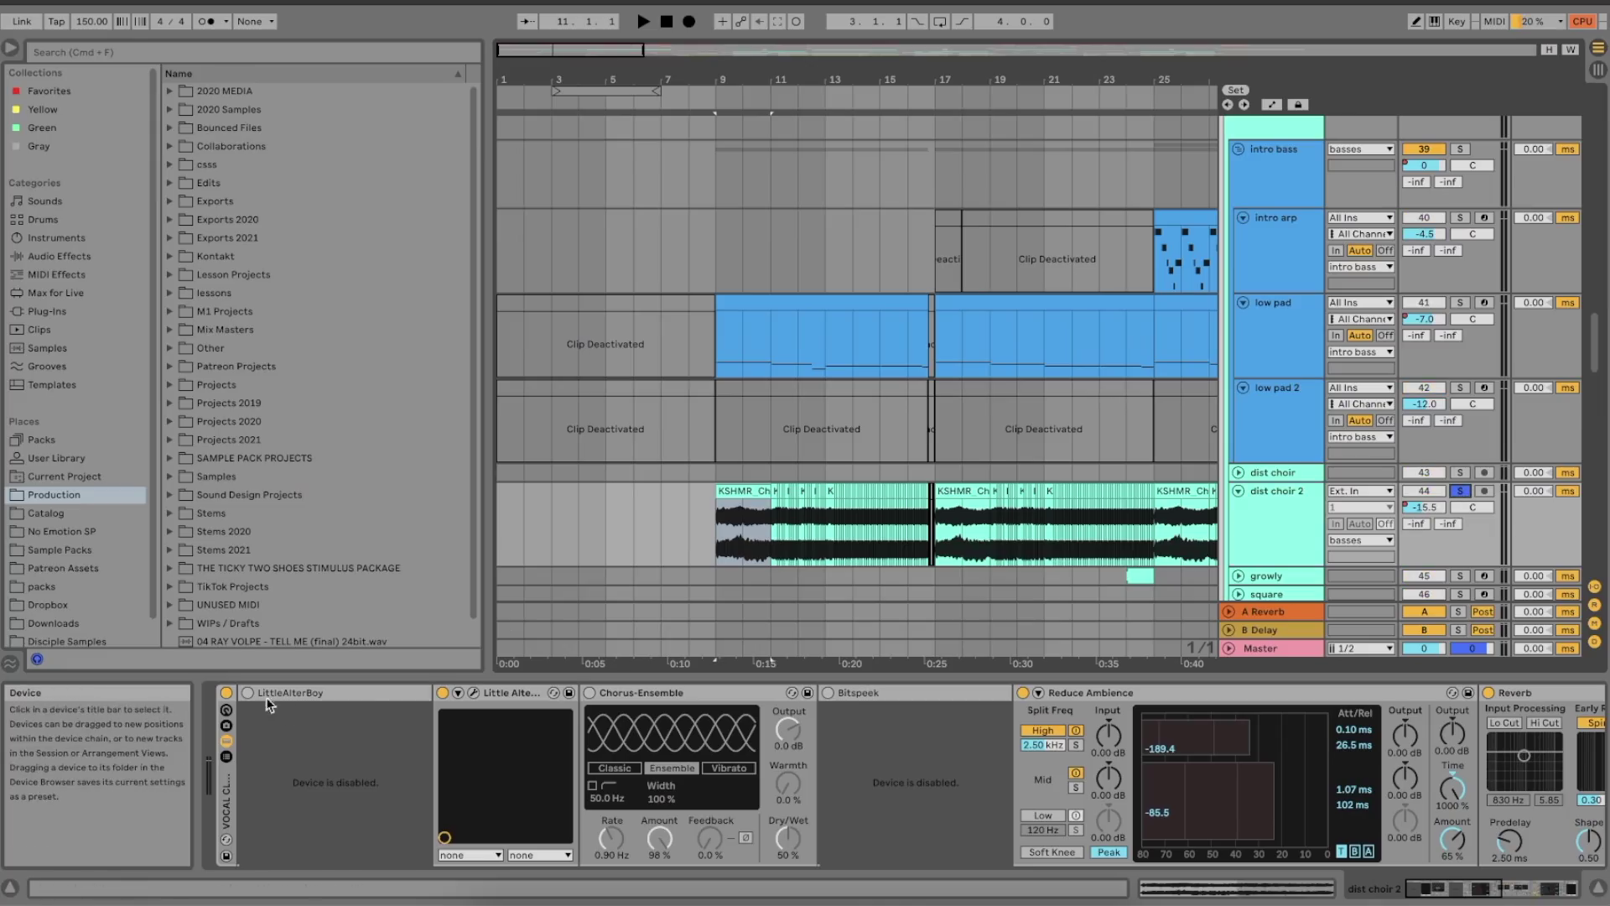
{"action": "left_click", "coordinate": [226, 693]}
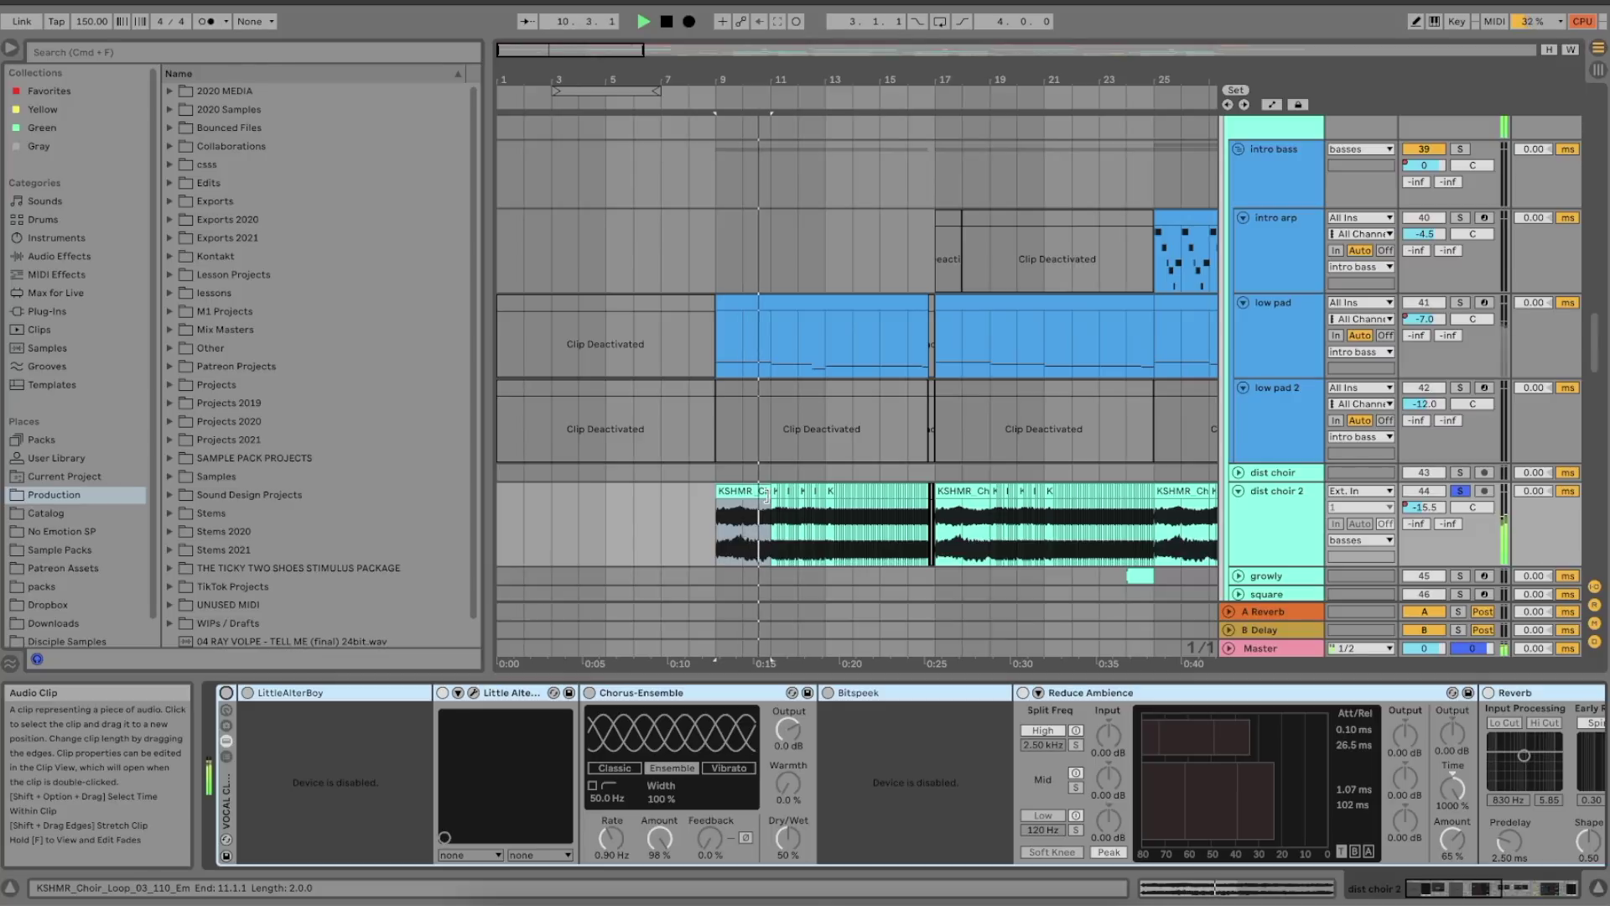
{"action": "scroll", "coordinate": [766, 495], "scroll_direction": "up", "scroll_amount": 3, "text": "super"}
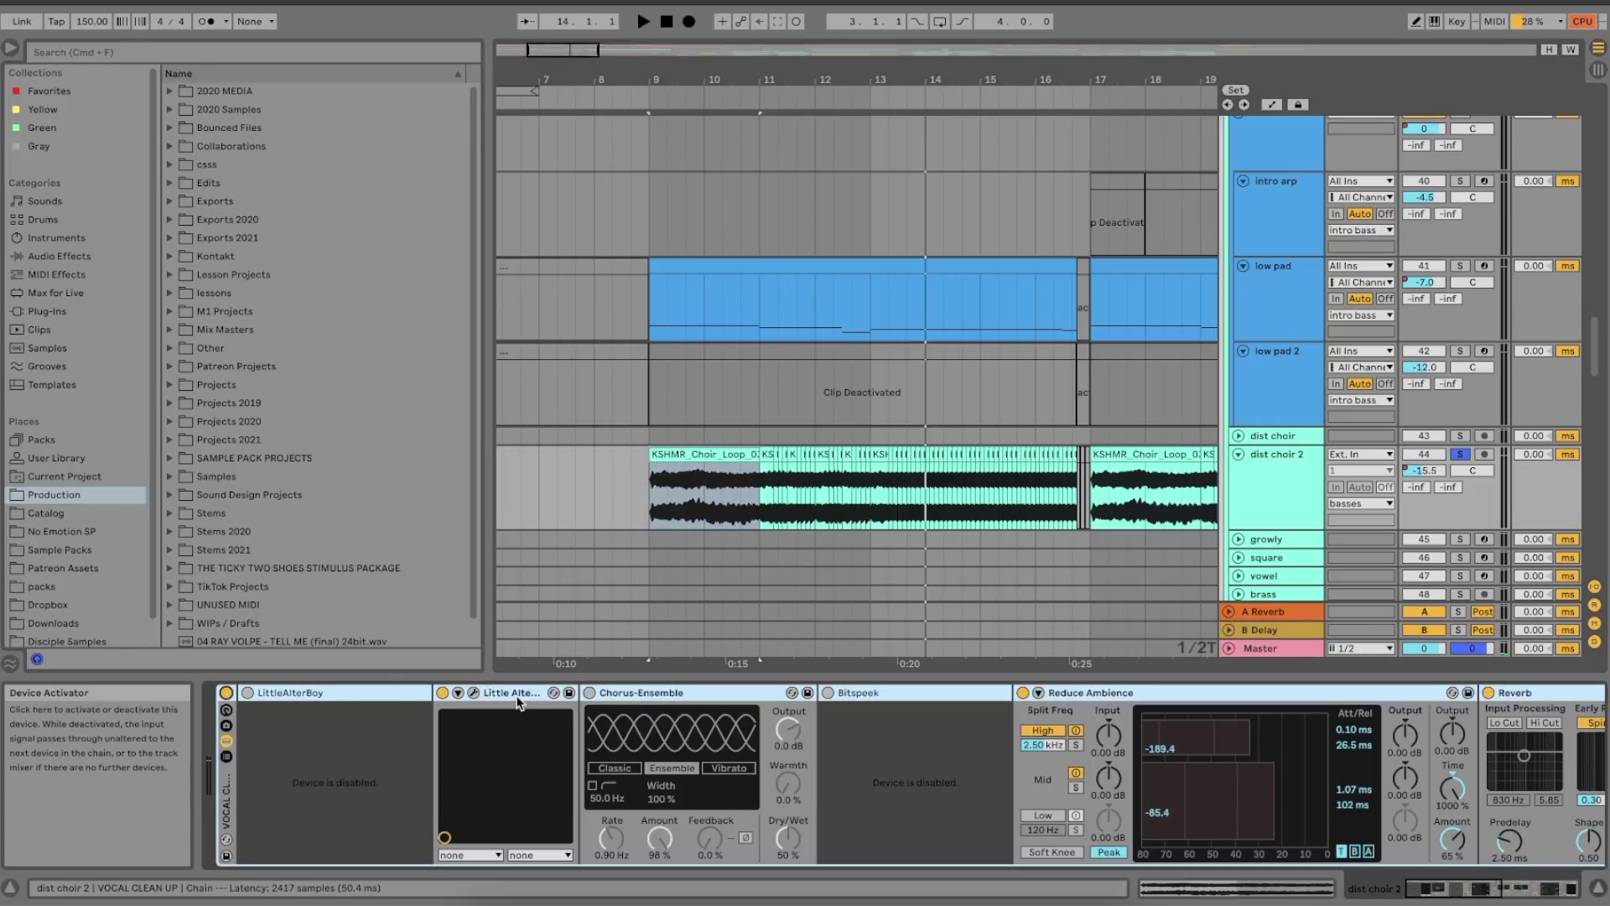
- Examine the effects chain on dist choir 2, including the Little AlterBoy plug-in's pitch and formant settings
{"action": "scroll", "coordinate": [634, 736], "scroll_direction": "right", "scroll_amount": 10}
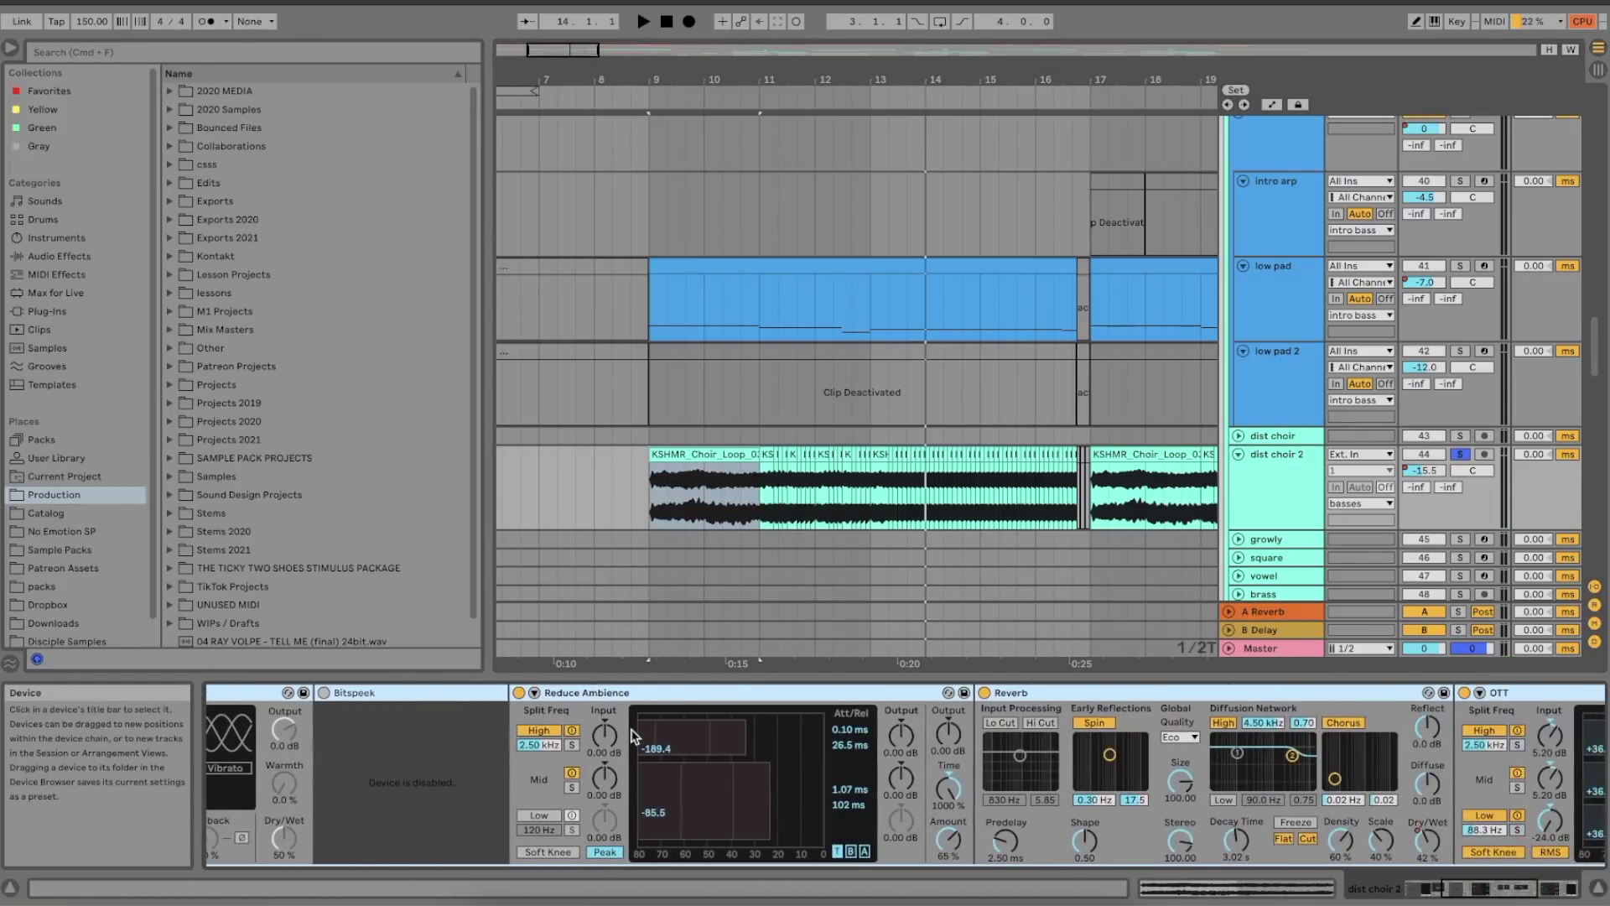
{"action": "scroll", "coordinate": [633, 737], "scroll_direction": "left", "scroll_amount": 10}
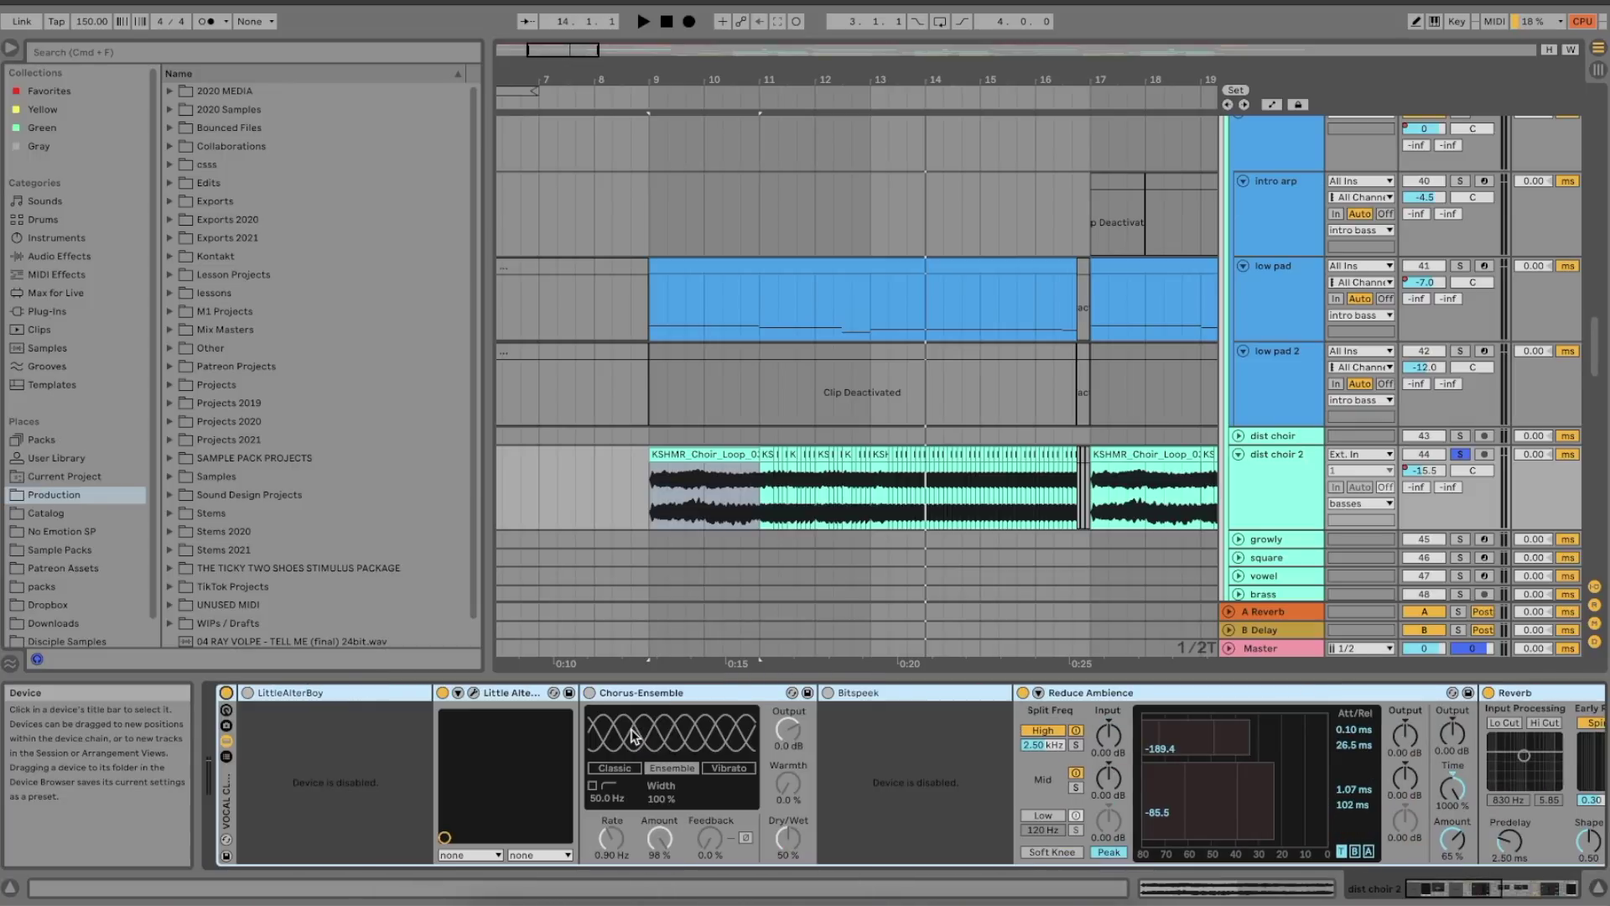
{"action": "left_click", "coordinate": [473, 694]}
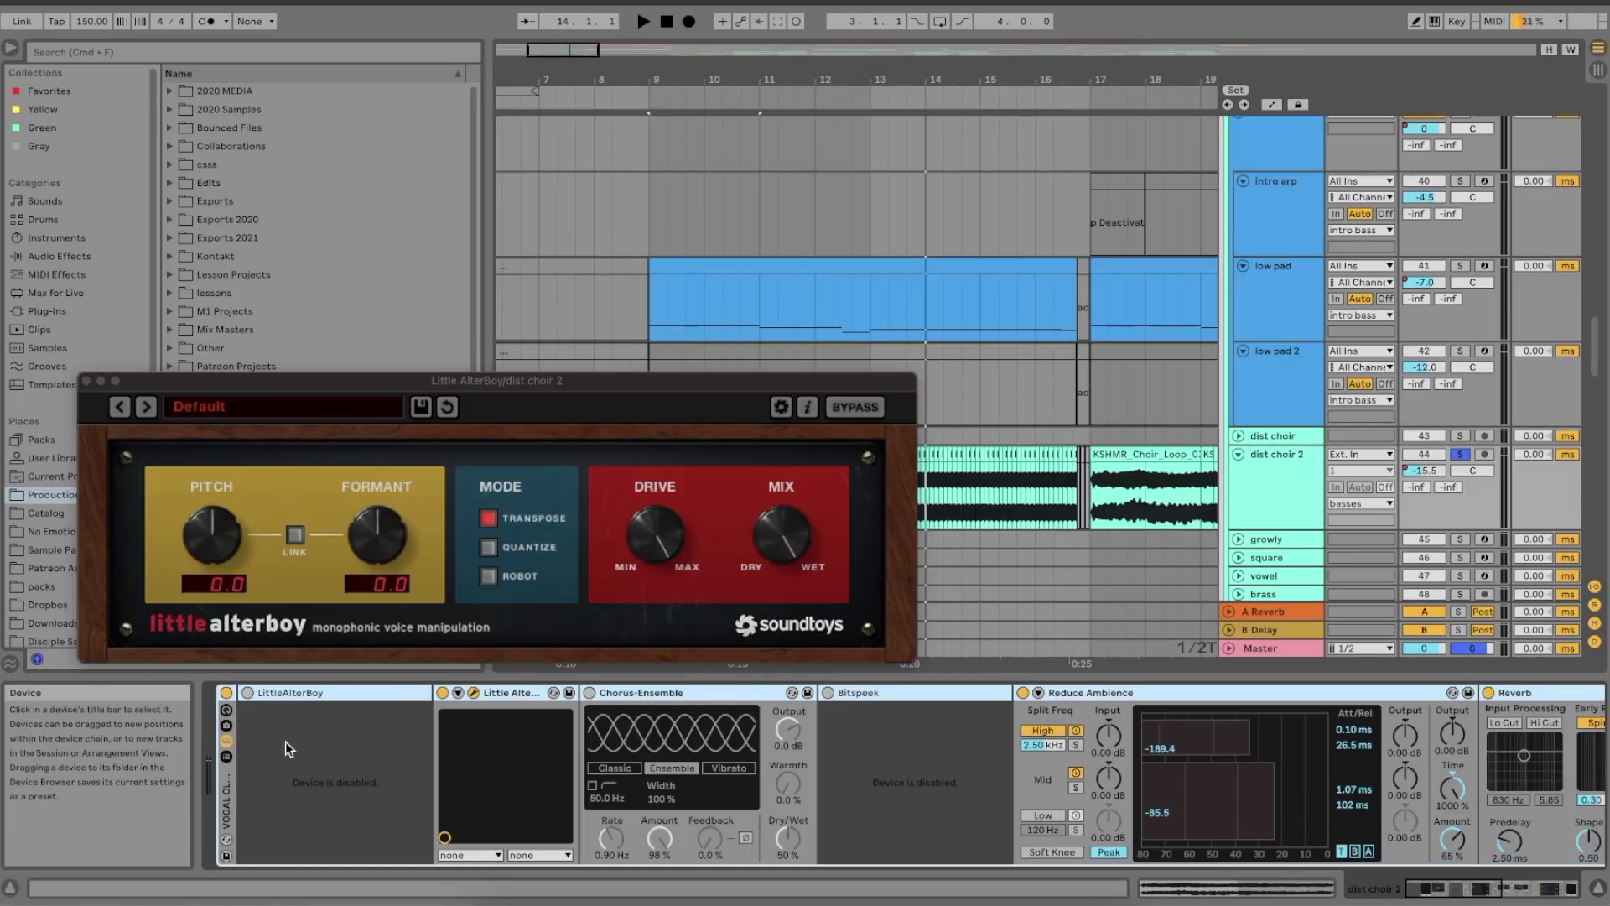
{"action": "left_click", "coordinate": [88, 381]}
- Play the processed choir loop on dist choir 2 from bar 9
{"action": "left_click", "coordinate": [705, 451]}
{"action": "left_click", "coordinate": [675, 457]}
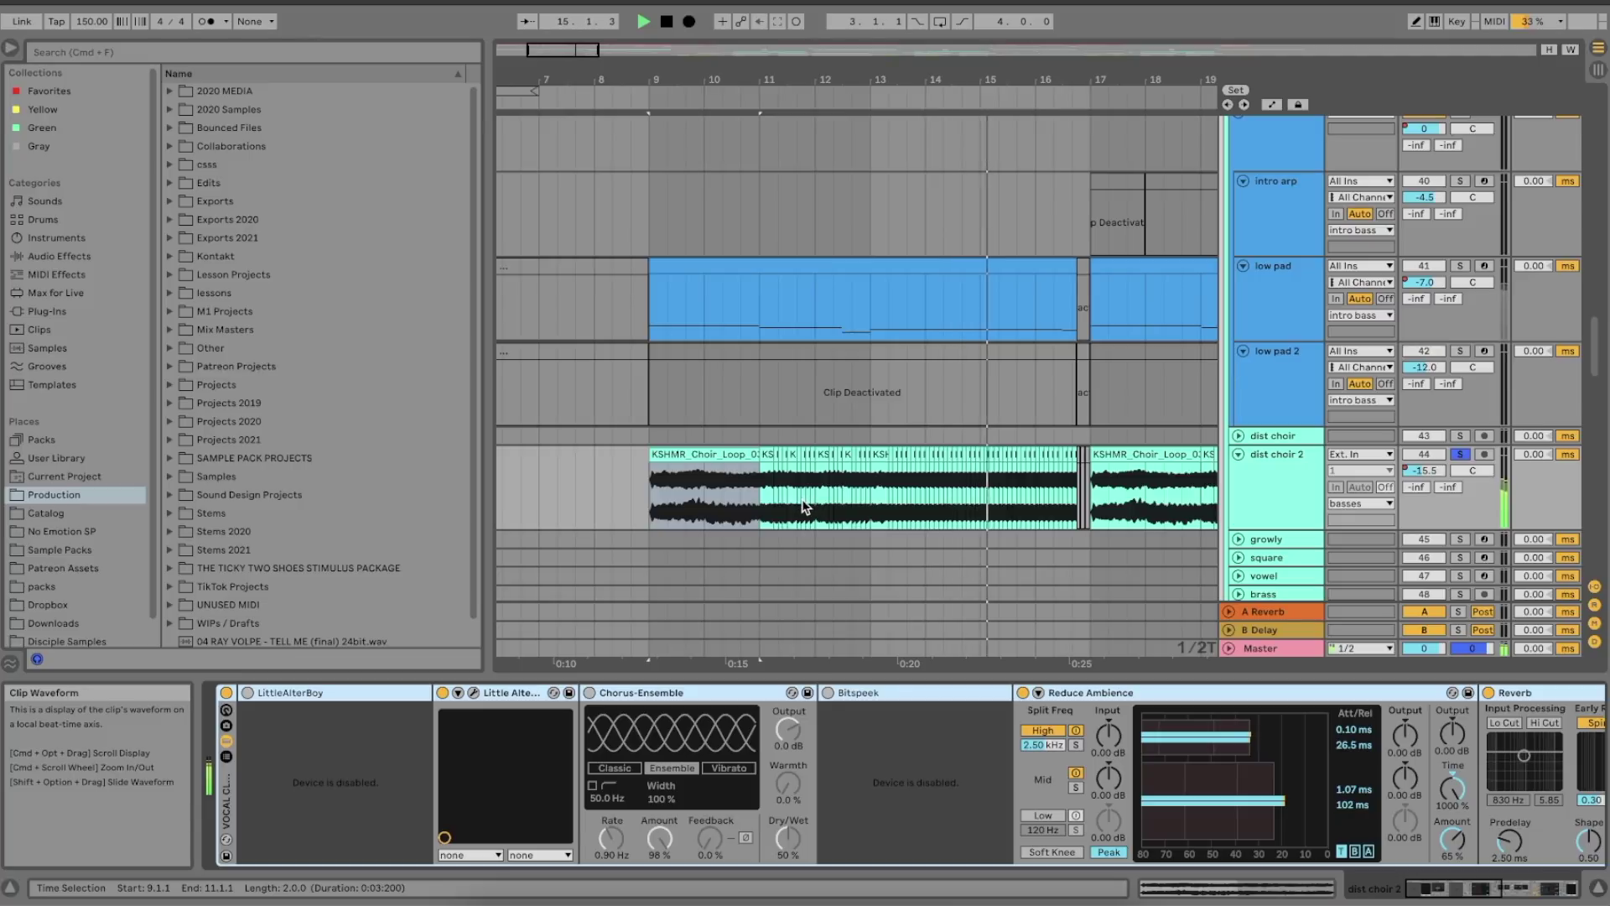
{"action": "scroll", "coordinate": [802, 502], "scroll_direction": "right", "scroll_amount": 3}
{"action": "scroll", "coordinate": [802, 502], "scroll_direction": "down", "scroll_amount": 1}
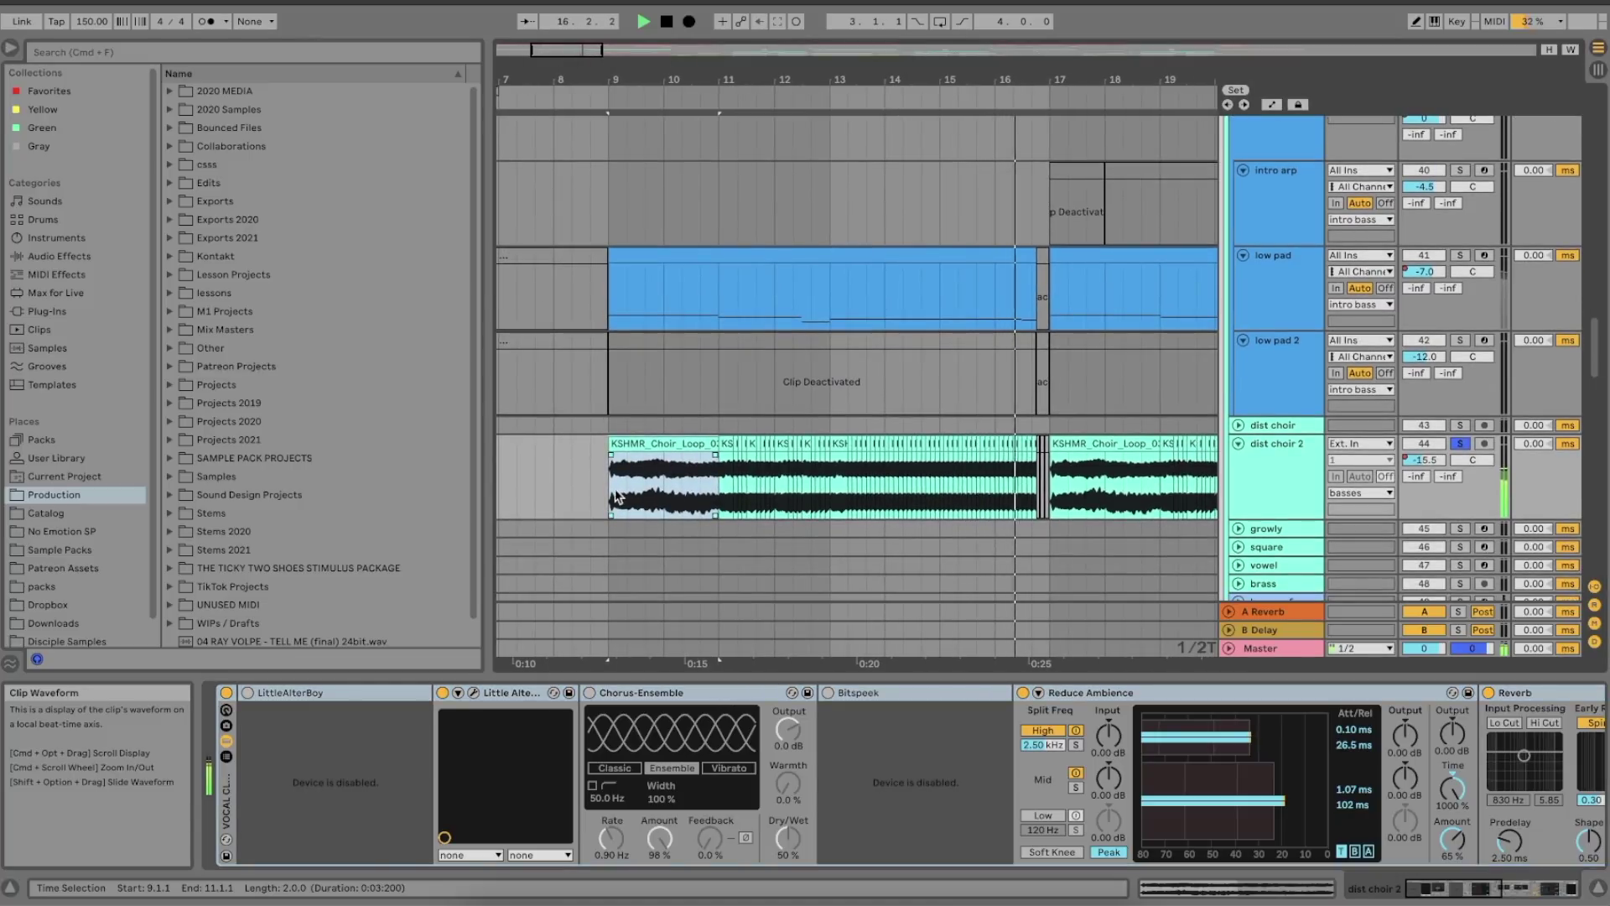
{"action": "scroll", "coordinate": [652, 500], "scroll_direction": "up", "scroll_amount": 2}
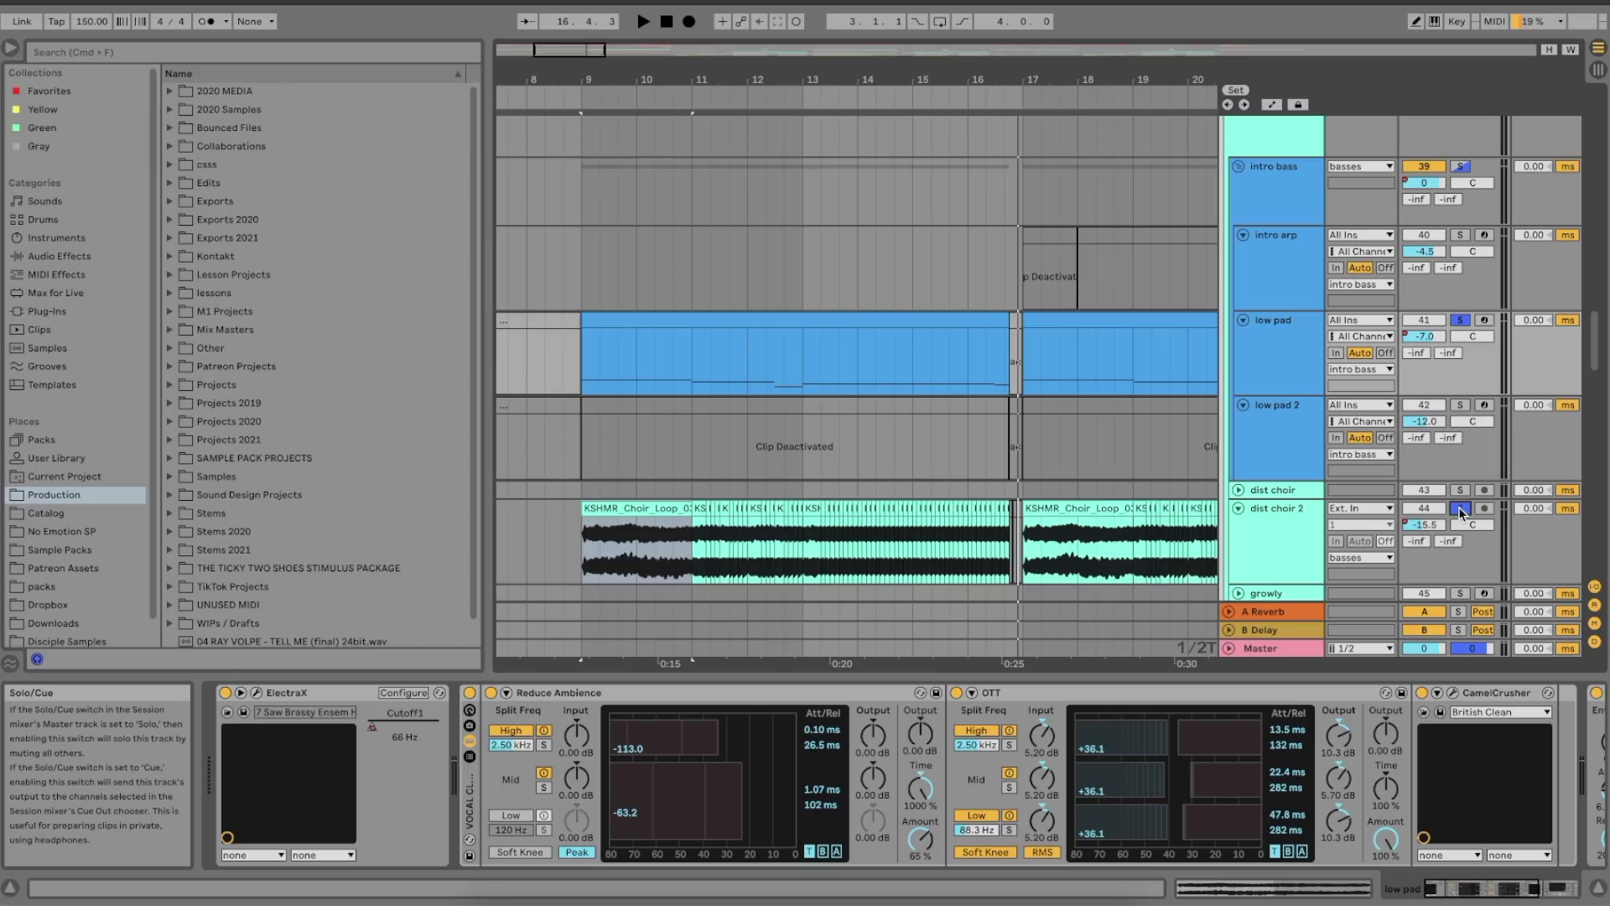
- Play the low pad and dist choir 2 tracks together and examine the low pad's effects chain
{"action": "key", "text": "space"}
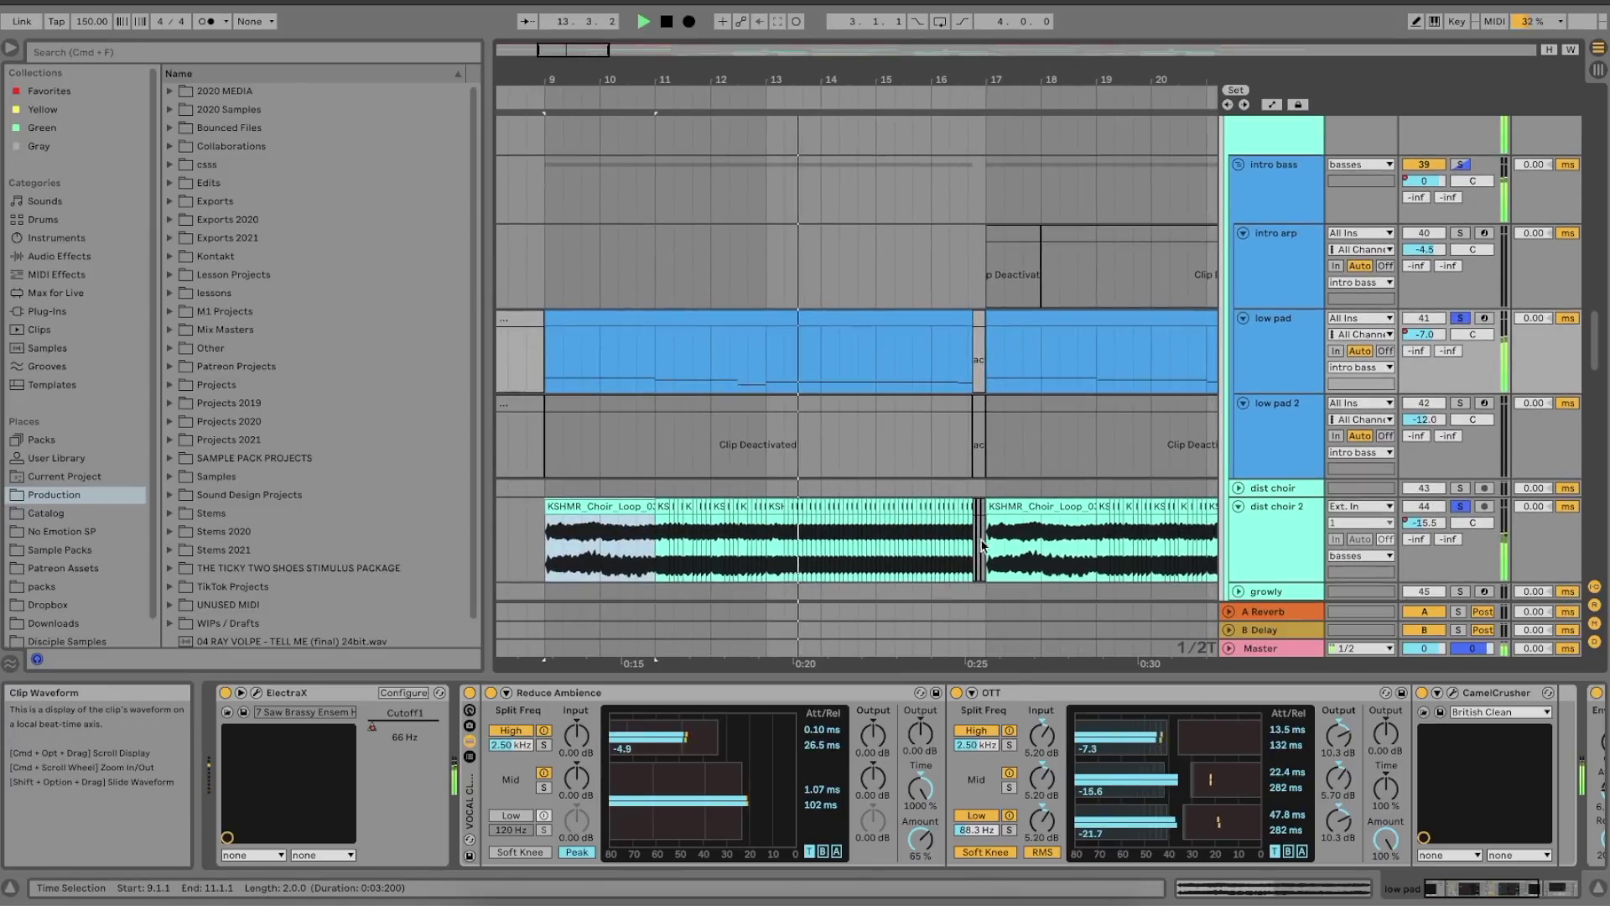
{"action": "scroll", "coordinate": [1034, 770], "scroll_direction": "right", "scroll_amount": 2}
{"action": "scroll", "coordinate": [1034, 770], "scroll_direction": "right", "scroll_amount": 10}
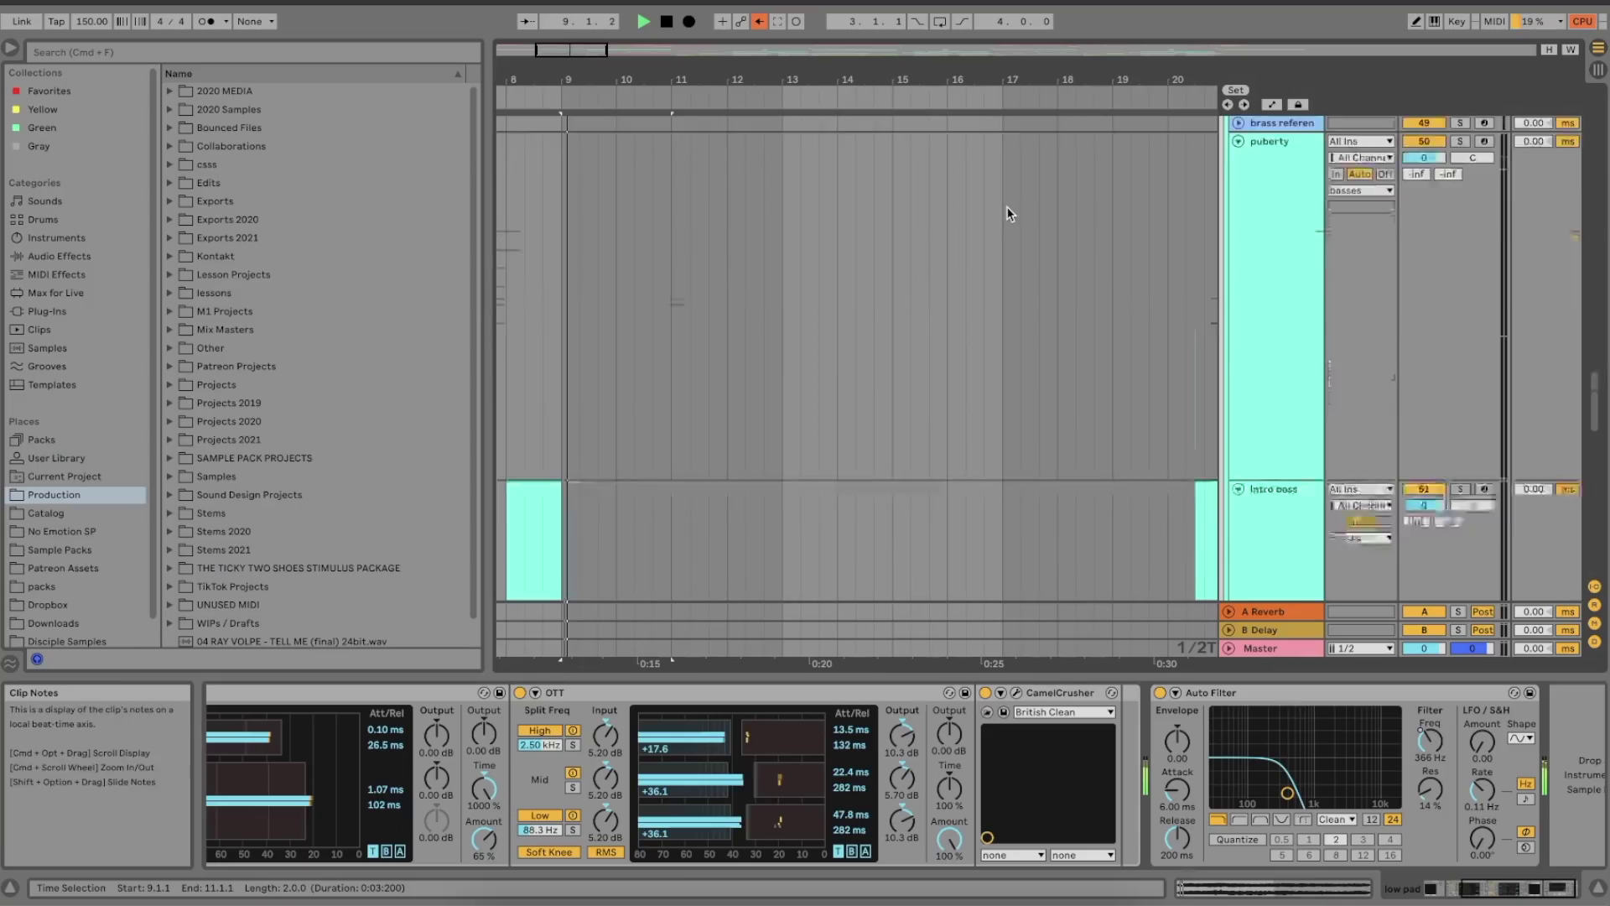
- Expand the cinematic hits group and show the Master track's devices
{"action": "scroll", "coordinate": [1010, 215], "scroll_direction": "down", "scroll_amount": 5}
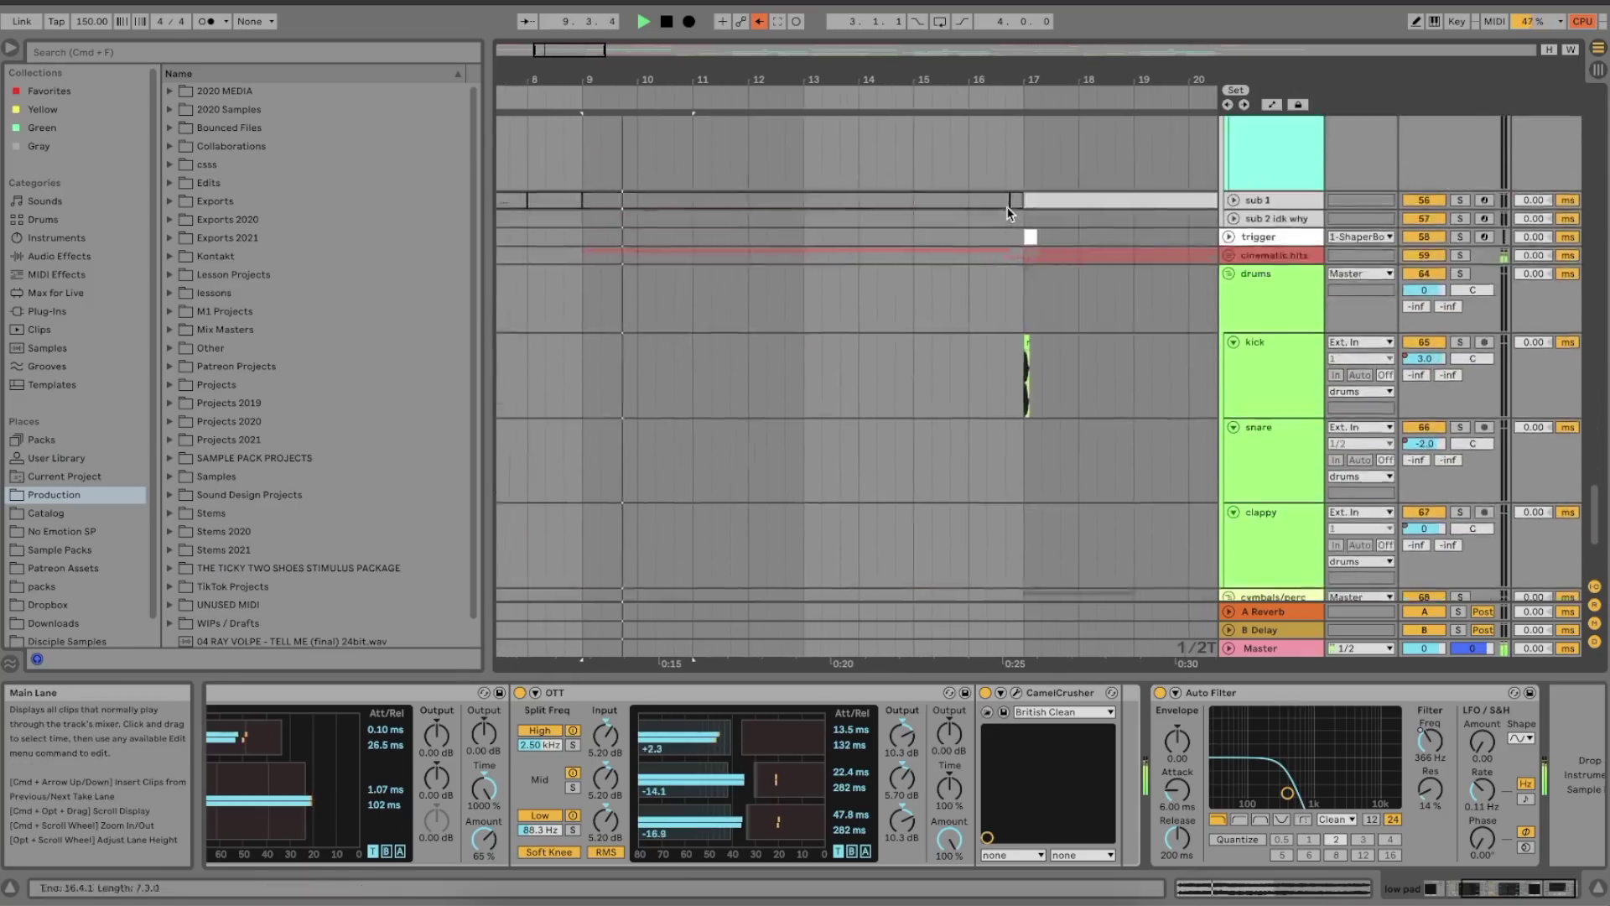
{"action": "scroll", "coordinate": [1010, 213], "scroll_direction": "up", "scroll_amount": 1}
{"action": "left_click", "coordinate": [1229, 311]}
{"action": "scroll", "coordinate": [1230, 310], "scroll_direction": "down", "scroll_amount": 5}
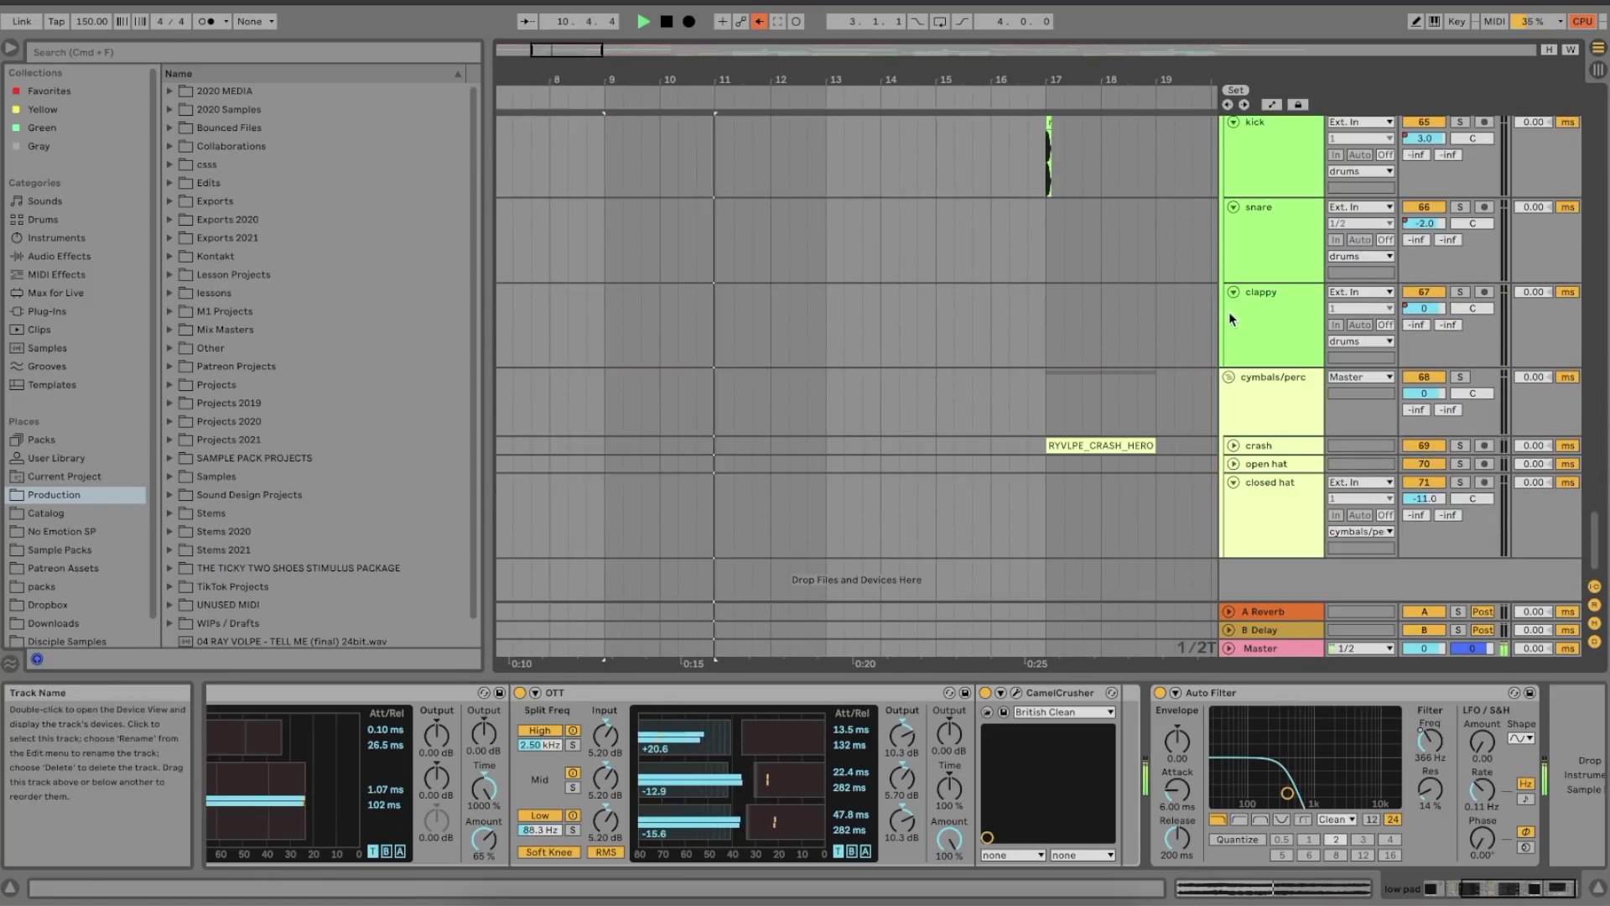
{"action": "scroll", "coordinate": [1230, 311], "scroll_direction": "up", "scroll_amount": 6}
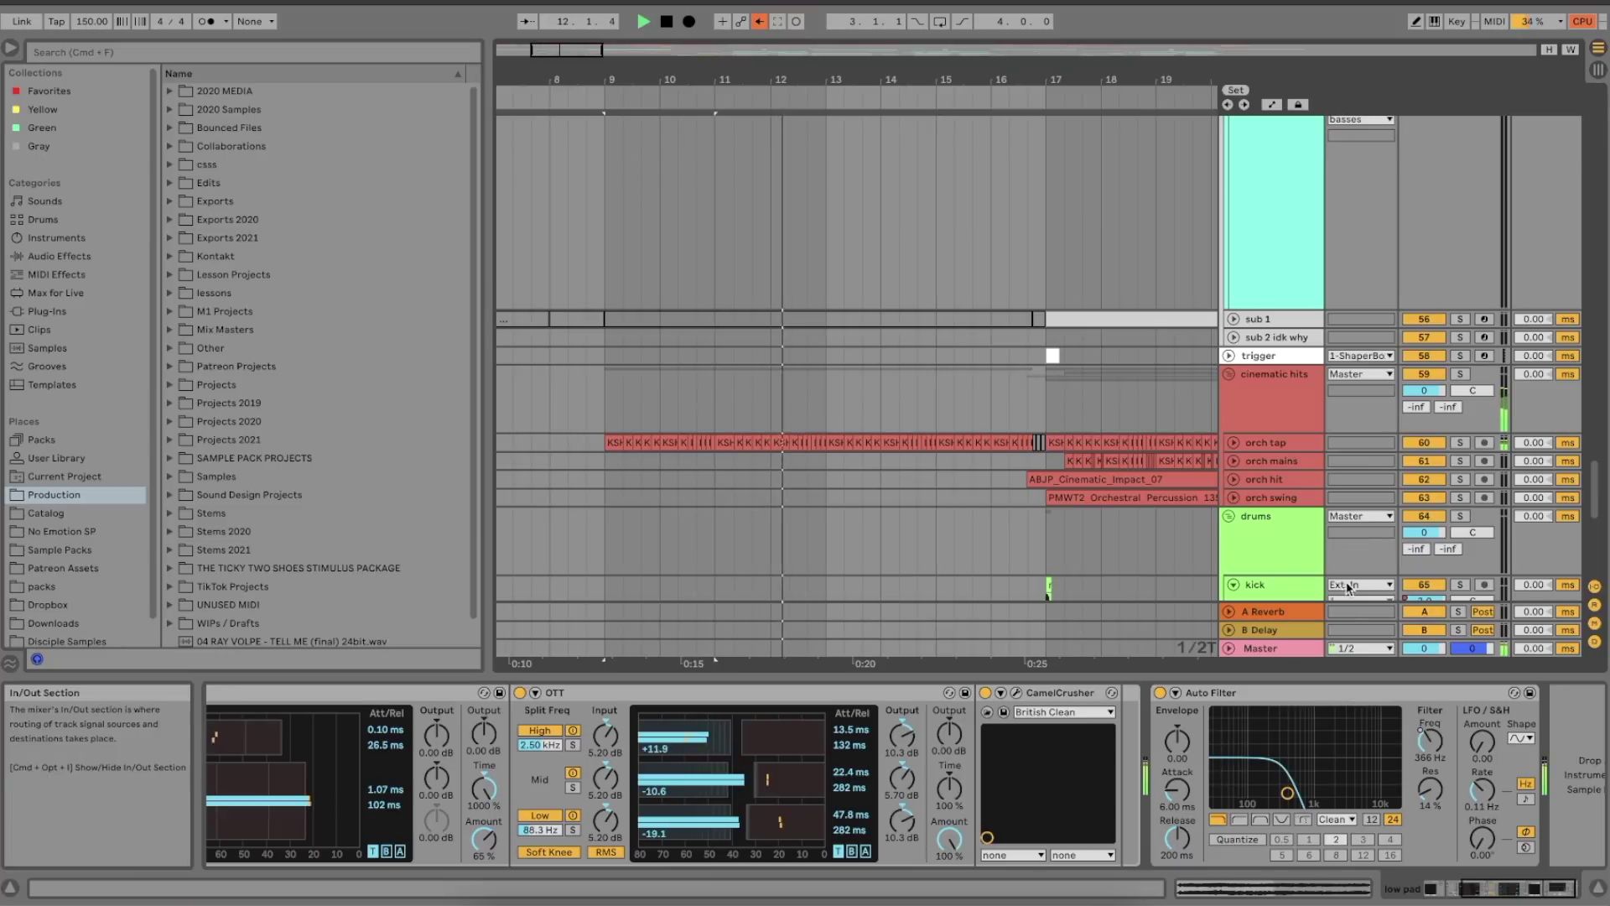
{"action": "left_click", "coordinate": [1298, 651]}
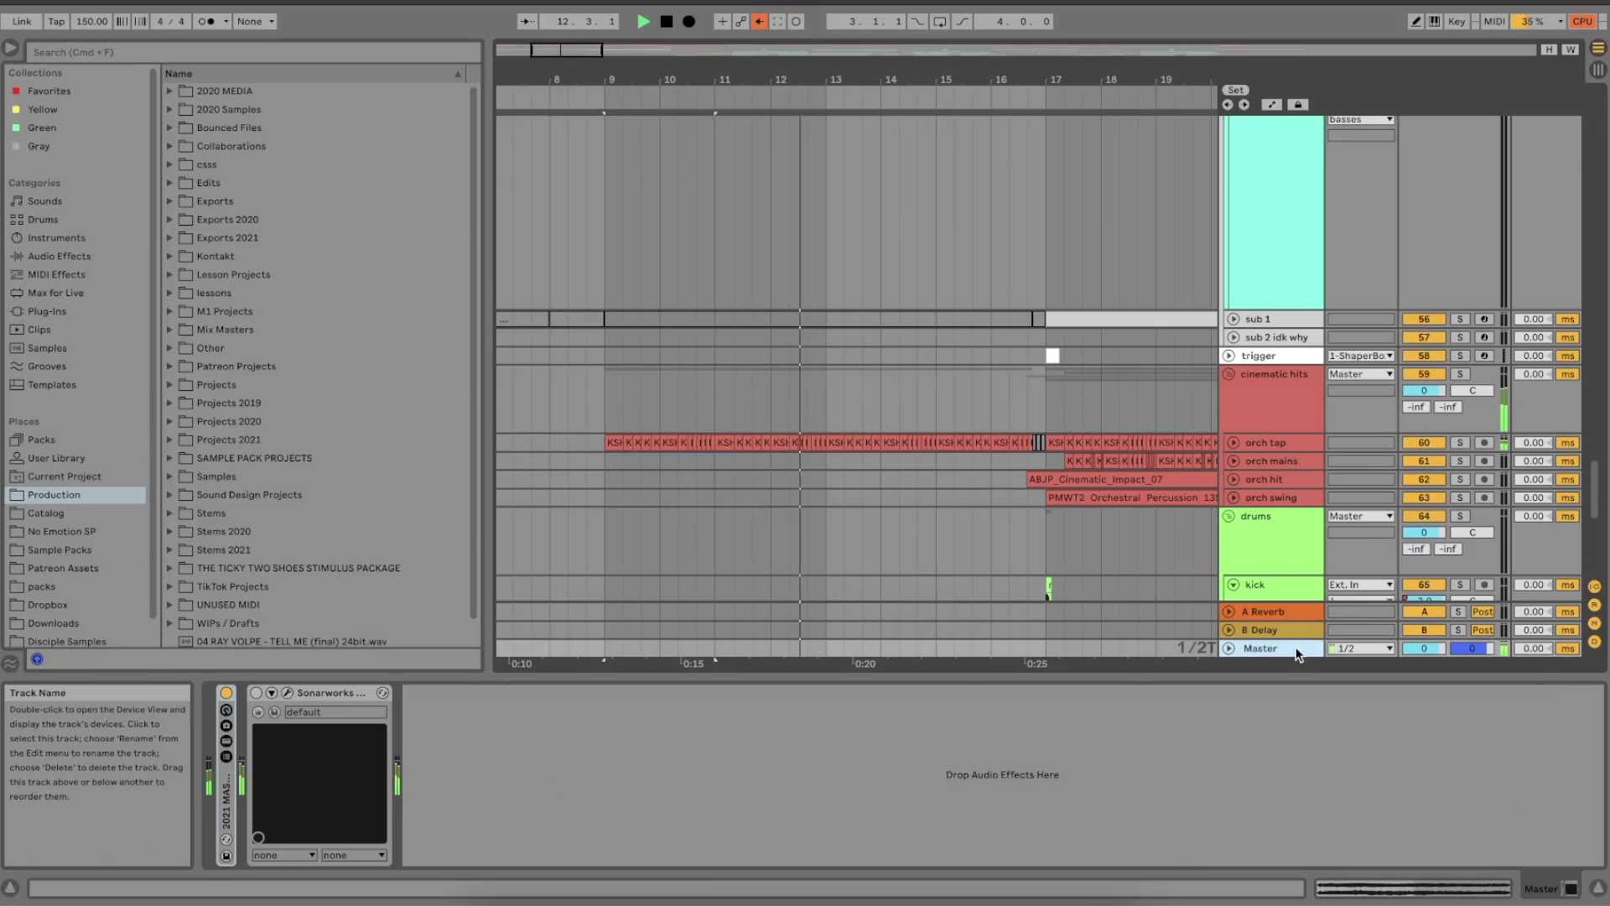
- Place the insert marker at bar 9 on the orch tap track and play it soloed
{"action": "left_click", "coordinate": [601, 441]}
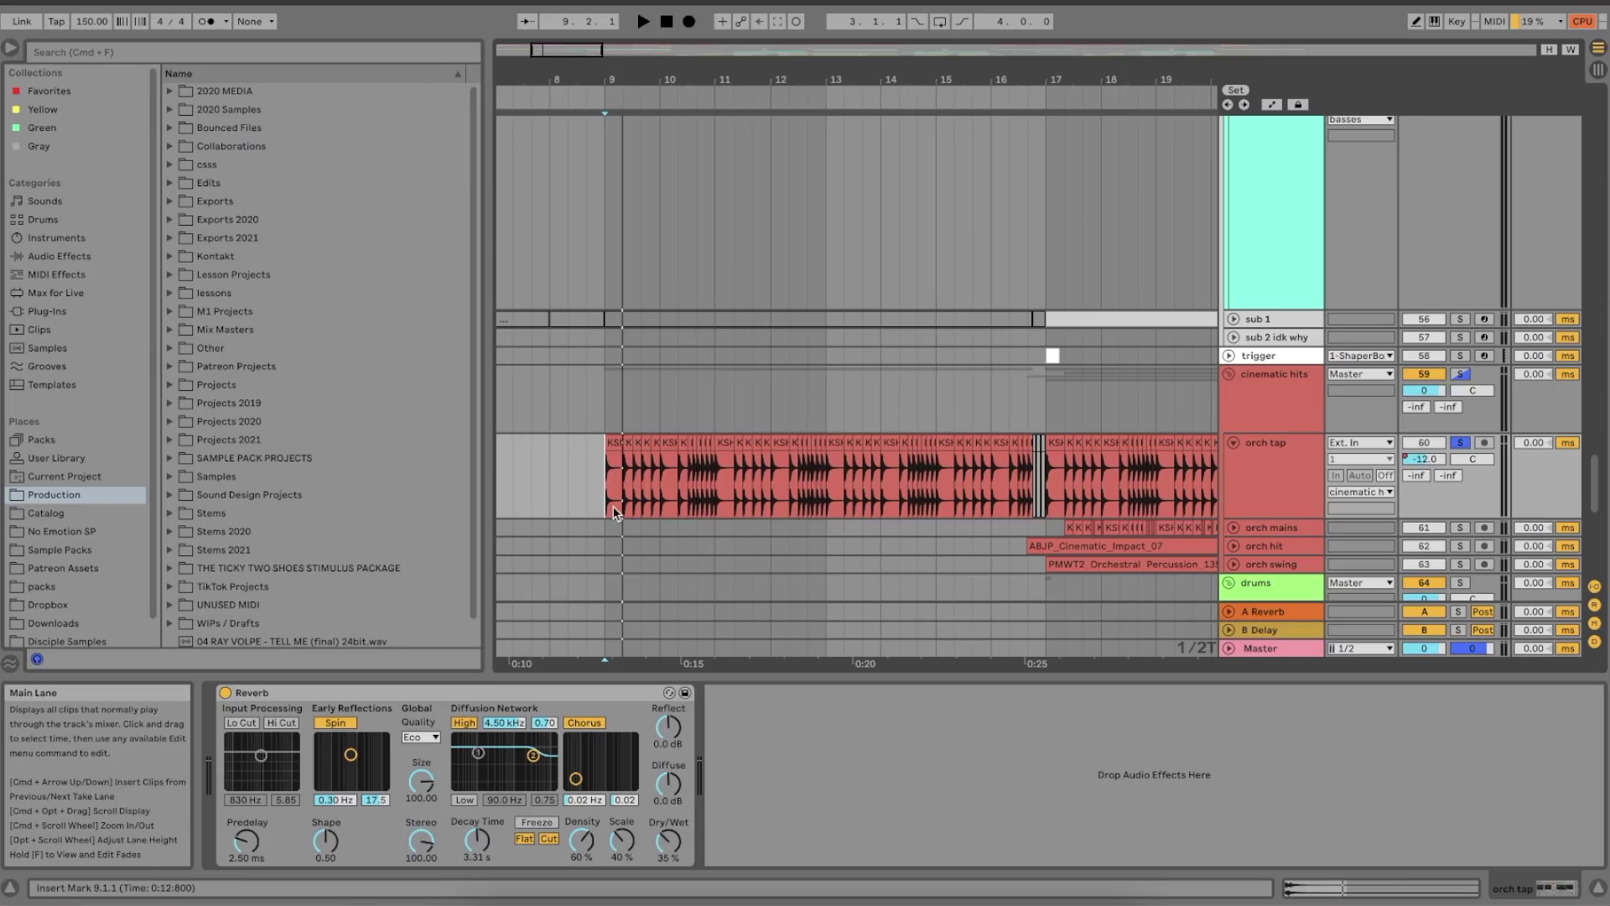
{"action": "left_click", "coordinate": [612, 505]}
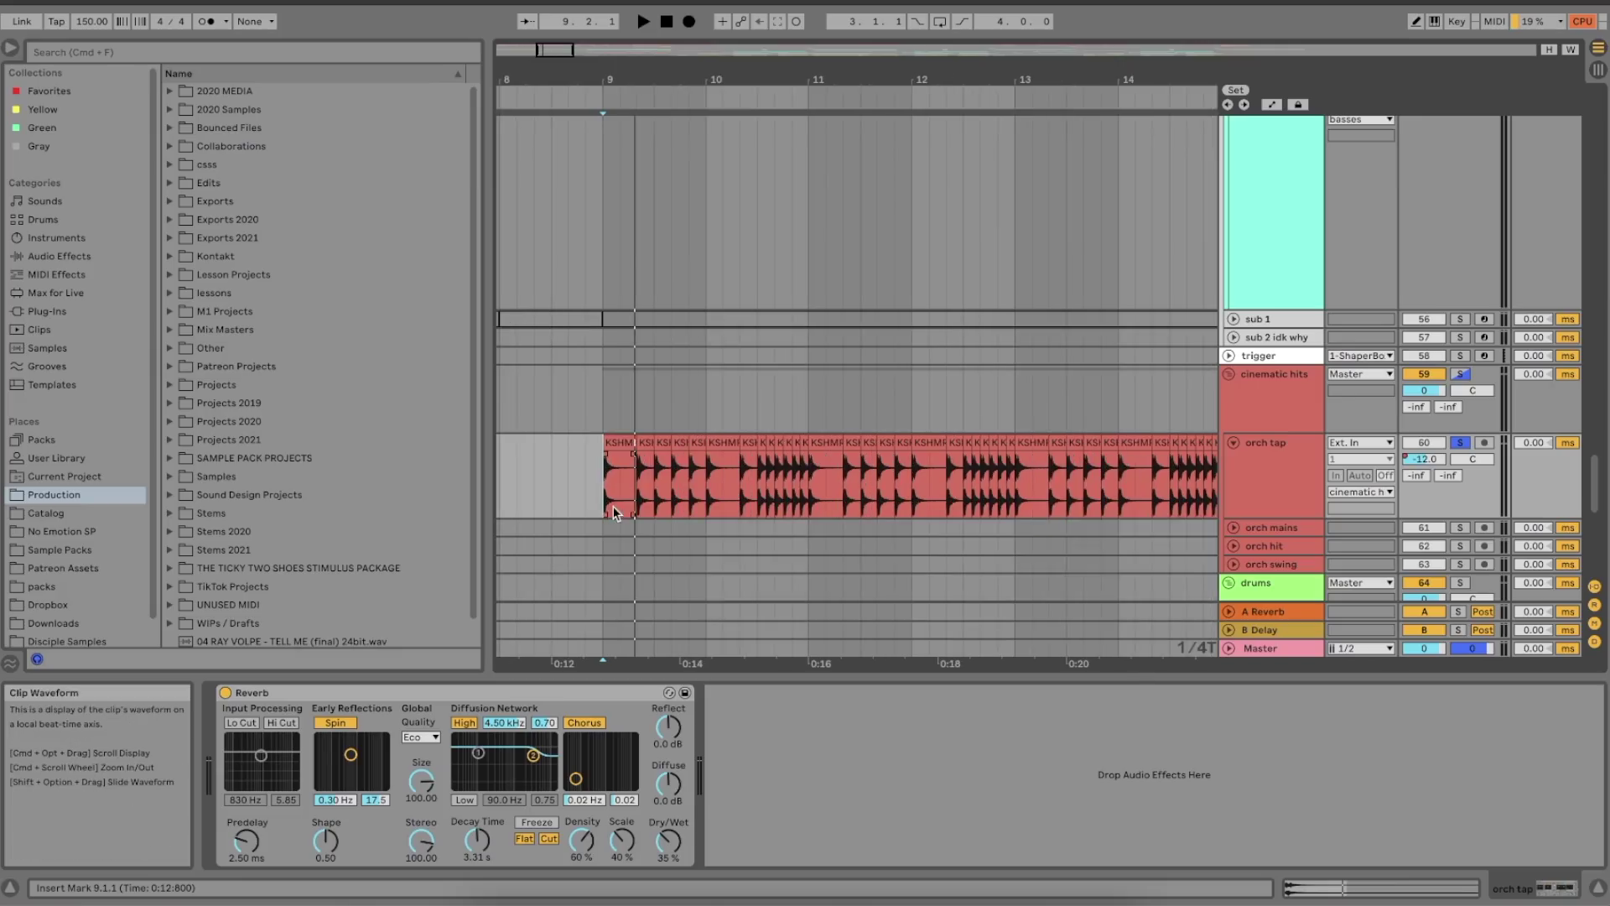
{"action": "key", "text": "space"}
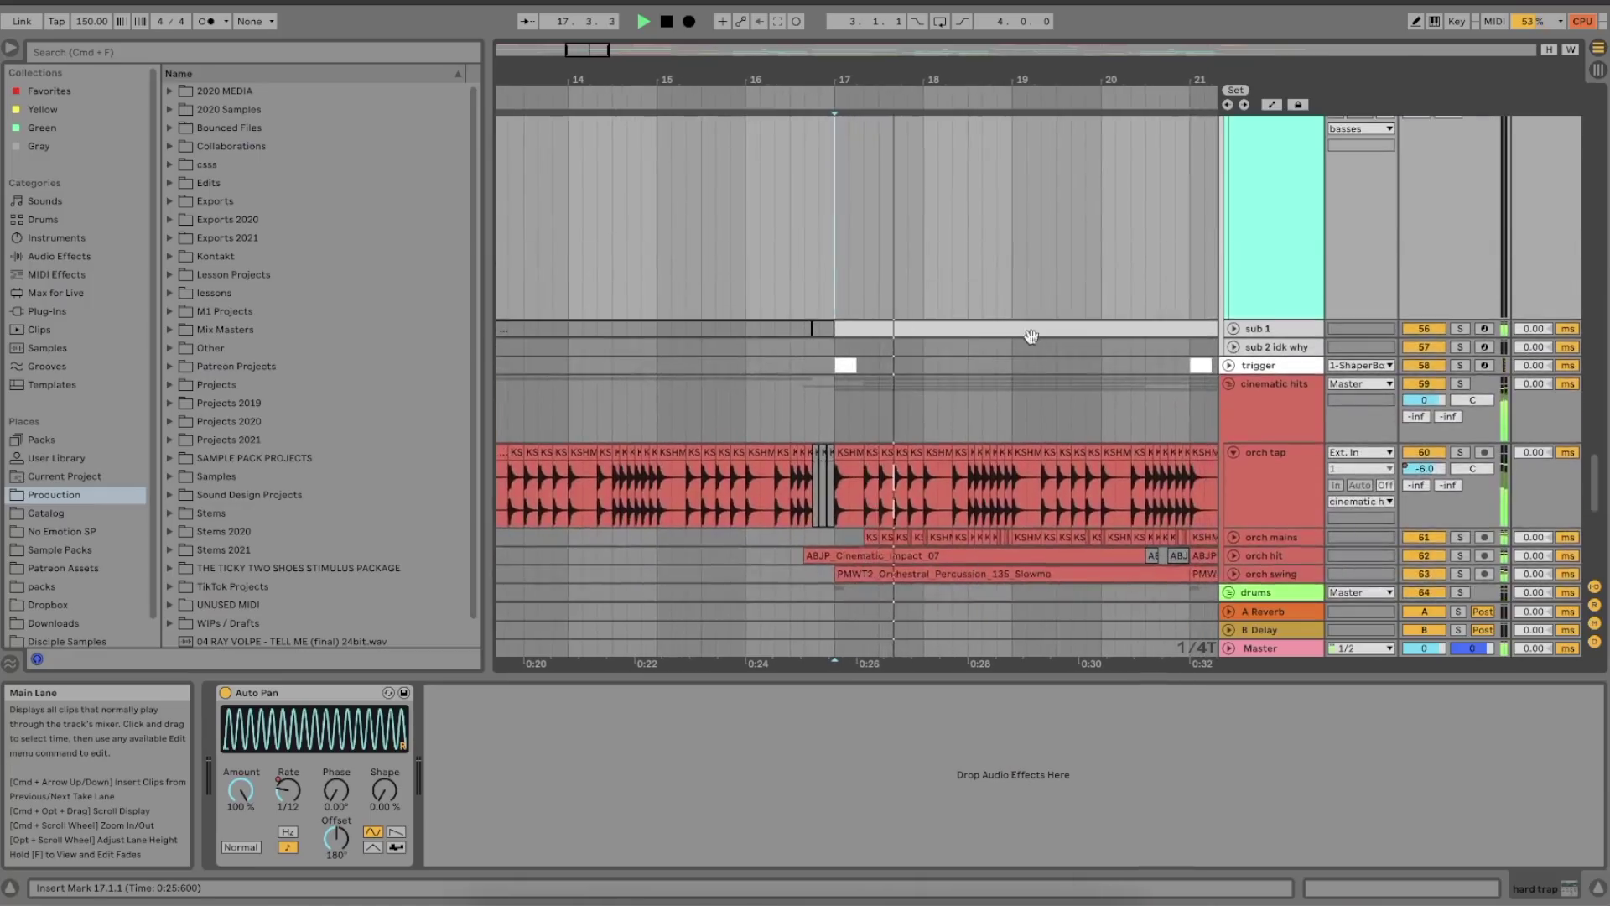
- Stop playback, return to the synths group and select the dist keys clip that starts at bar 17
{"action": "scroll", "coordinate": [1031, 335], "scroll_direction": "up", "scroll_amount": 15}
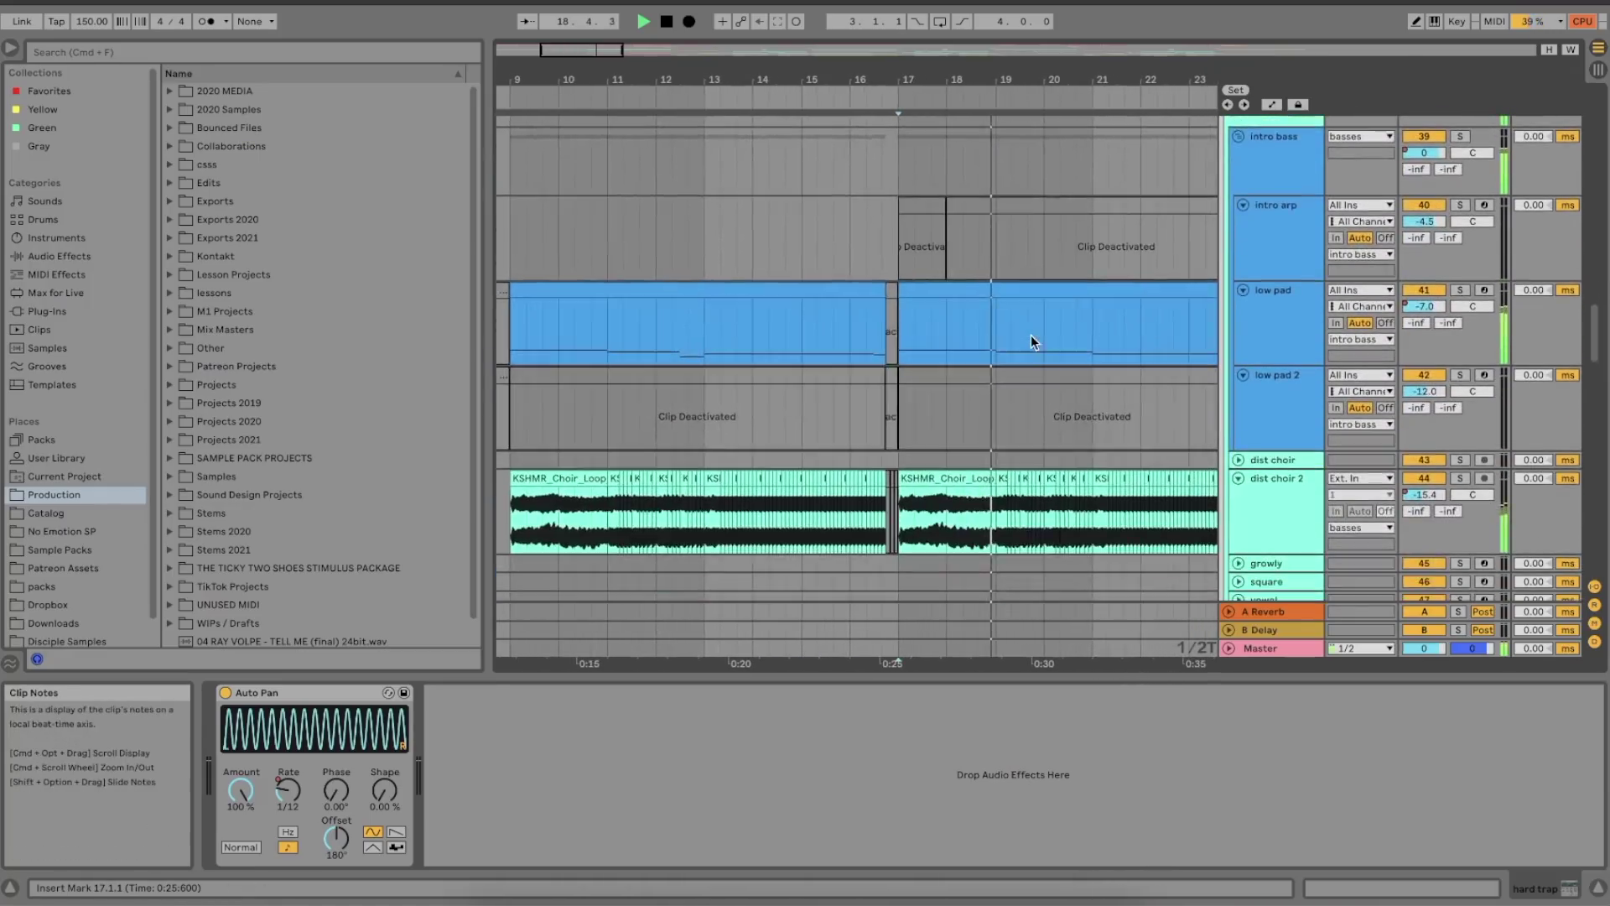
{"action": "scroll", "coordinate": [1030, 334], "scroll_direction": "up", "scroll_amount": 10}
{"action": "key", "text": "space"}
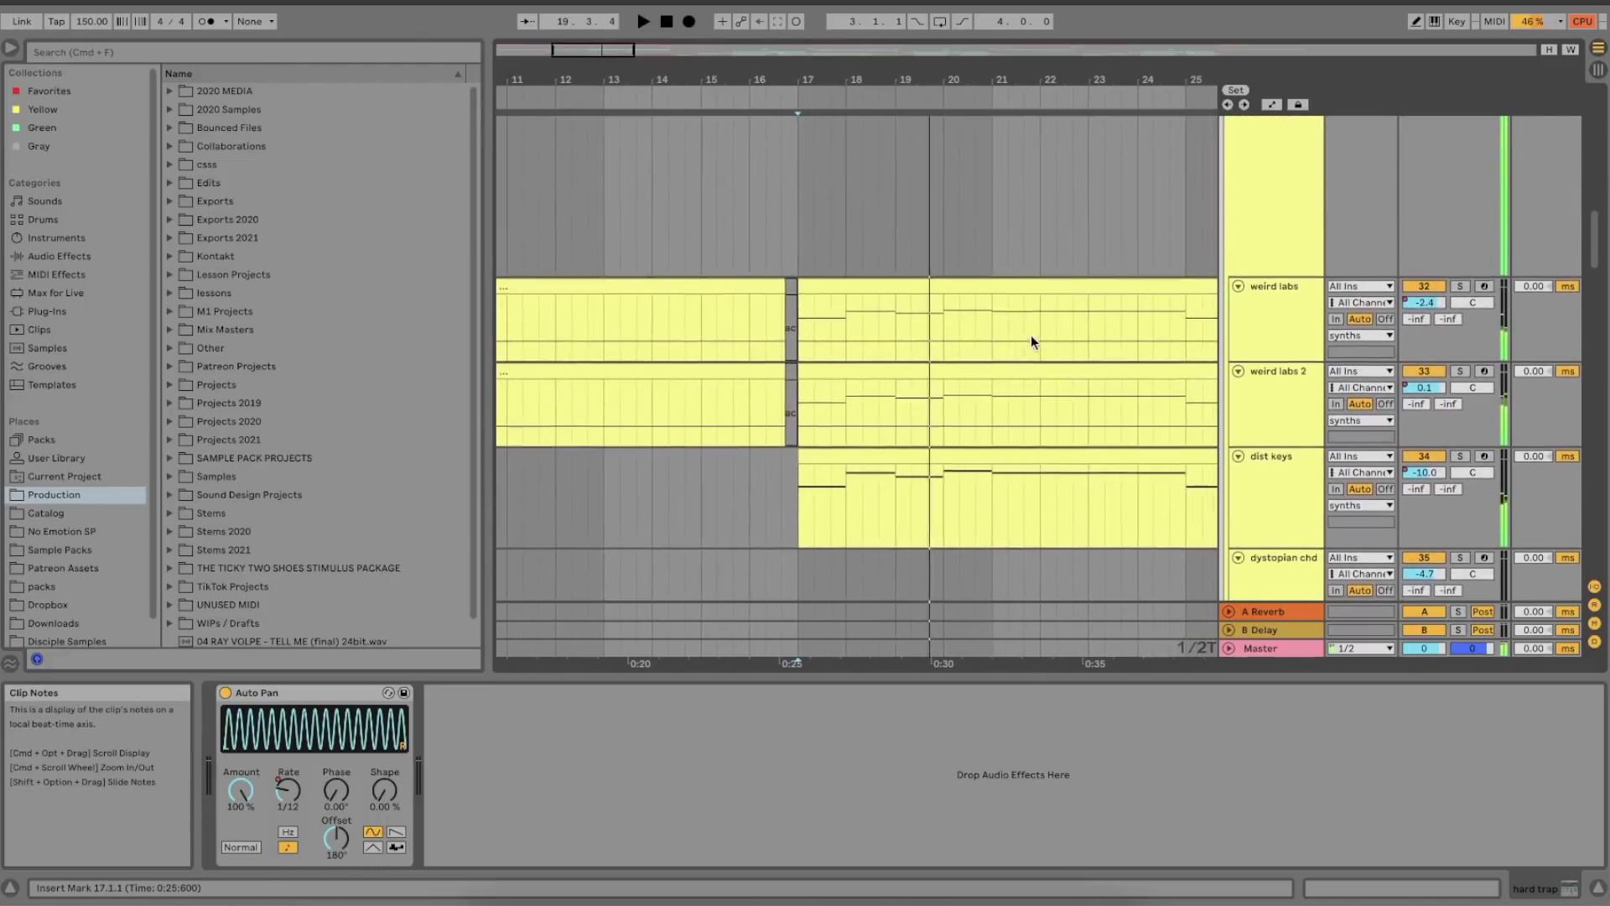
{"action": "scroll", "coordinate": [823, 405], "scroll_direction": "down", "scroll_amount": 3}
{"action": "left_click", "coordinate": [730, 468]}
{"action": "scroll", "coordinate": [736, 475], "scroll_direction": "down", "scroll_amount": 2}
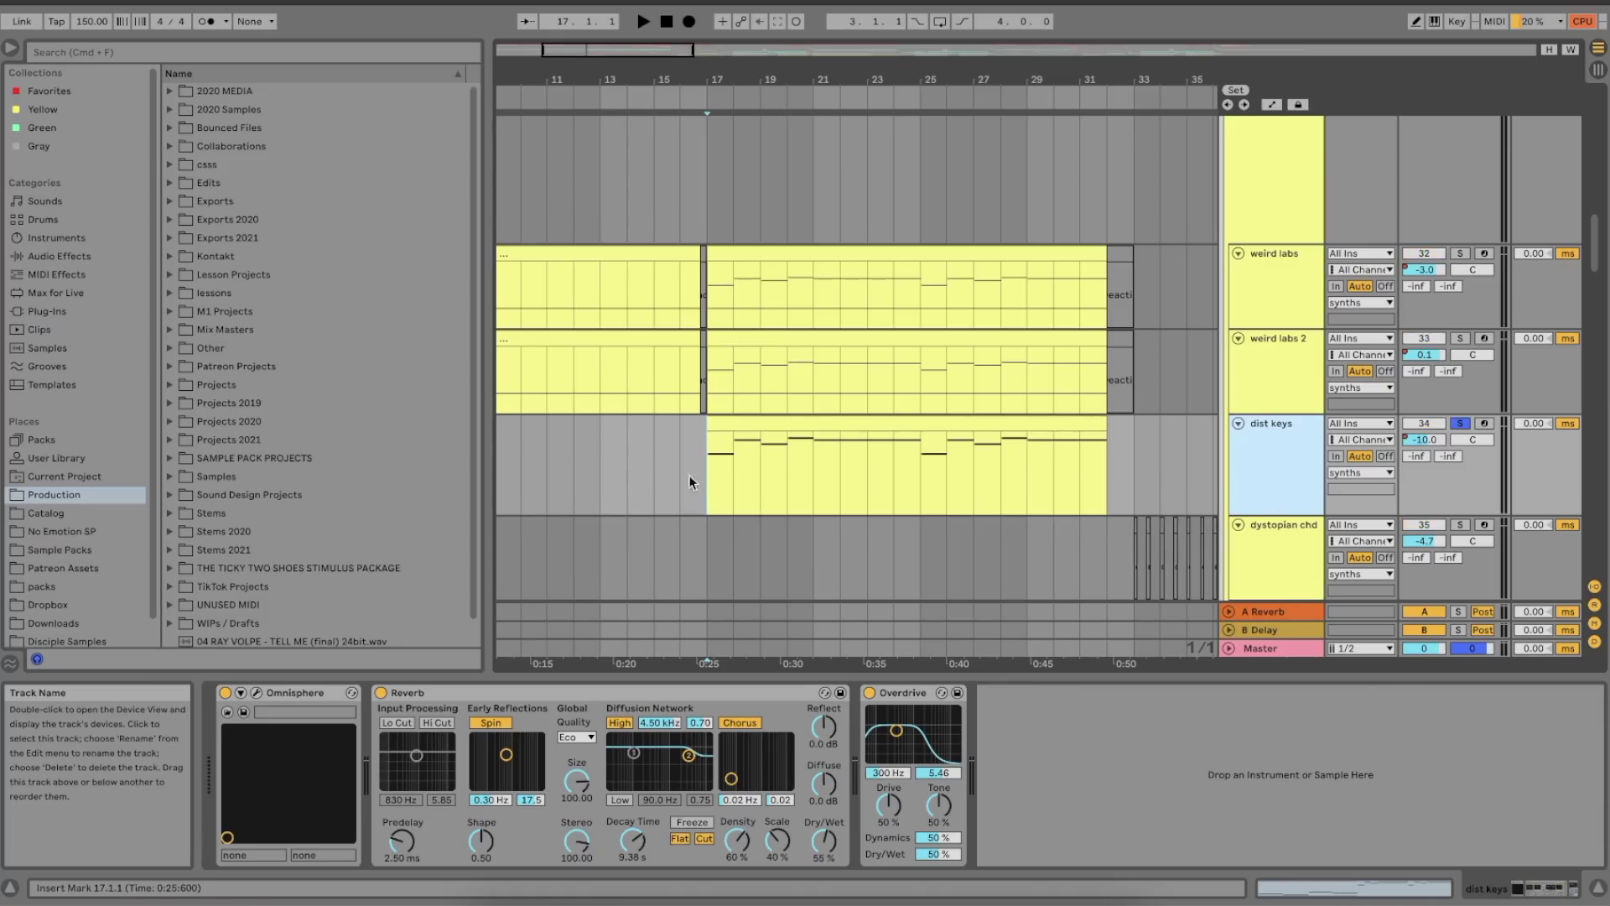
{"action": "left_click", "coordinate": [740, 423]}
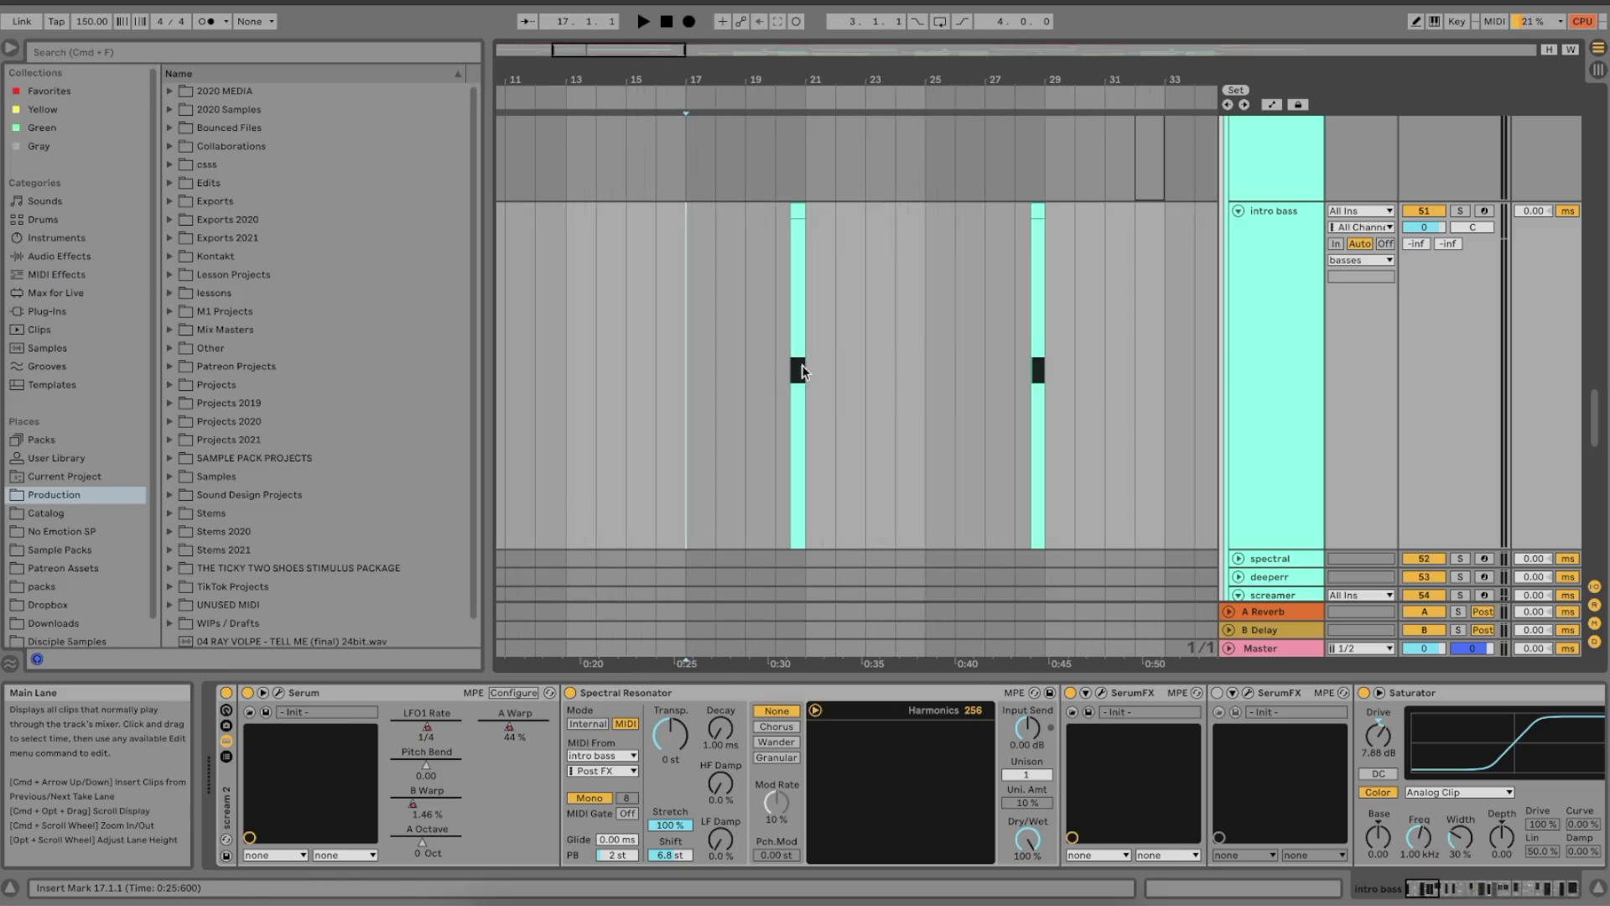
- Select bars 17 to 21 on the intro bass track
{"action": "left_click", "coordinate": [794, 370], "text": "shift"}
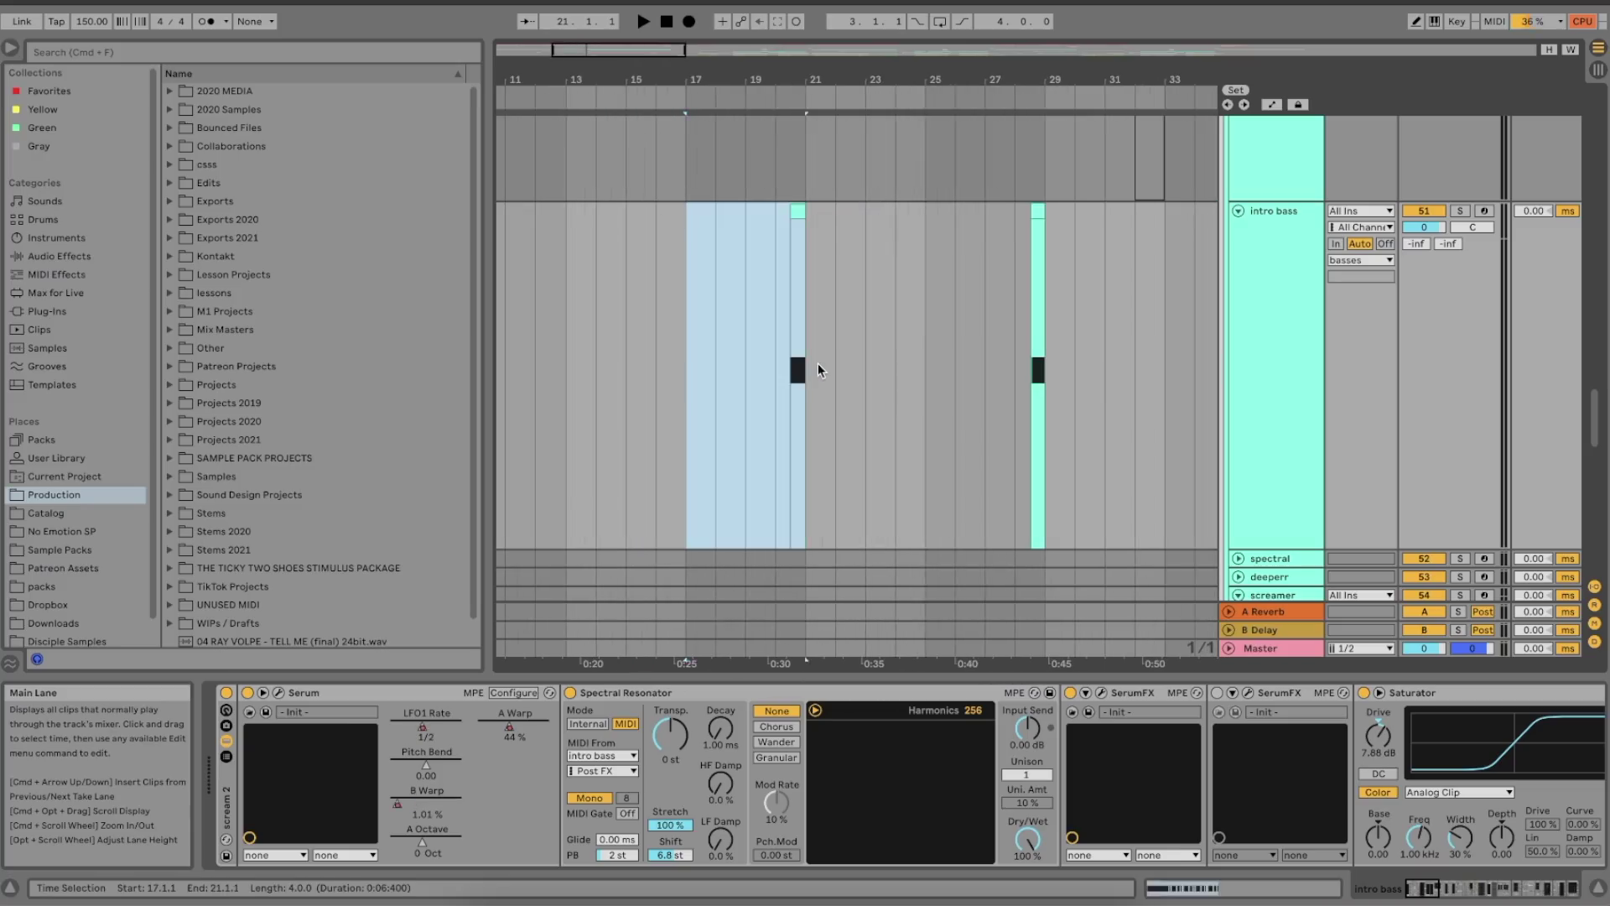
- Audition the intro bass clip from 20.3.1, soloed and in the full mix, and stop playback
{"action": "left_click", "coordinate": [793, 361]}
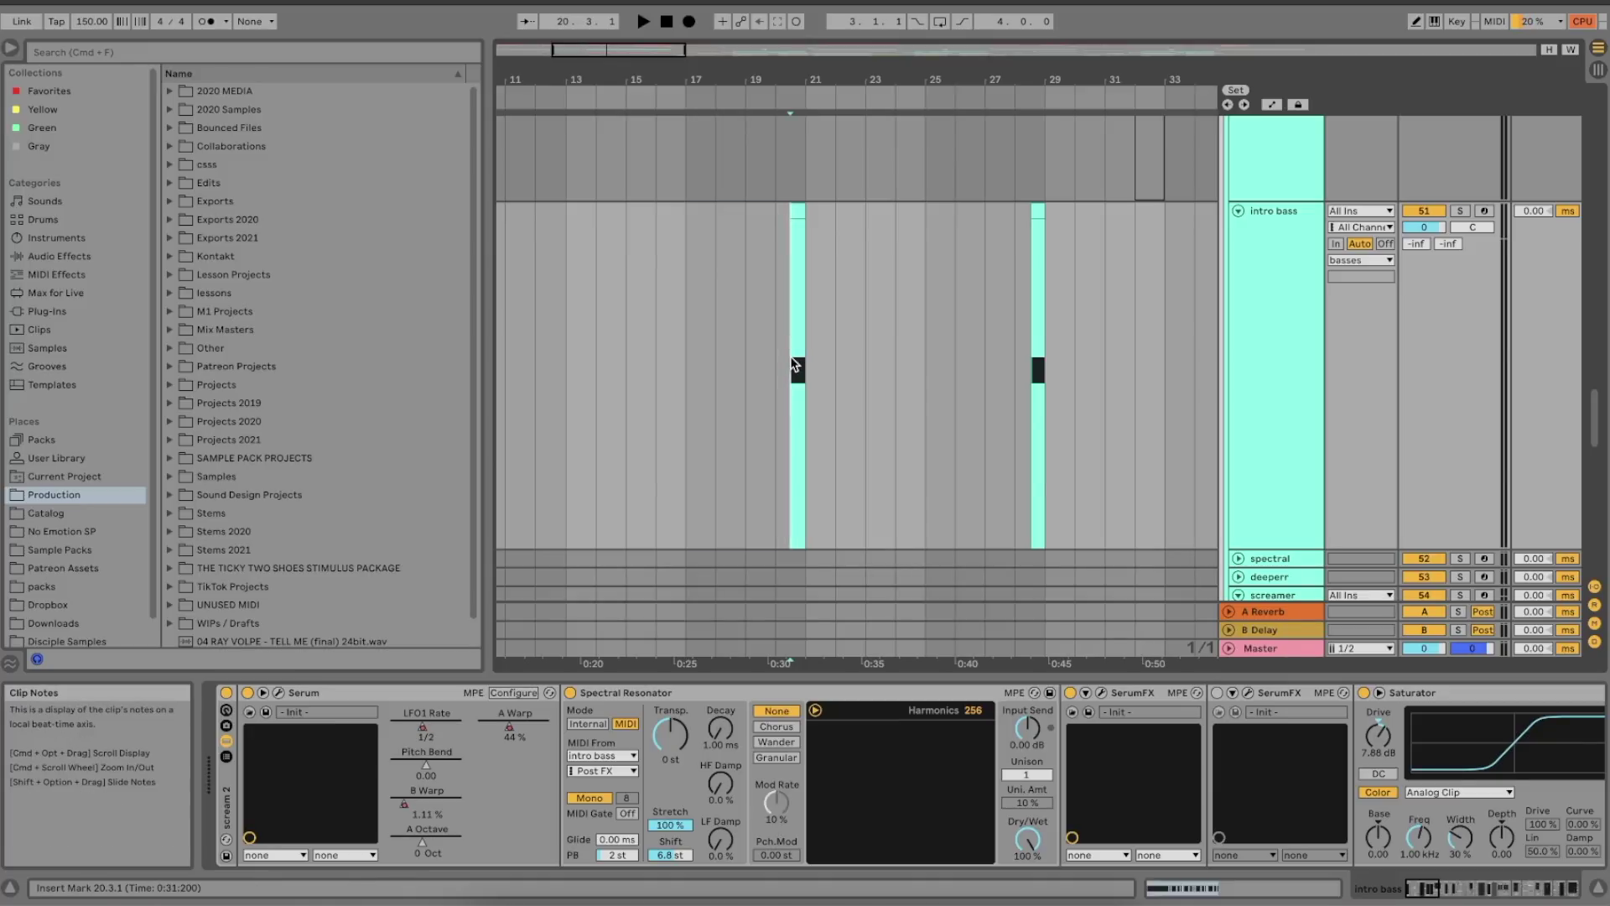
{"action": "key", "text": "space"}
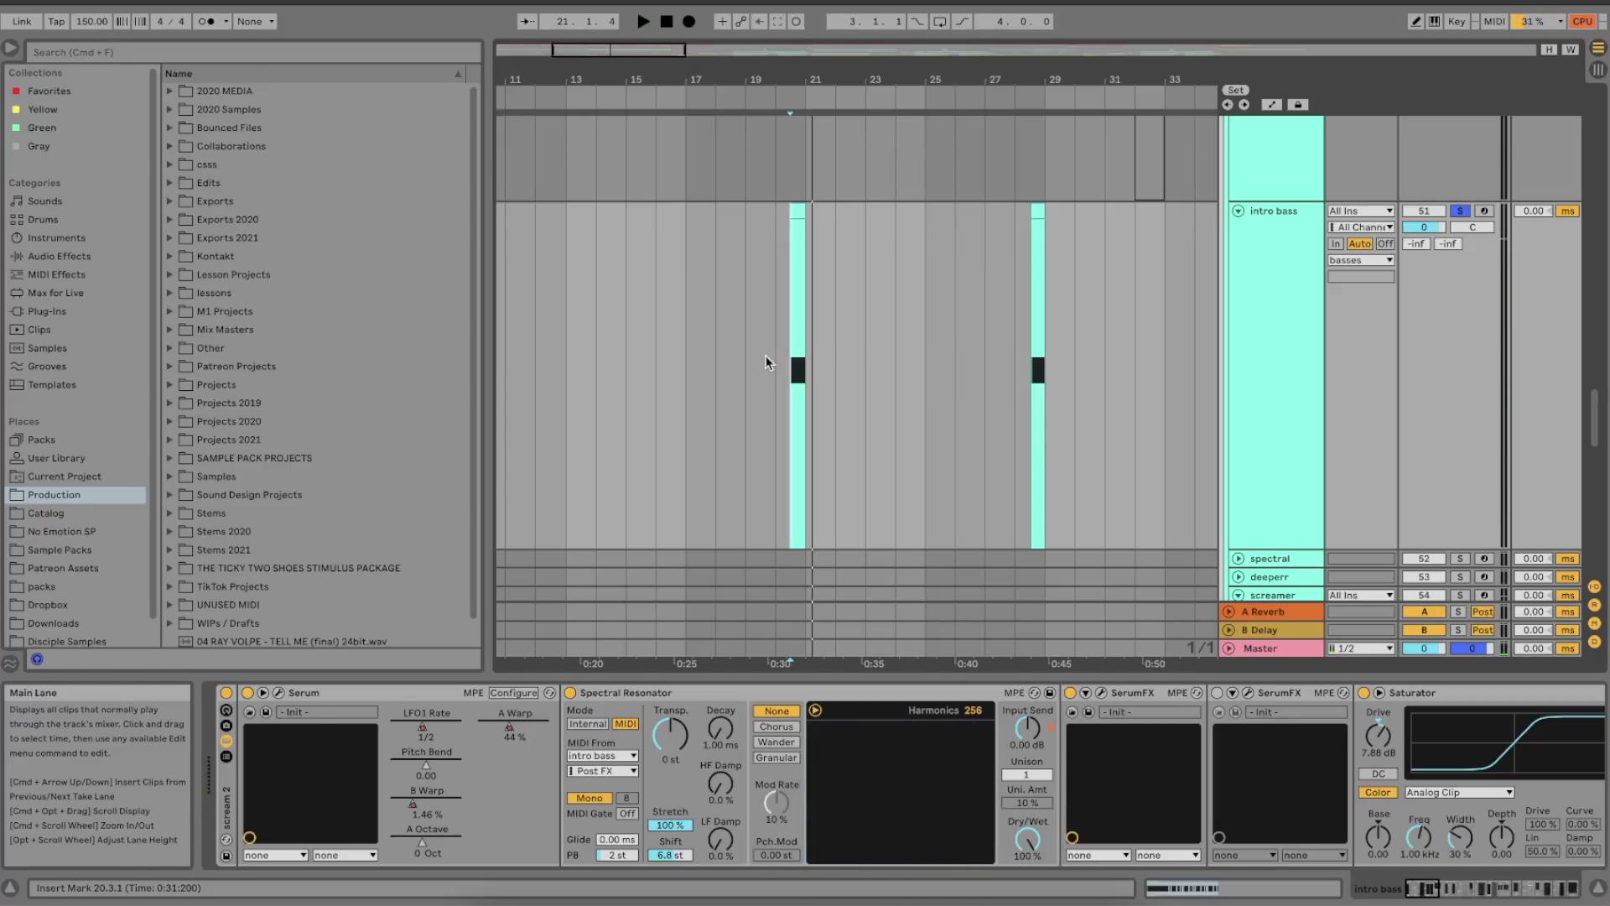
{"action": "scroll", "coordinate": [765, 356], "scroll_direction": "down", "scroll_amount": 5}
{"action": "key", "text": "space"}
{"action": "scroll", "coordinate": [849, 453], "scroll_direction": "down", "scroll_amount": 5}
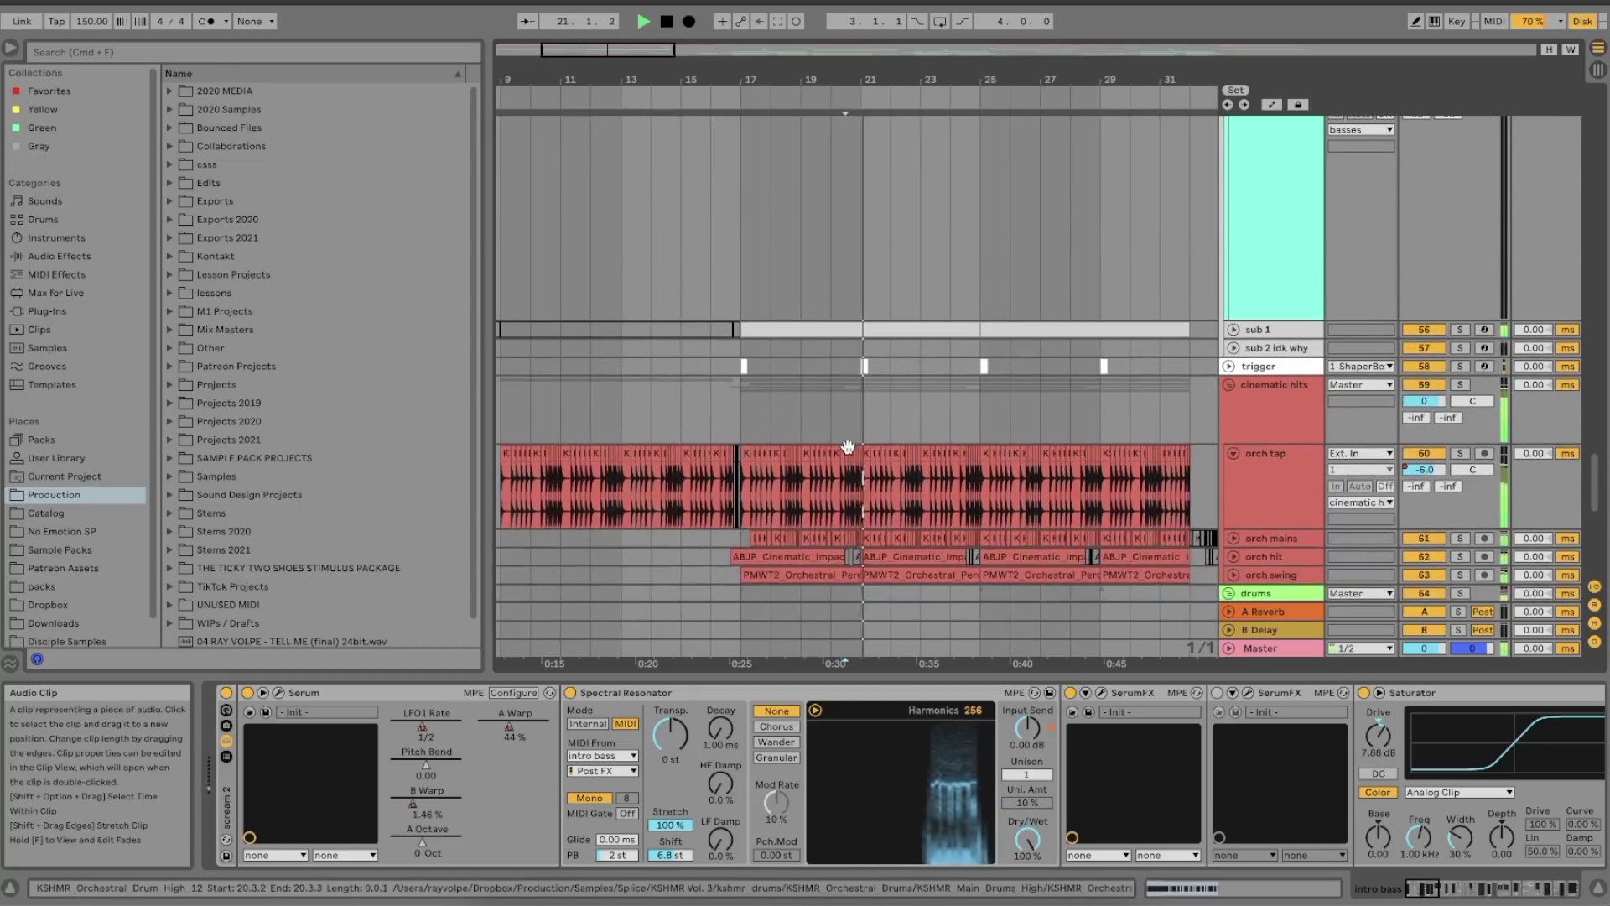
{"action": "scroll", "coordinate": [912, 362], "scroll_direction": "up", "scroll_amount": 10}
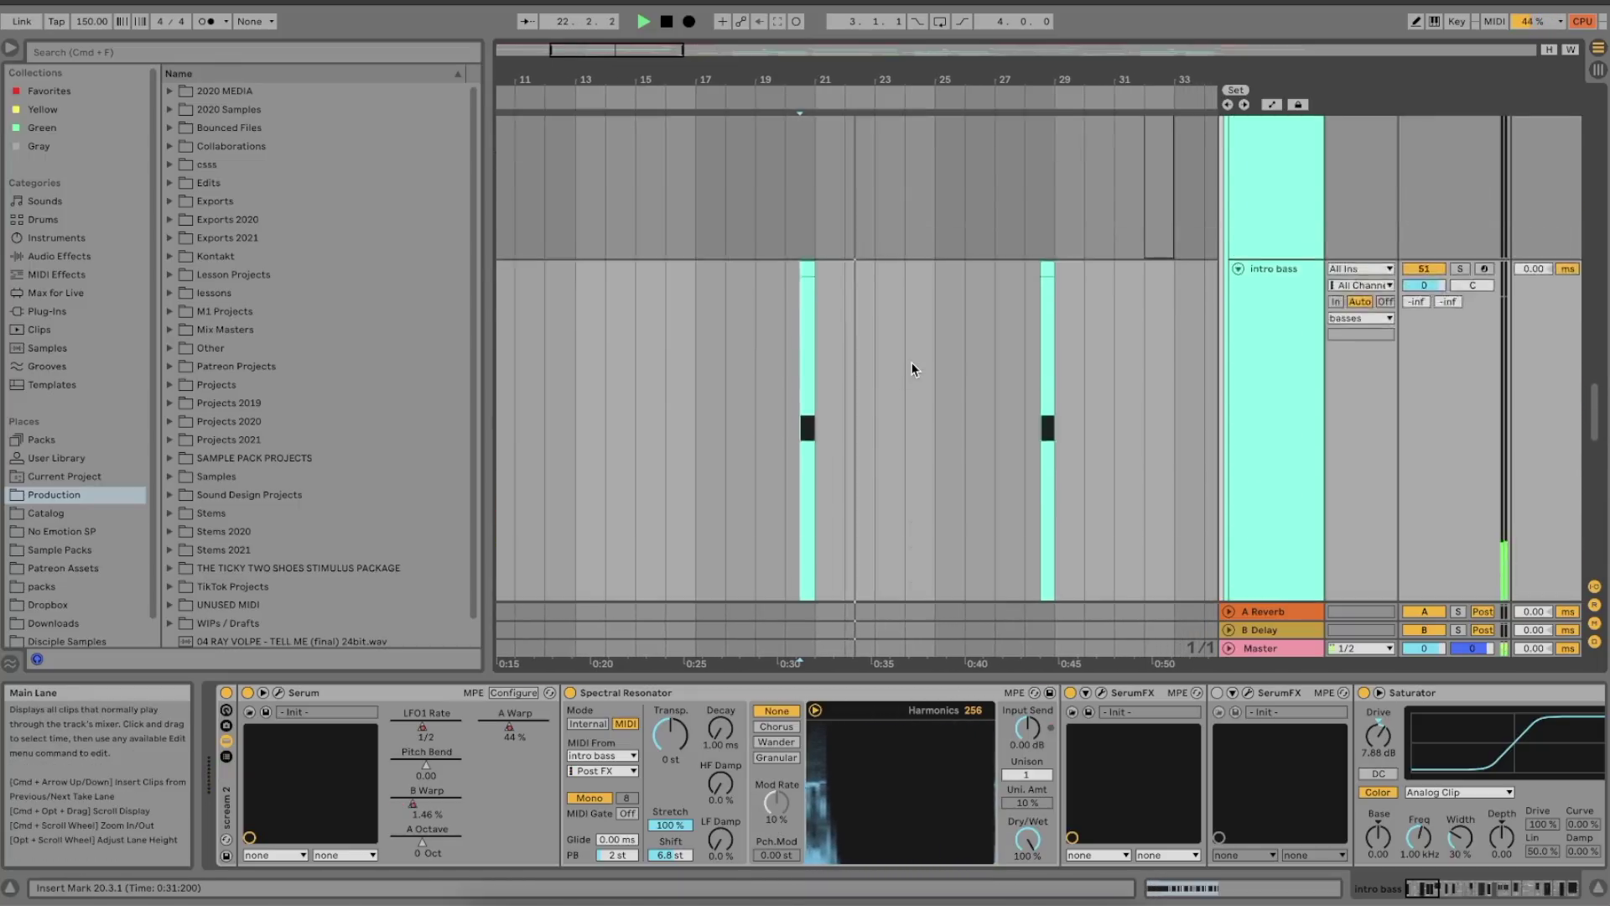
{"action": "key", "text": "space"}
- Select the growly clip at bar 24 and examine its effects chain through to the Reverb
{"action": "left_click", "coordinate": [920, 495]}
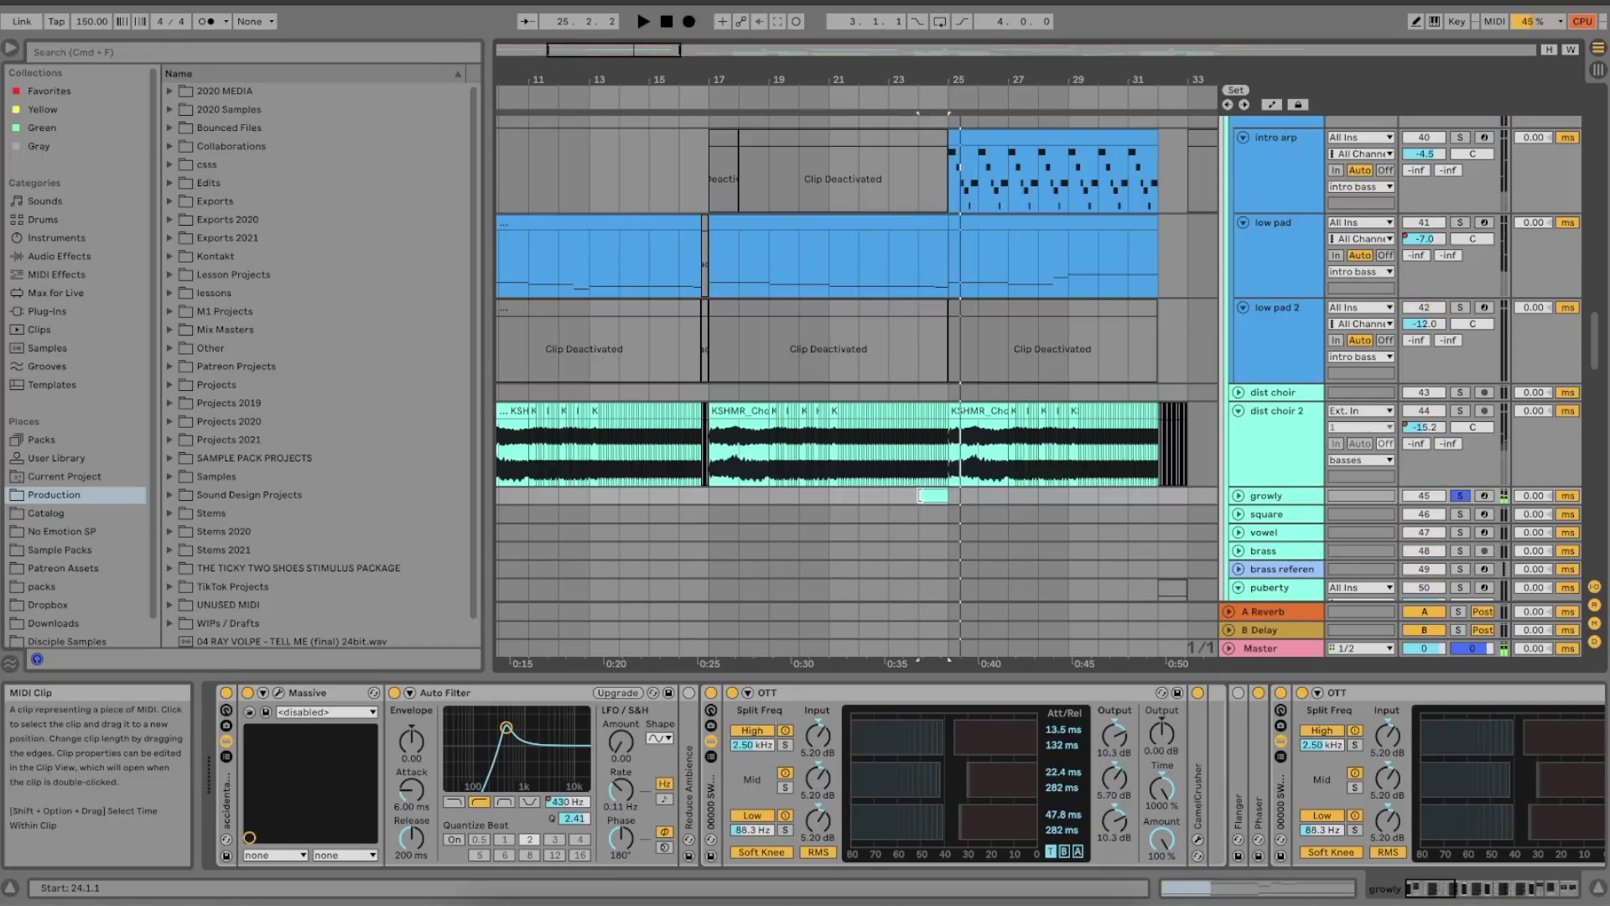
{"action": "scroll", "coordinate": [1067, 753], "scroll_direction": "right", "scroll_amount": 5}
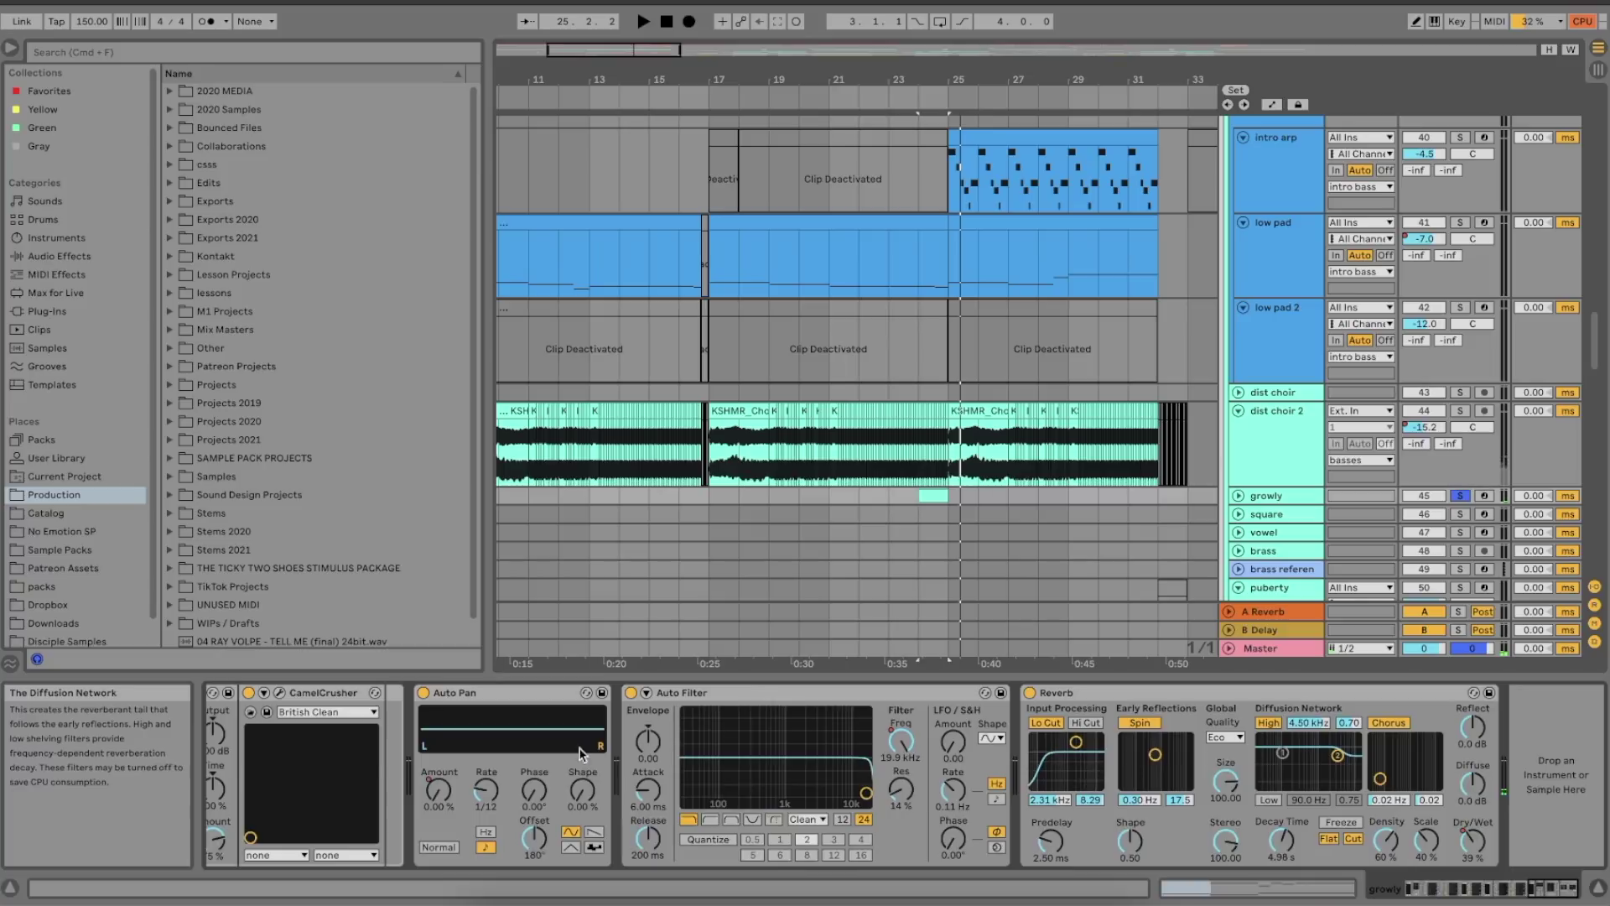
- Place the insert marker at bar 17 on the square track to show its devices
{"action": "scroll", "coordinate": [800, 530], "scroll_direction": "down", "scroll_amount": 5}
{"action": "scroll", "coordinate": [801, 531], "scroll_direction": "left", "scroll_amount": 2}
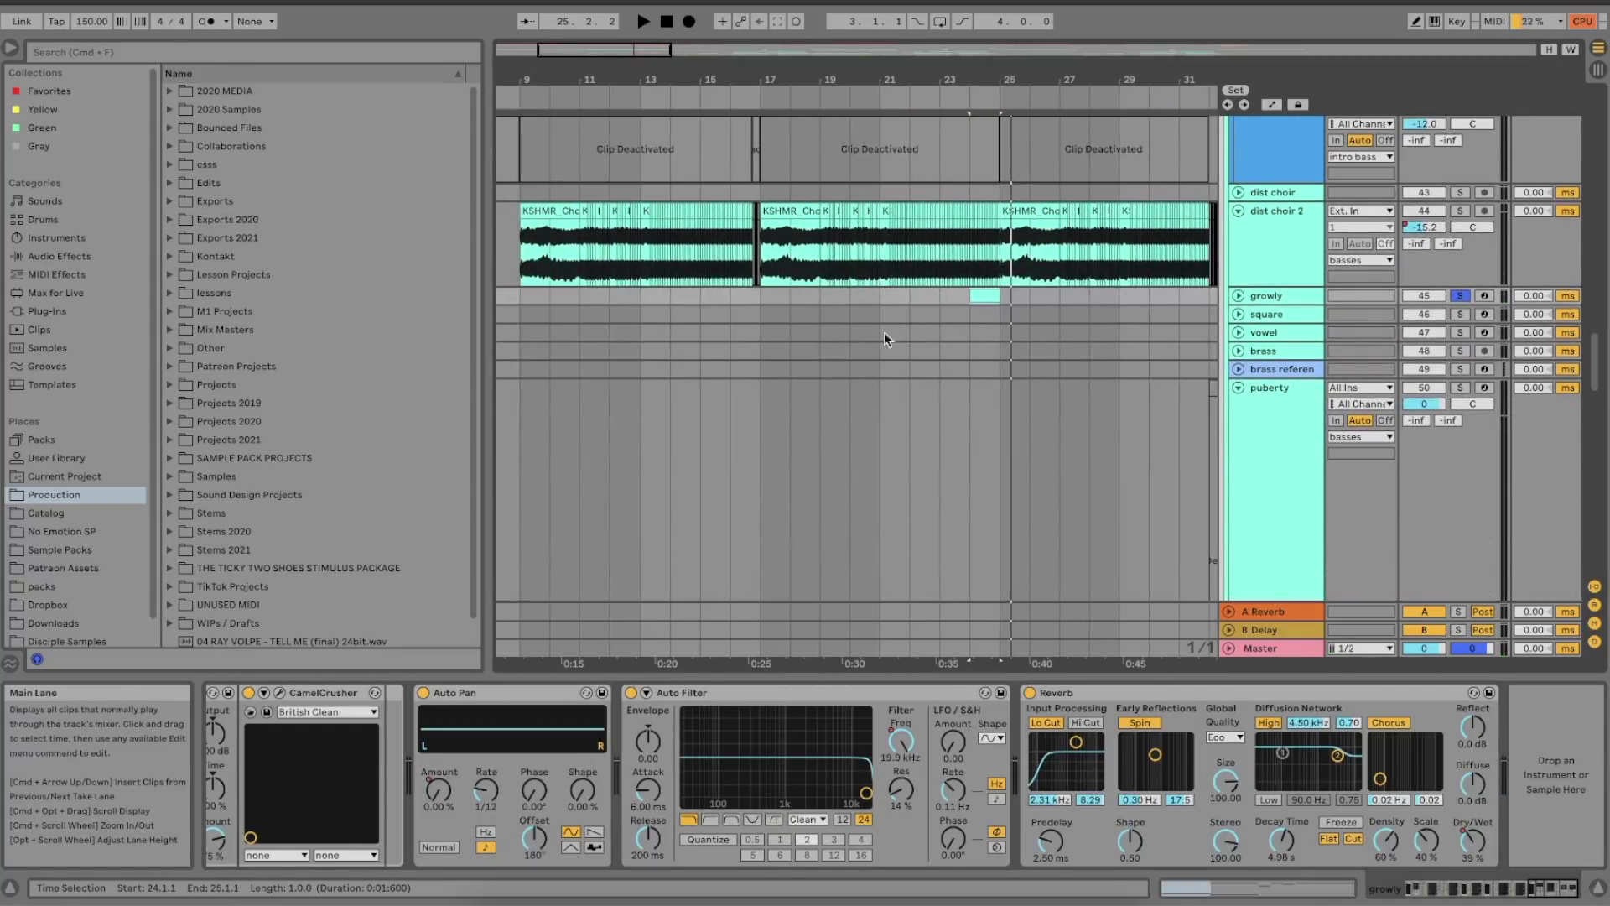
{"action": "left_click", "coordinate": [760, 314]}
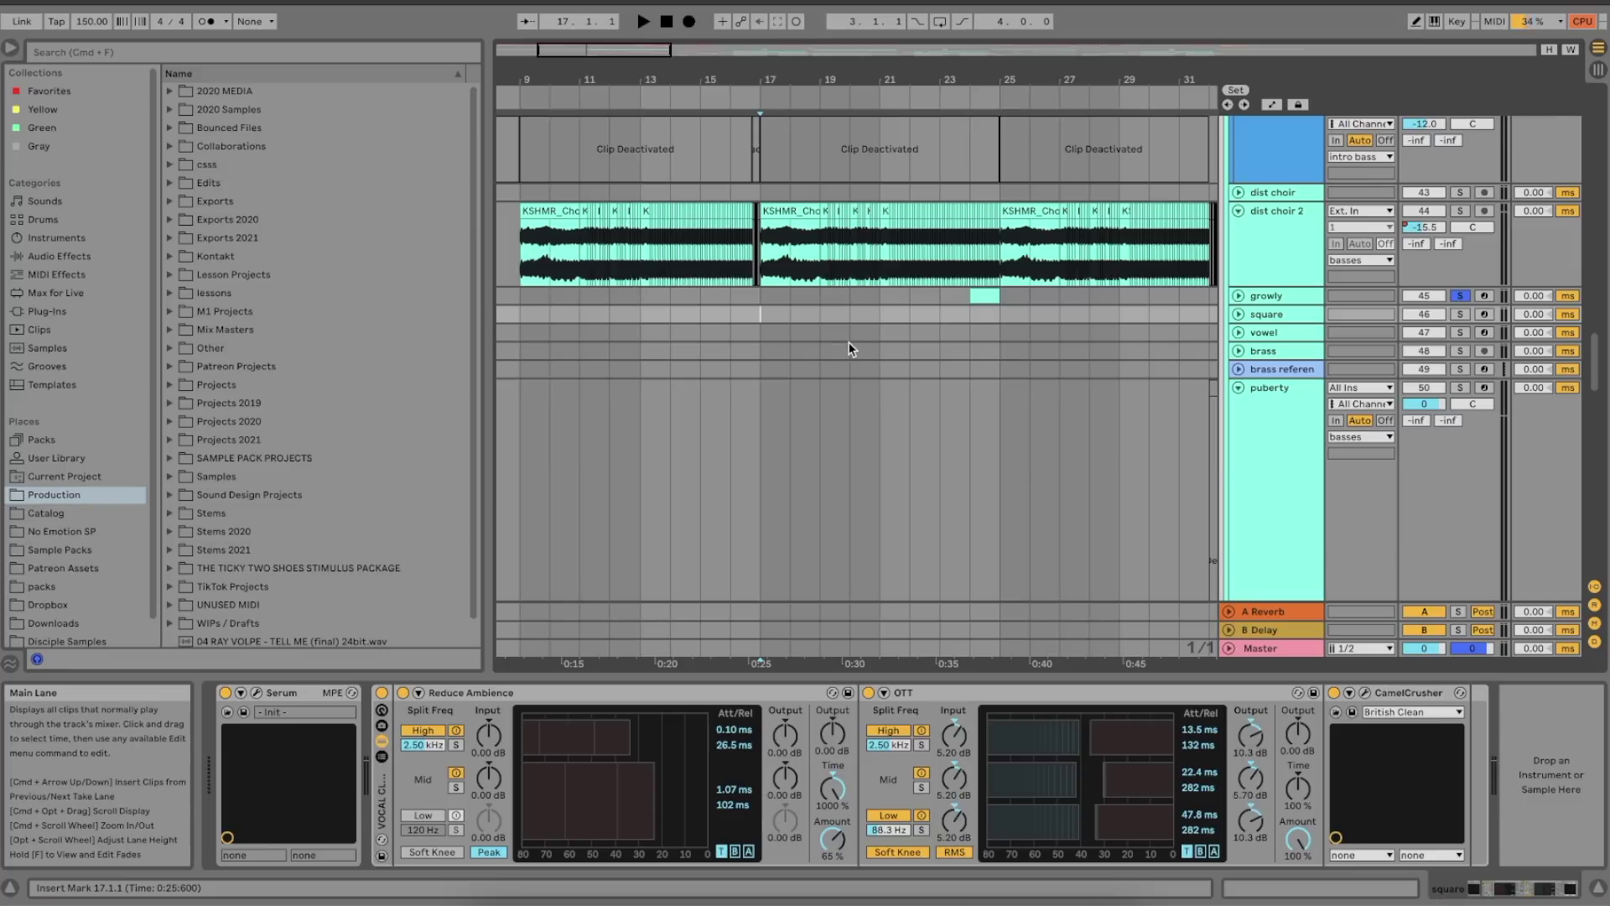
{"action": "key", "text": "z"}
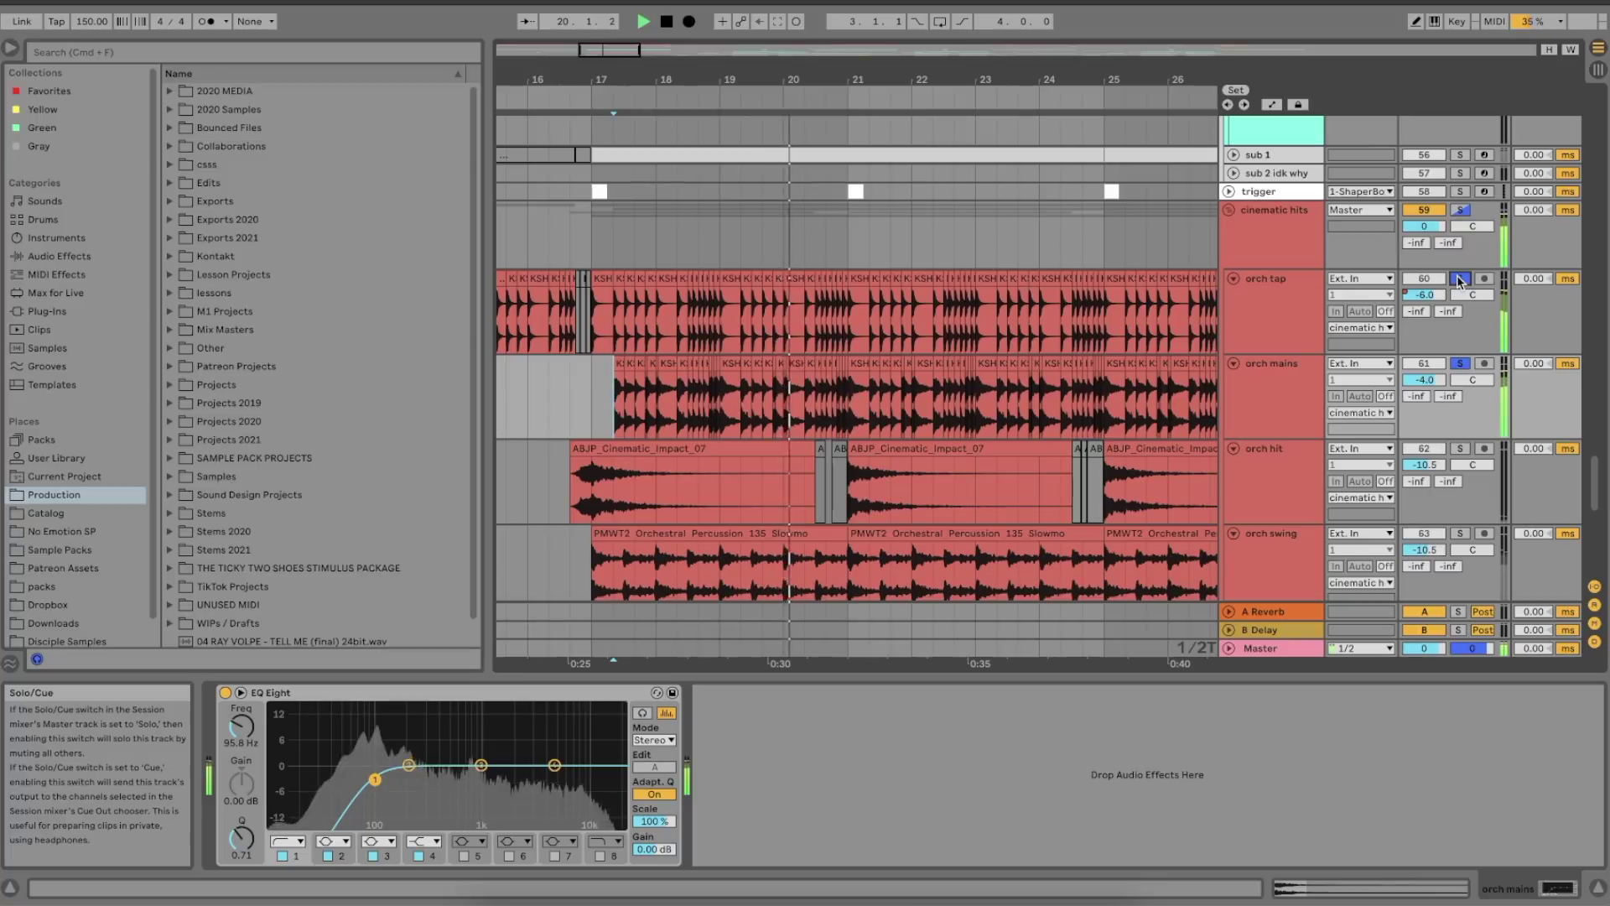
- Restart playback from bar 17 on the orch hit track and add the orch swing track to the soloed percussion
{"action": "key", "text": "space"}
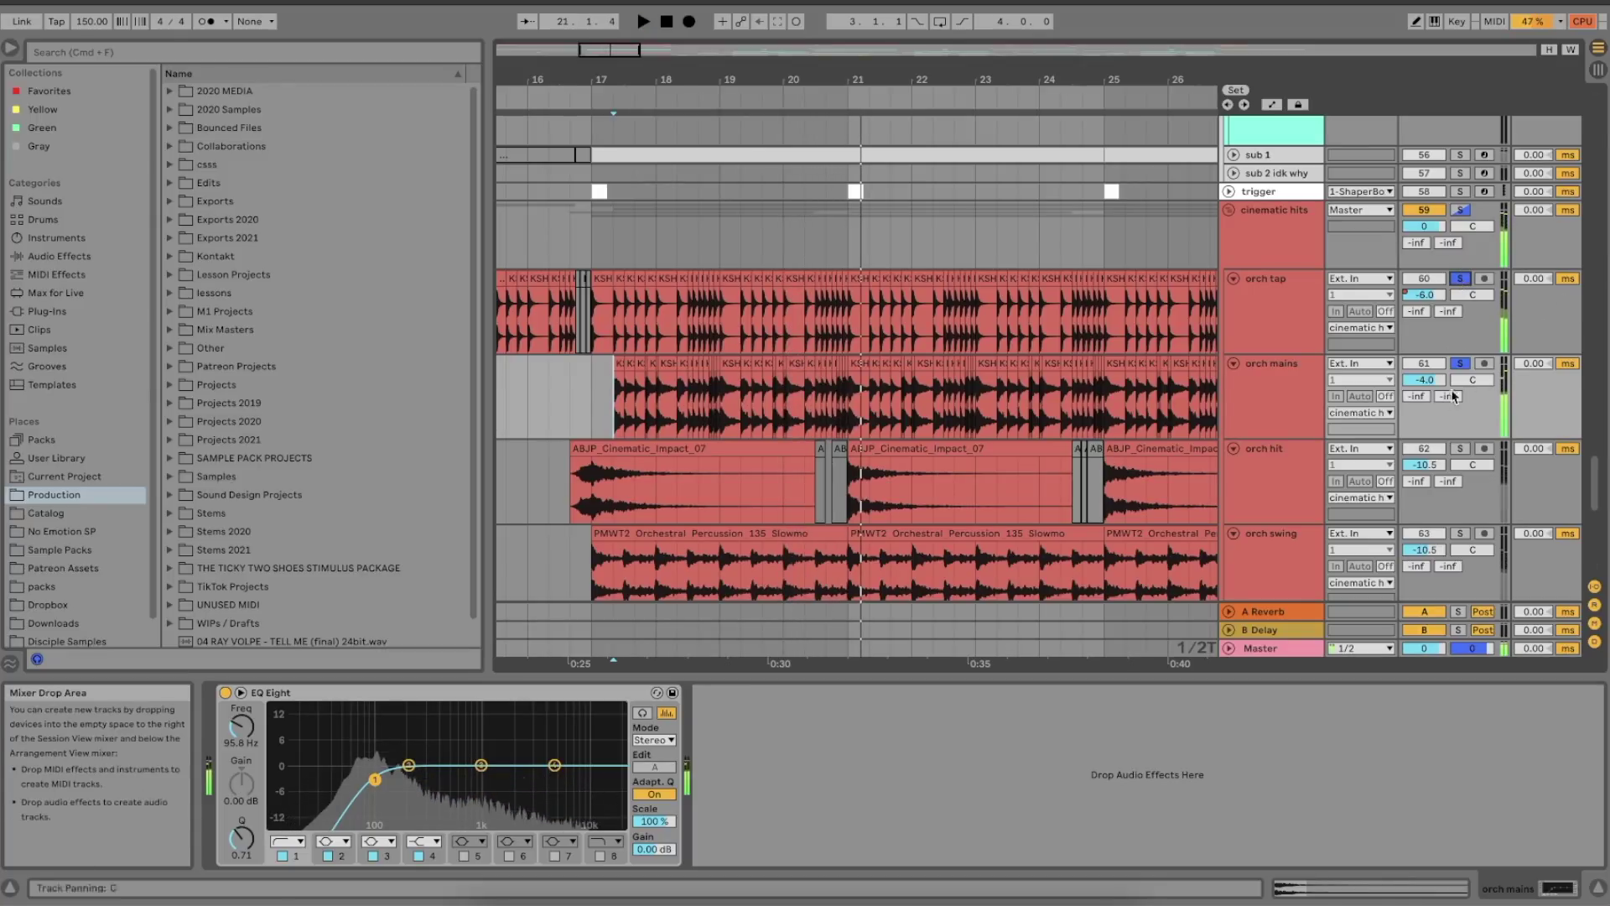
{"action": "left_click", "coordinate": [640, 448]}
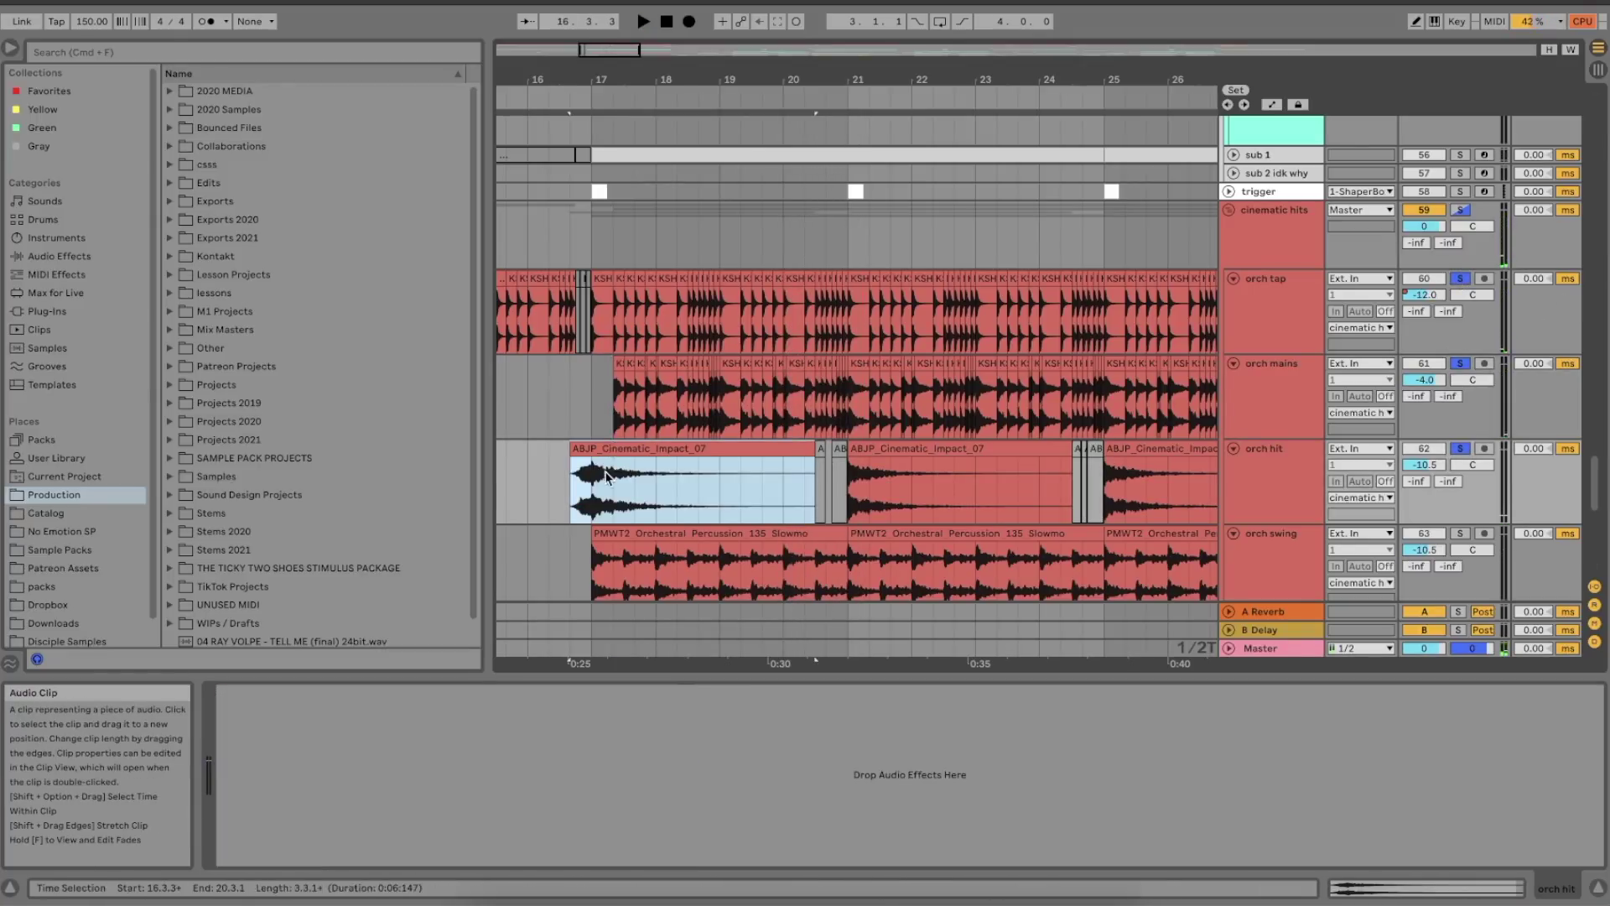
{"action": "left_click", "coordinate": [591, 472]}
{"action": "key", "text": "space"}
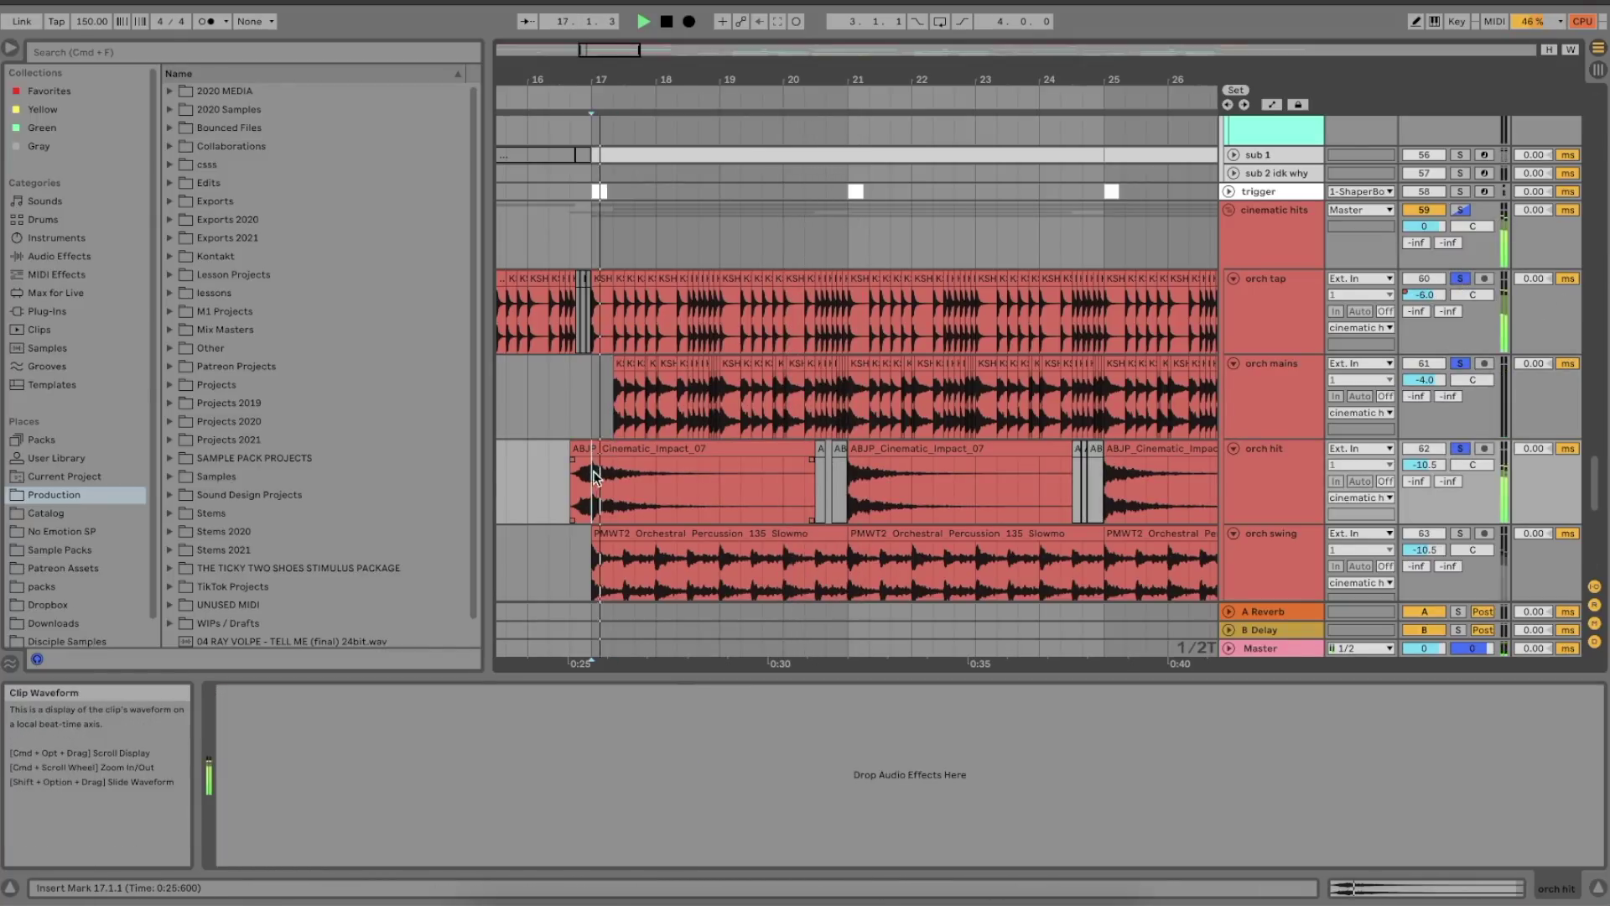
{"action": "left_click", "coordinate": [1460, 534]}
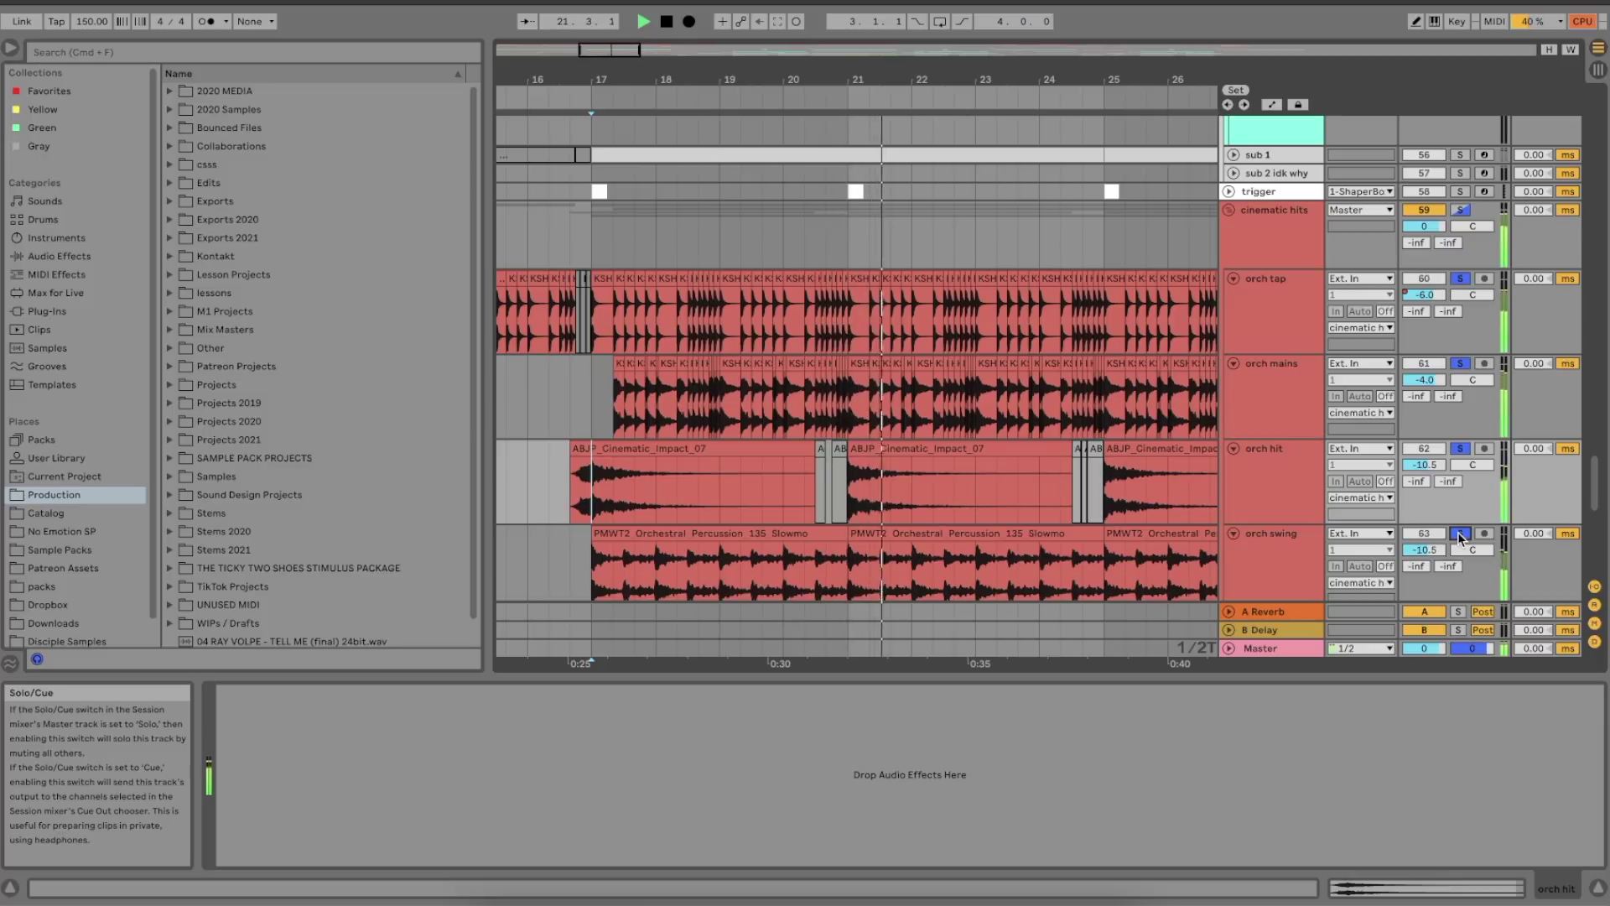
{"action": "scroll", "coordinate": [1079, 383], "scroll_direction": "up", "scroll_amount": 2}
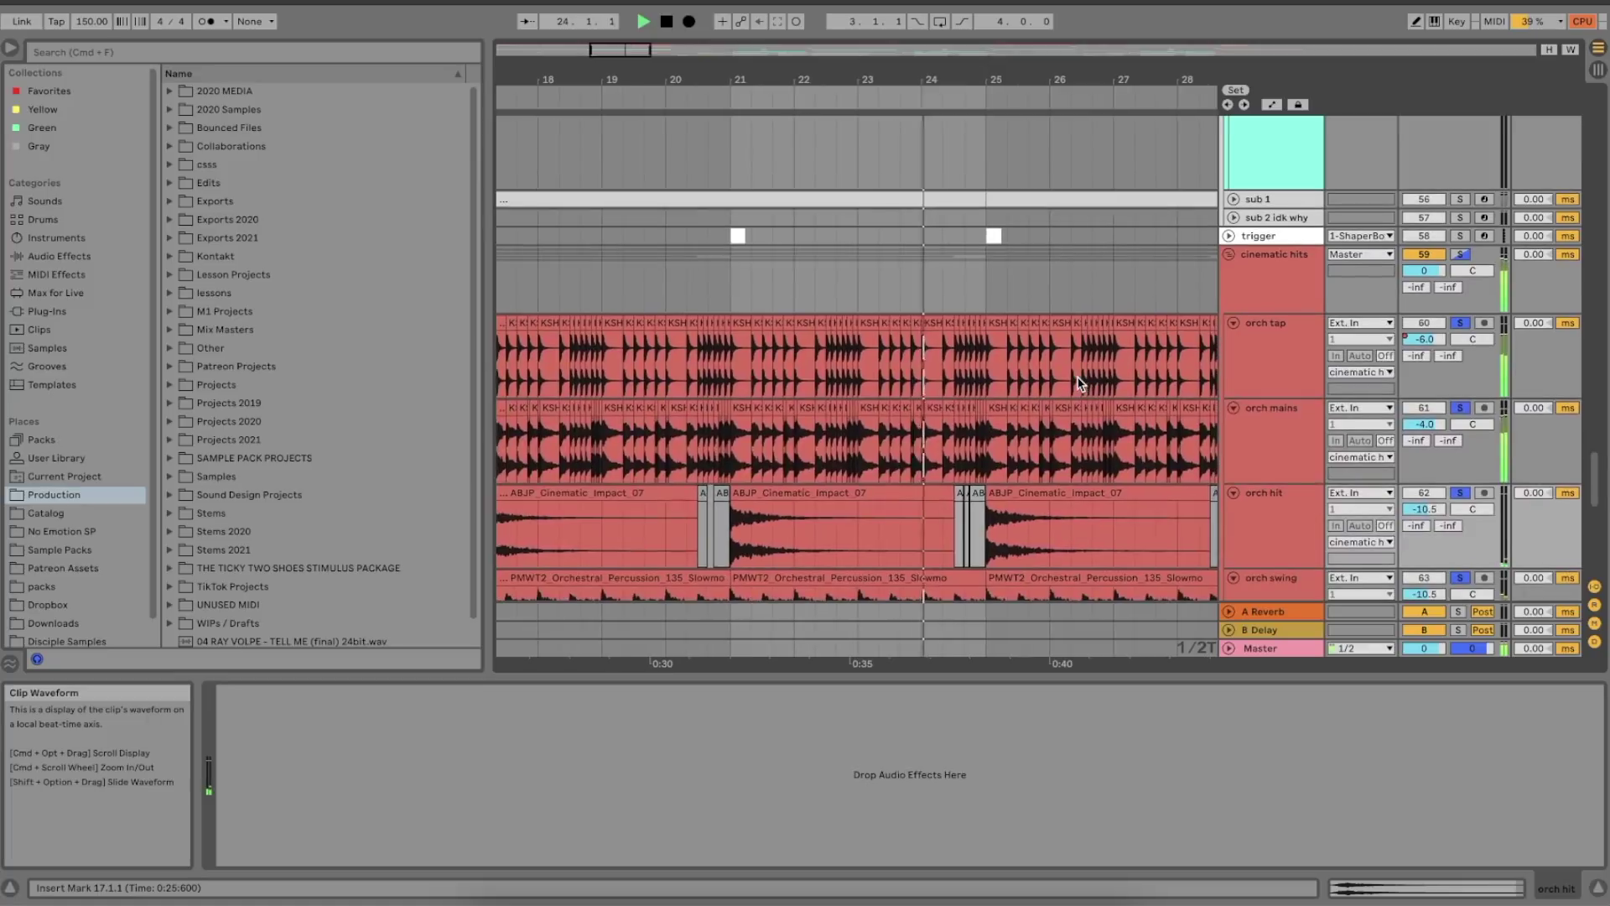
- Play the full arrangement from bar 32 to bar 41 while looking over the bass, percussion, ambience and fx tracks, and stop playback
{"action": "scroll", "coordinate": [1080, 383], "scroll_direction": "up", "scroll_amount": 3}
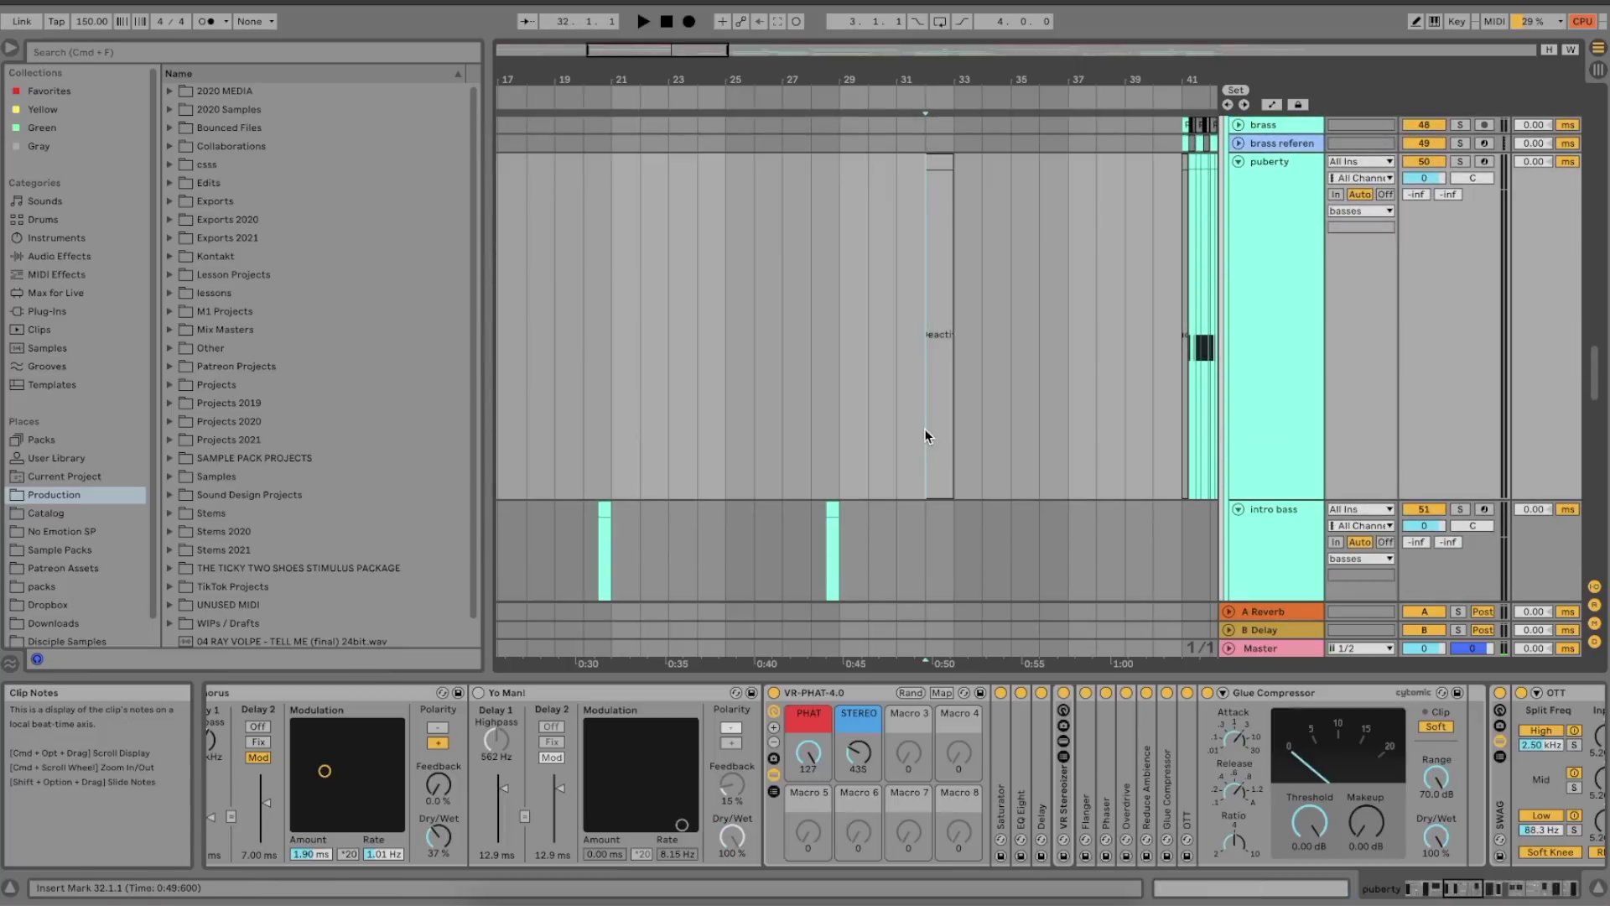
{"action": "scroll", "coordinate": [926, 435], "scroll_direction": "down", "scroll_amount": 6}
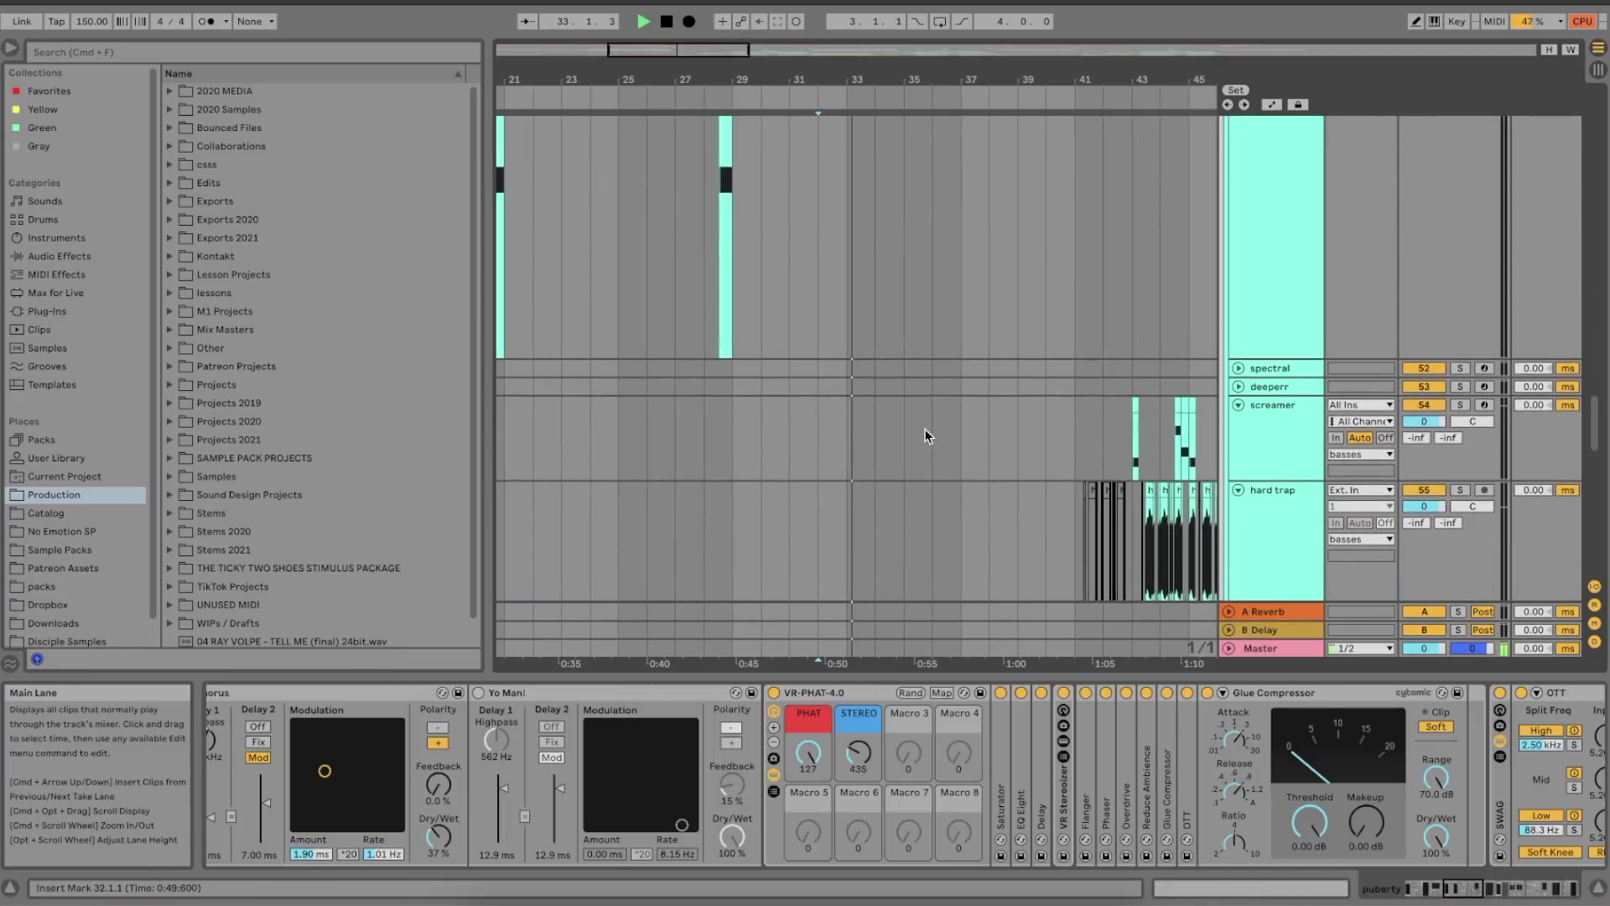
{"action": "scroll", "coordinate": [926, 435], "scroll_direction": "down", "scroll_amount": 2}
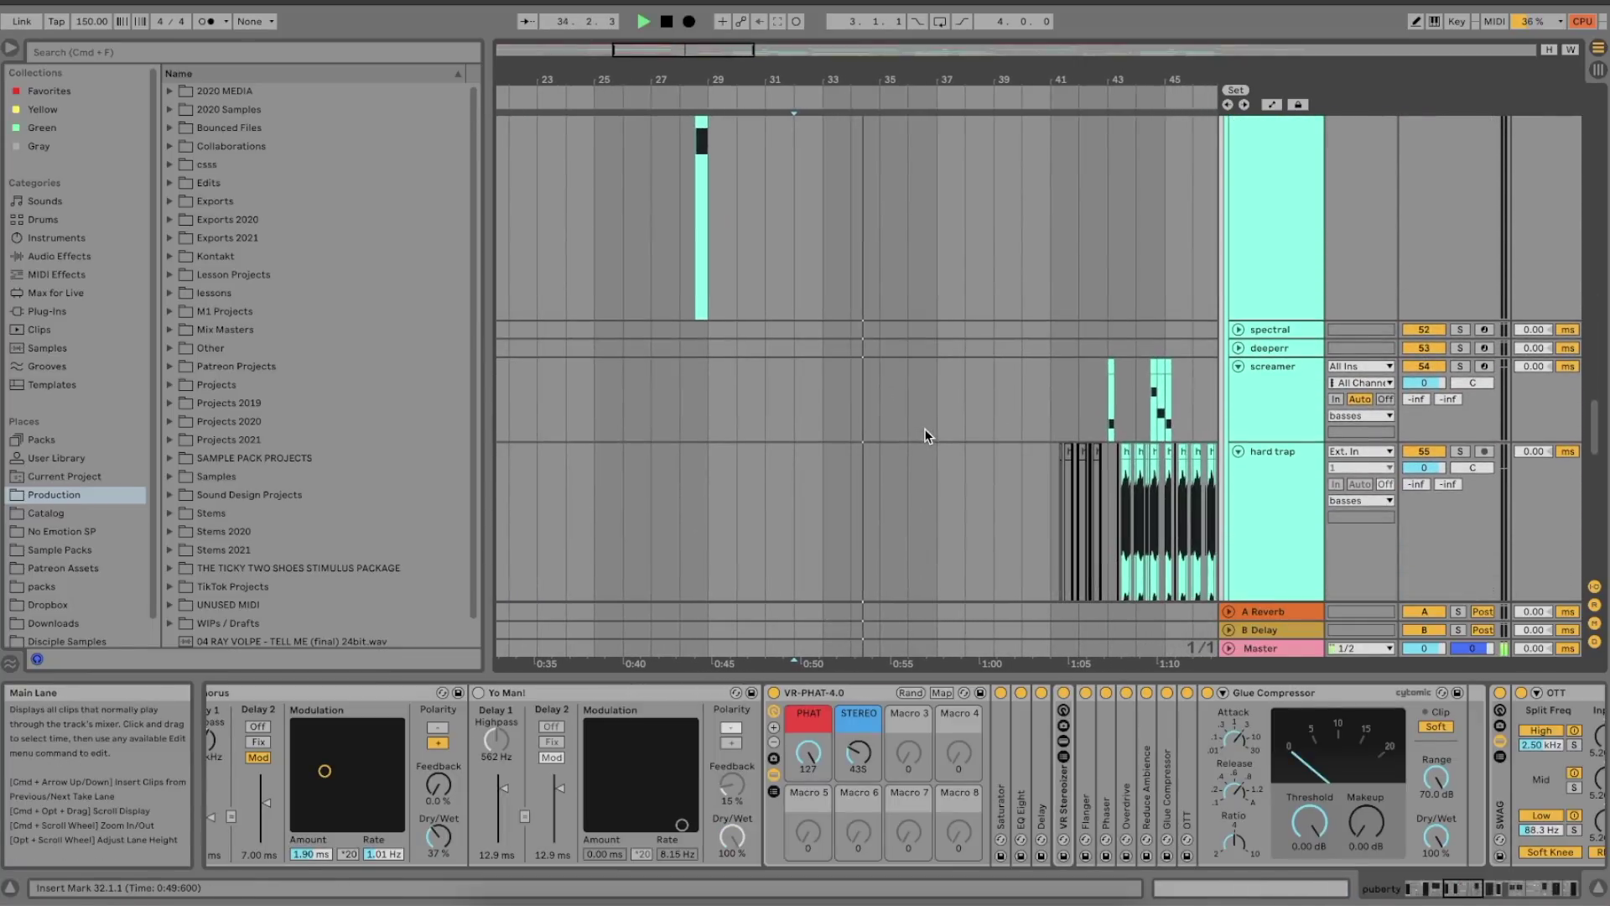
{"action": "scroll", "coordinate": [926, 436], "scroll_direction": "down", "scroll_amount": 10}
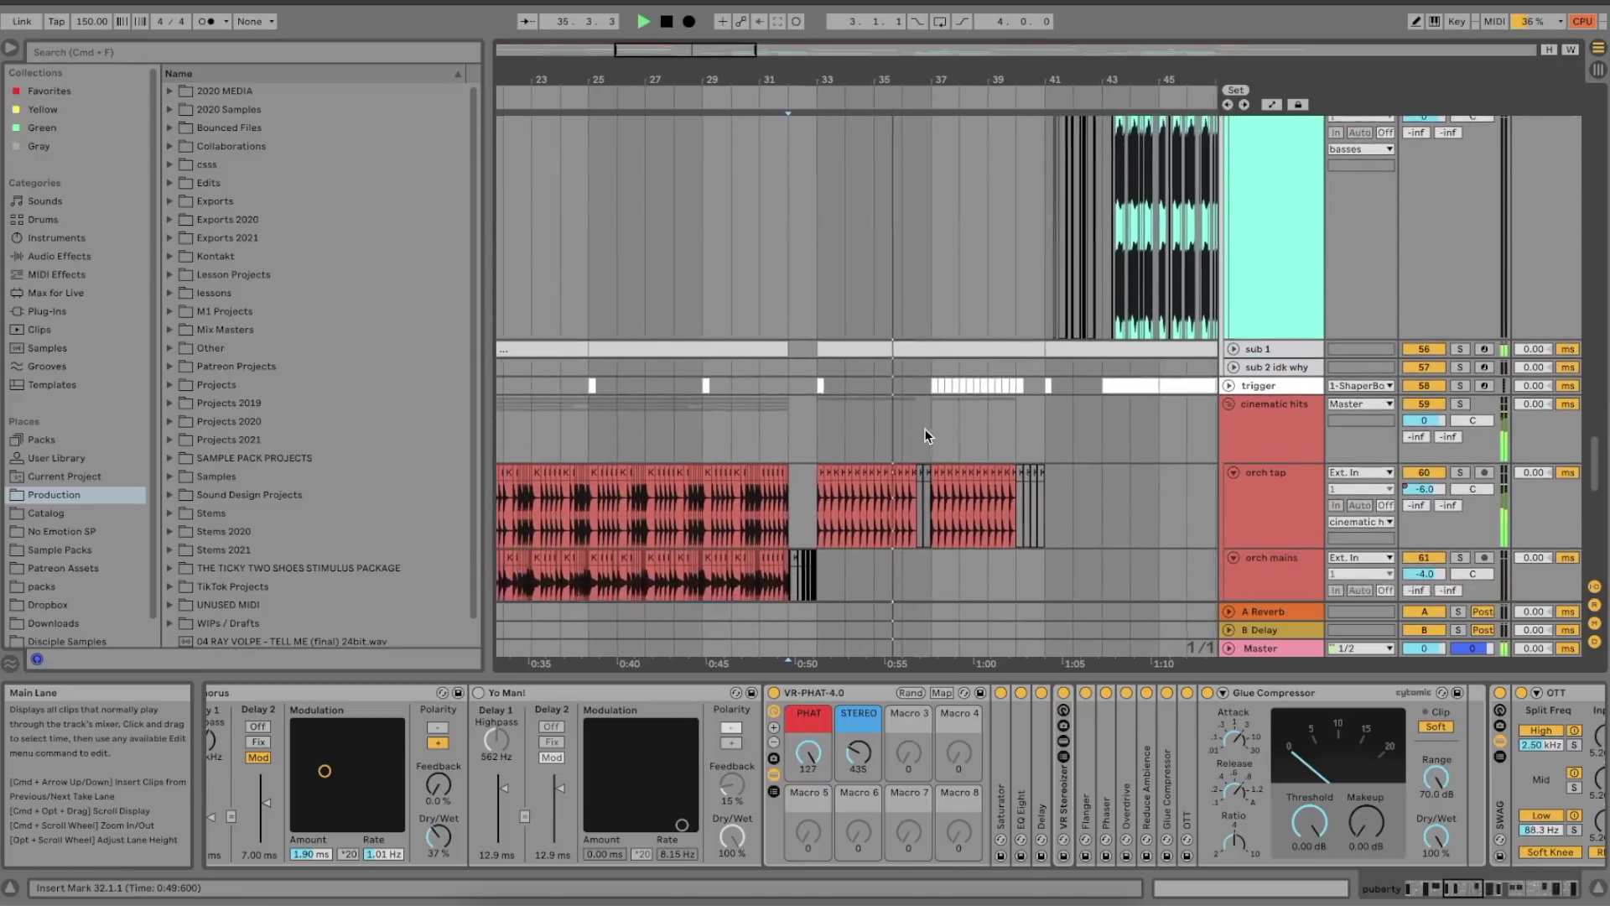
{"action": "scroll", "coordinate": [926, 436], "scroll_direction": "down", "scroll_amount": 12}
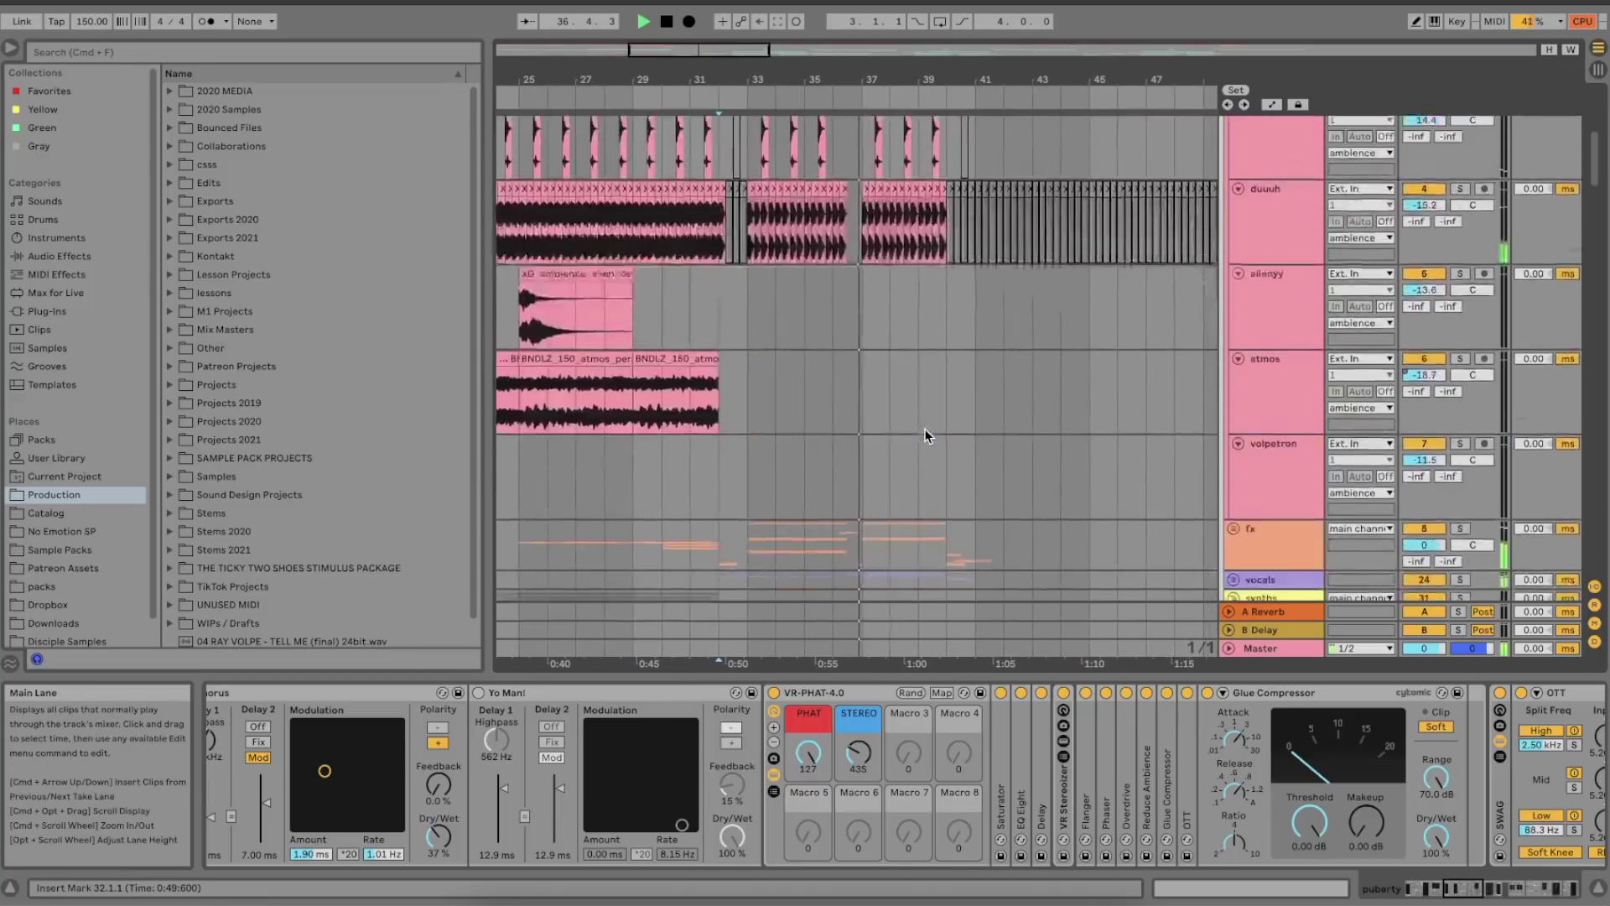
{"action": "scroll", "coordinate": [926, 435], "scroll_direction": "down", "scroll_amount": 12}
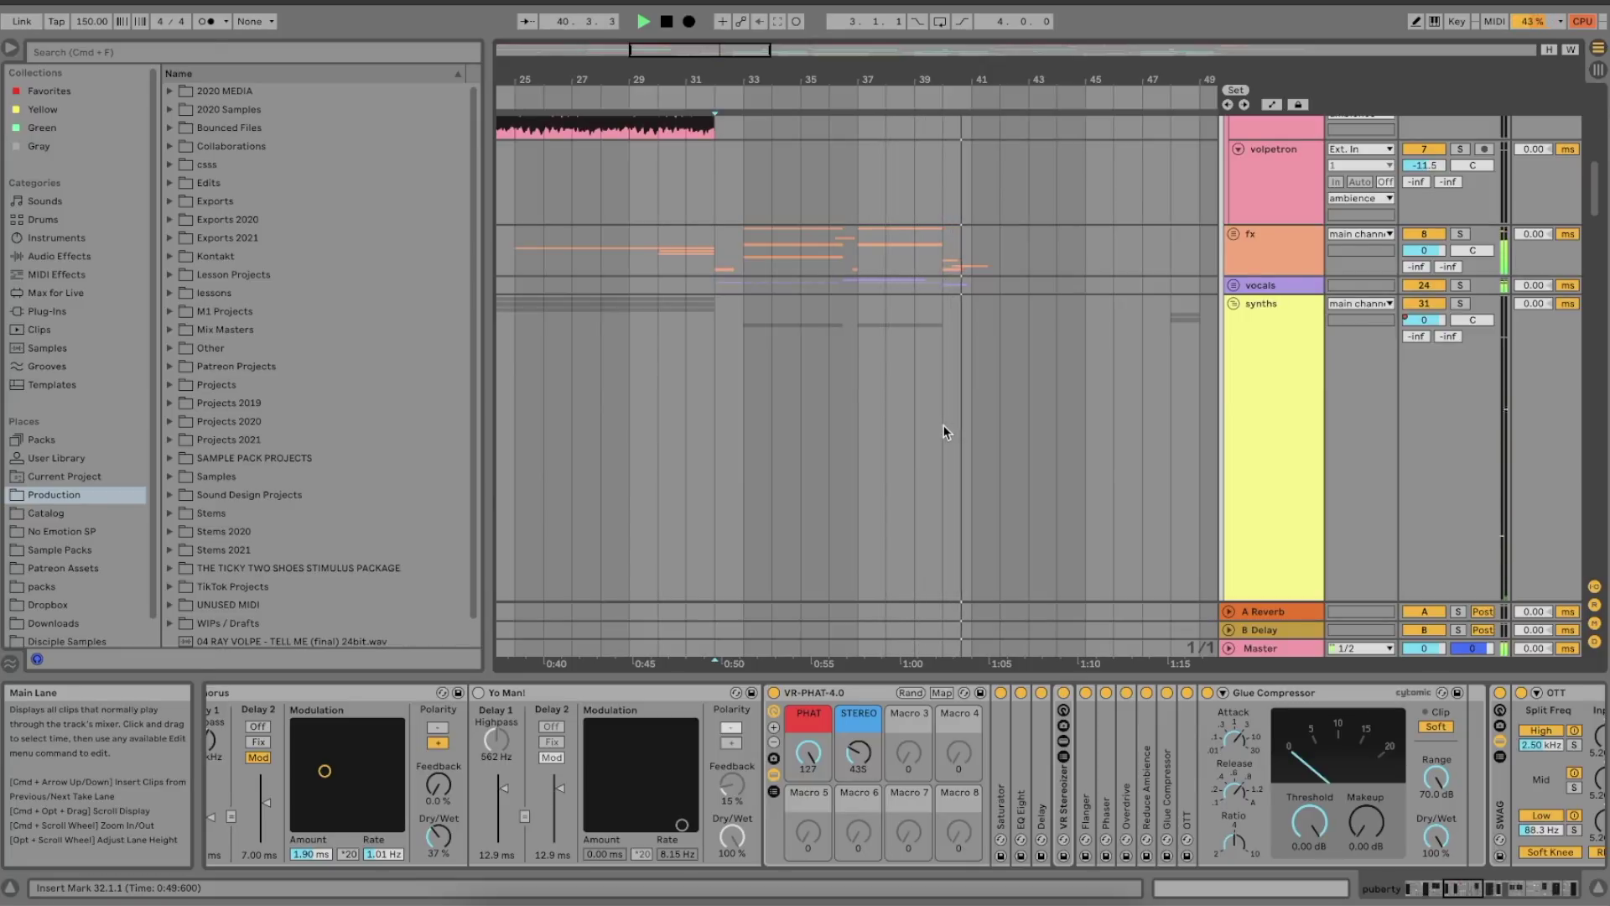
{"action": "key", "text": "space"}
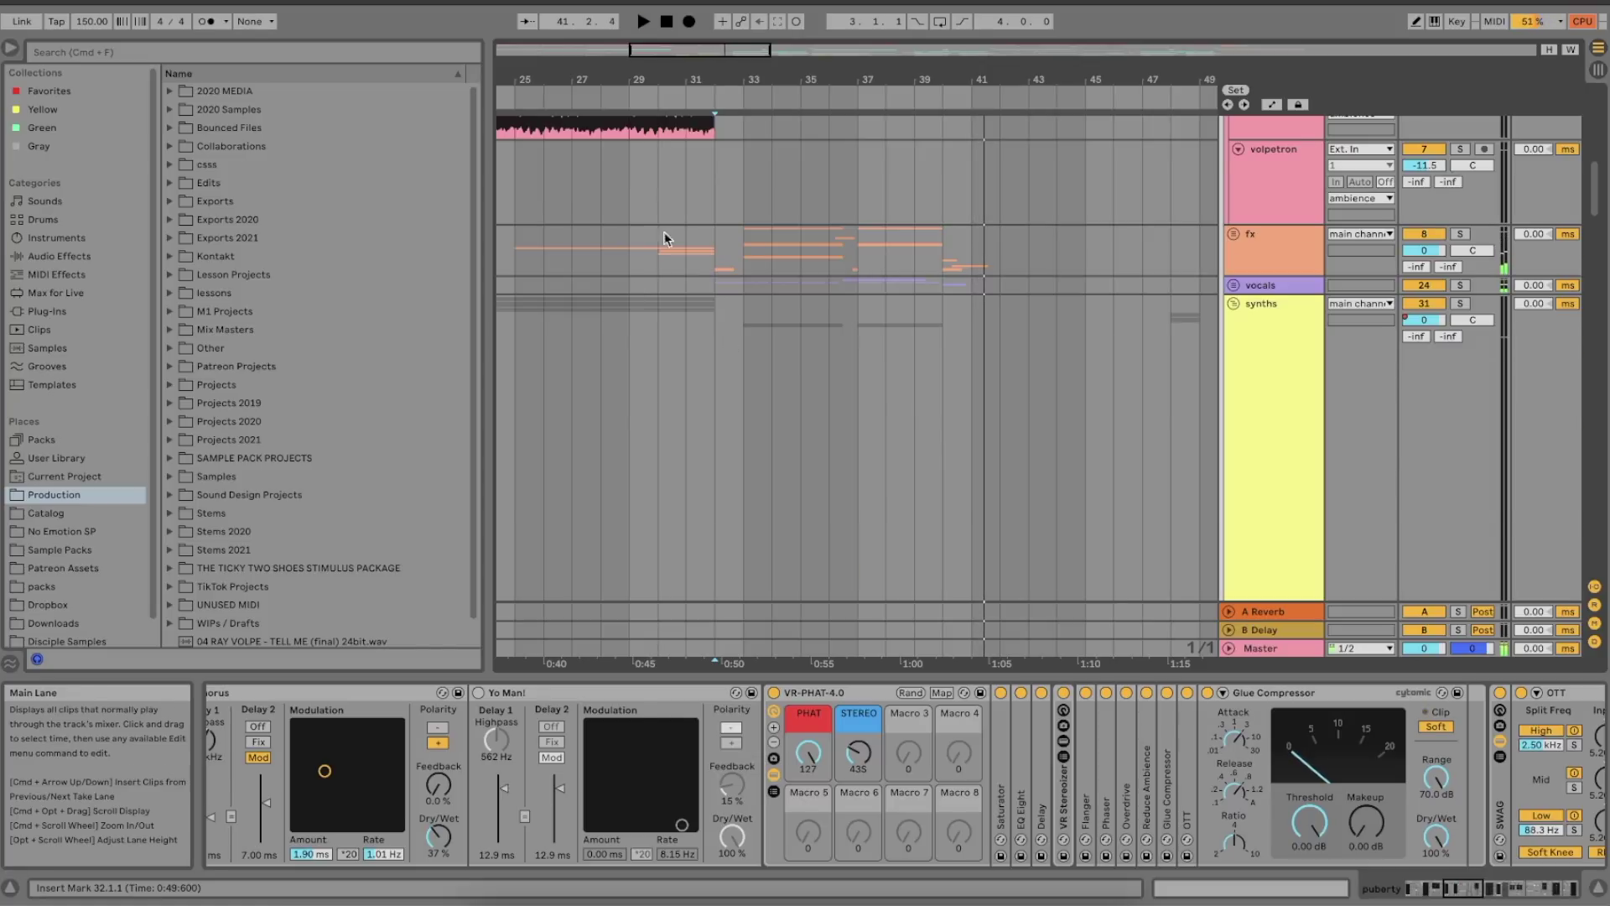
- Unfold the vocals group and place the insert marker at bar 32 on the lead vocal track
{"action": "scroll", "coordinate": [1228, 145], "scroll_direction": "down", "scroll_amount": 2}
{"action": "left_click", "coordinate": [1231, 146]}
{"action": "left_click", "coordinate": [1231, 146]}
{"action": "left_click", "coordinate": [1231, 198]}
{"action": "scroll", "coordinate": [1230, 193], "scroll_direction": "up", "scroll_amount": 1}
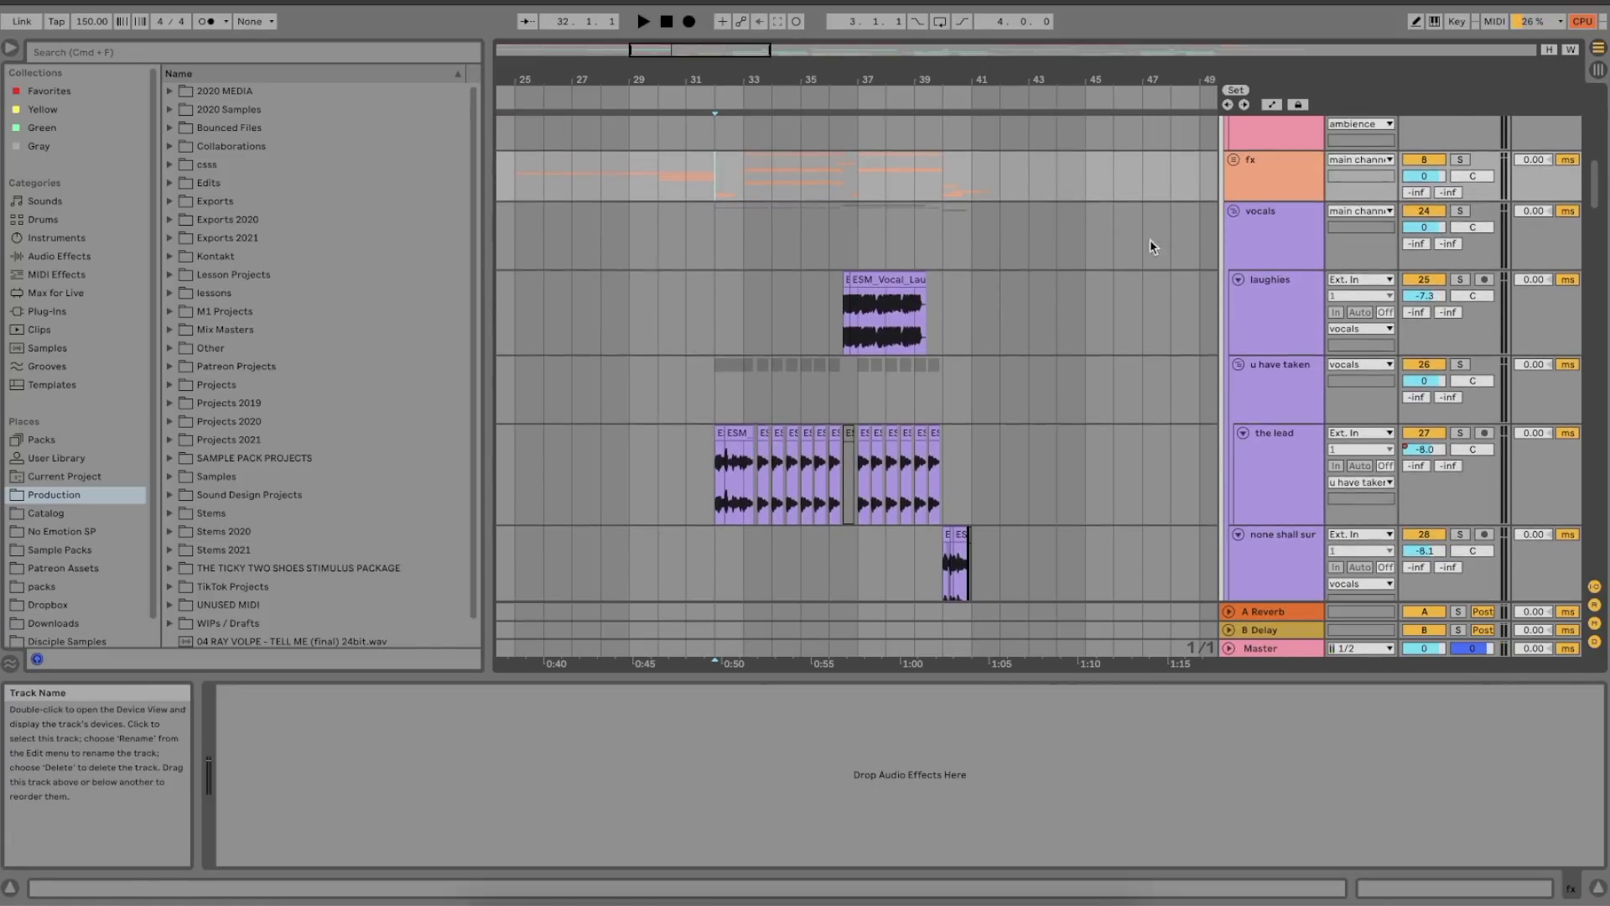
{"action": "left_click", "coordinate": [704, 490]}
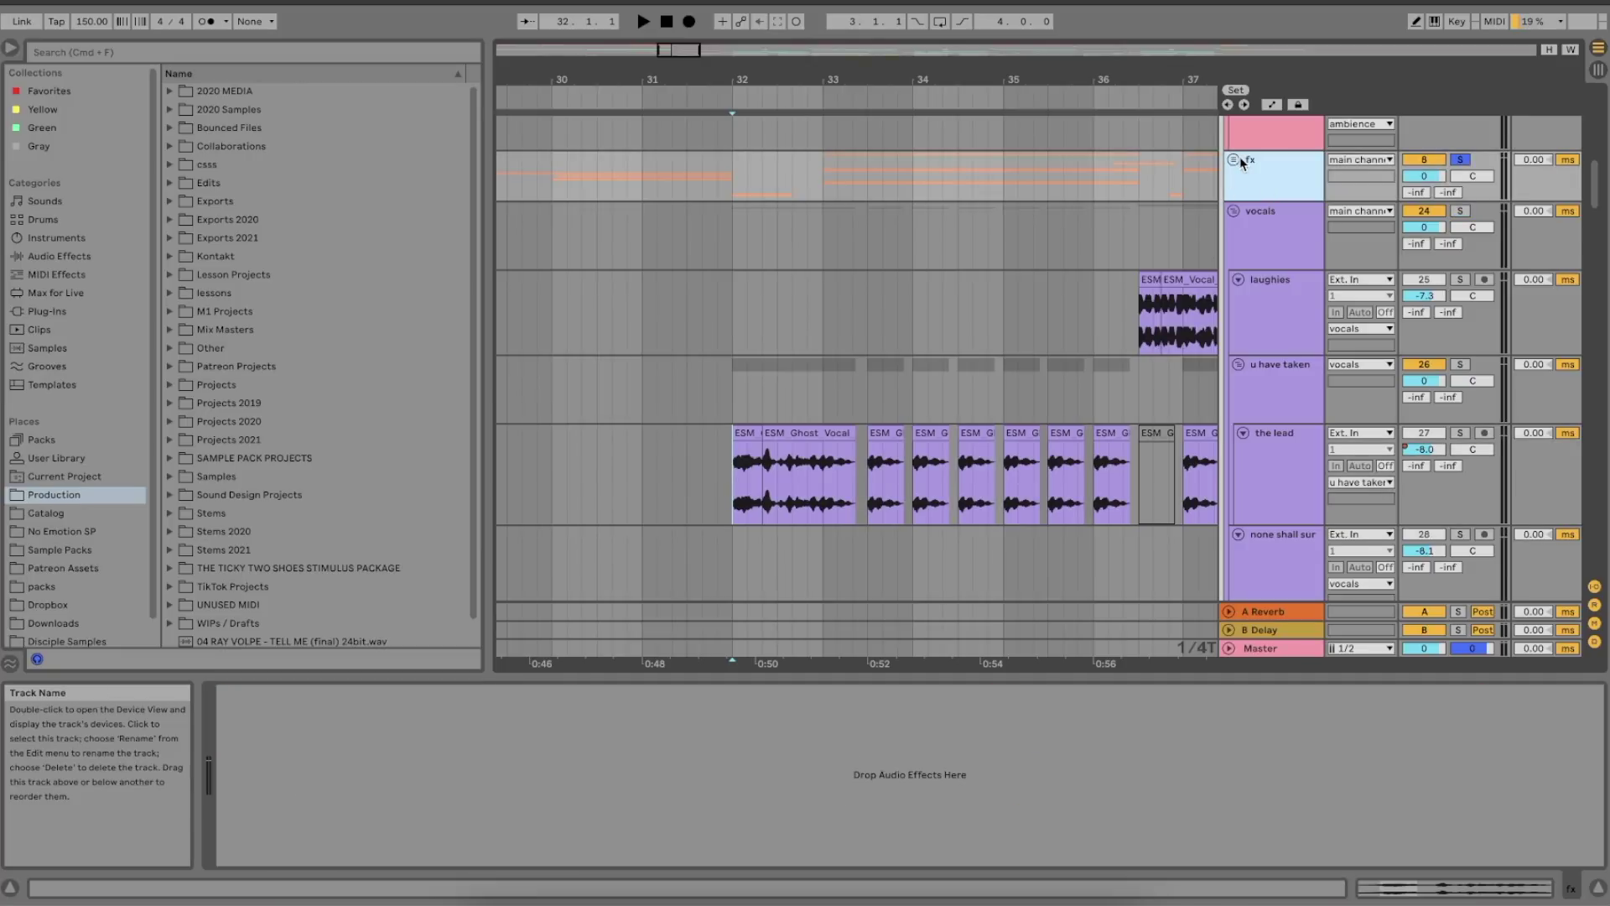
- Unfold the fx group and the stomp track inside it
{"action": "left_click", "coordinate": [1233, 160]}
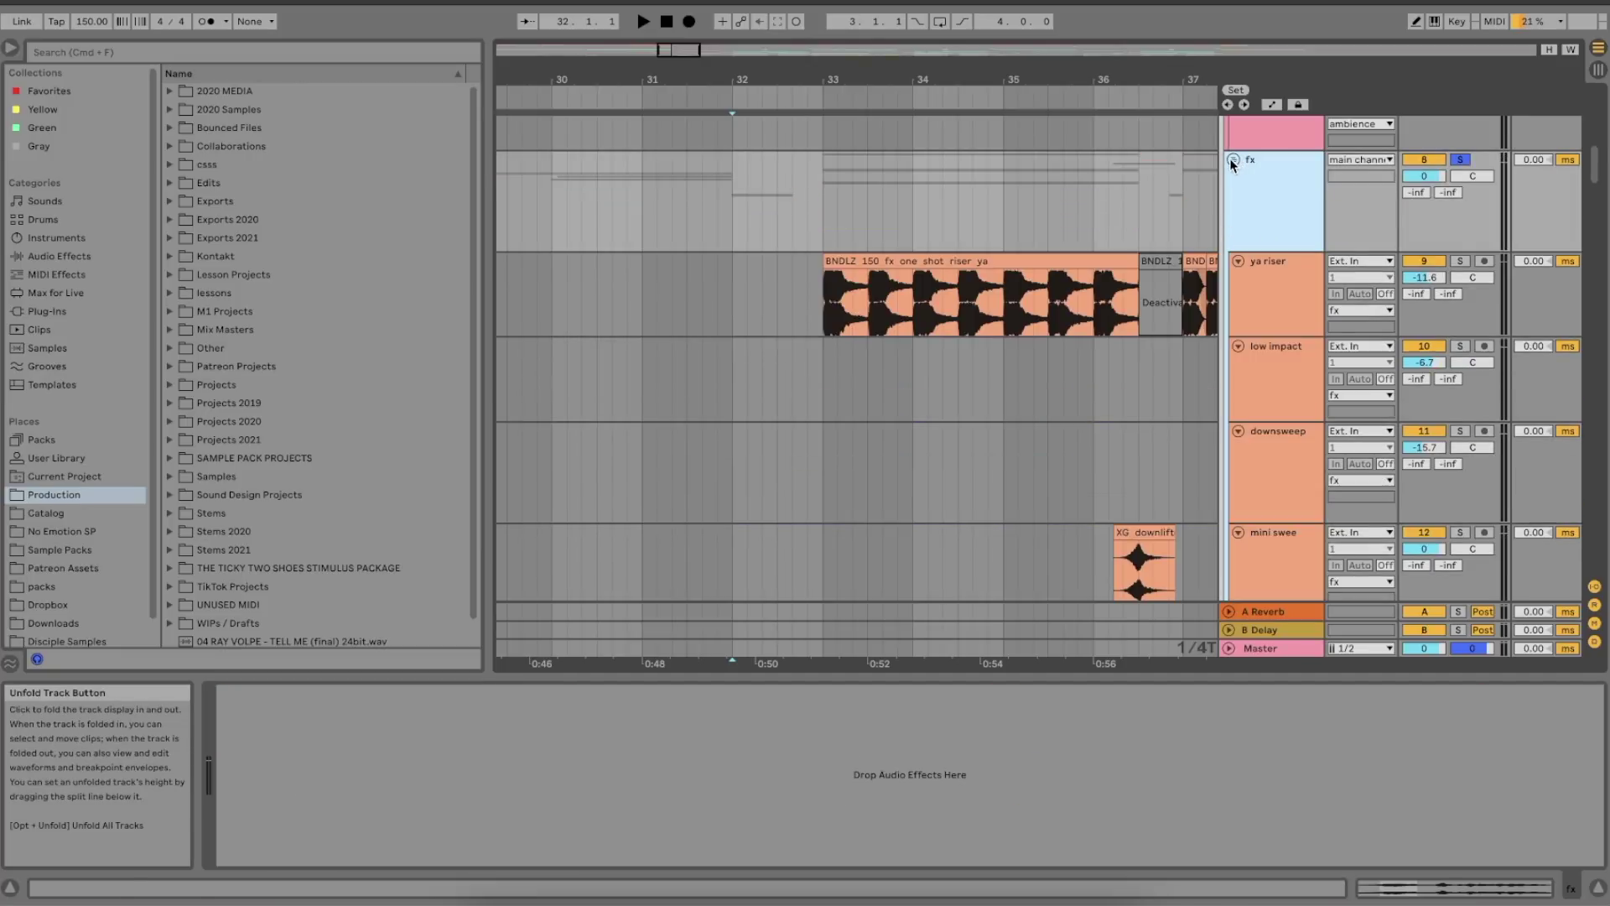
{"action": "scroll", "coordinate": [1090, 295], "scroll_direction": "down", "scroll_amount": 10}
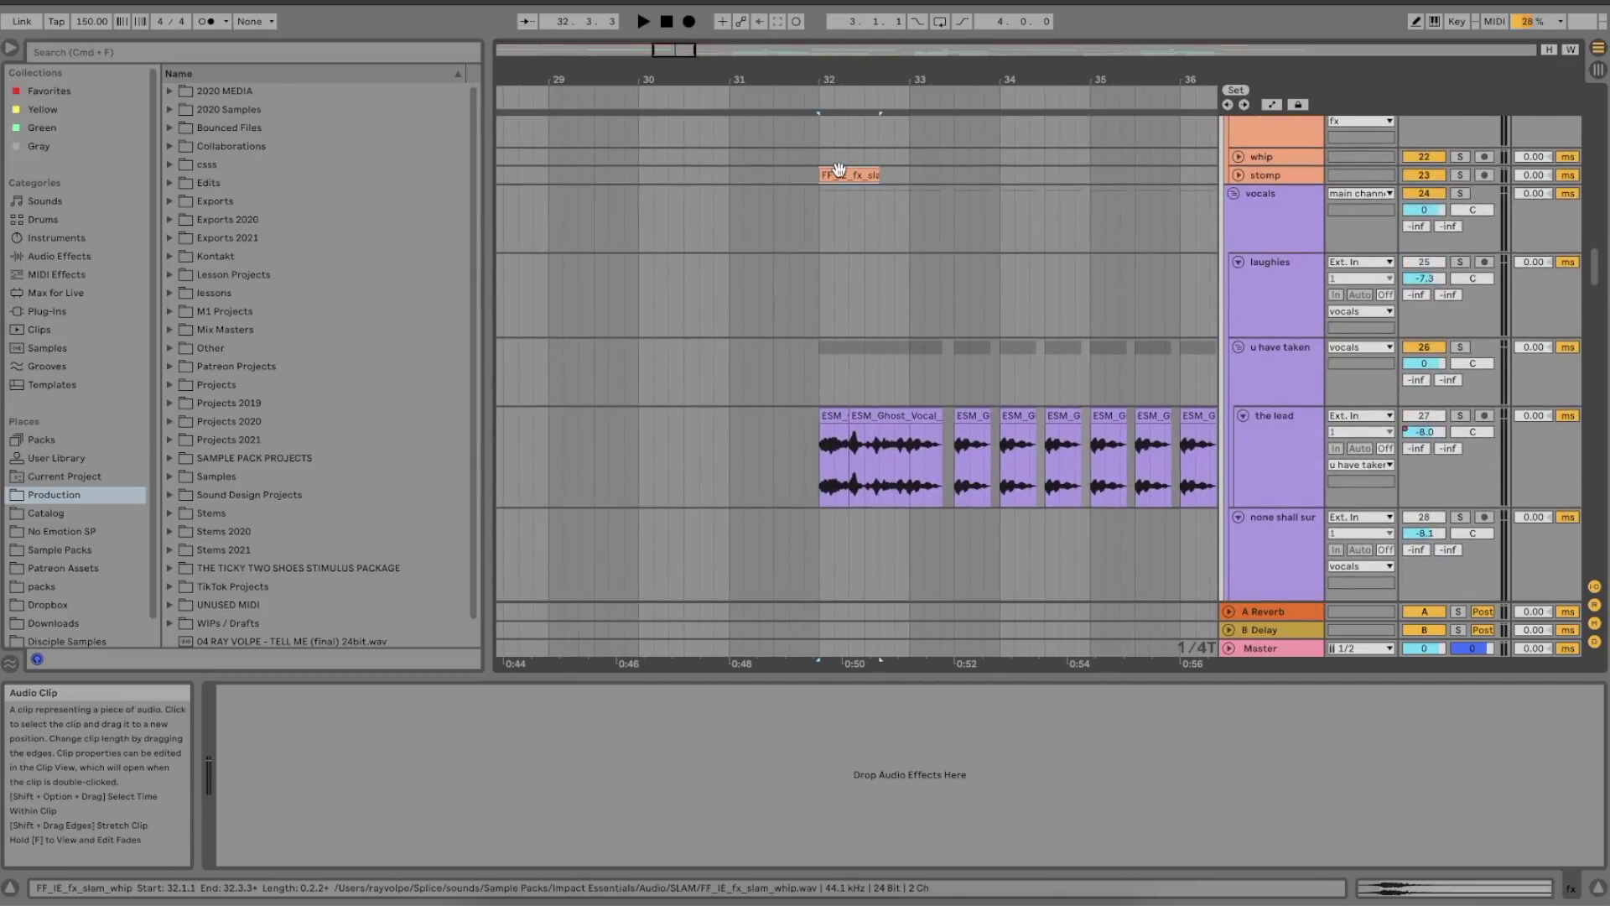
{"action": "left_click", "coordinate": [1238, 175]}
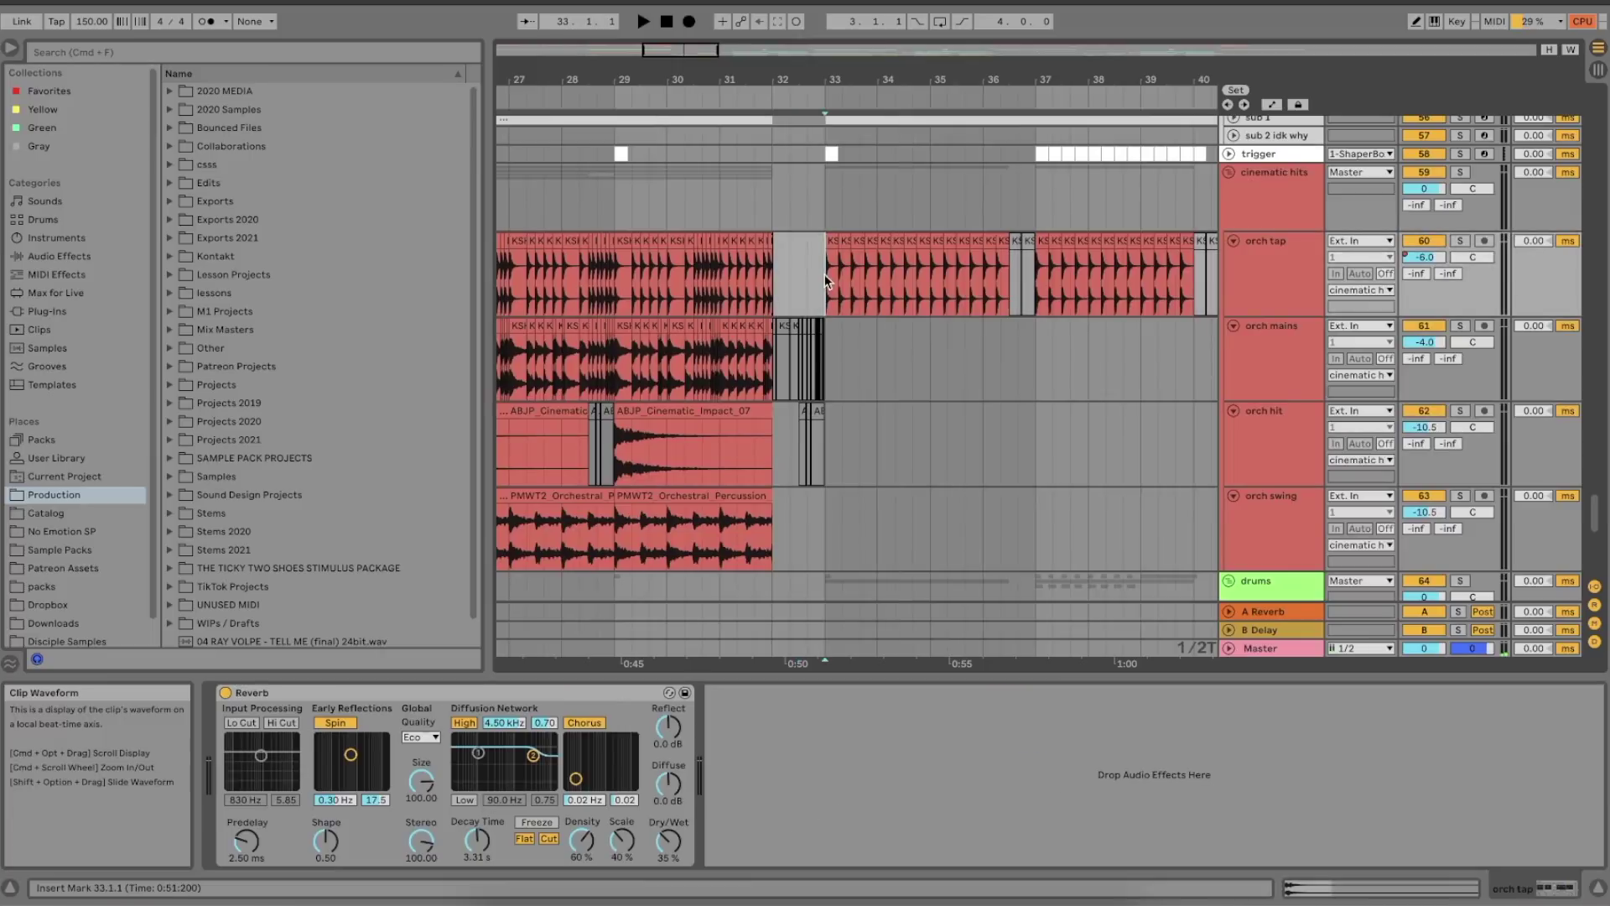
- Open the bass pluck track's Serum, examine Env 1, the oscillator page and the effects page, and close the plugin window
{"action": "scroll", "coordinate": [824, 275], "scroll_direction": "up", "scroll_amount": 3}
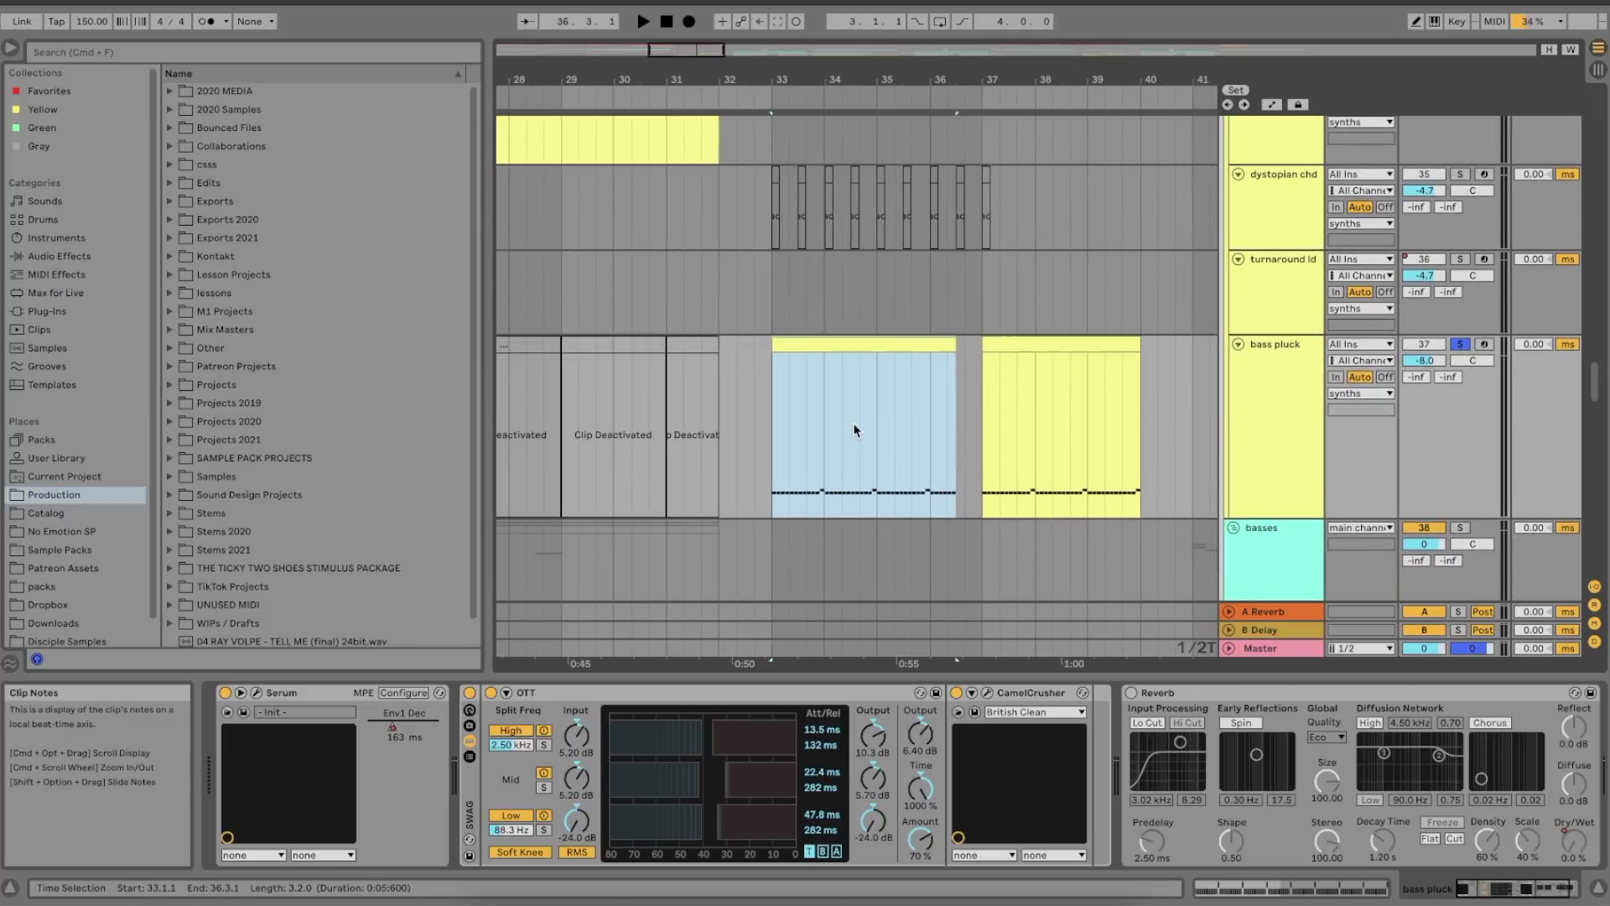
{"action": "left_click", "coordinate": [258, 693]}
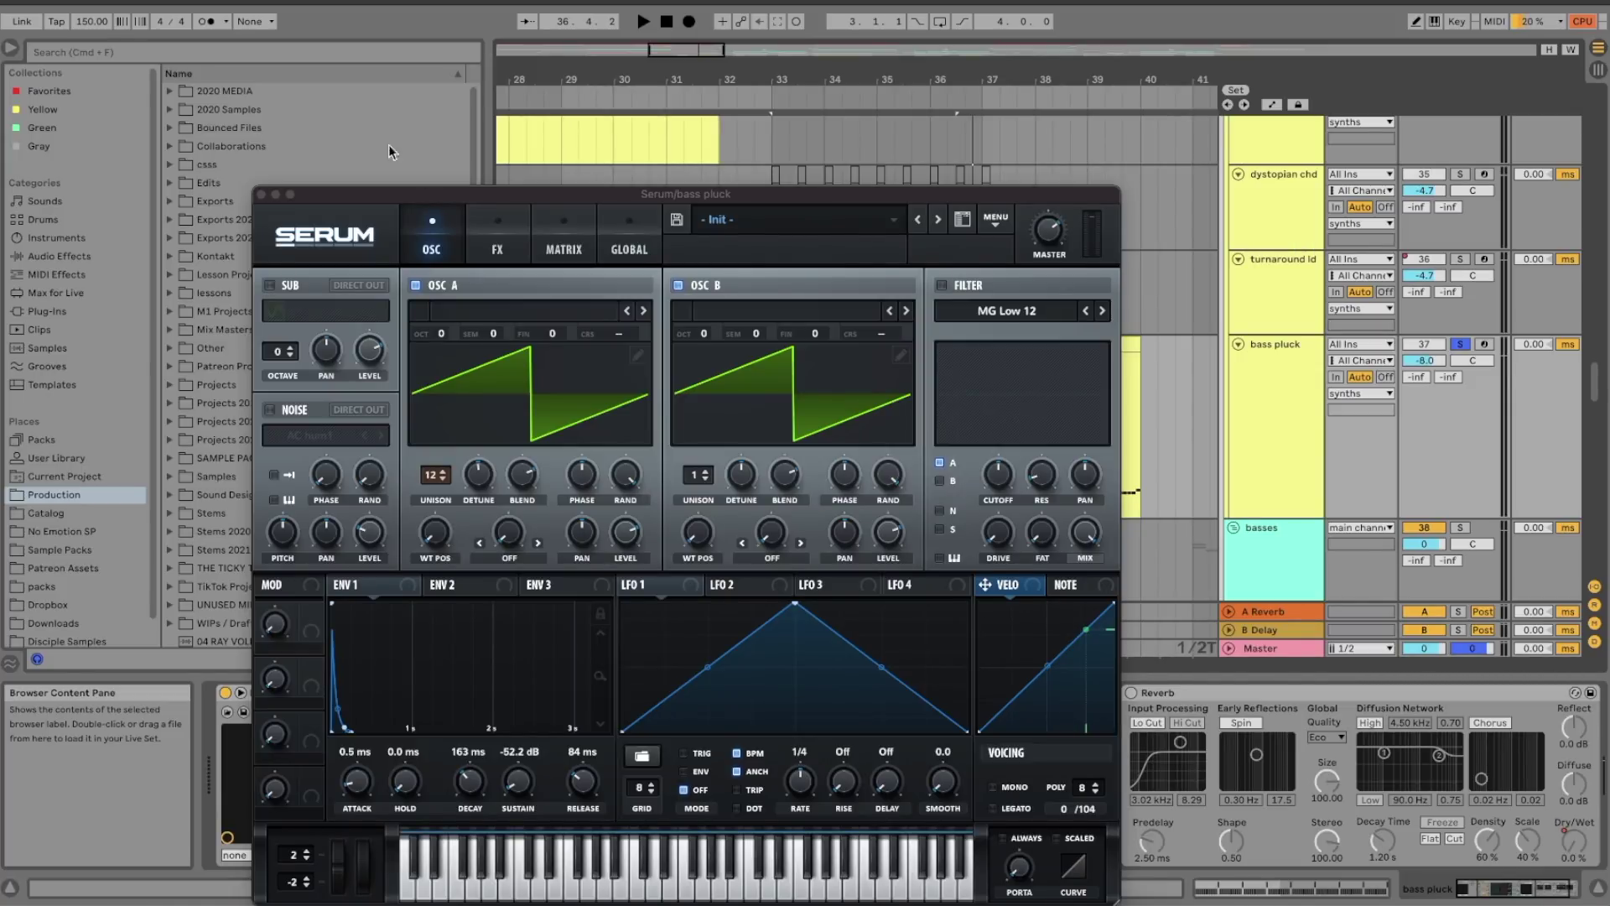
{"action": "left_click", "coordinate": [376, 587]}
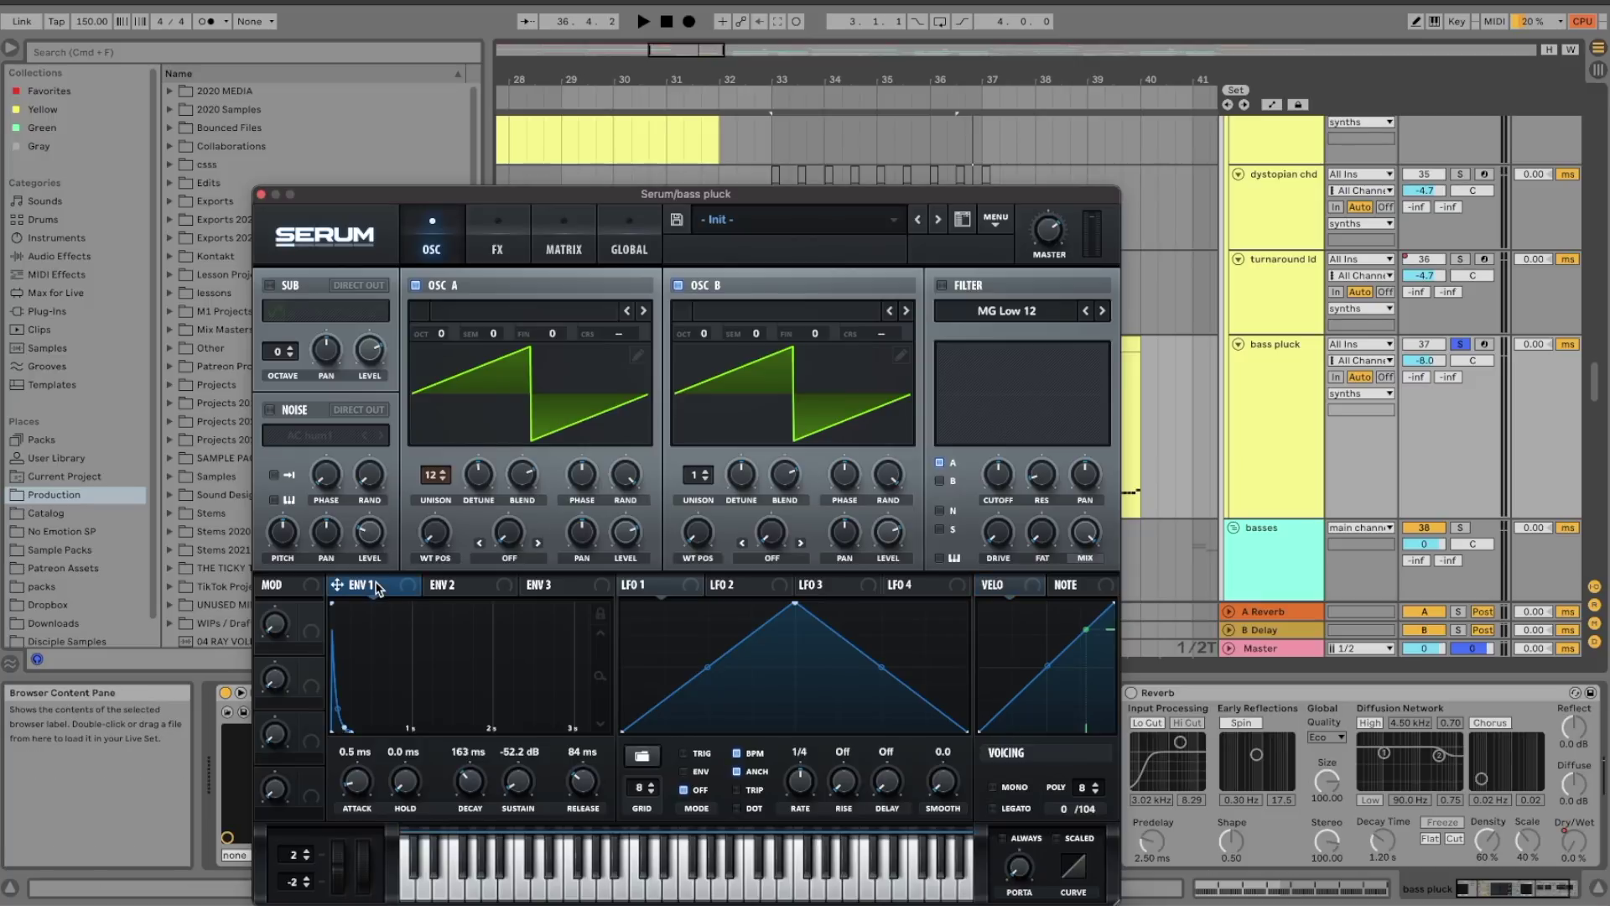
{"action": "left_click", "coordinate": [500, 246]}
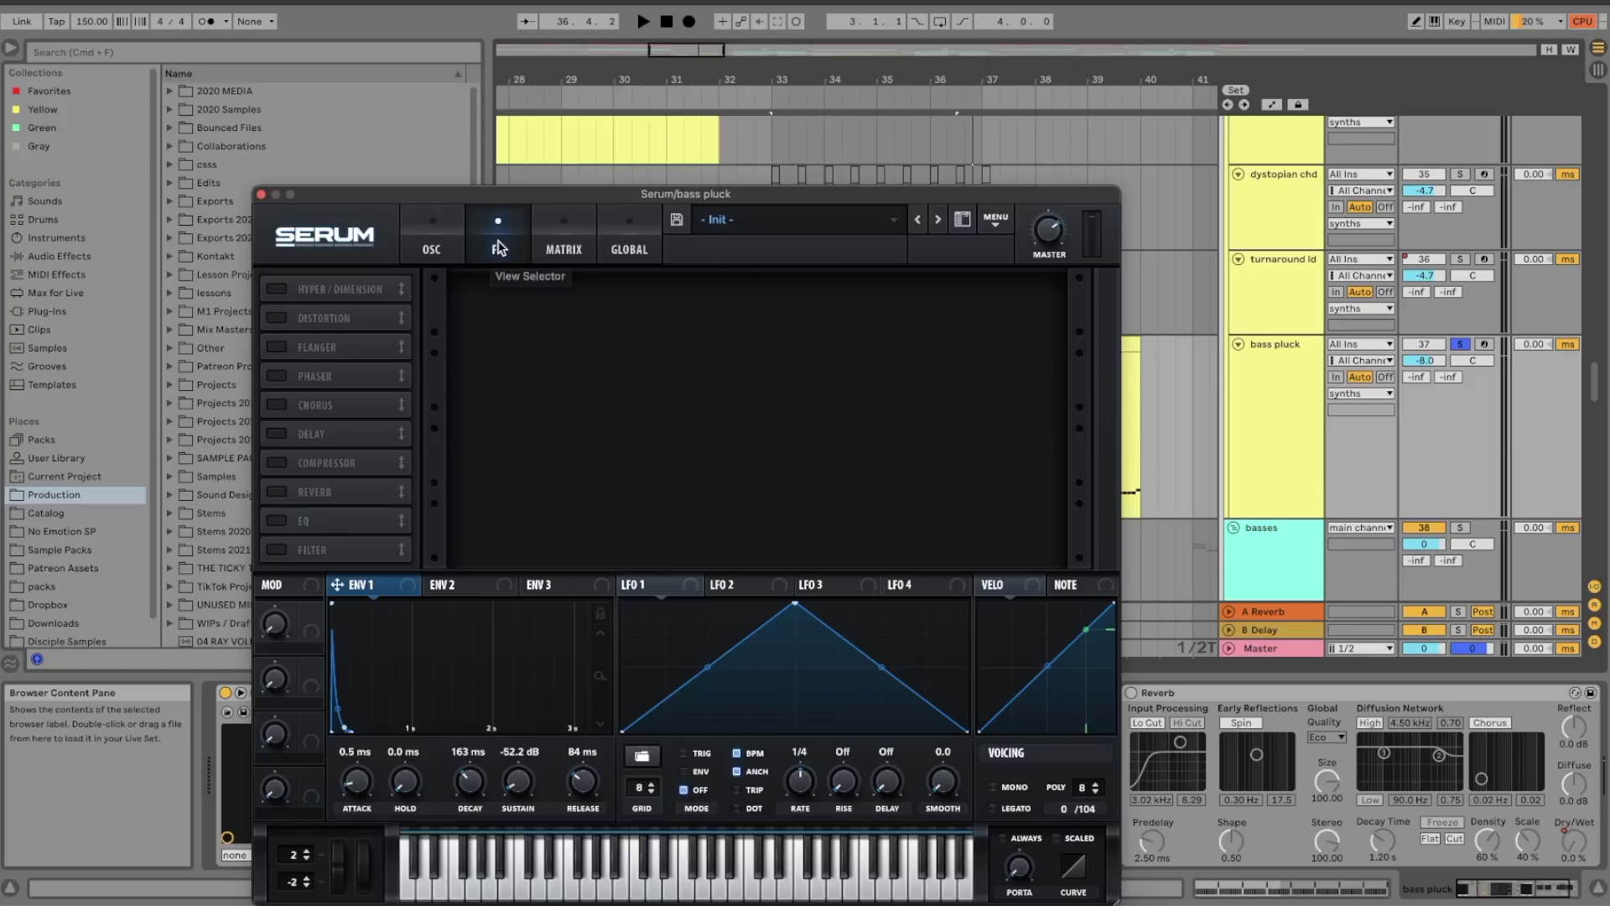
{"action": "left_click", "coordinate": [449, 244]}
{"action": "left_click", "coordinate": [262, 195]}
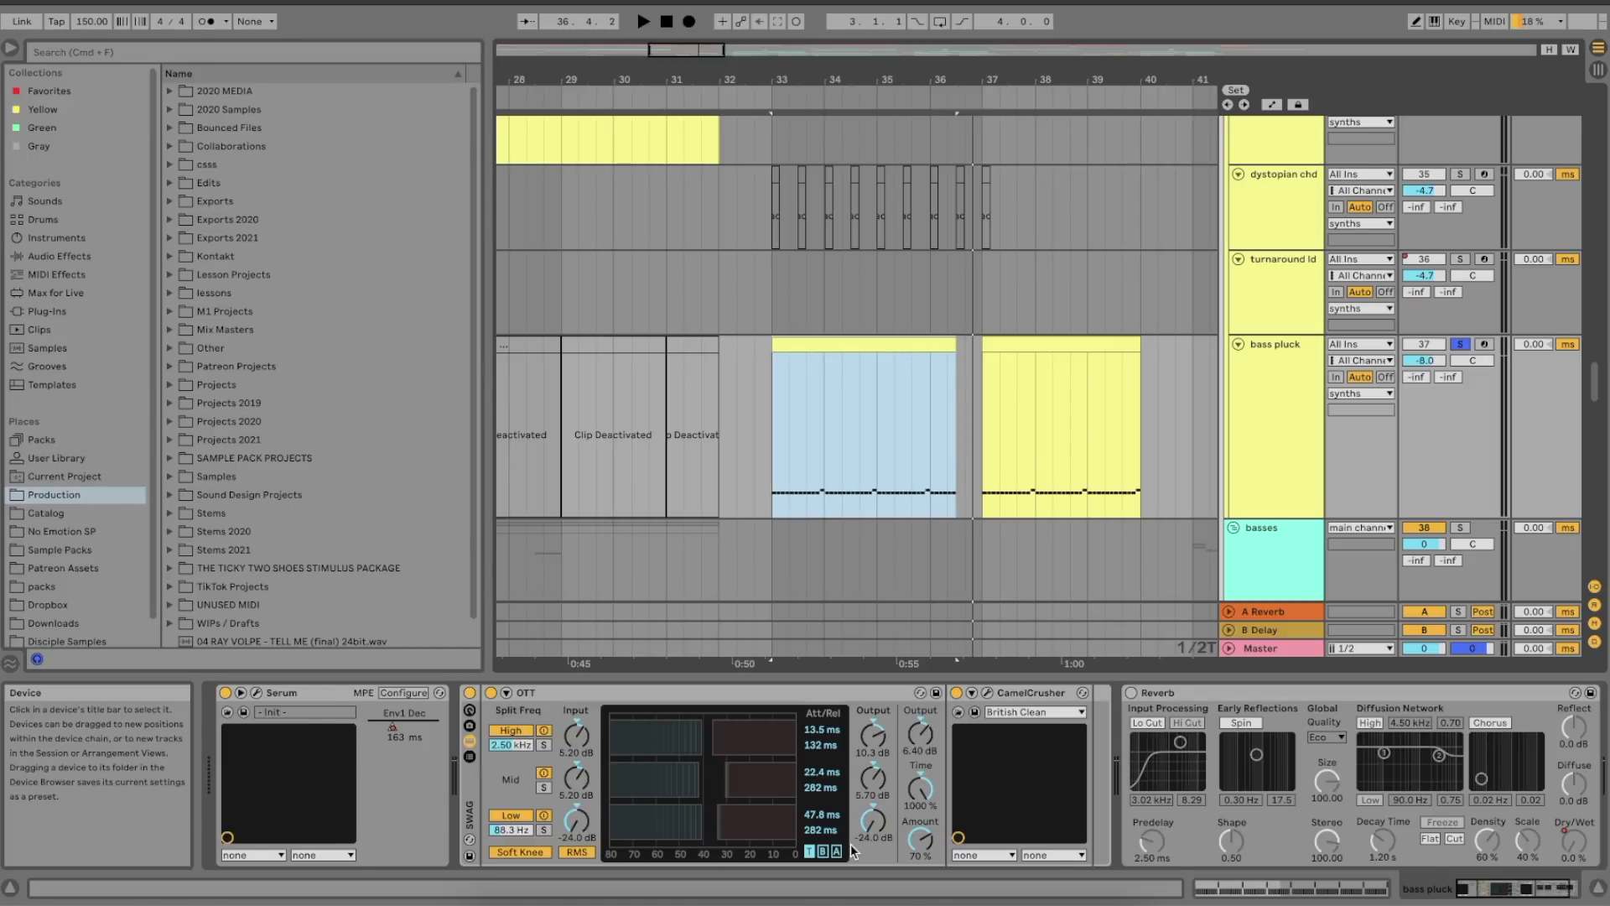
- Examine the bass pluck effects chain through to the Reverb and move on to the tracks in the basses group
{"action": "scroll", "coordinate": [851, 844], "scroll_direction": "right", "scroll_amount": 3}
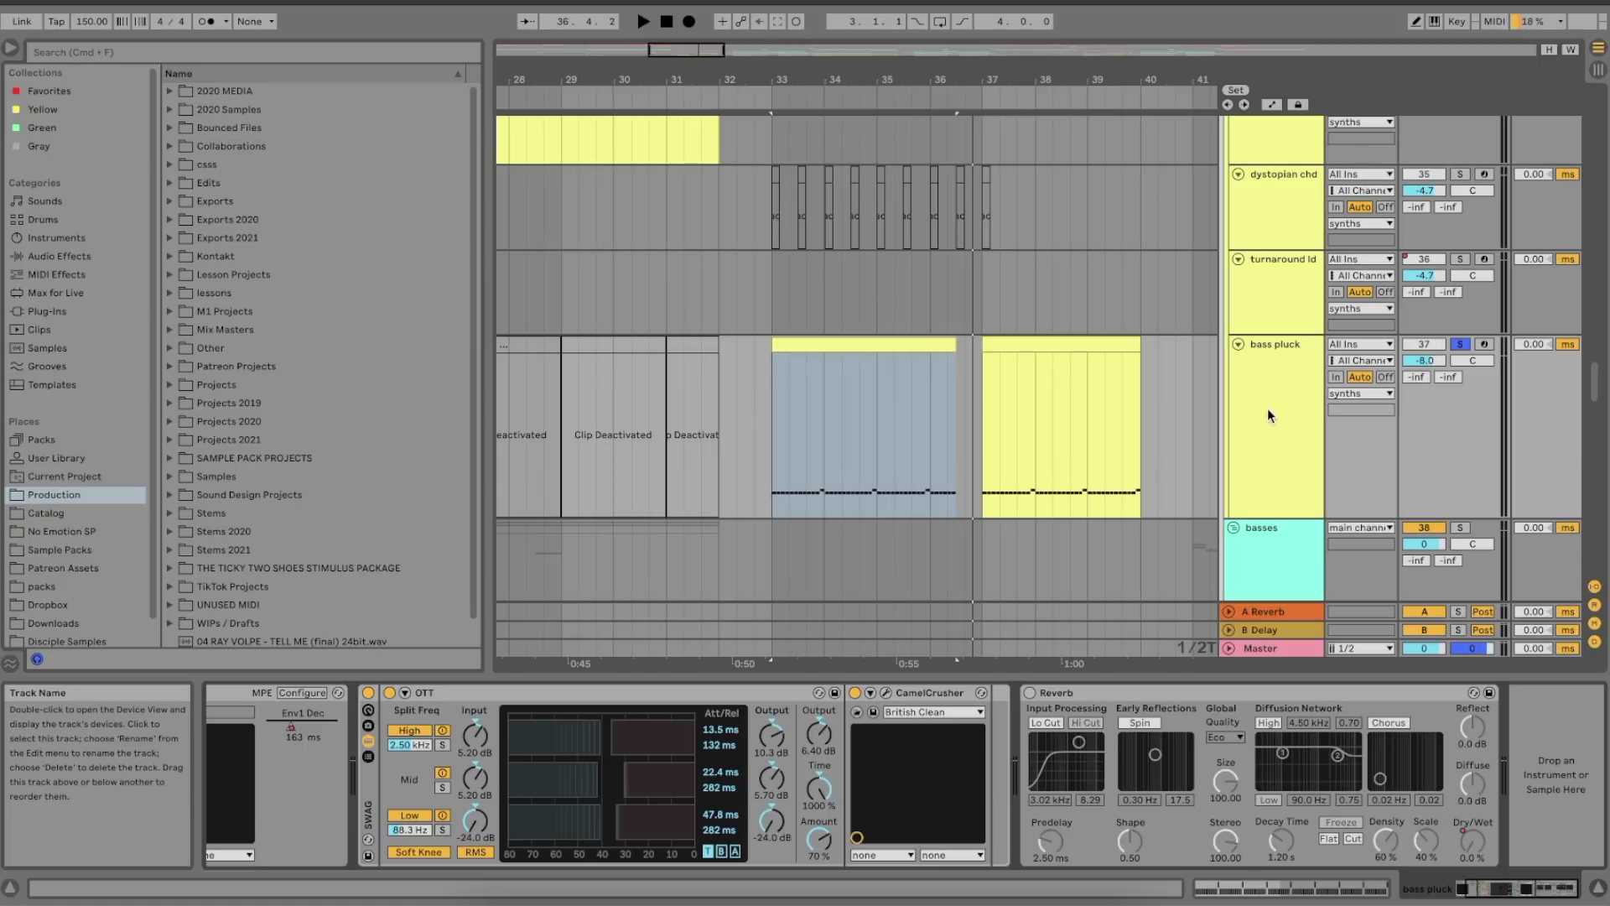
{"action": "scroll", "coordinate": [1268, 413], "scroll_direction": "up", "scroll_amount": 3}
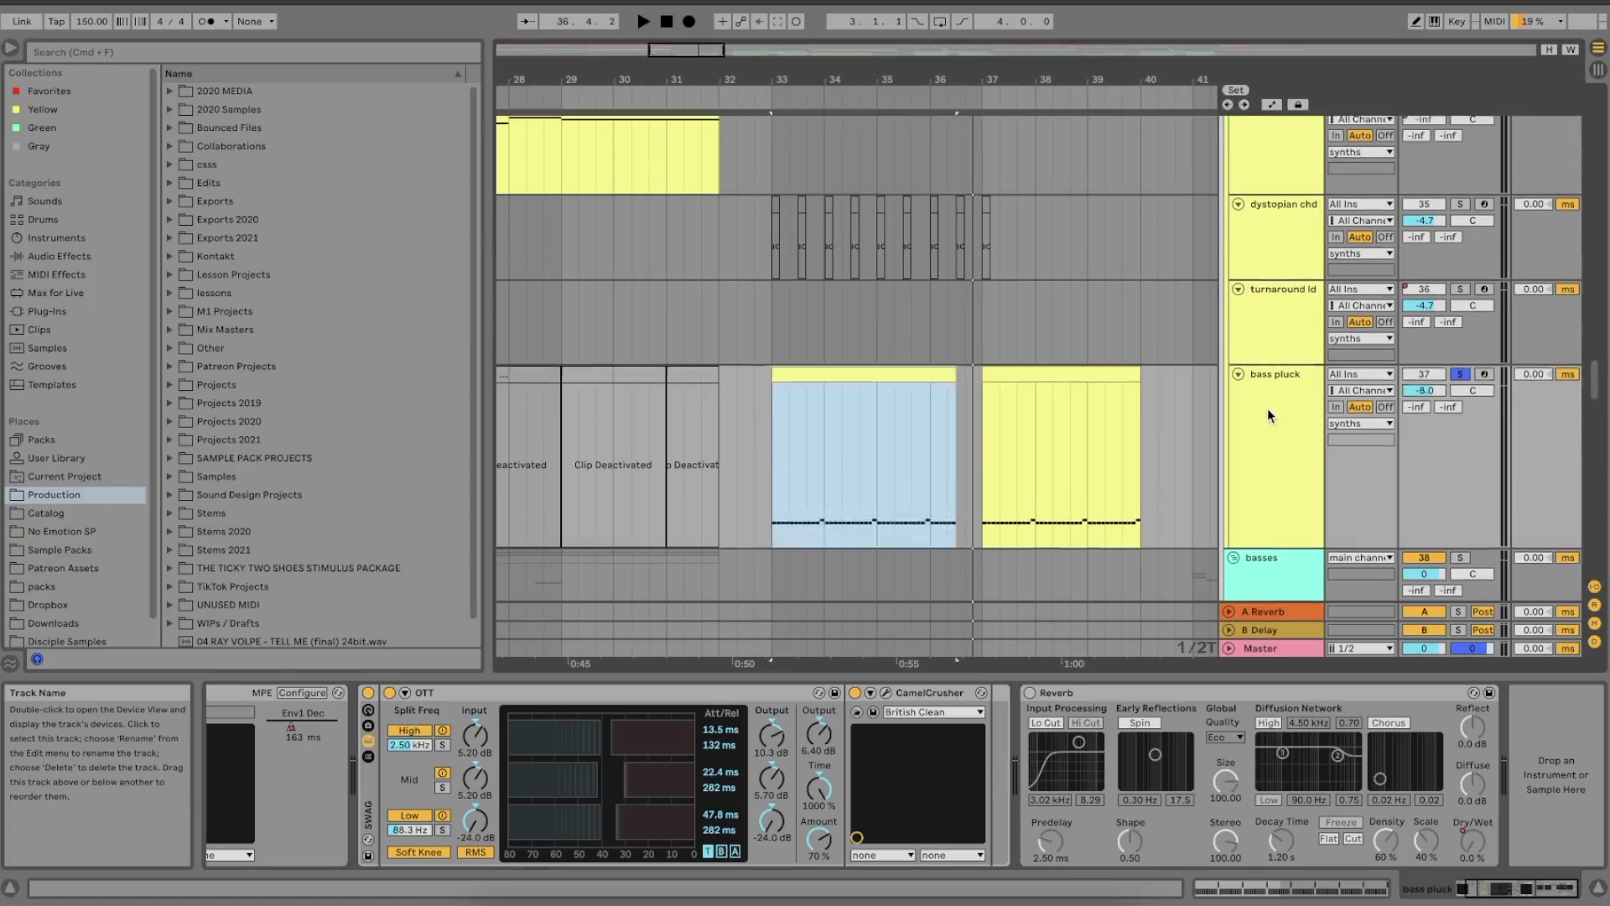
{"action": "scroll", "coordinate": [1267, 407], "scroll_direction": "up", "scroll_amount": 10}
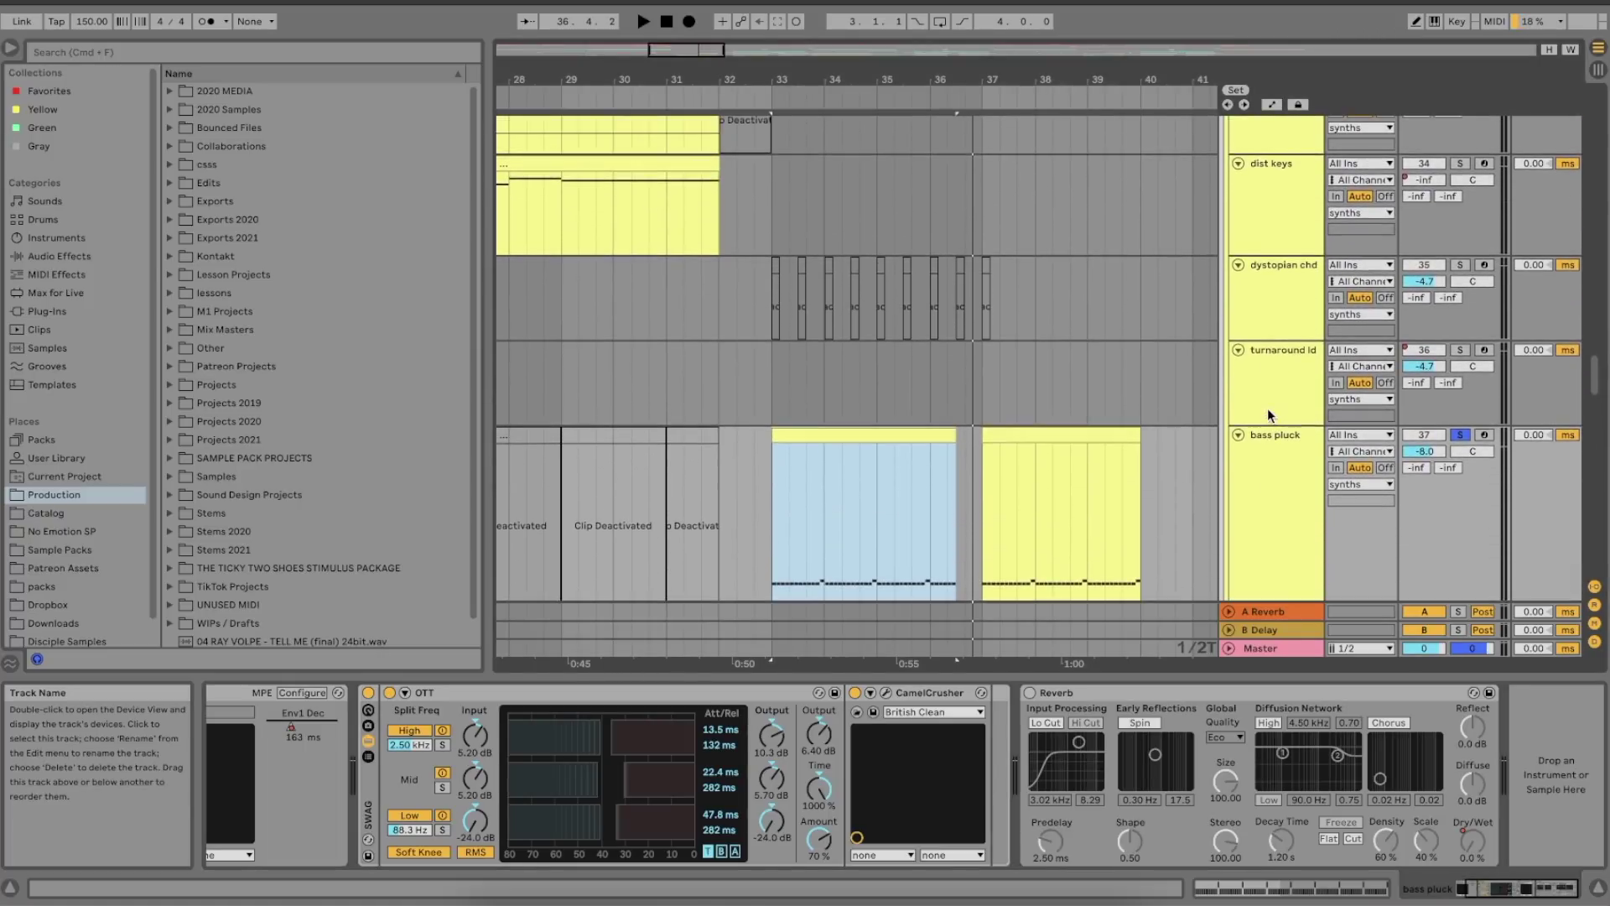
{"action": "scroll", "coordinate": [1266, 407], "scroll_direction": "up", "scroll_amount": 15}
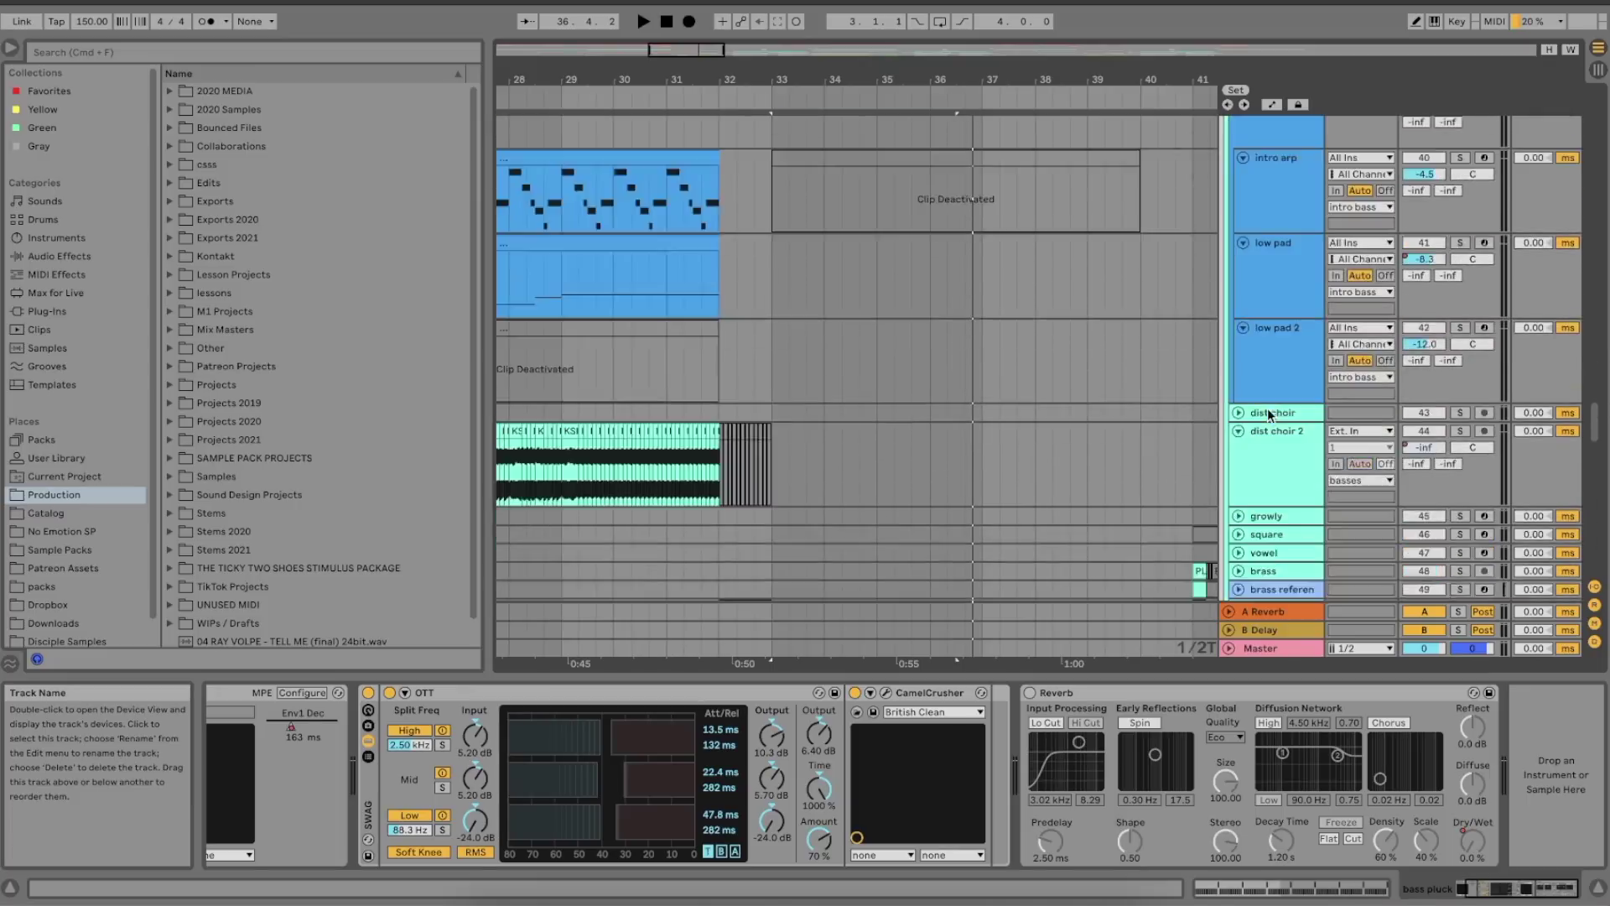
- Solo the siren track in the fx group and select its first MIDI clip, starting at bar 33
{"action": "scroll", "coordinate": [1266, 408], "scroll_direction": "up", "scroll_amount": 10}
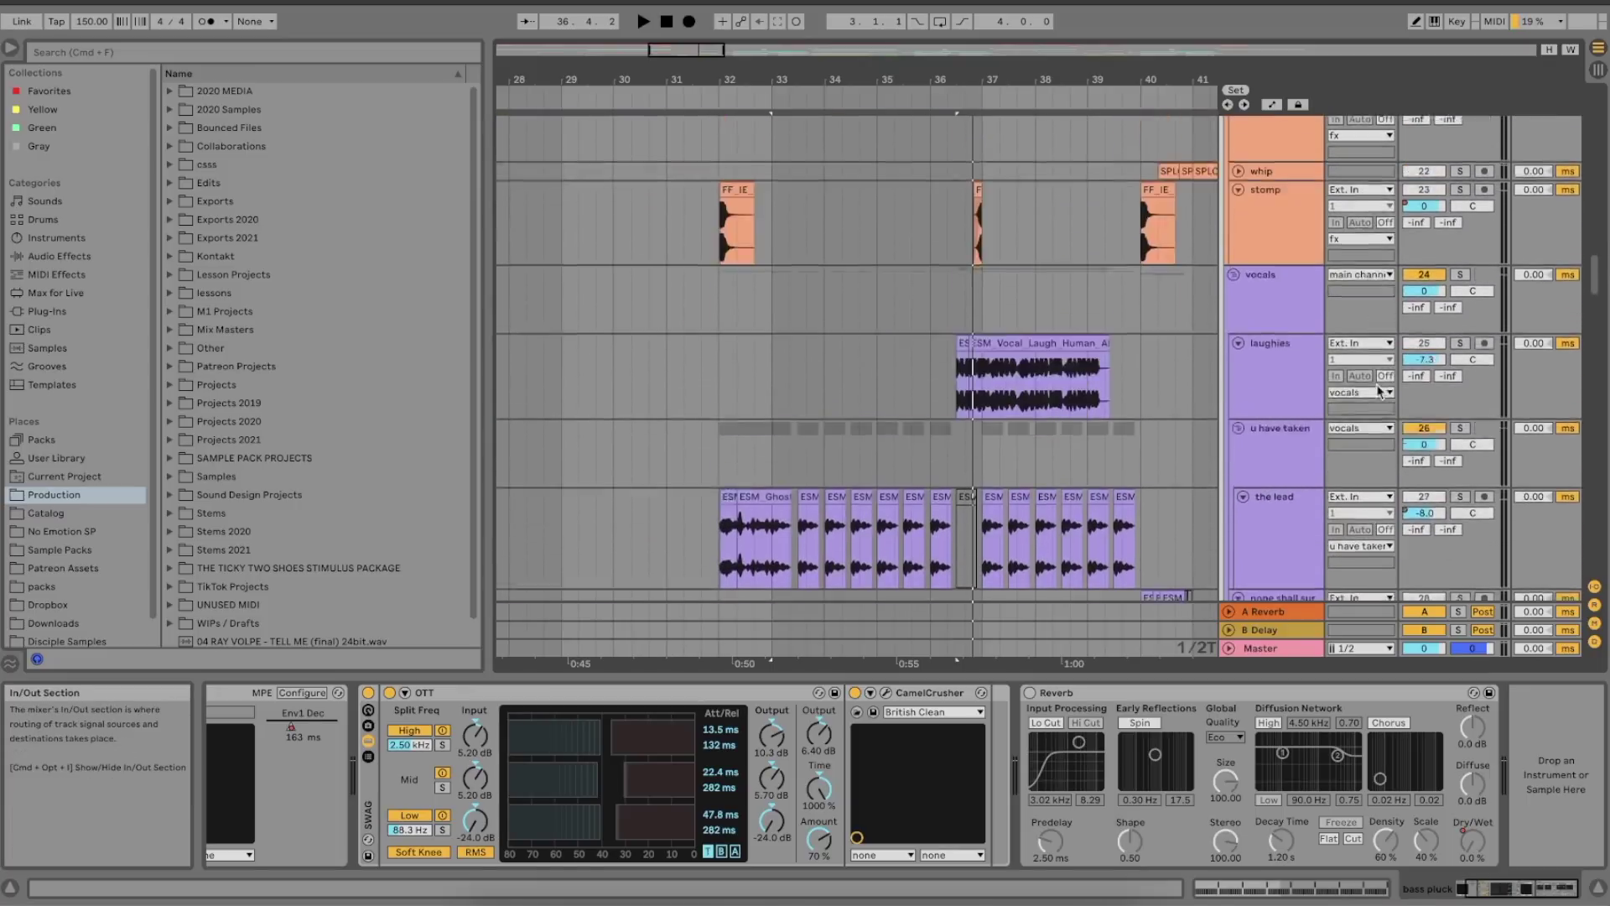
{"action": "left_click", "coordinate": [1296, 386]}
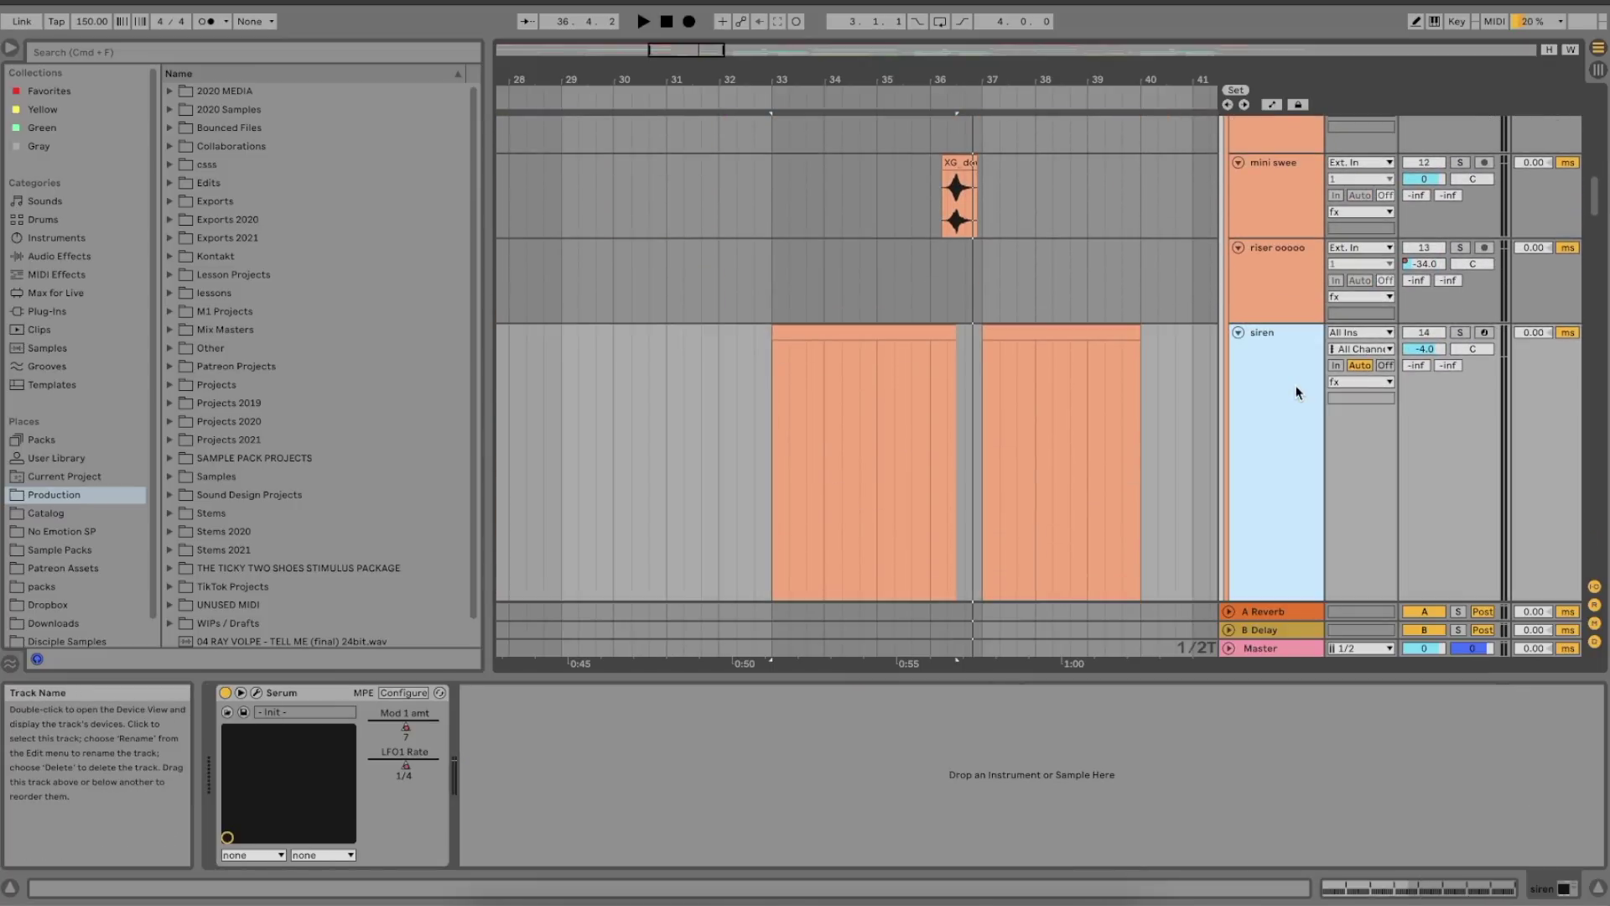
{"action": "scroll", "coordinate": [1296, 386], "scroll_direction": "down", "scroll_amount": 3}
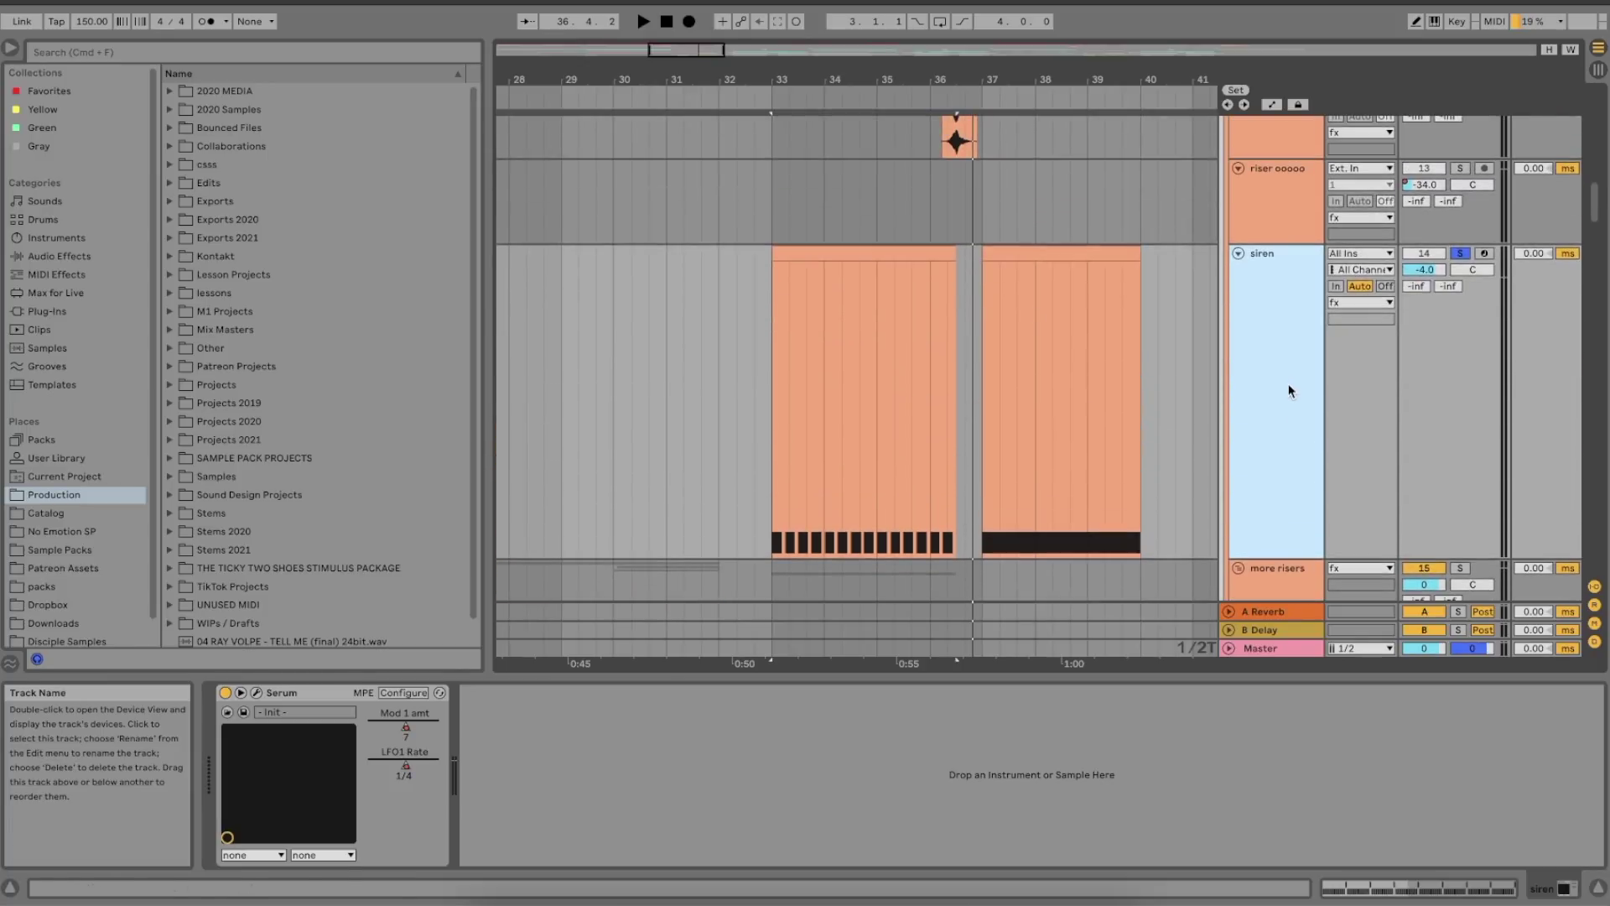
{"action": "left_click", "coordinate": [875, 260]}
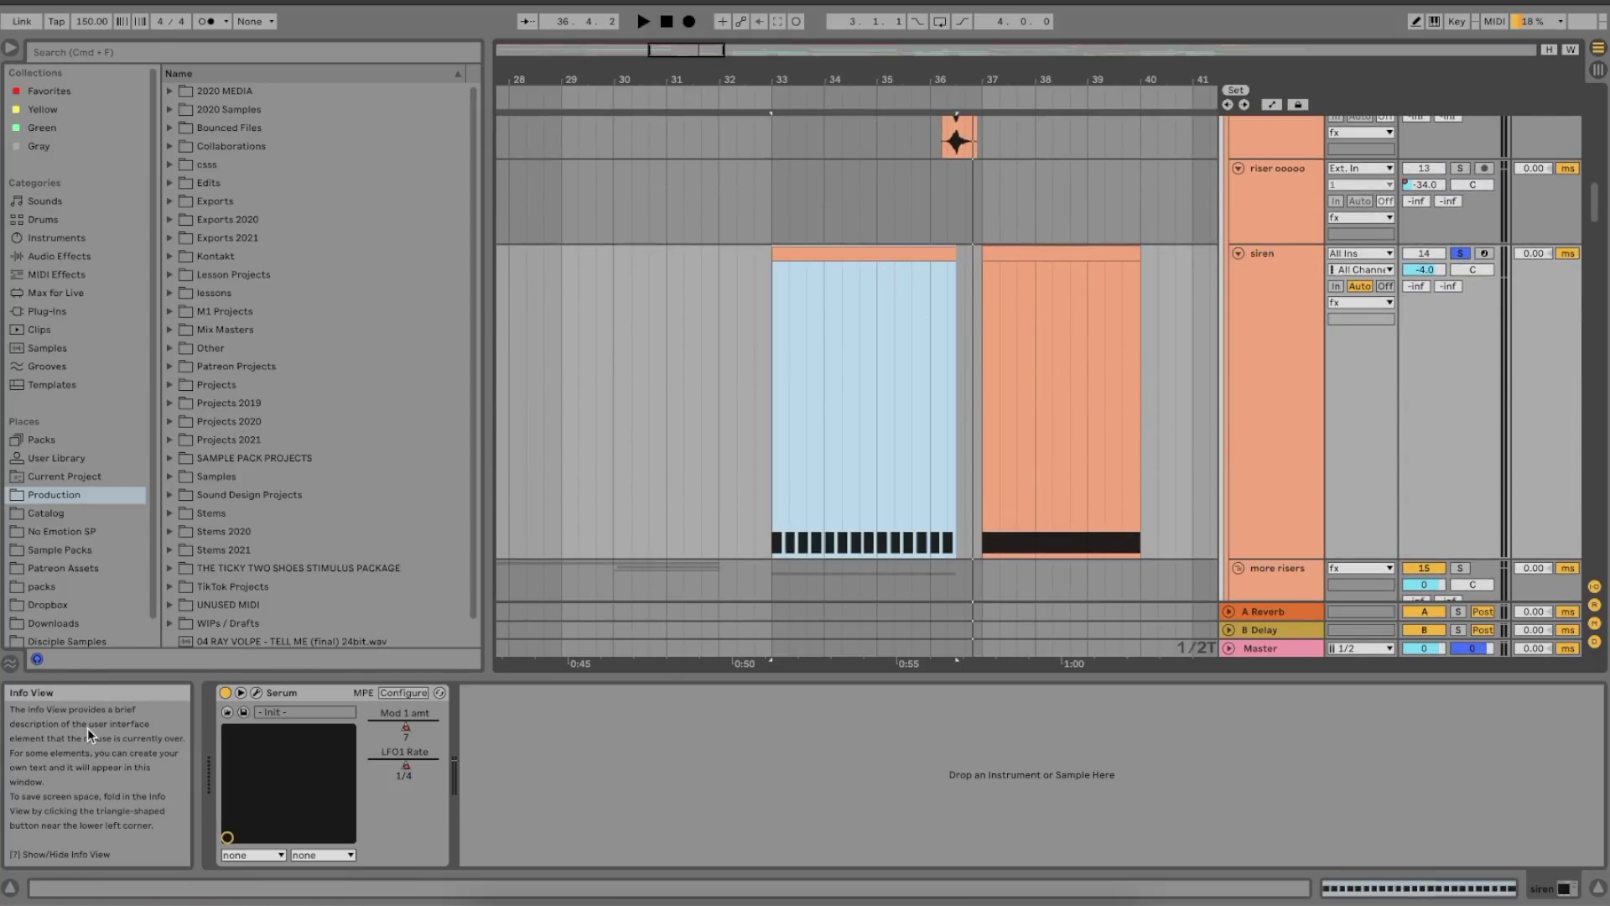
- Open the siren's Serum, audition the selected clip, and examine LFO 1 and its routing in the modulation matrix
{"action": "left_click", "coordinate": [257, 694]}
{"action": "key", "text": "space"}
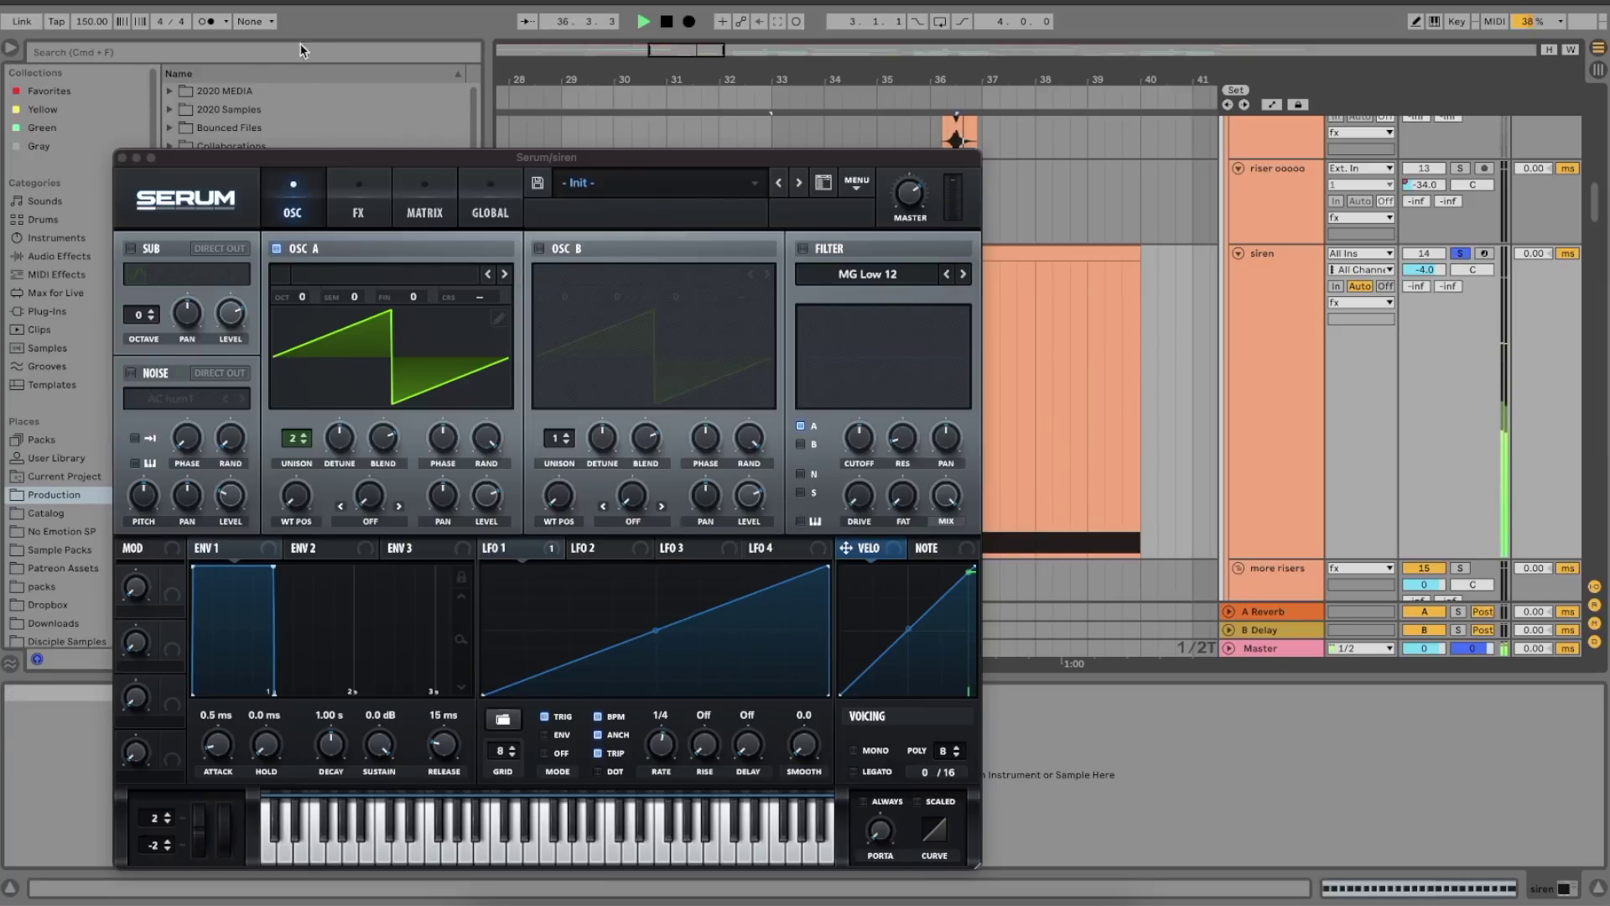
{"action": "key", "text": "space"}
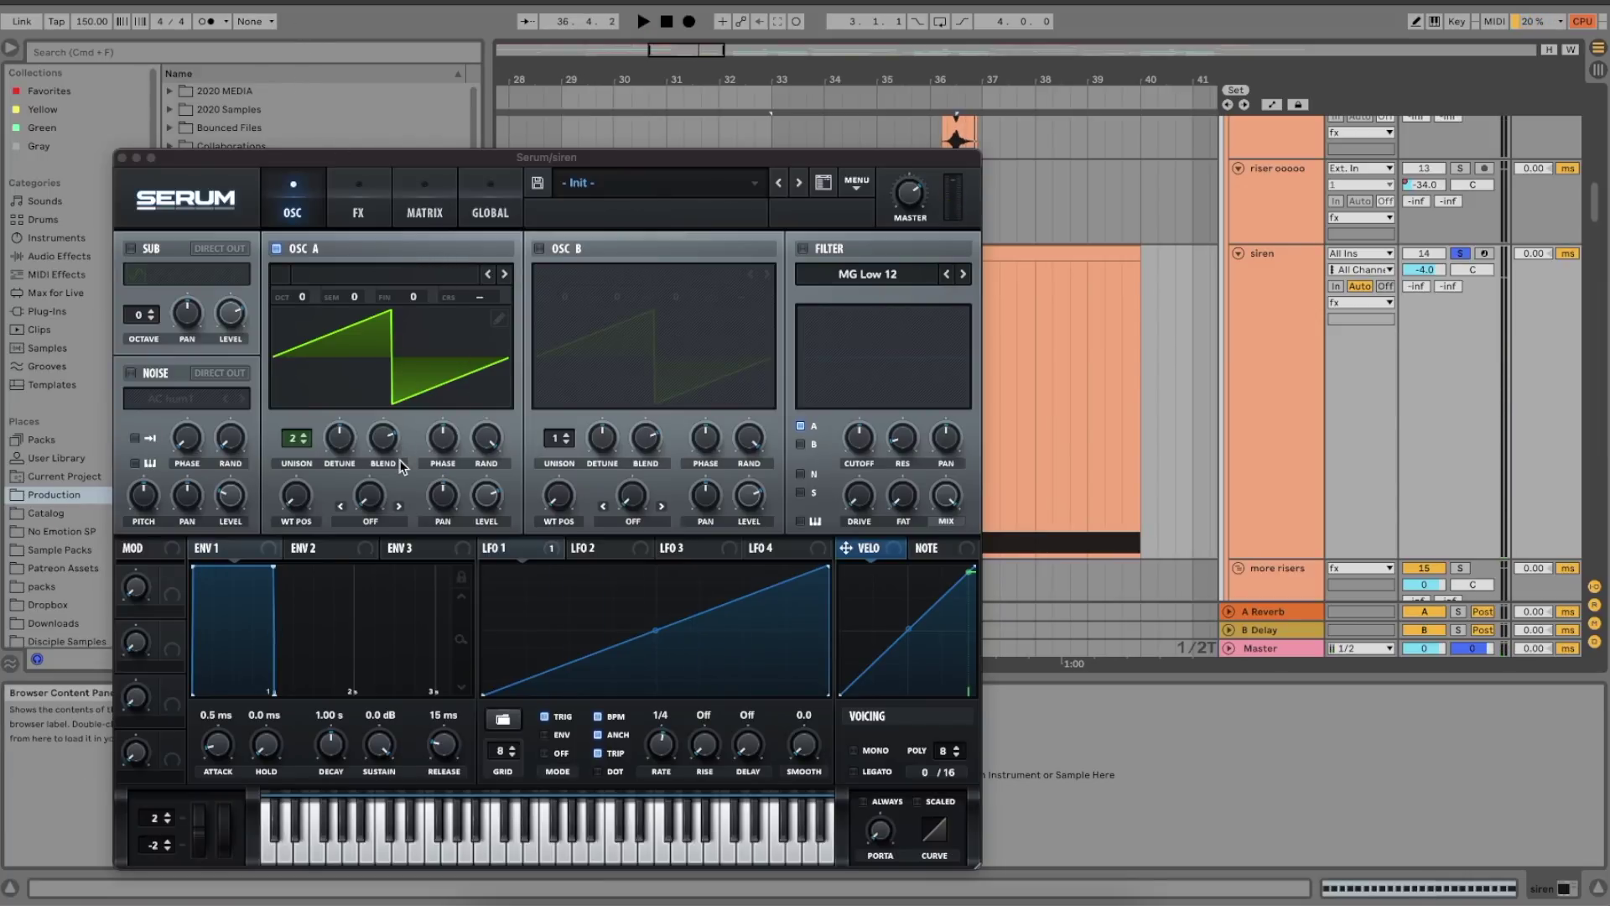
{"action": "left_click", "coordinate": [516, 555]}
{"action": "left_click", "coordinate": [421, 193]}
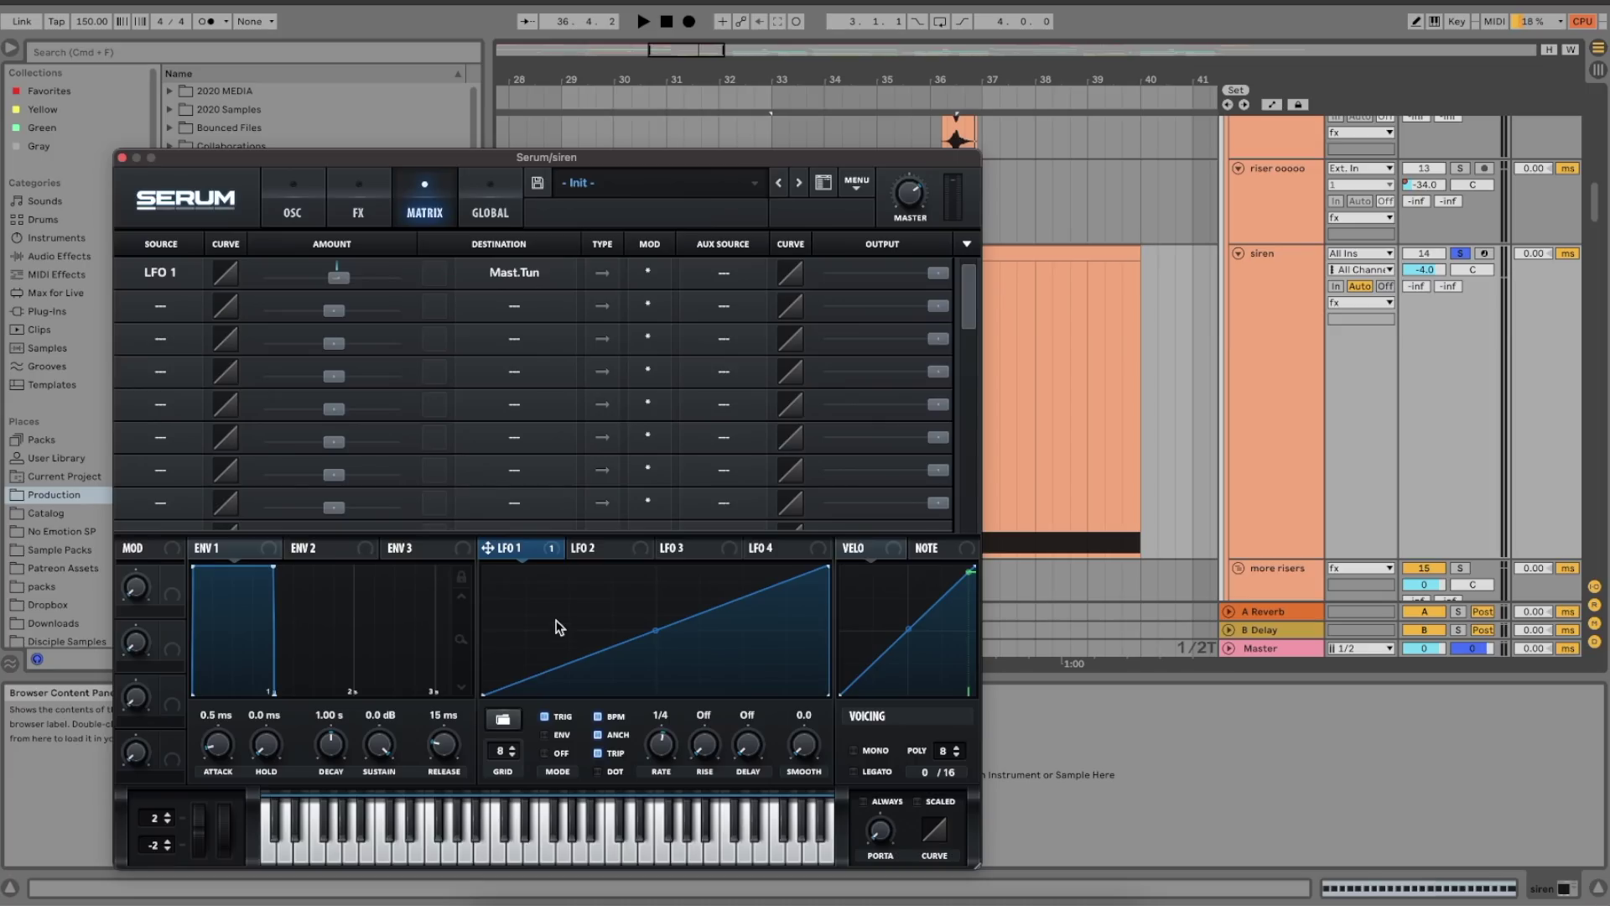
- Close the Serum window and play the siren from bar 37 with its Mod 1 amt automation displayed
{"action": "left_click", "coordinate": [123, 158]}
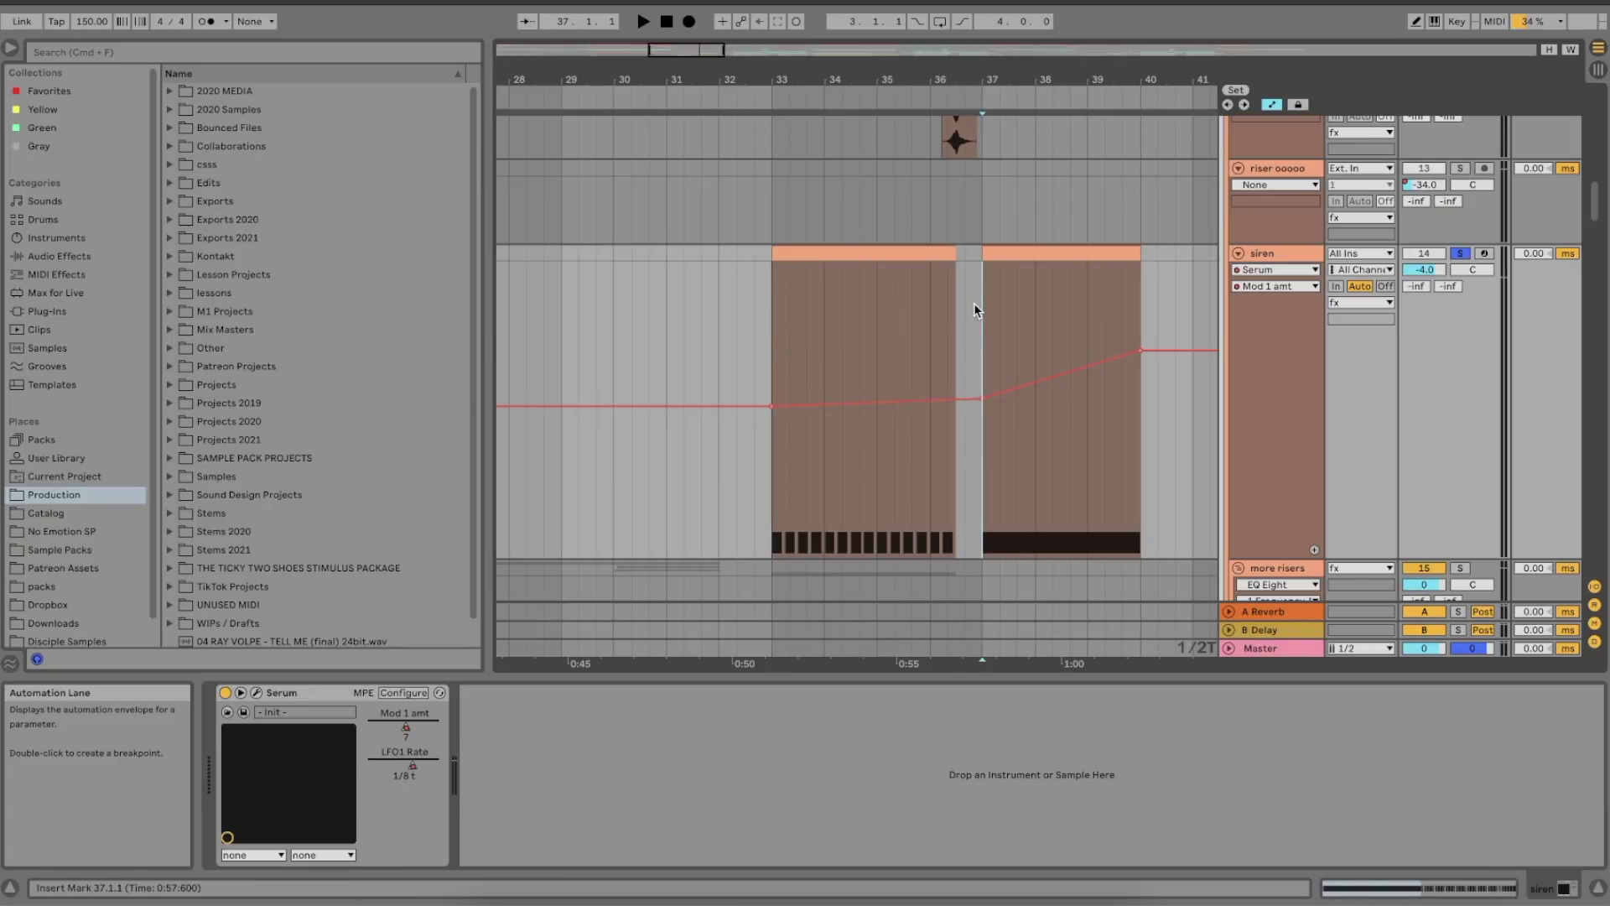
{"action": "key", "text": "space"}
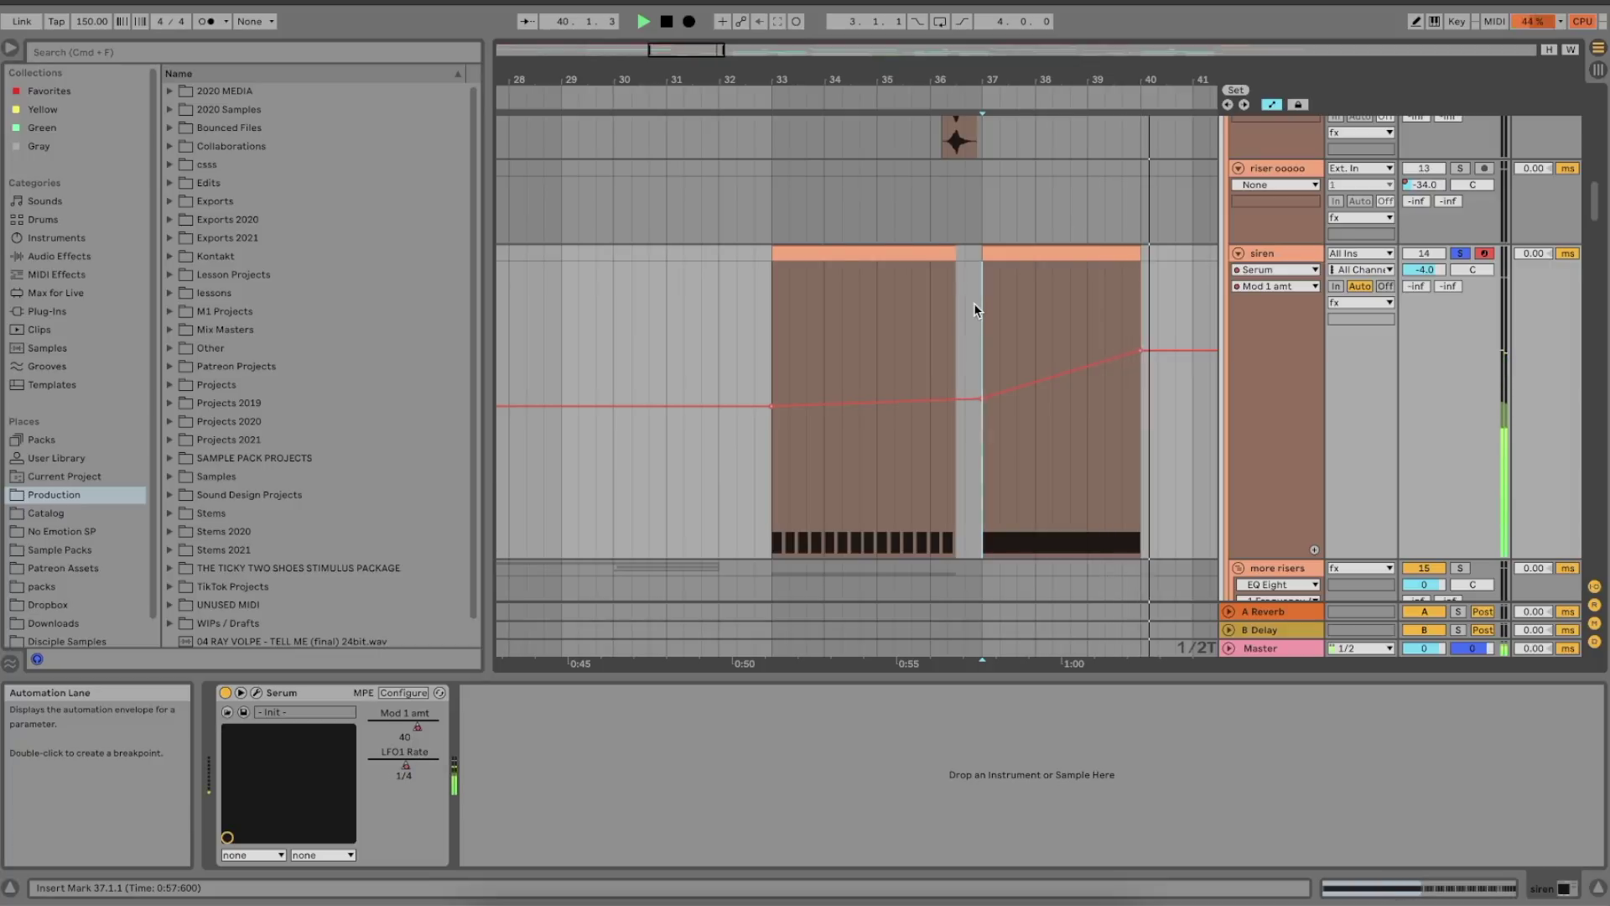
{"action": "key", "text": "space"}
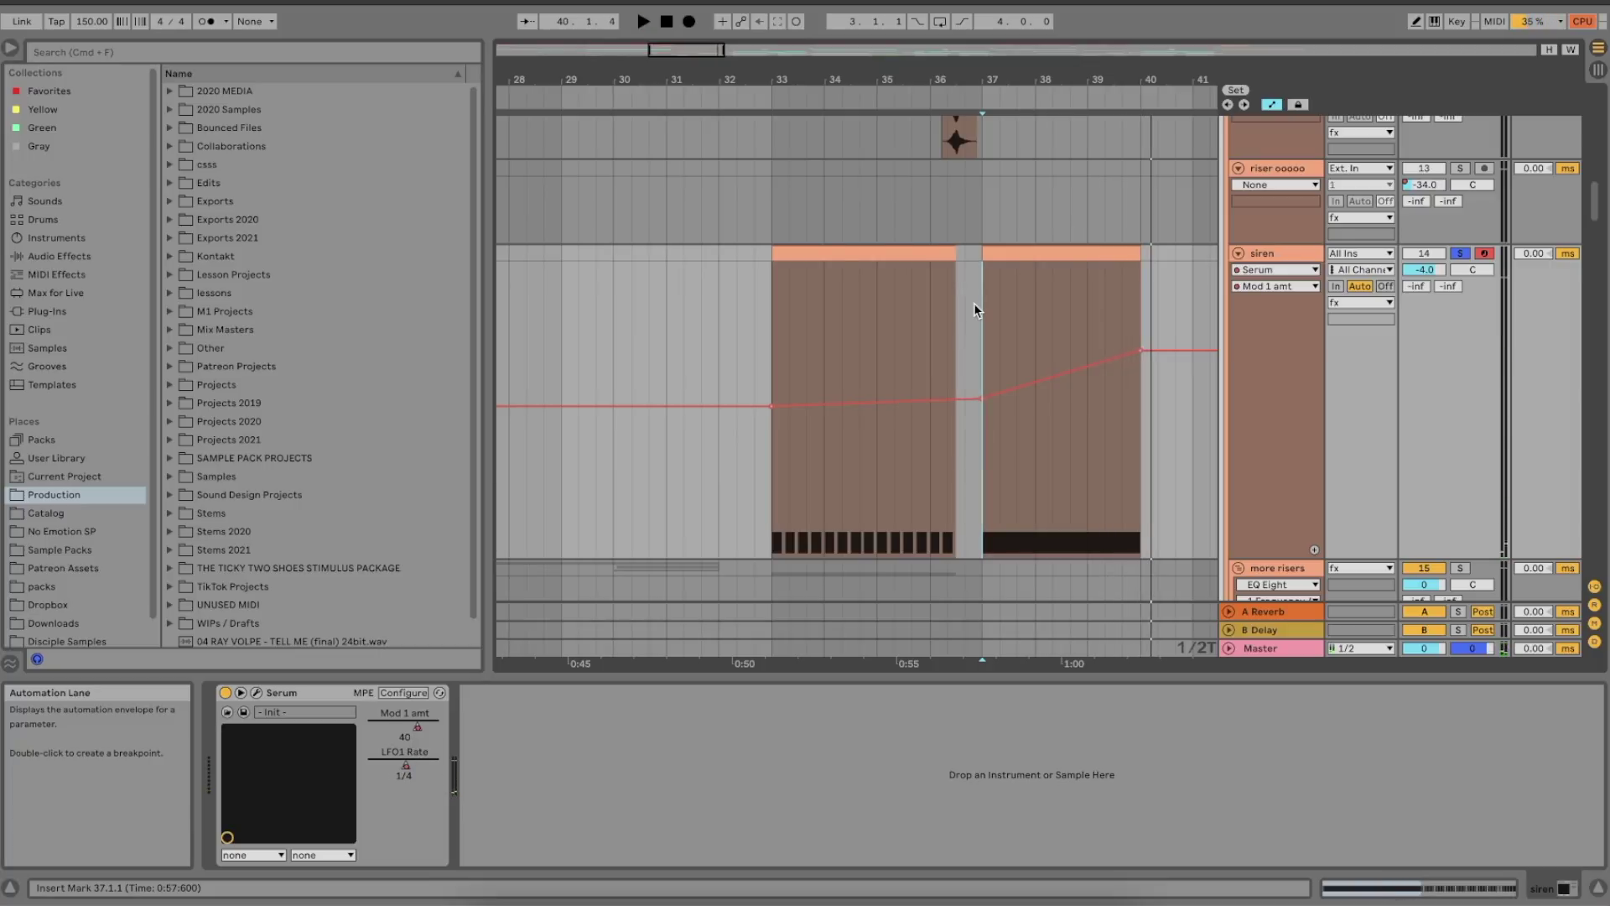
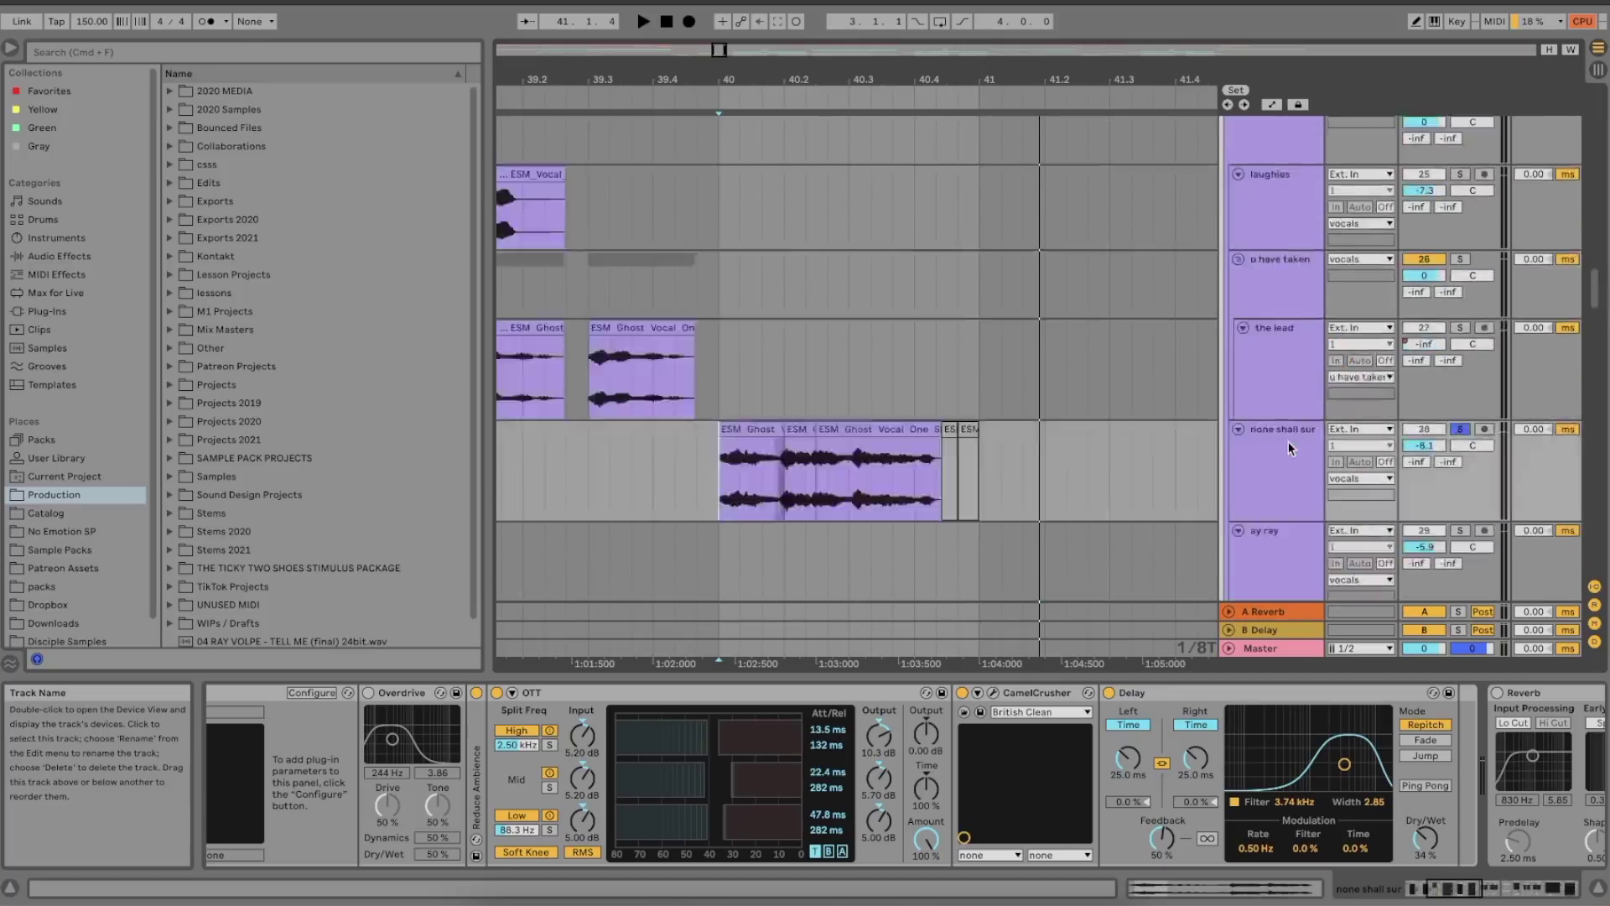
- Audition the transition from about 39.3 with the whip track deactivated, and examine the whip clips around bar 40
{"action": "key", "text": "a"}
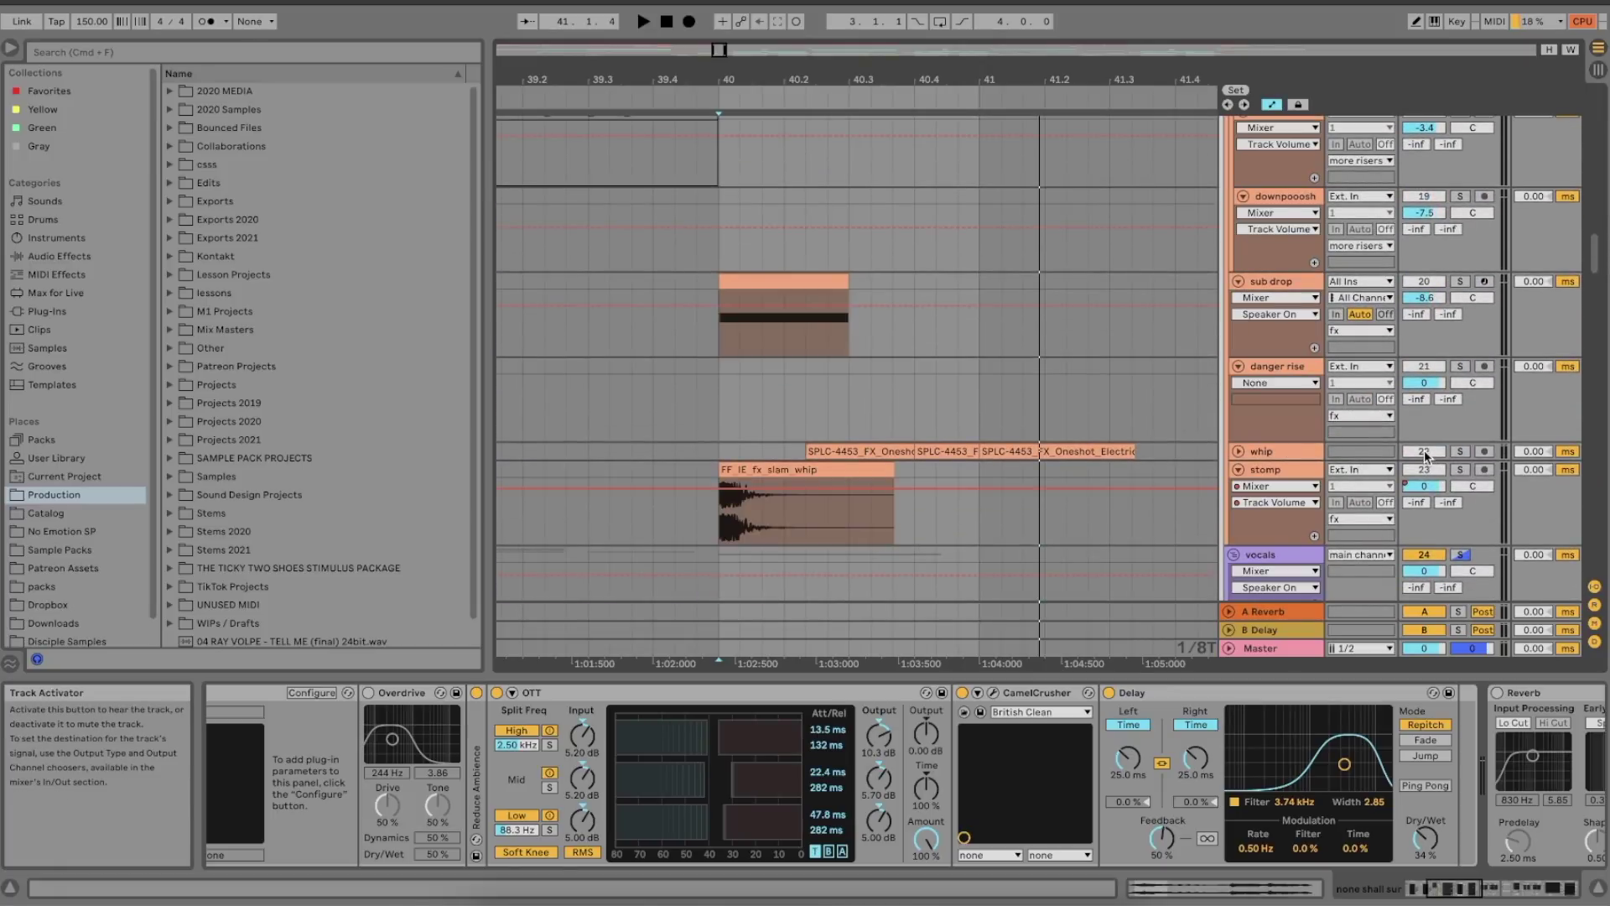
{"action": "left_click", "coordinate": [1423, 451]}
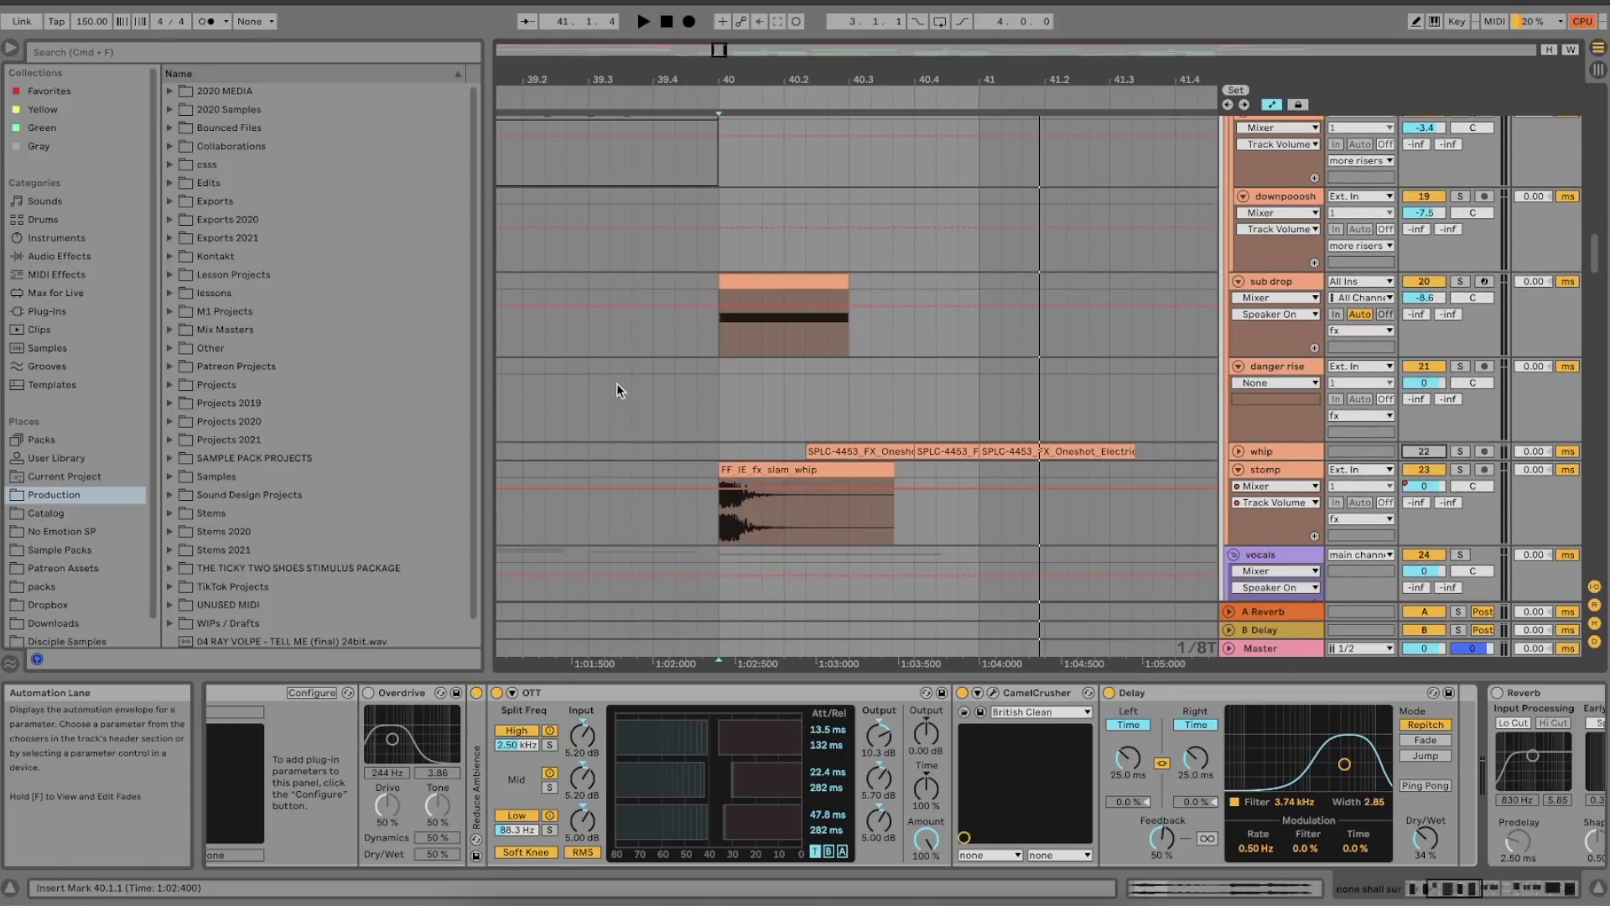
{"action": "left_click", "coordinate": [588, 384]}
{"action": "key", "text": "space"}
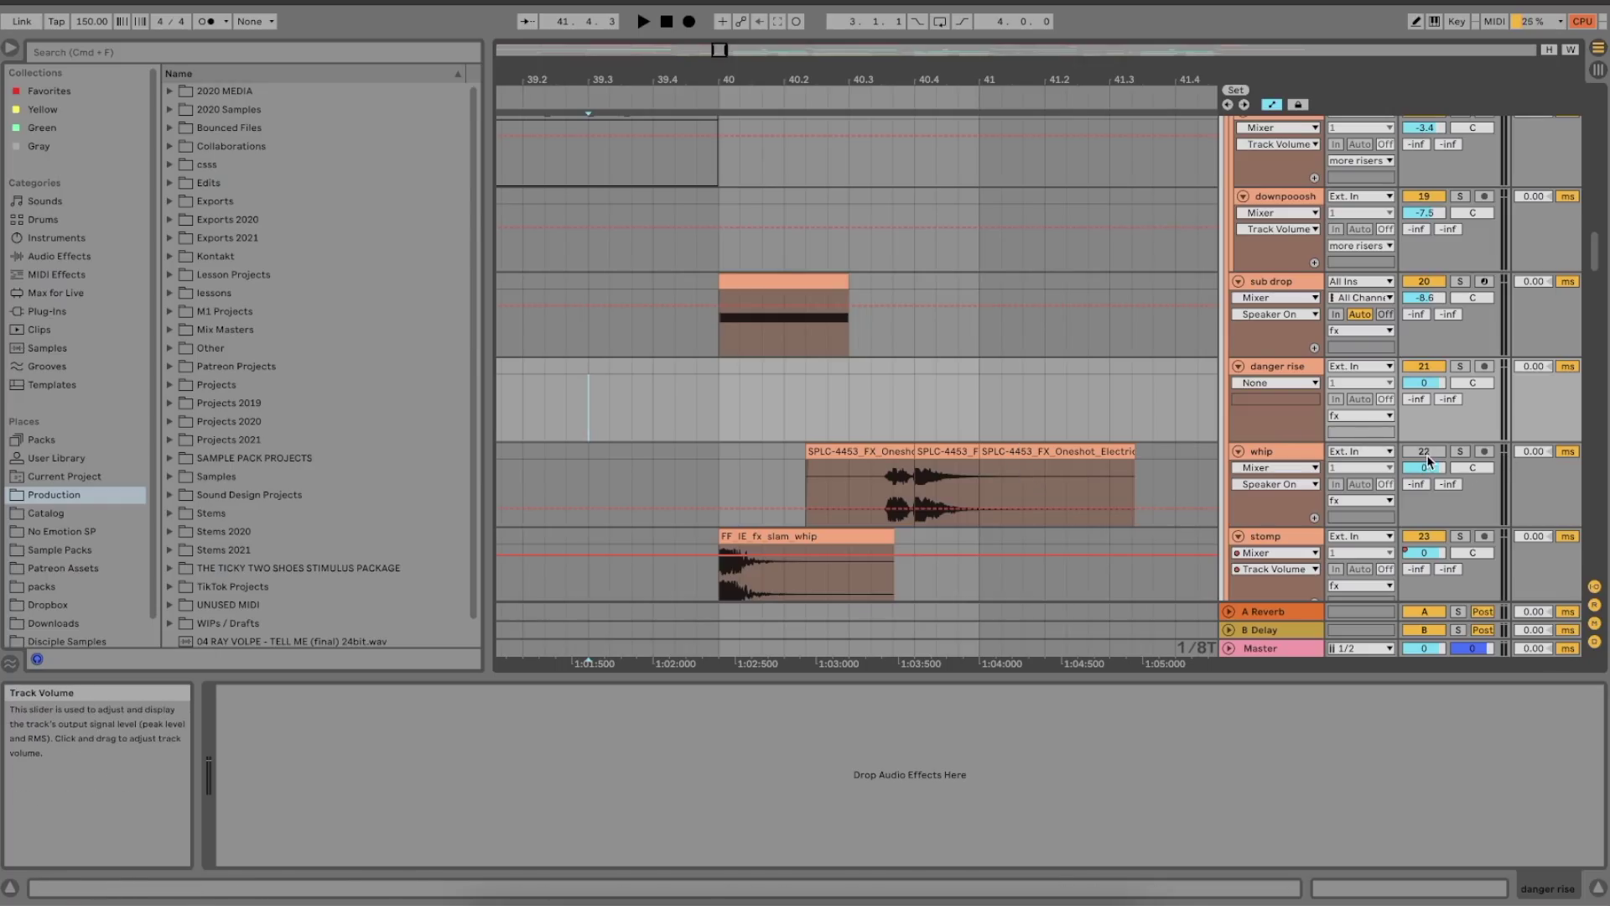
{"action": "left_click", "coordinate": [867, 446]}
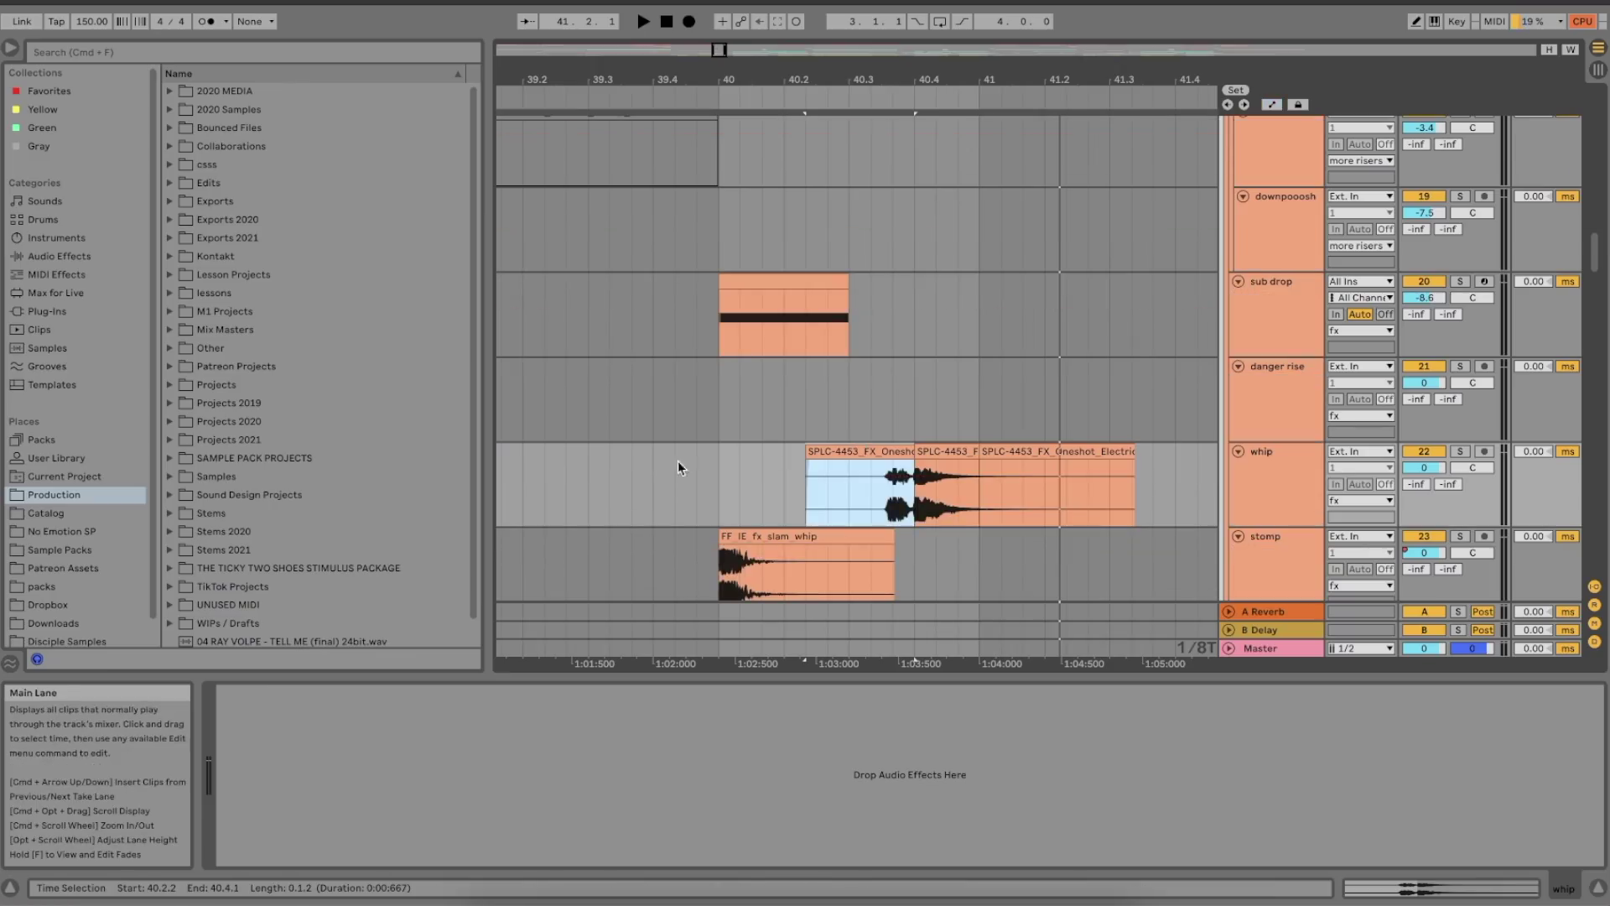
{"action": "left_click", "coordinate": [726, 490]}
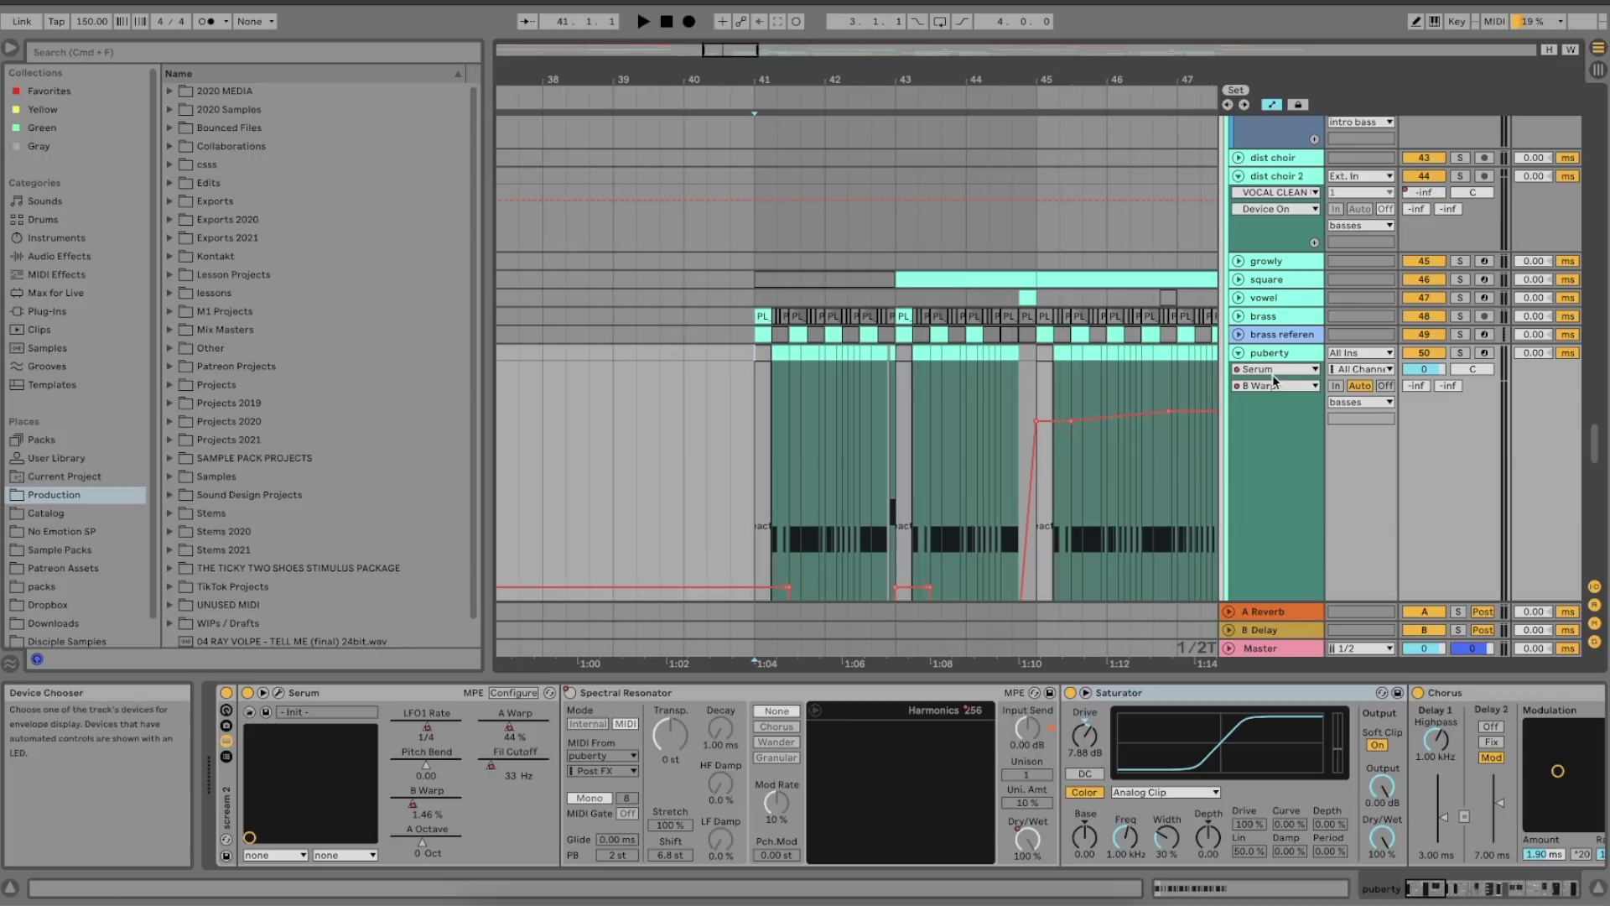
- Solo the puberty bass track, select 41.2.1 to 41.3.1 and audition it from there
{"action": "left_click", "coordinate": [780, 369]}
{"action": "scroll", "coordinate": [787, 351], "scroll_direction": "right", "scroll_amount": 2}
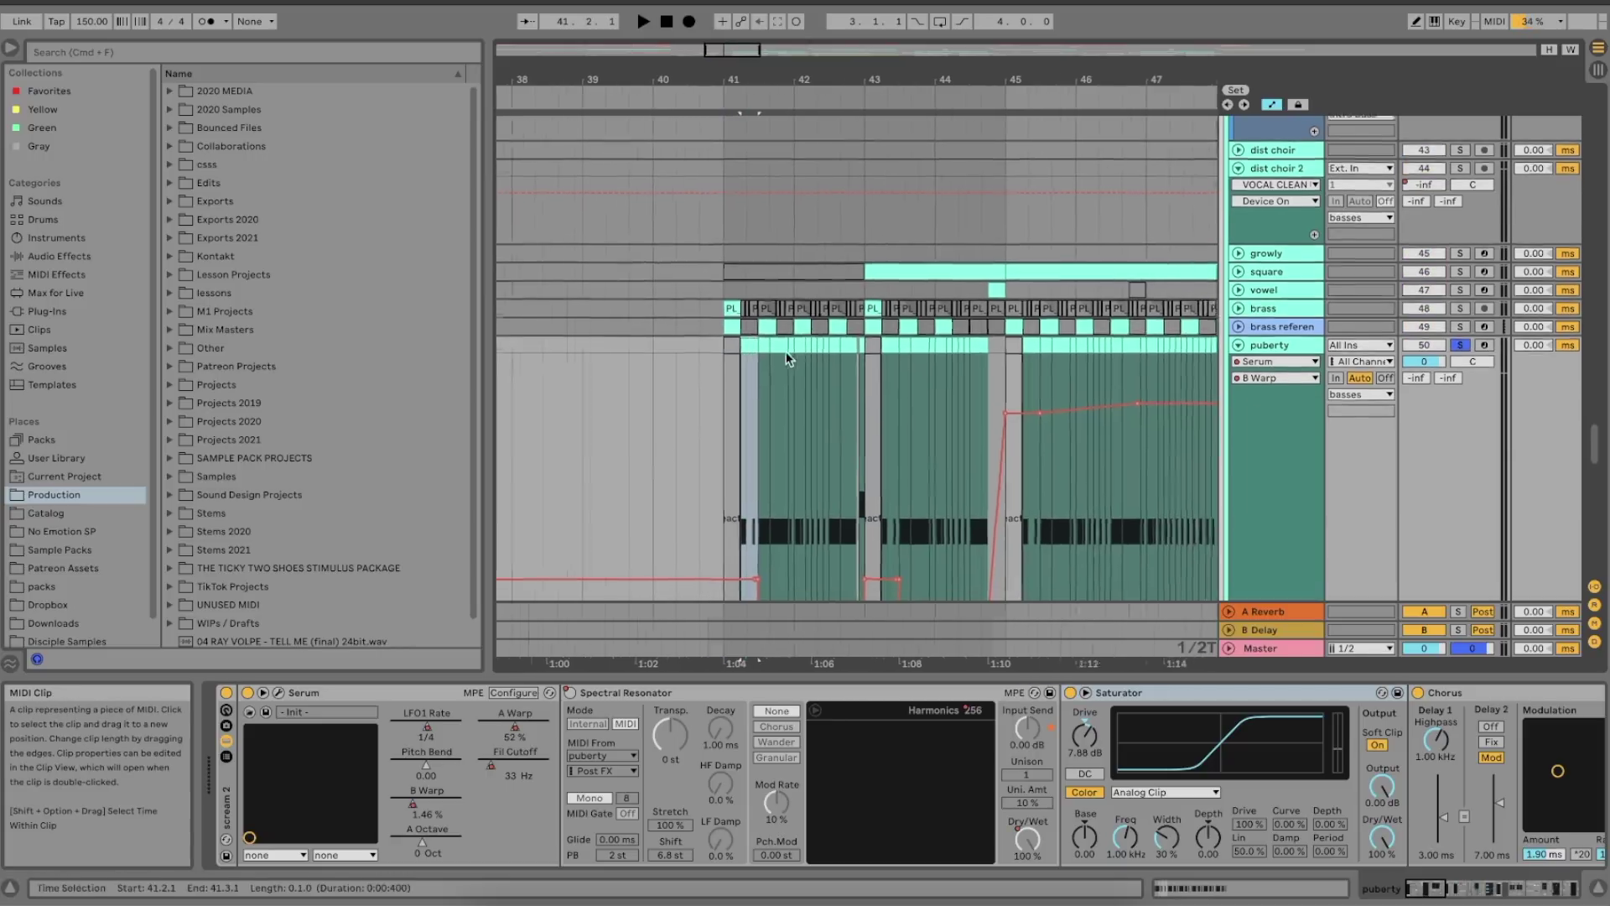
{"action": "key", "text": "space"}
{"action": "scroll", "coordinate": [786, 357], "scroll_direction": "down", "scroll_amount": 3}
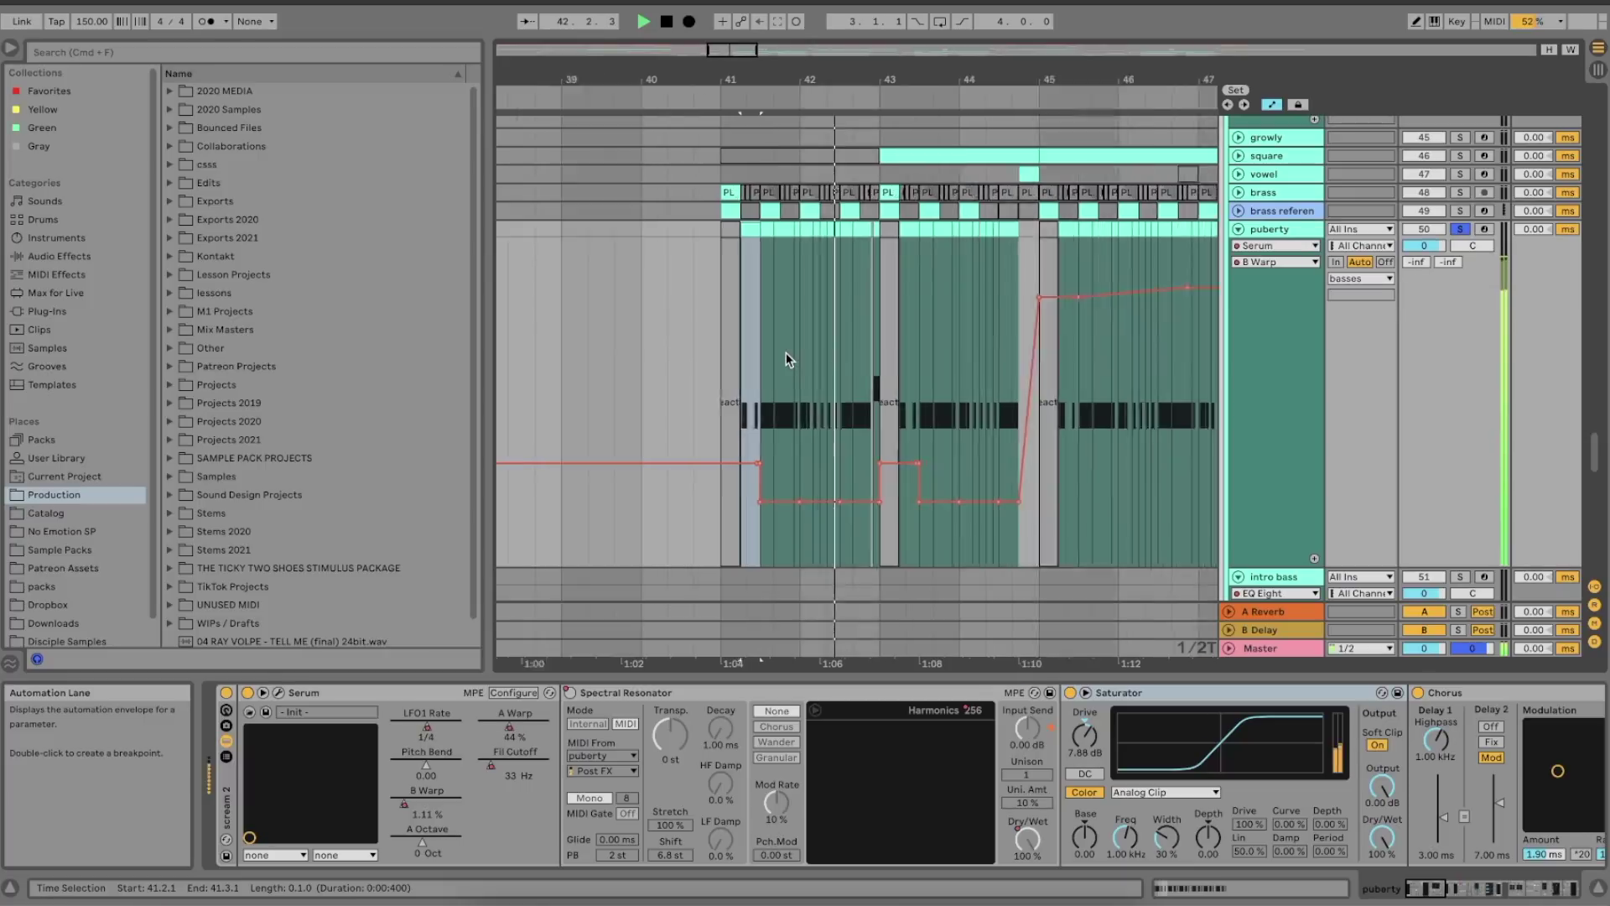
{"action": "key", "text": "space"}
- Show the puberty track's Serum beside the arrangement and play the selection from 41.3.1 to 43.1.1
{"action": "key", "text": "super+alt+p"}
{"action": "left_click_drag", "start_coordinate": [433, 55], "coordinate": [369, 43]}
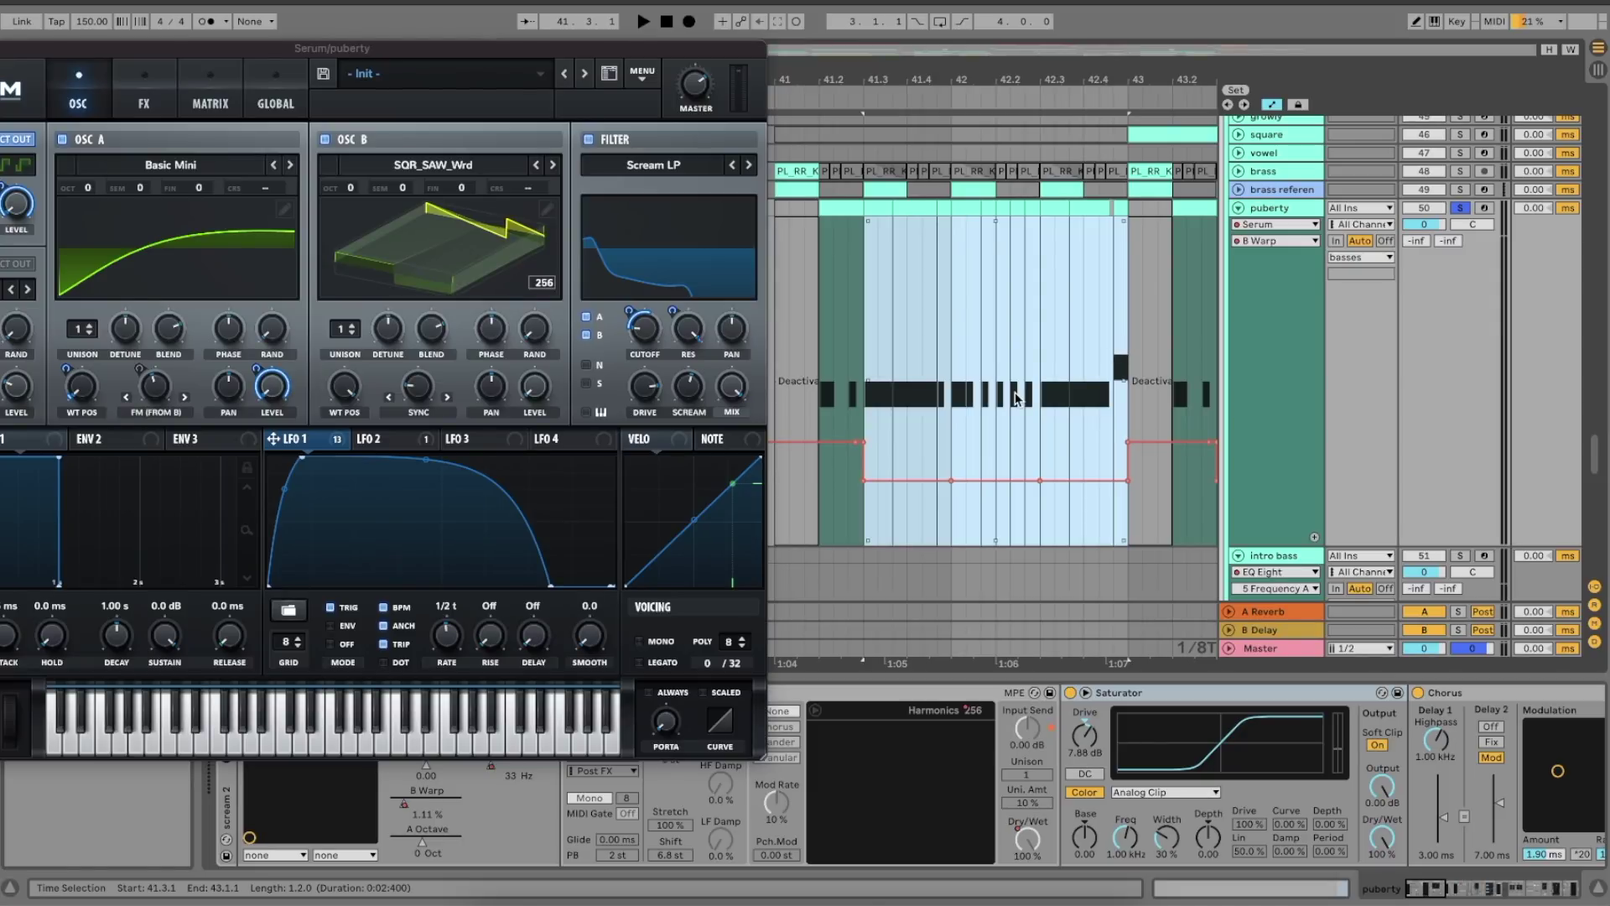
{"action": "key", "text": "space"}
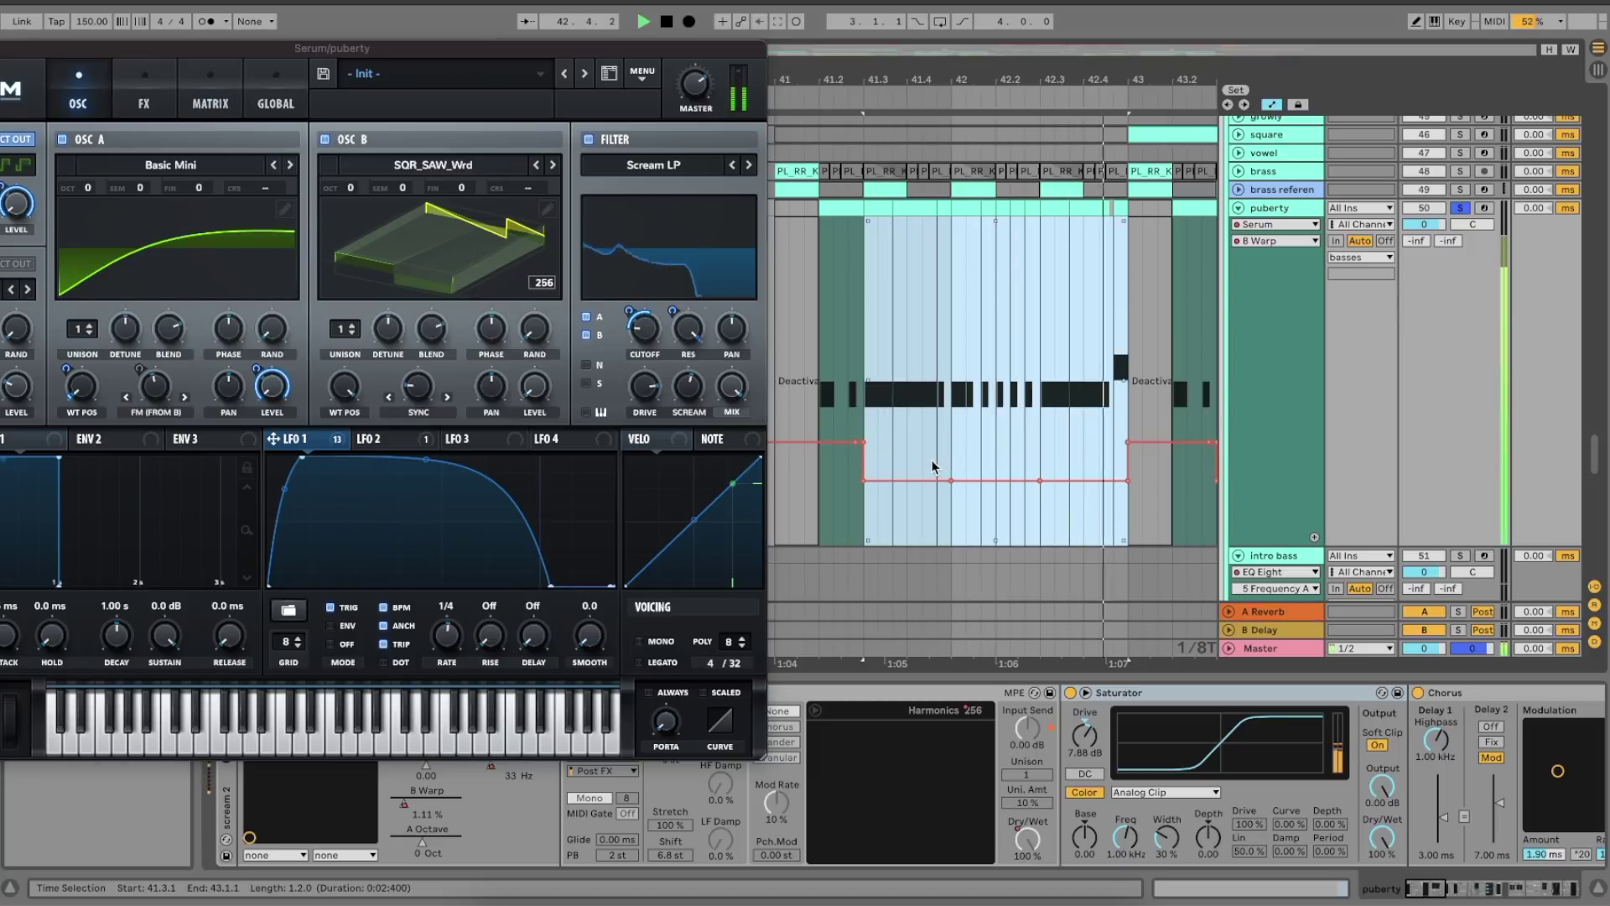
{"action": "key", "text": "space"}
- Try the selection's B Warp automation at 0.83 and audition the puberty bass
{"action": "left_click_drag", "start_coordinate": [927, 463], "coordinate": [928, 268]}
{"action": "key", "text": "space"}
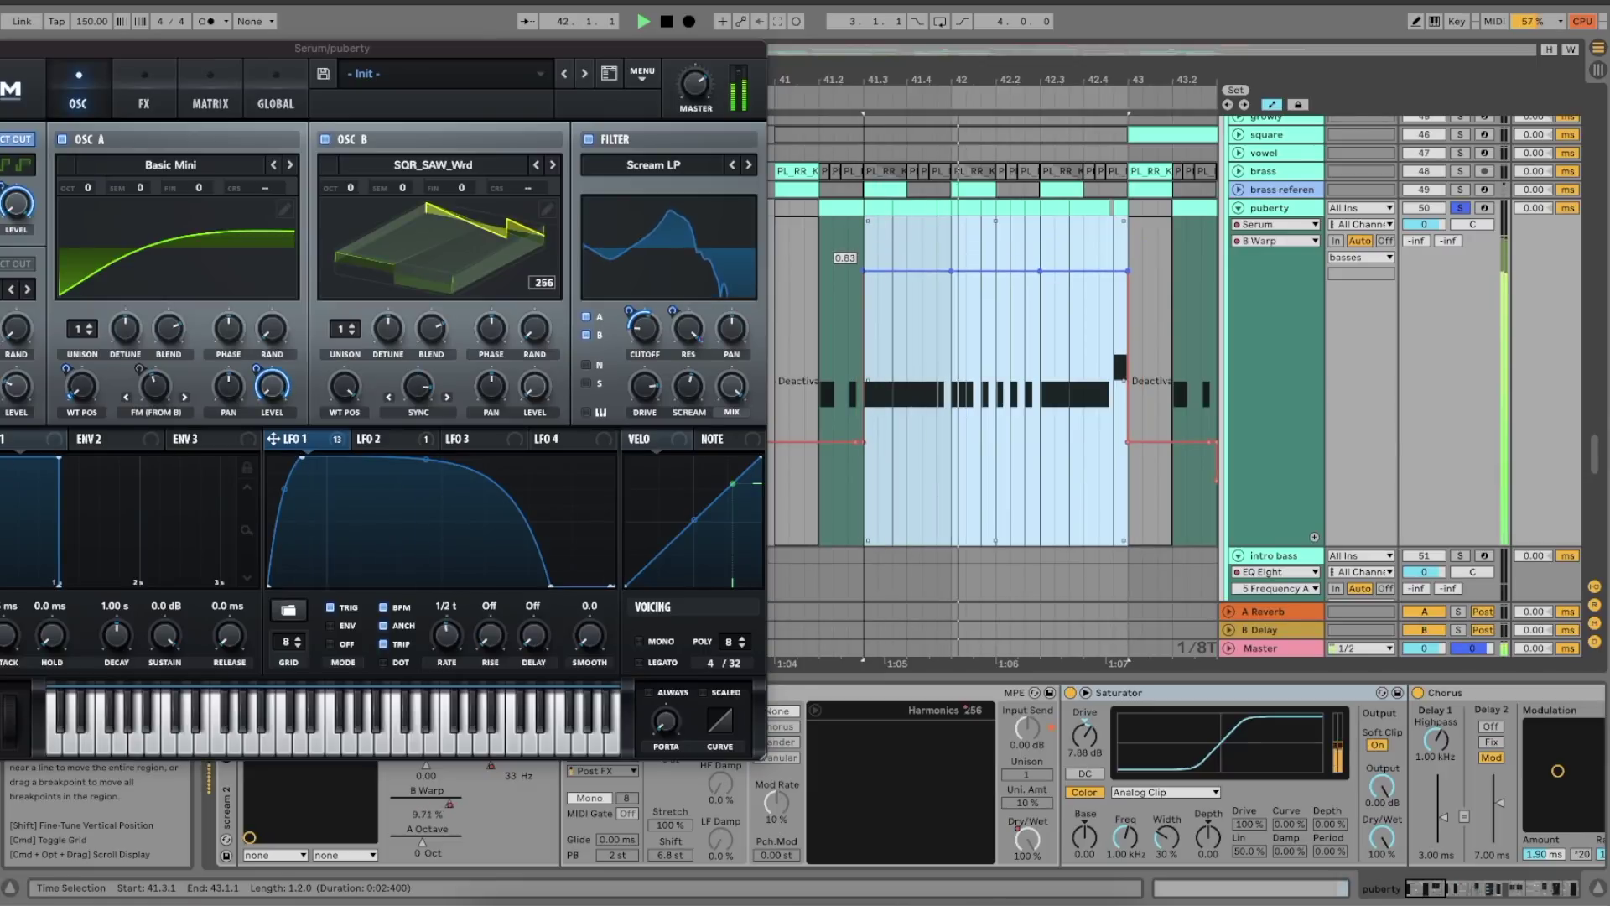
{"action": "key", "text": "space"}
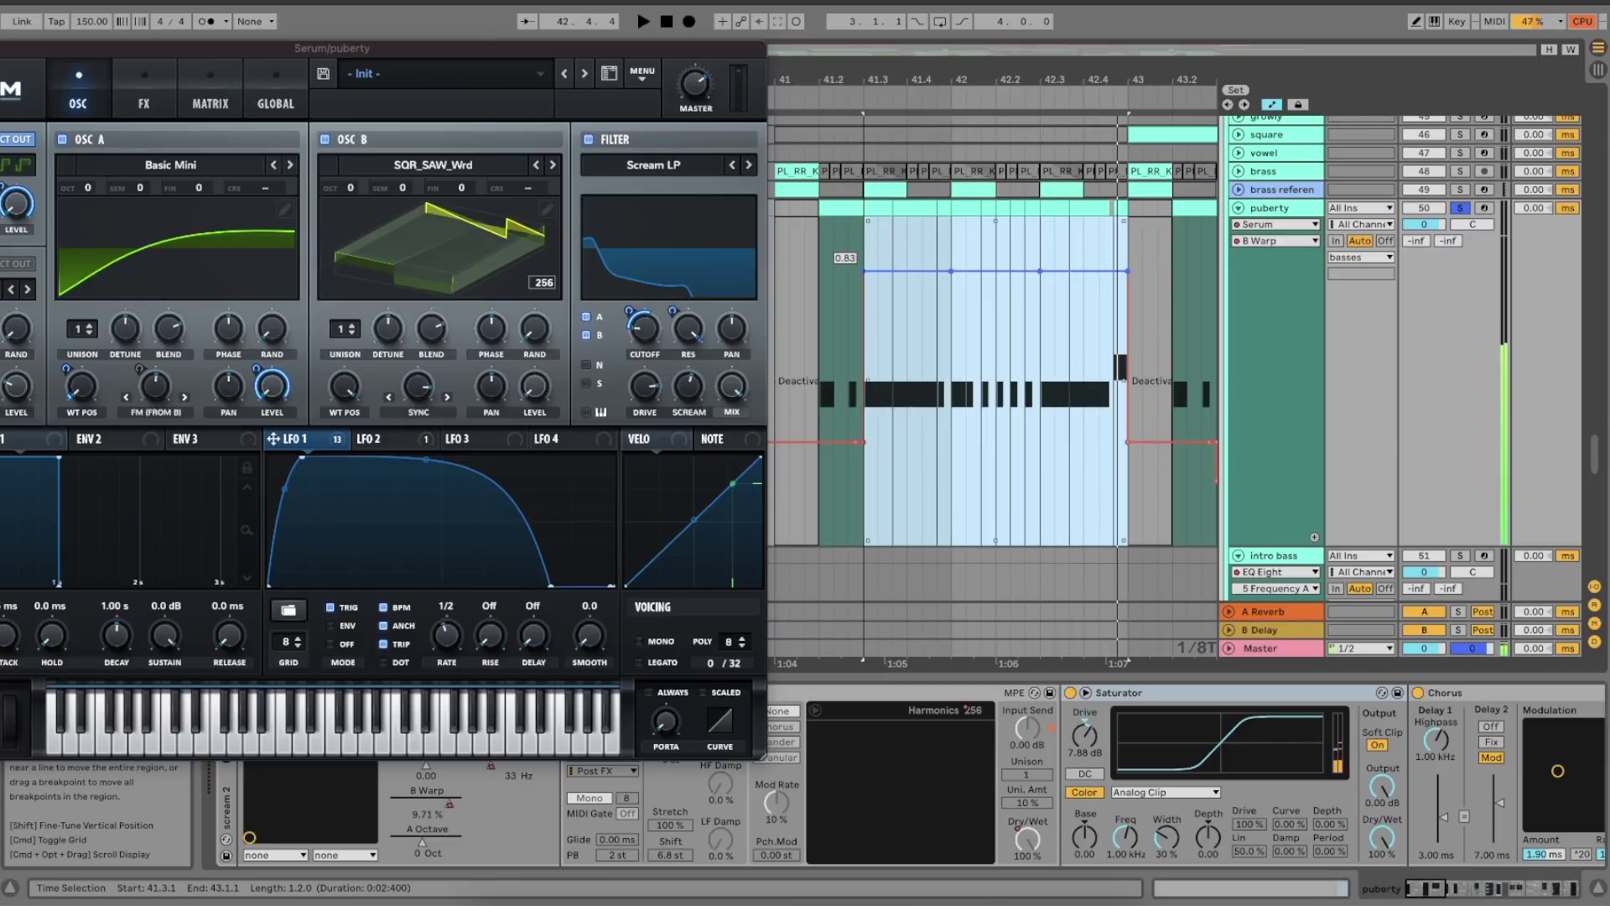
{"action": "key", "text": "space"}
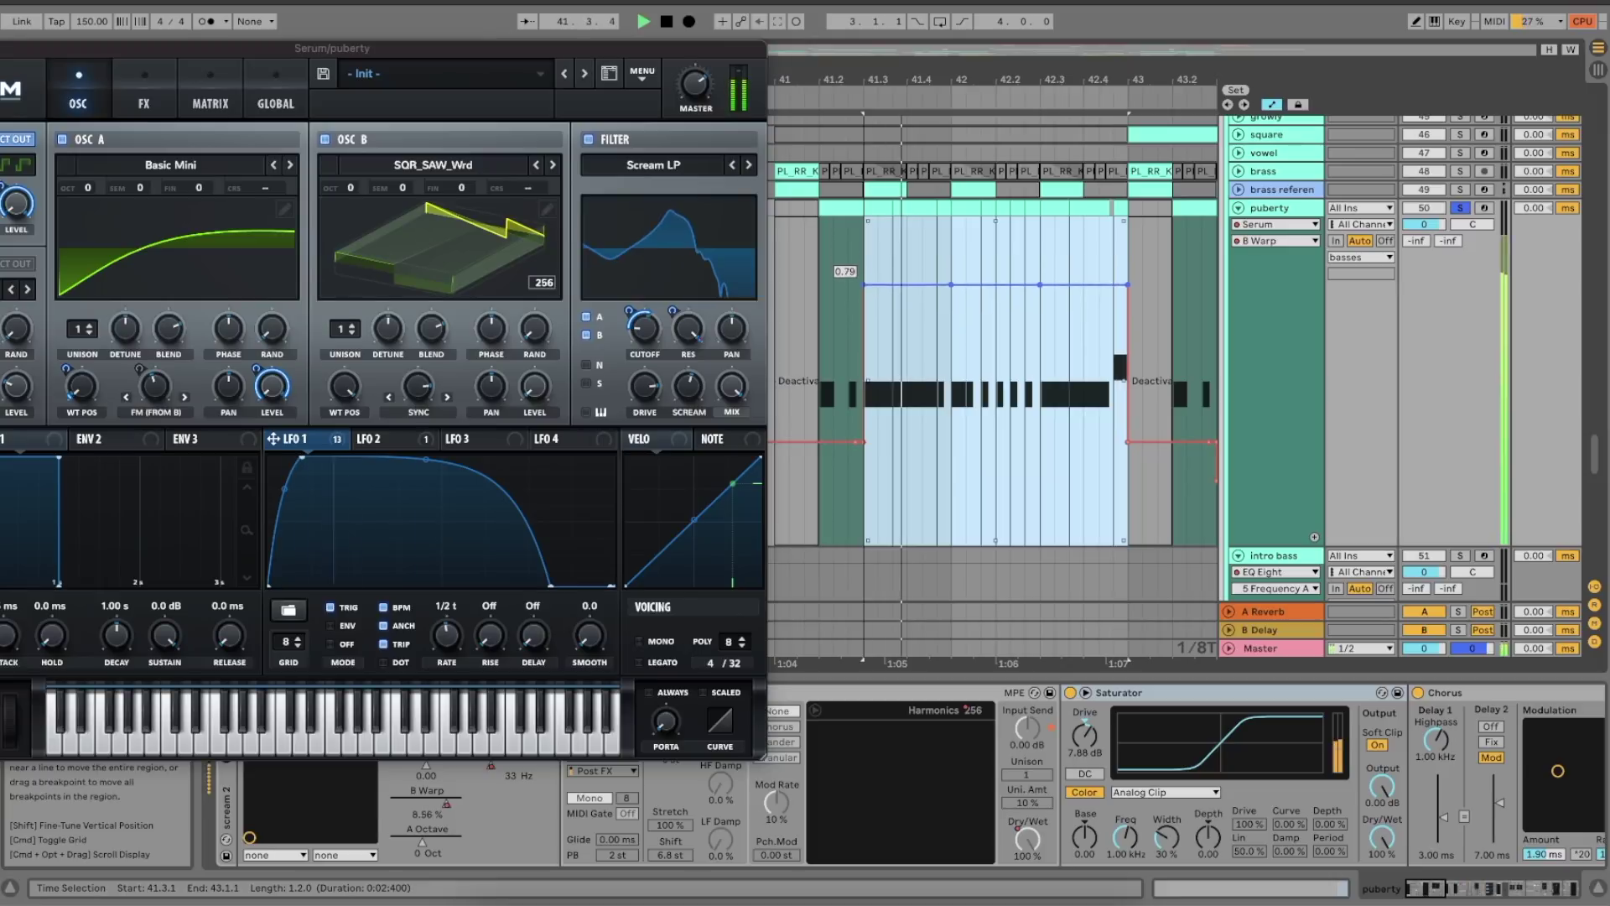
- Try the B Warp automation at 0.32, restore the original curve and replay the selection for comparison
{"action": "left_click_drag", "start_coordinate": [928, 271], "coordinate": [919, 441]}
{"action": "key", "text": "space"}
{"action": "key", "text": "space"}
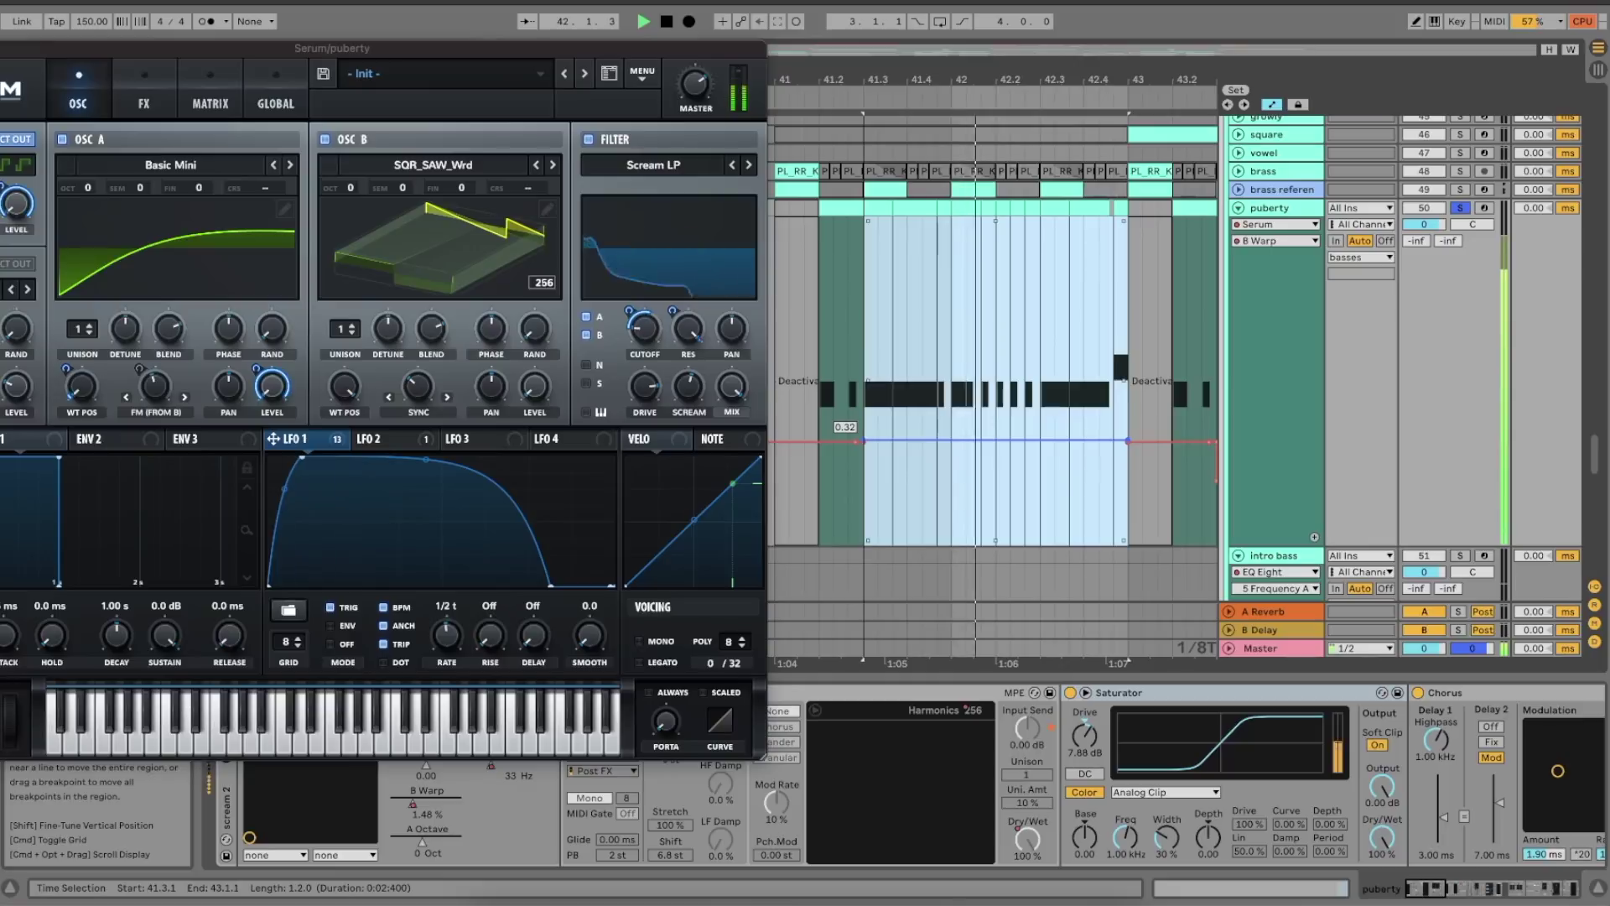
{"action": "key", "text": "space"}
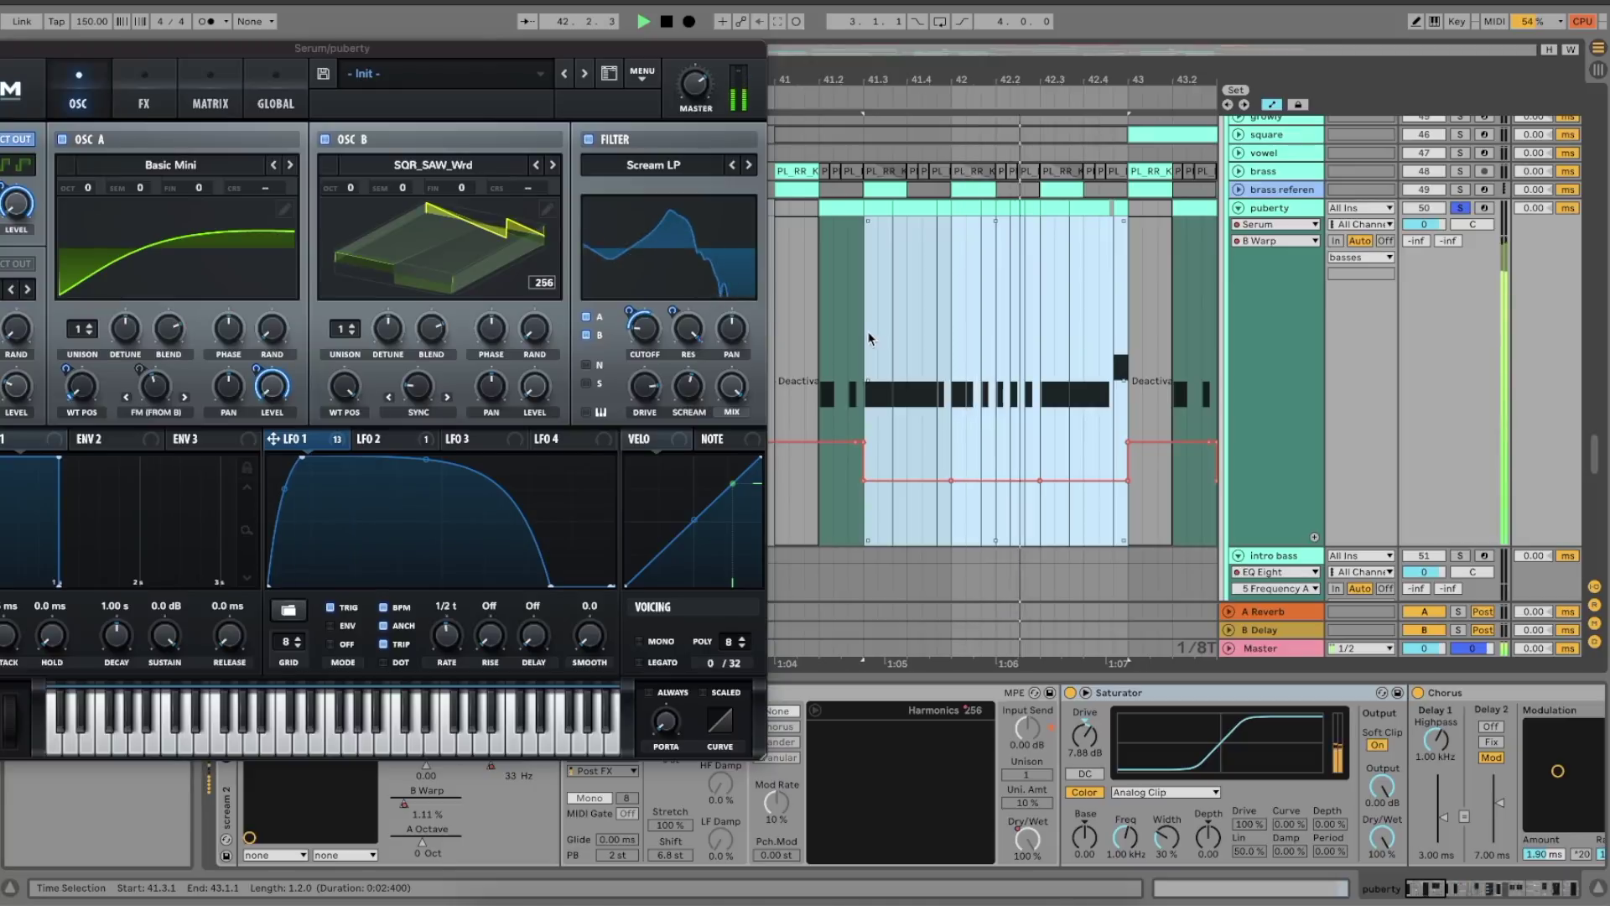
{"action": "key", "text": "space"}
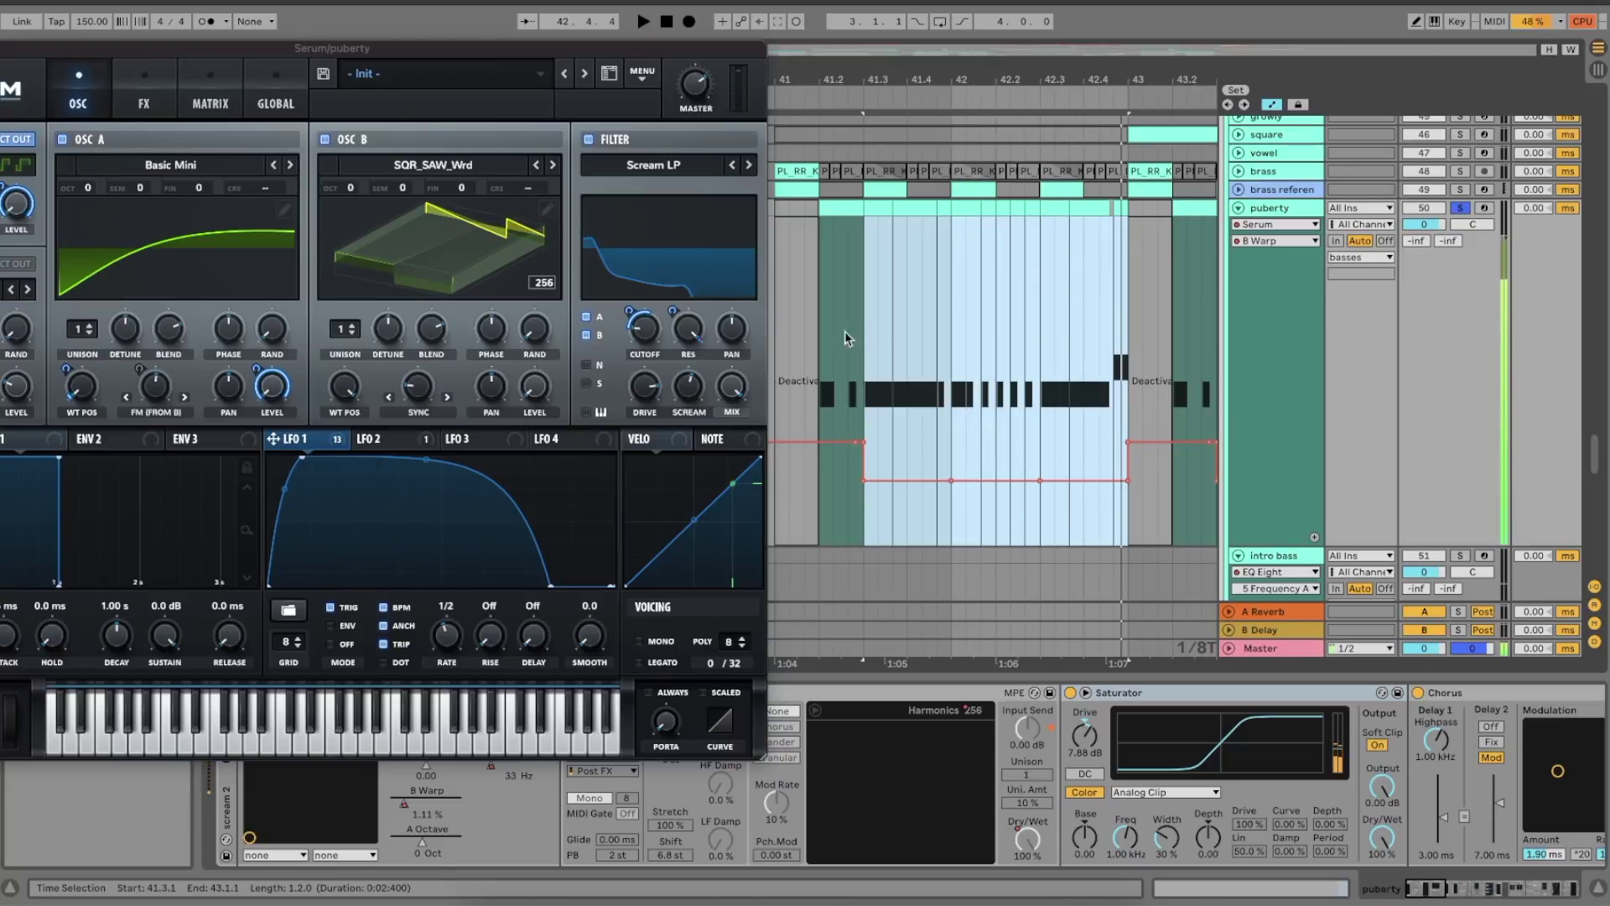
- Bypass Serum's Scream LP filter, audition the selection without it and switch the filter back on
{"action": "left_click", "coordinate": [594, 140]}
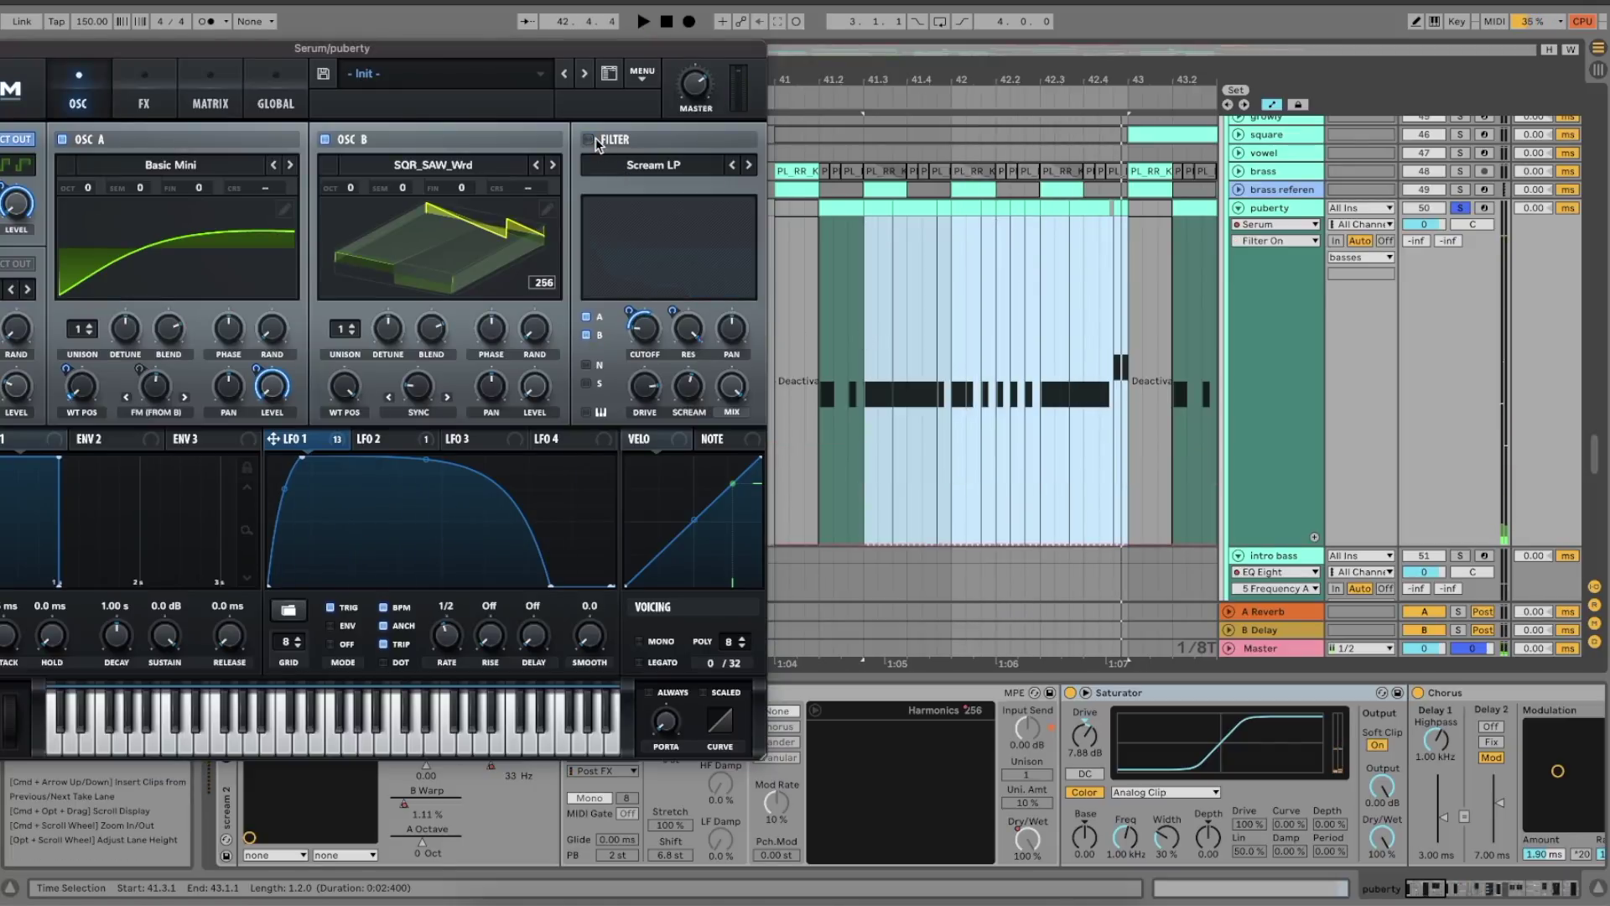
{"action": "key", "text": "space"}
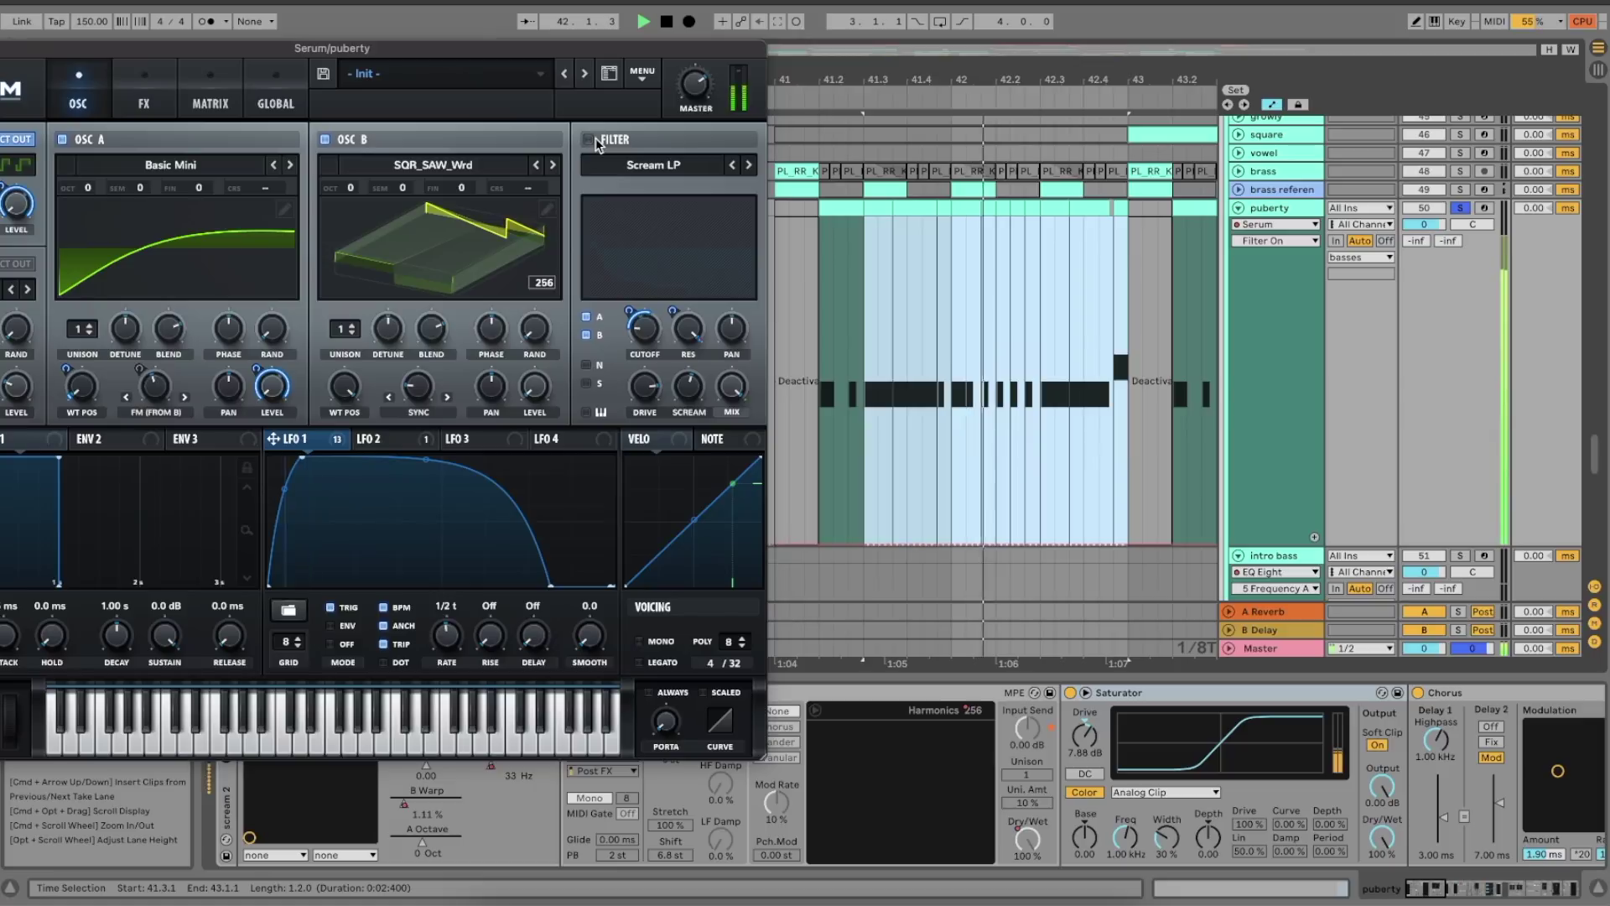
{"action": "key", "text": "space"}
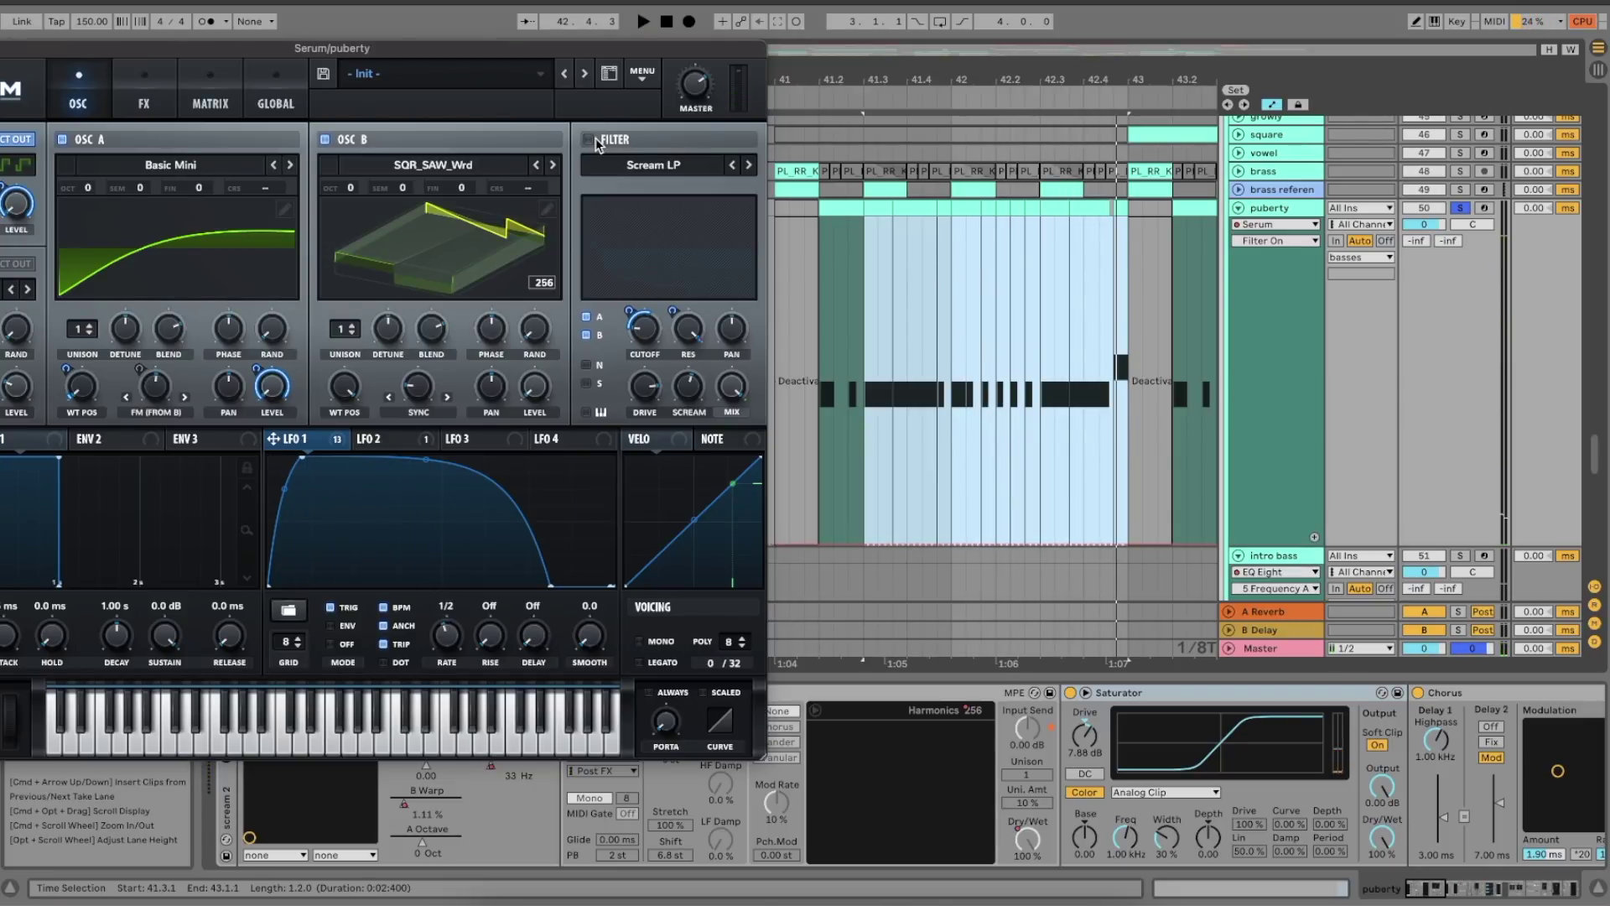
{"action": "left_click", "coordinate": [595, 141]}
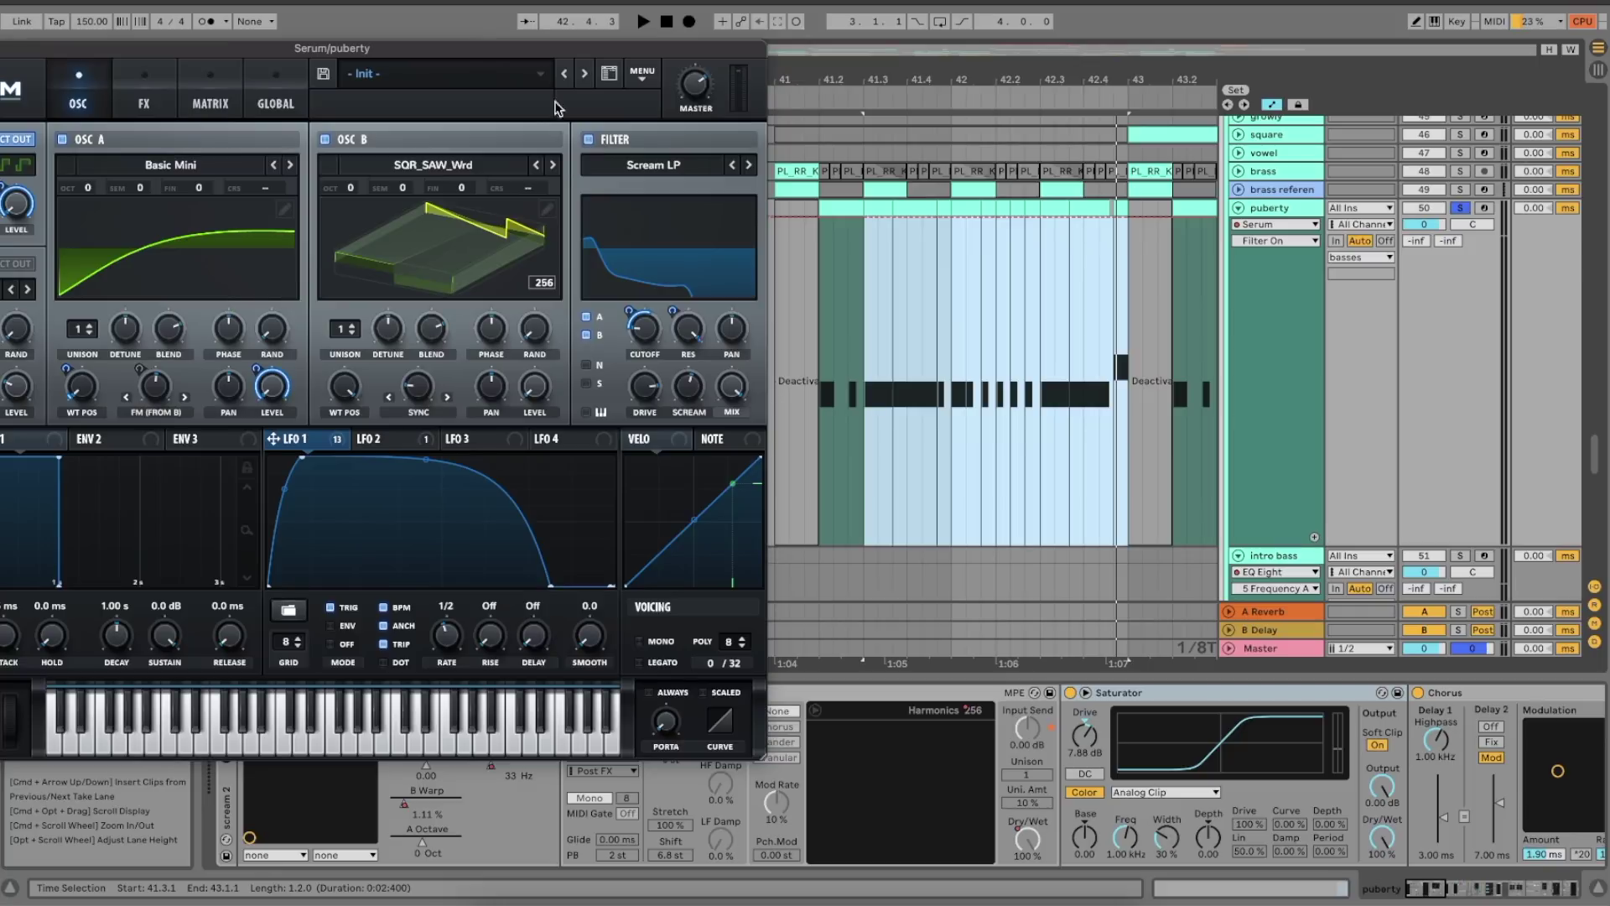
- Bring the whole Serum window into view and examine its effects page from Hyper down to Filter, including LFO 1's destinations
{"action": "left_click_drag", "start_coordinate": [481, 53], "coordinate": [584, 21]}
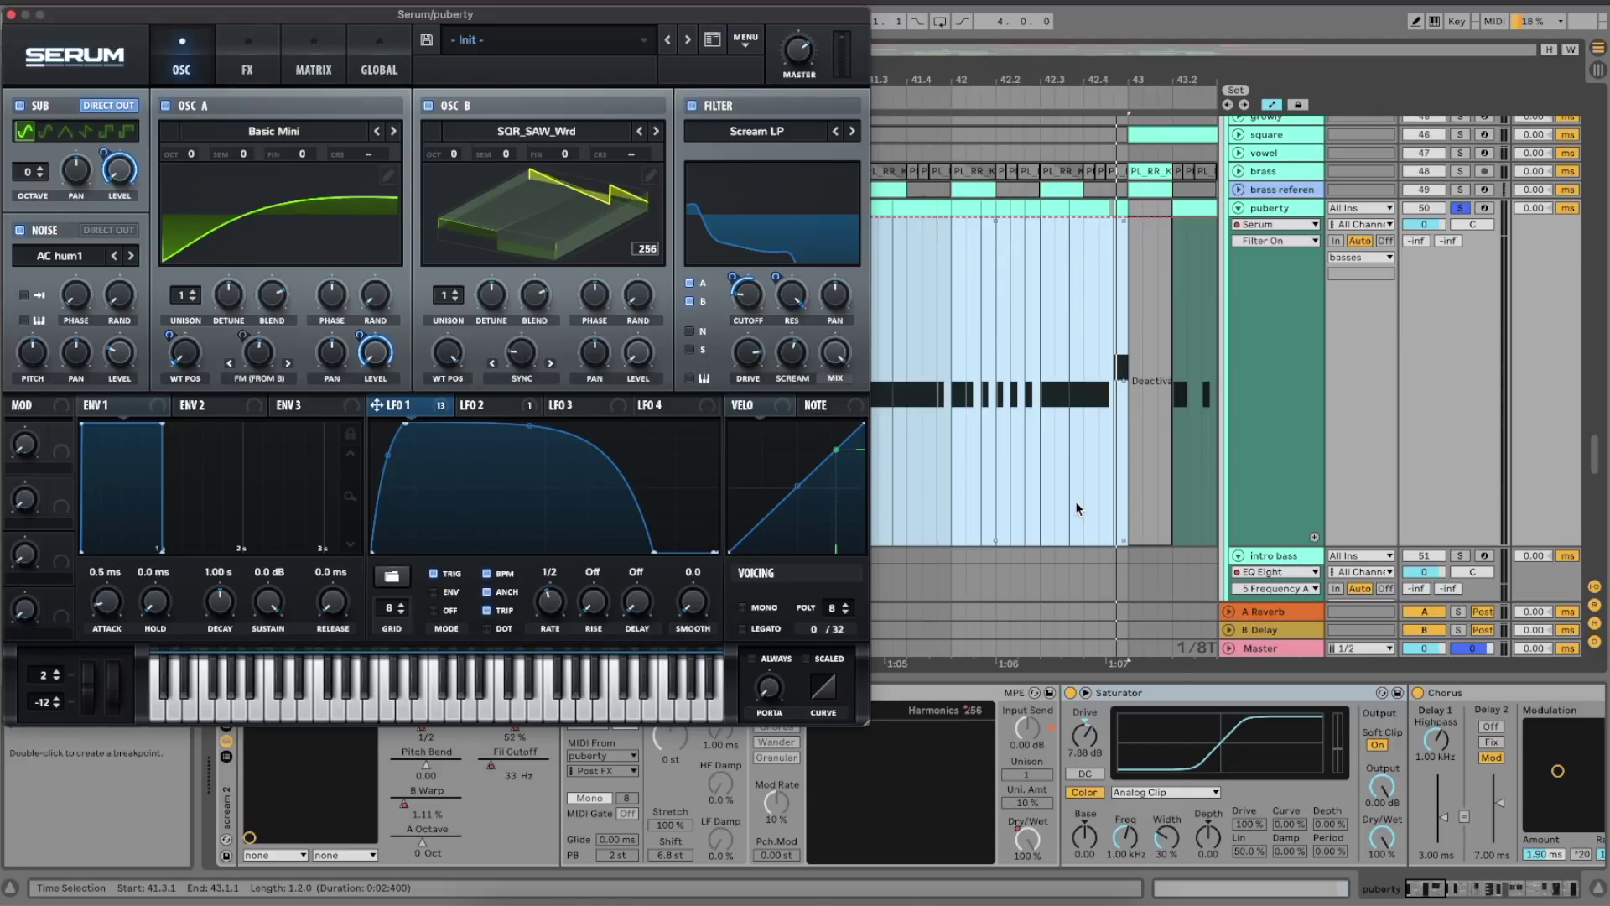
{"action": "left_click", "coordinate": [247, 50]}
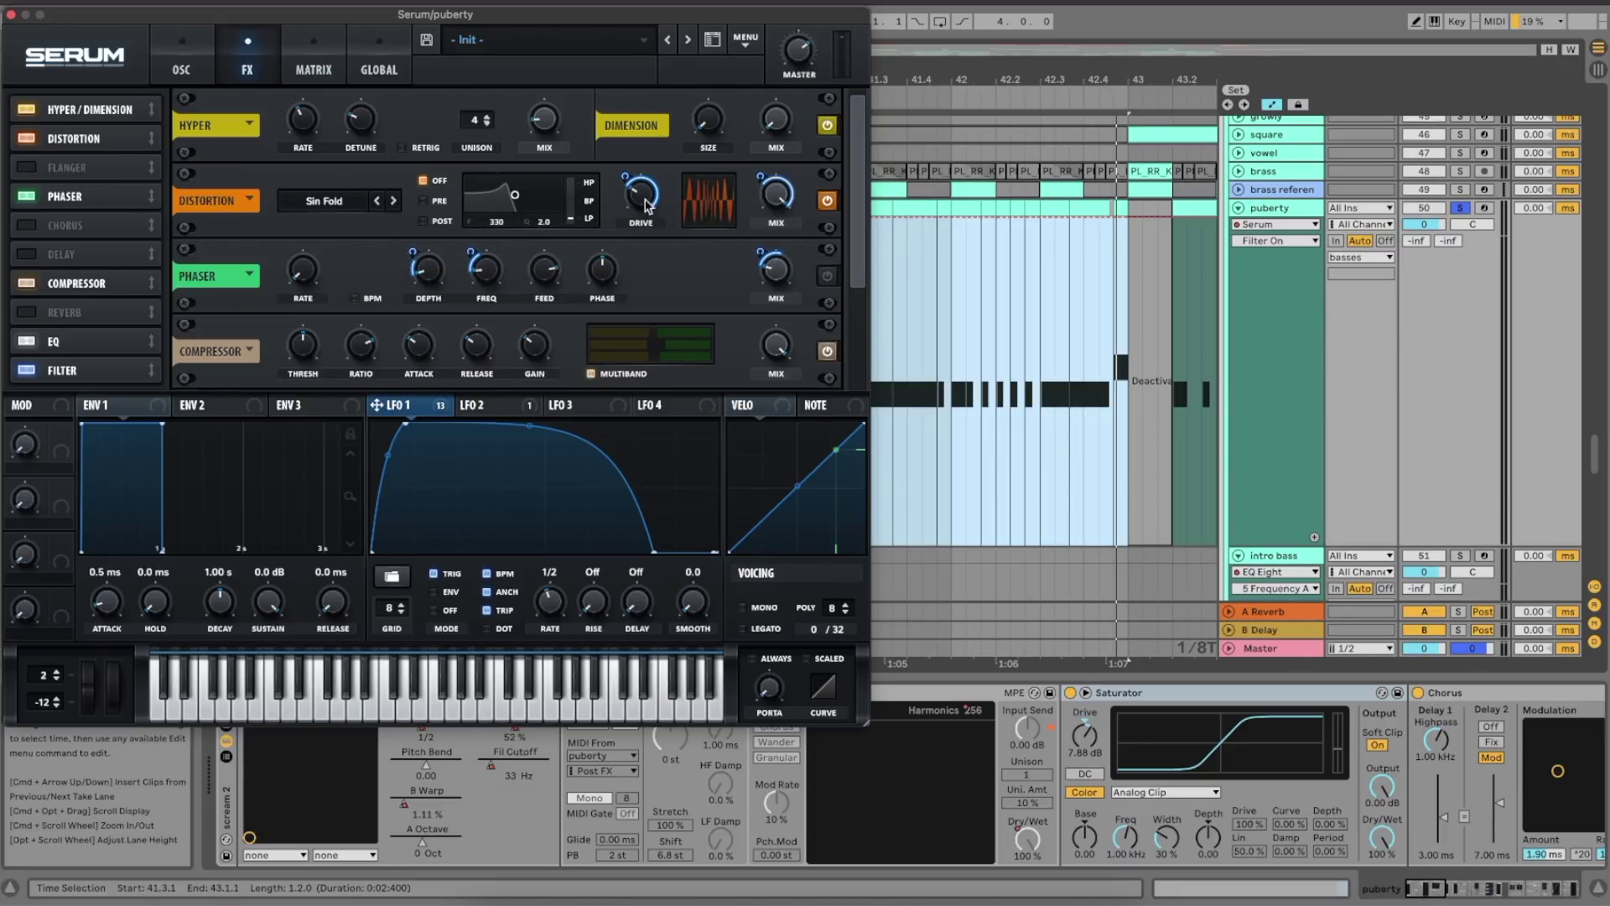
{"action": "mouse_move", "coordinate": [379, 409]}
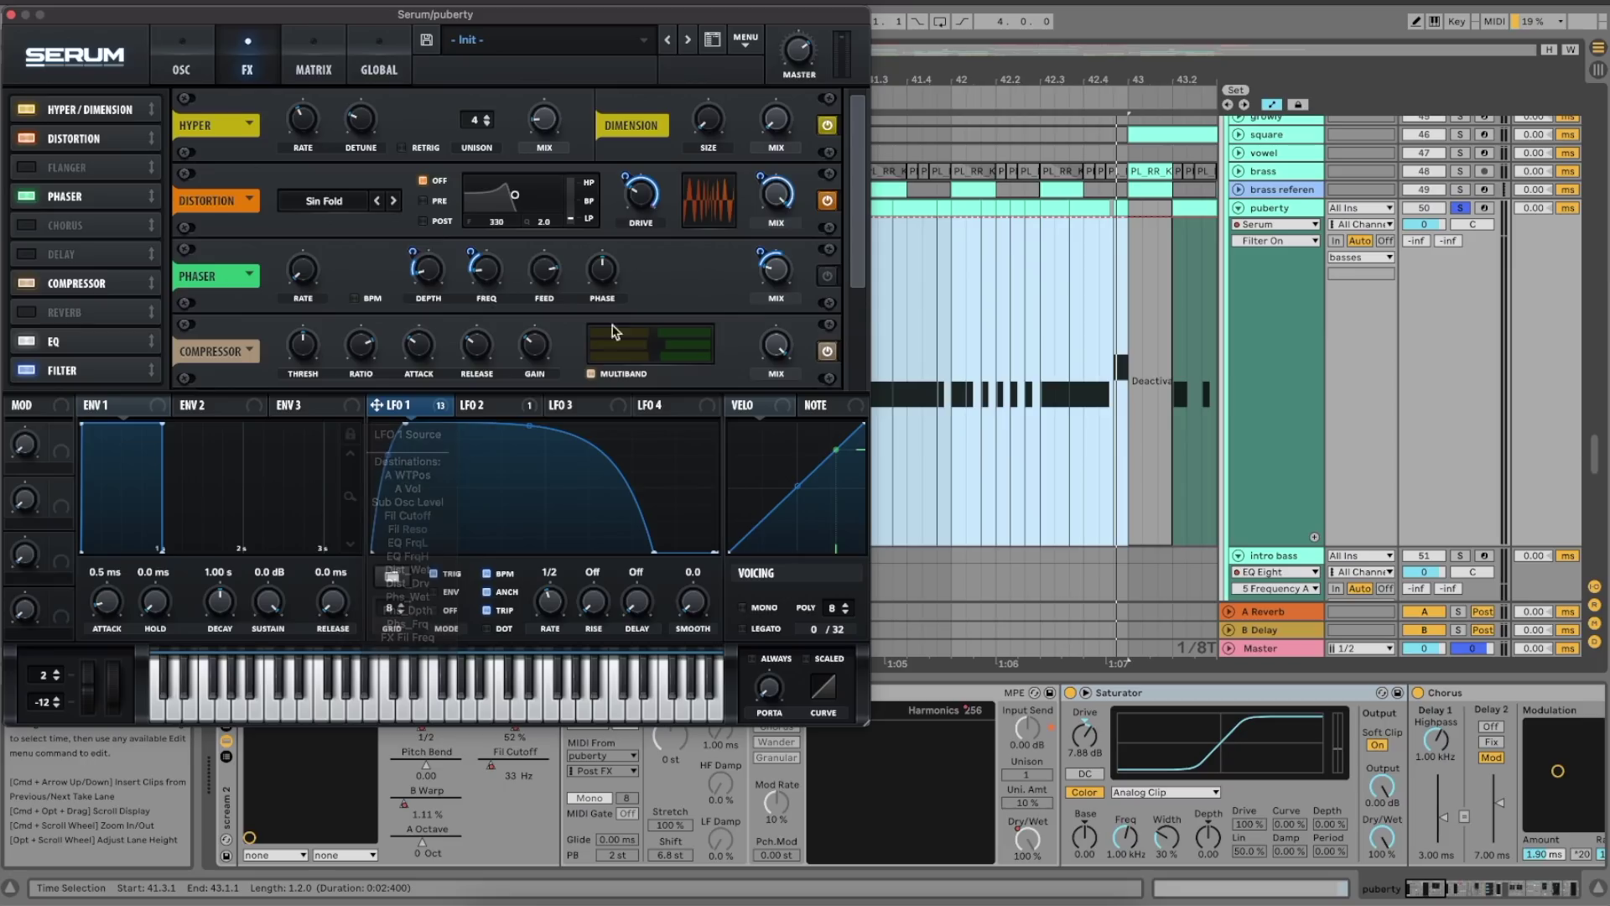
{"action": "scroll", "coordinate": [852, 295], "scroll_direction": "down", "scroll_amount": 3}
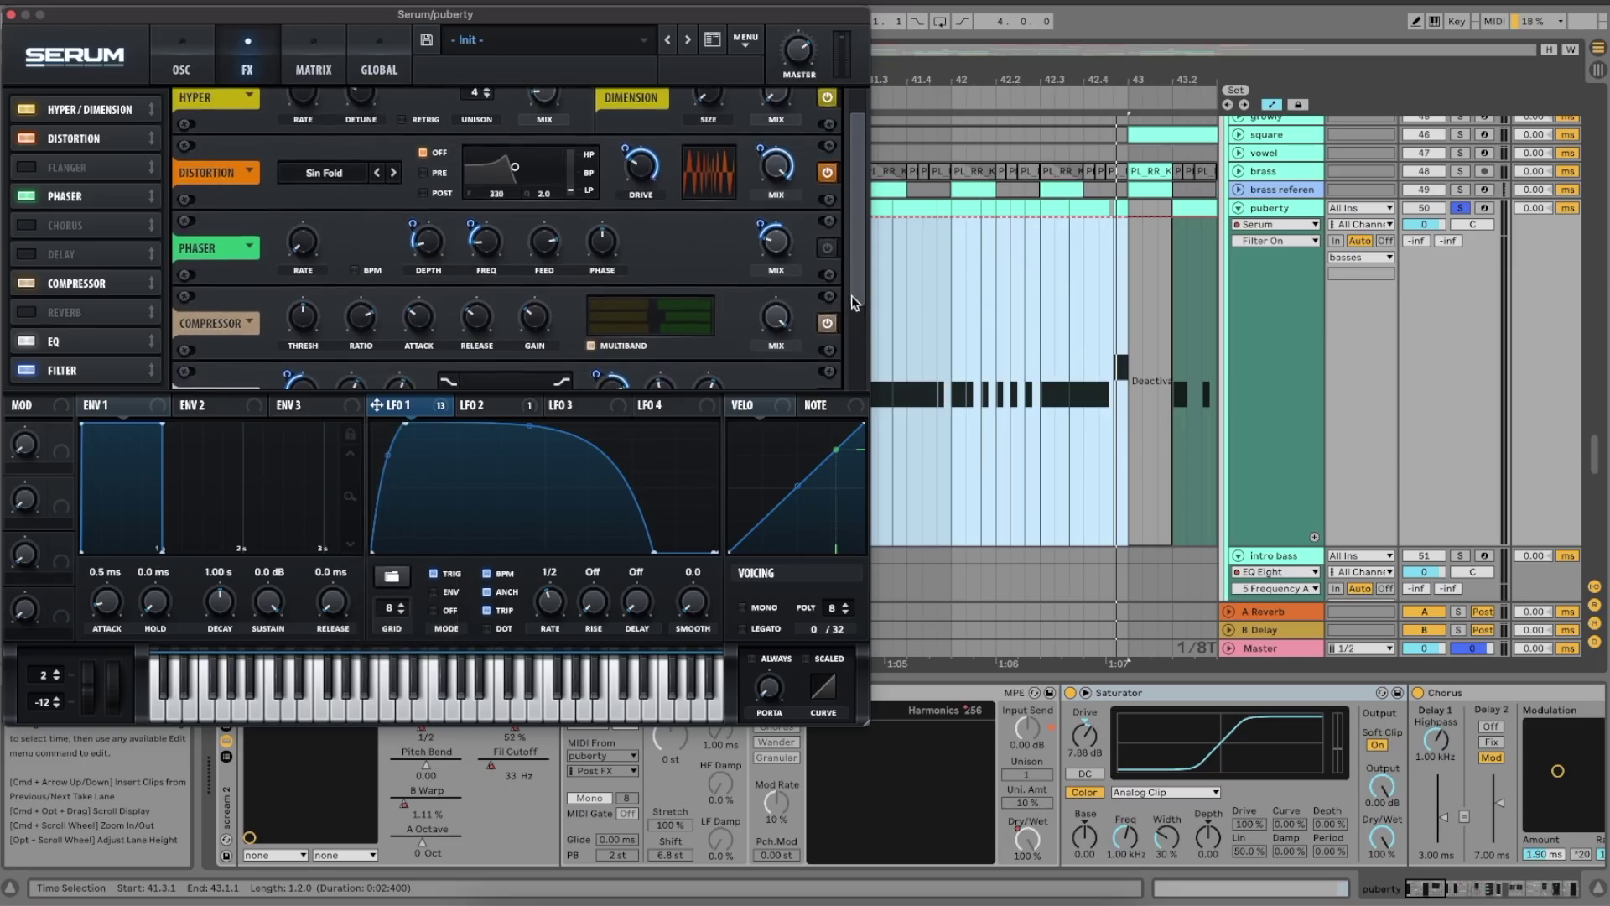
{"action": "scroll", "coordinate": [852, 297], "scroll_direction": "down", "scroll_amount": 3}
{"action": "scroll", "coordinate": [846, 338], "scroll_direction": "down", "scroll_amount": 4}
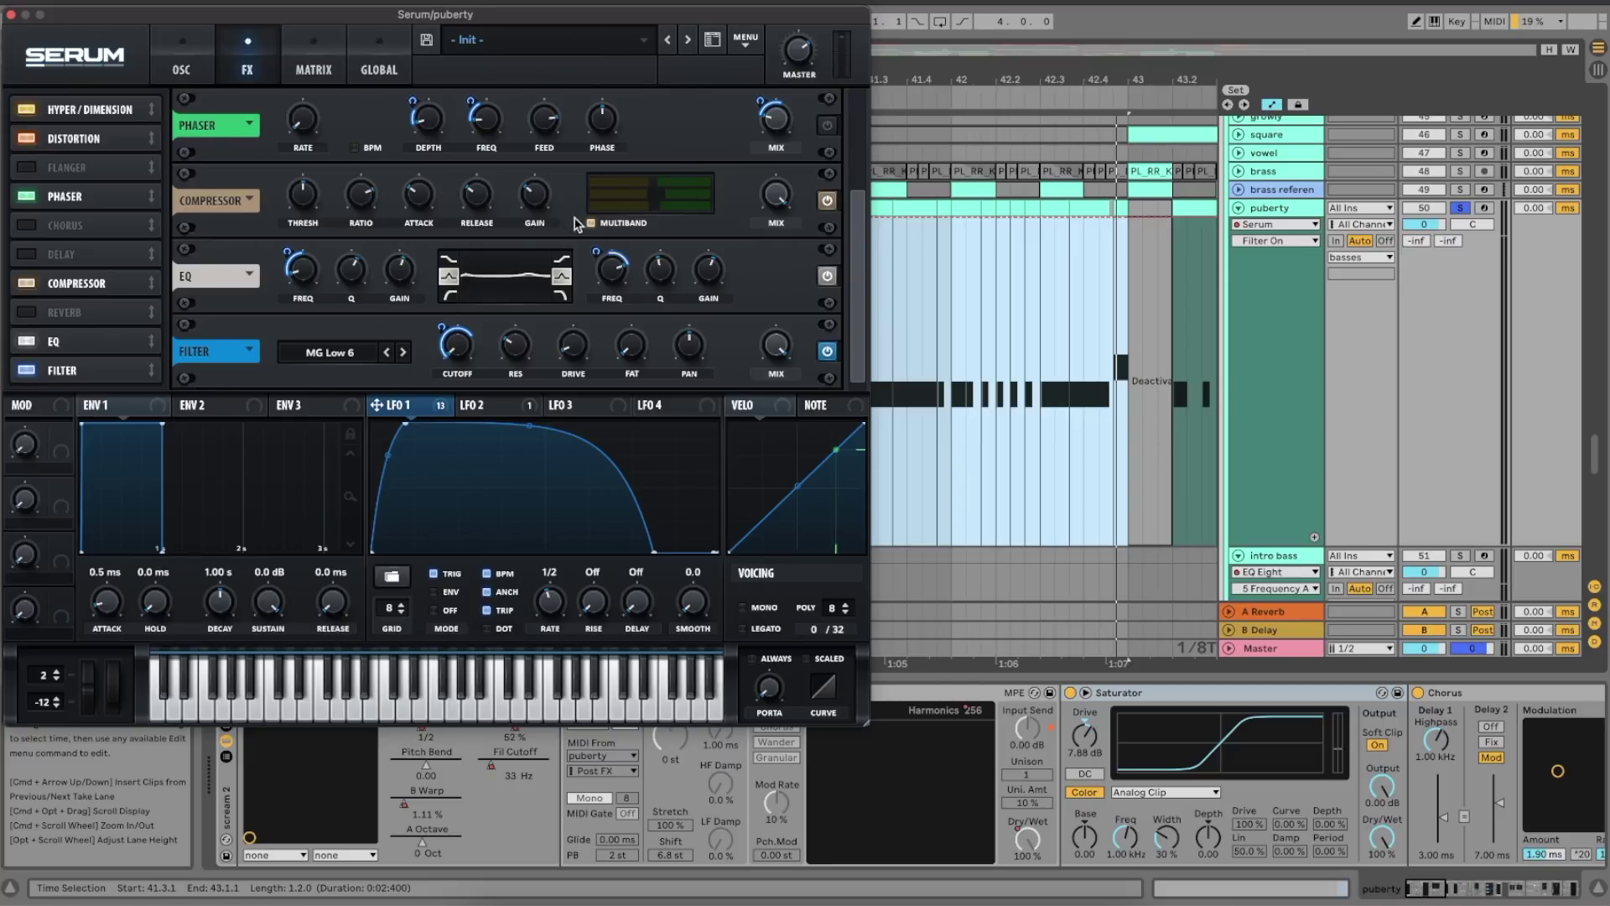
- Audition the puberty bass from Serum's effects page and bypass the MG Low 6 filter for comparison
{"action": "left_click", "coordinate": [531, 197]}
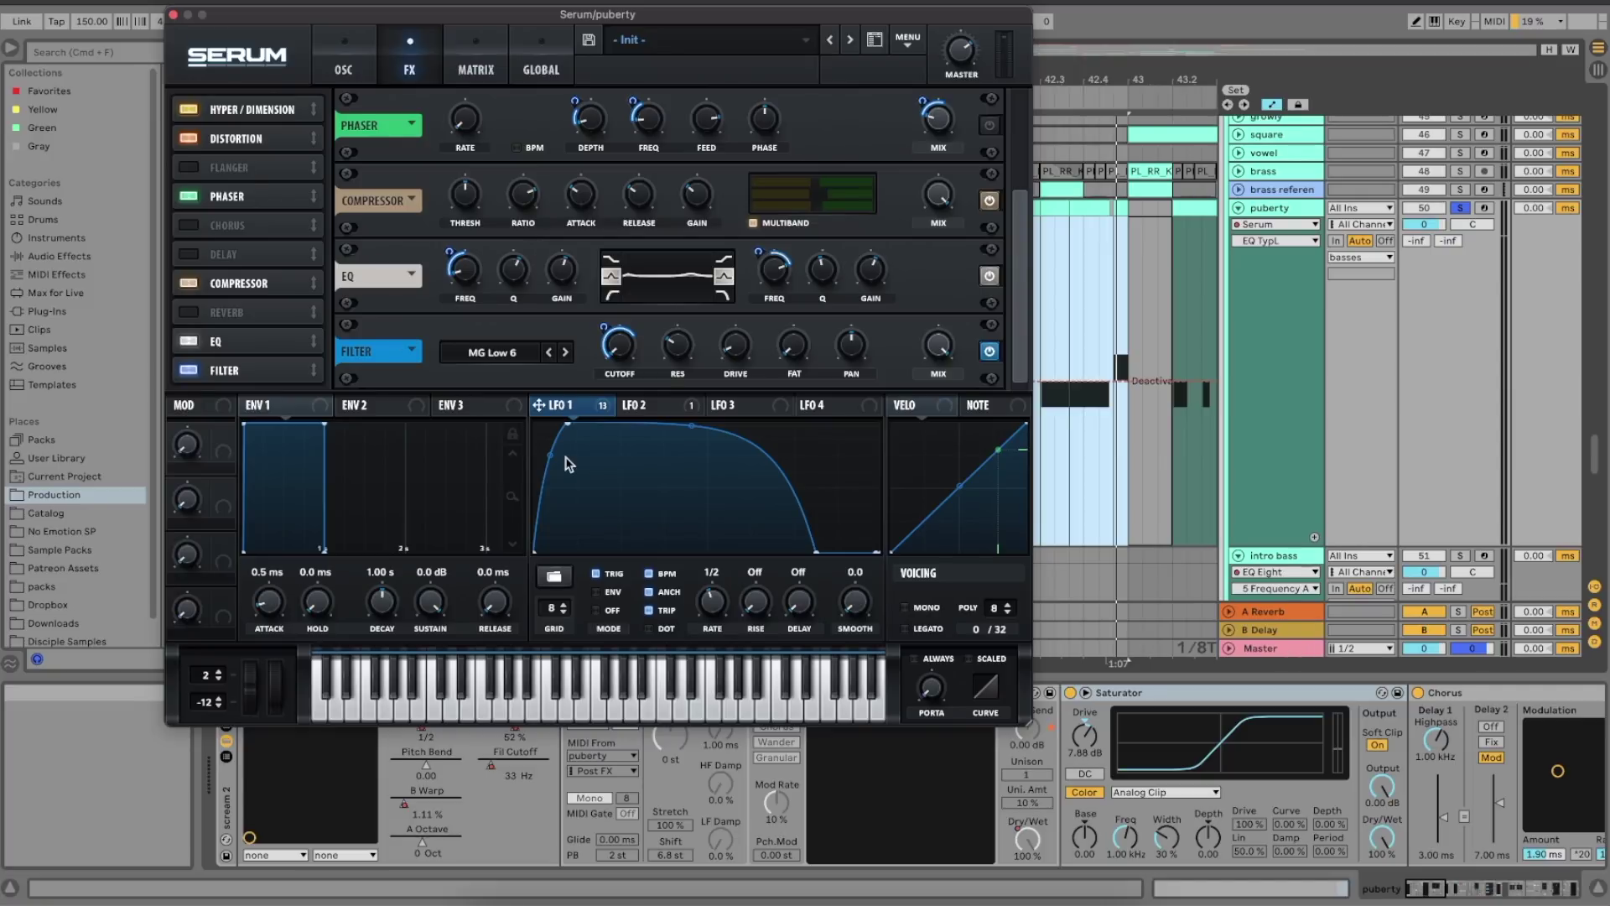
{"action": "mouse_move", "coordinate": [543, 424]}
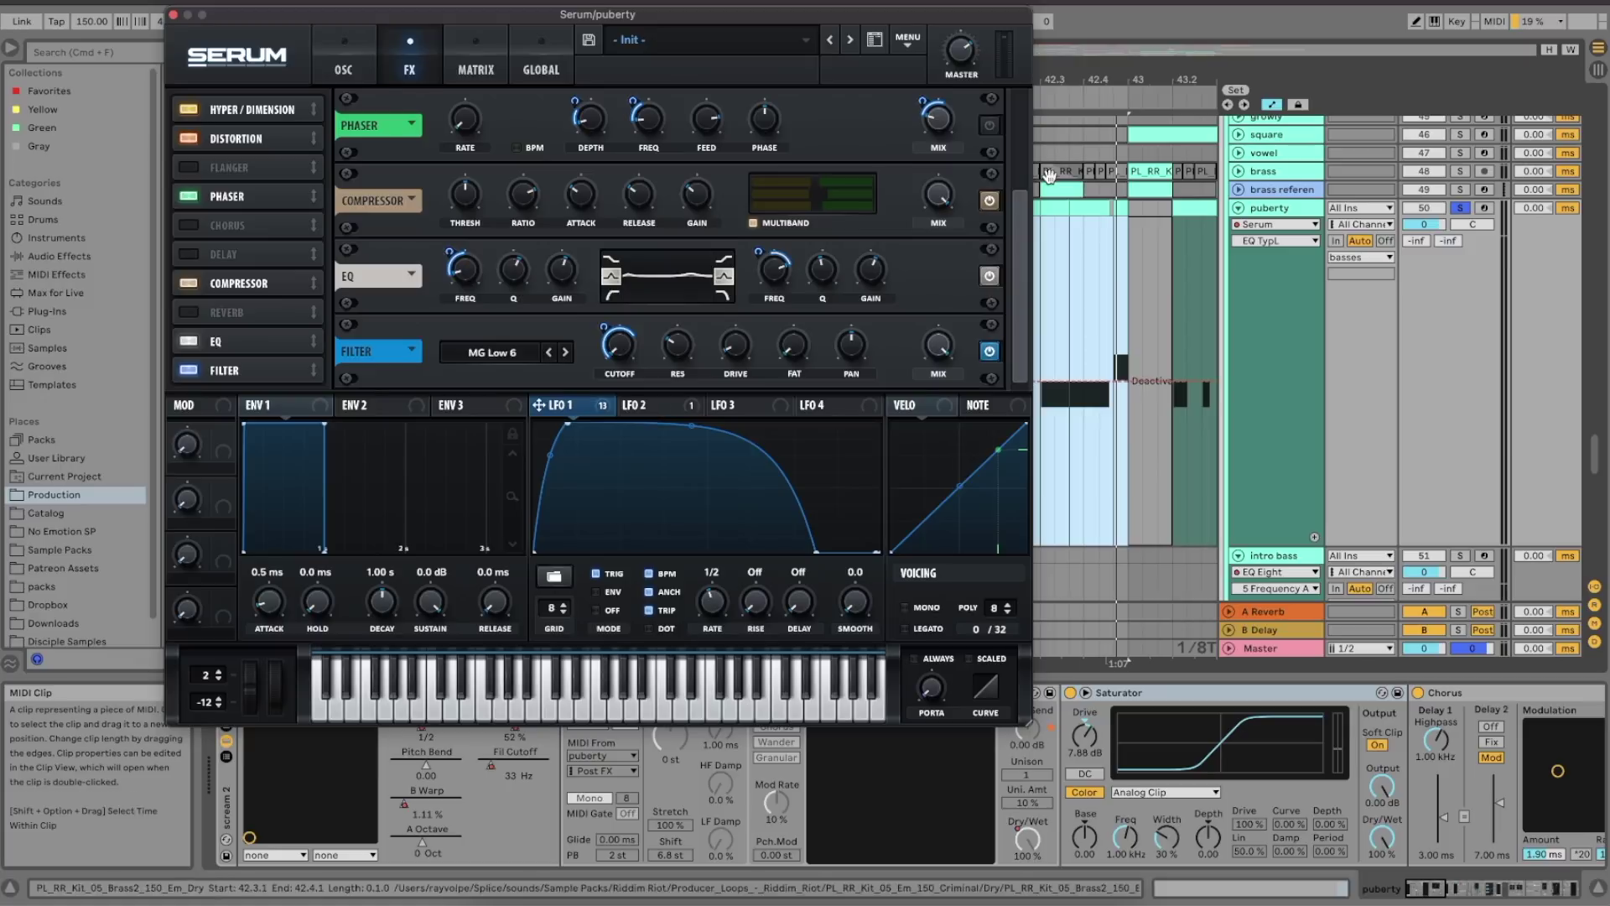
{"action": "key", "text": "space"}
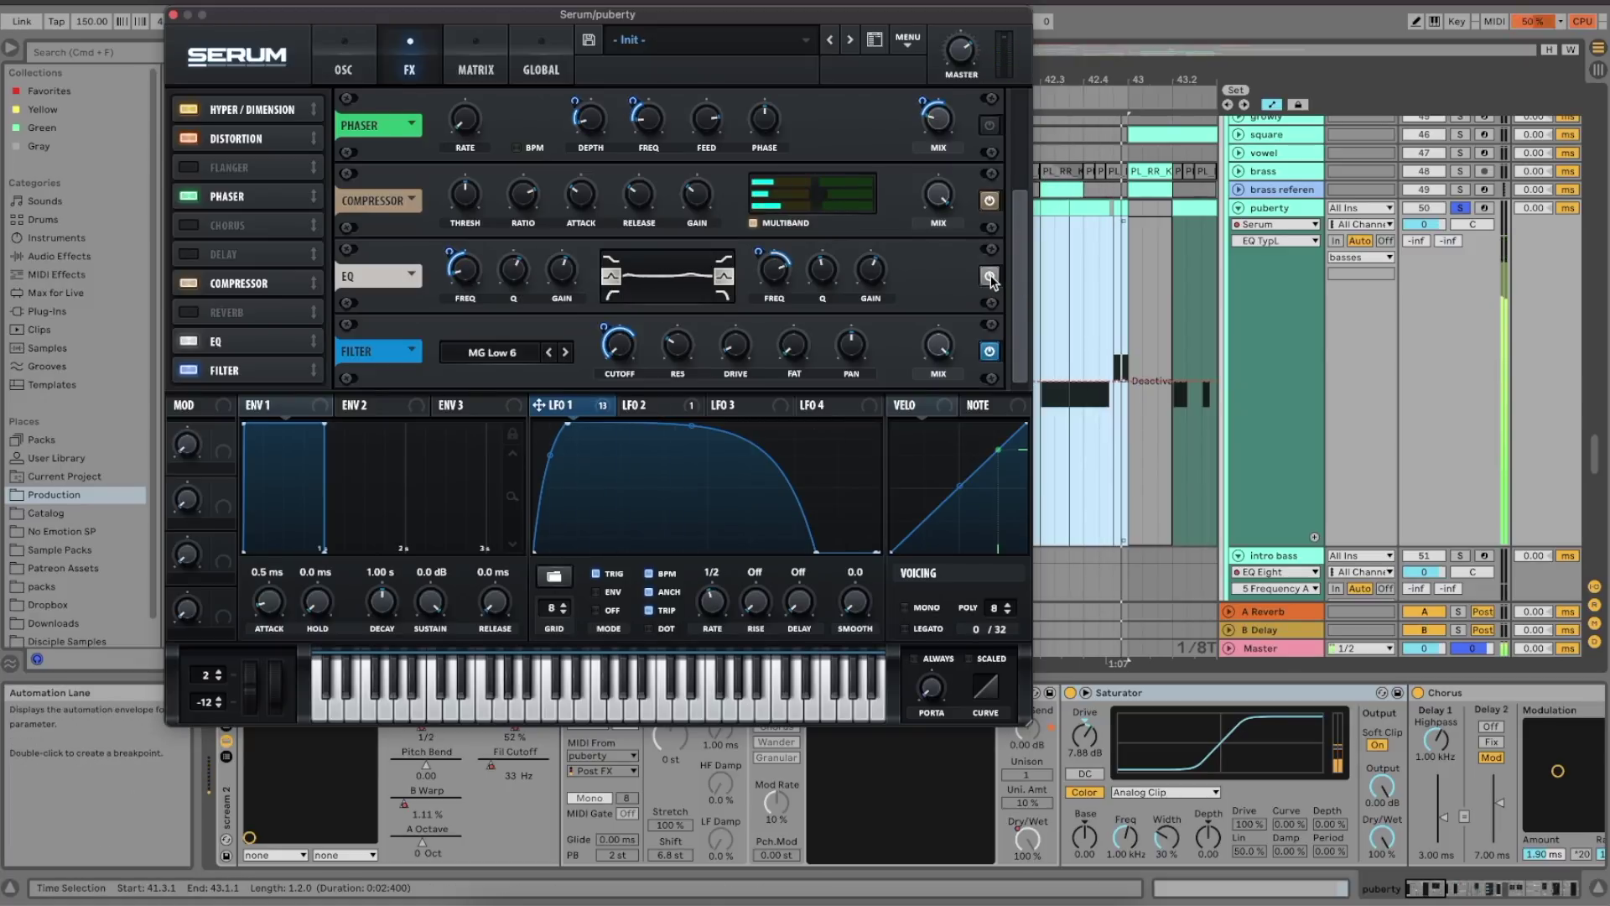
{"action": "key", "text": "space"}
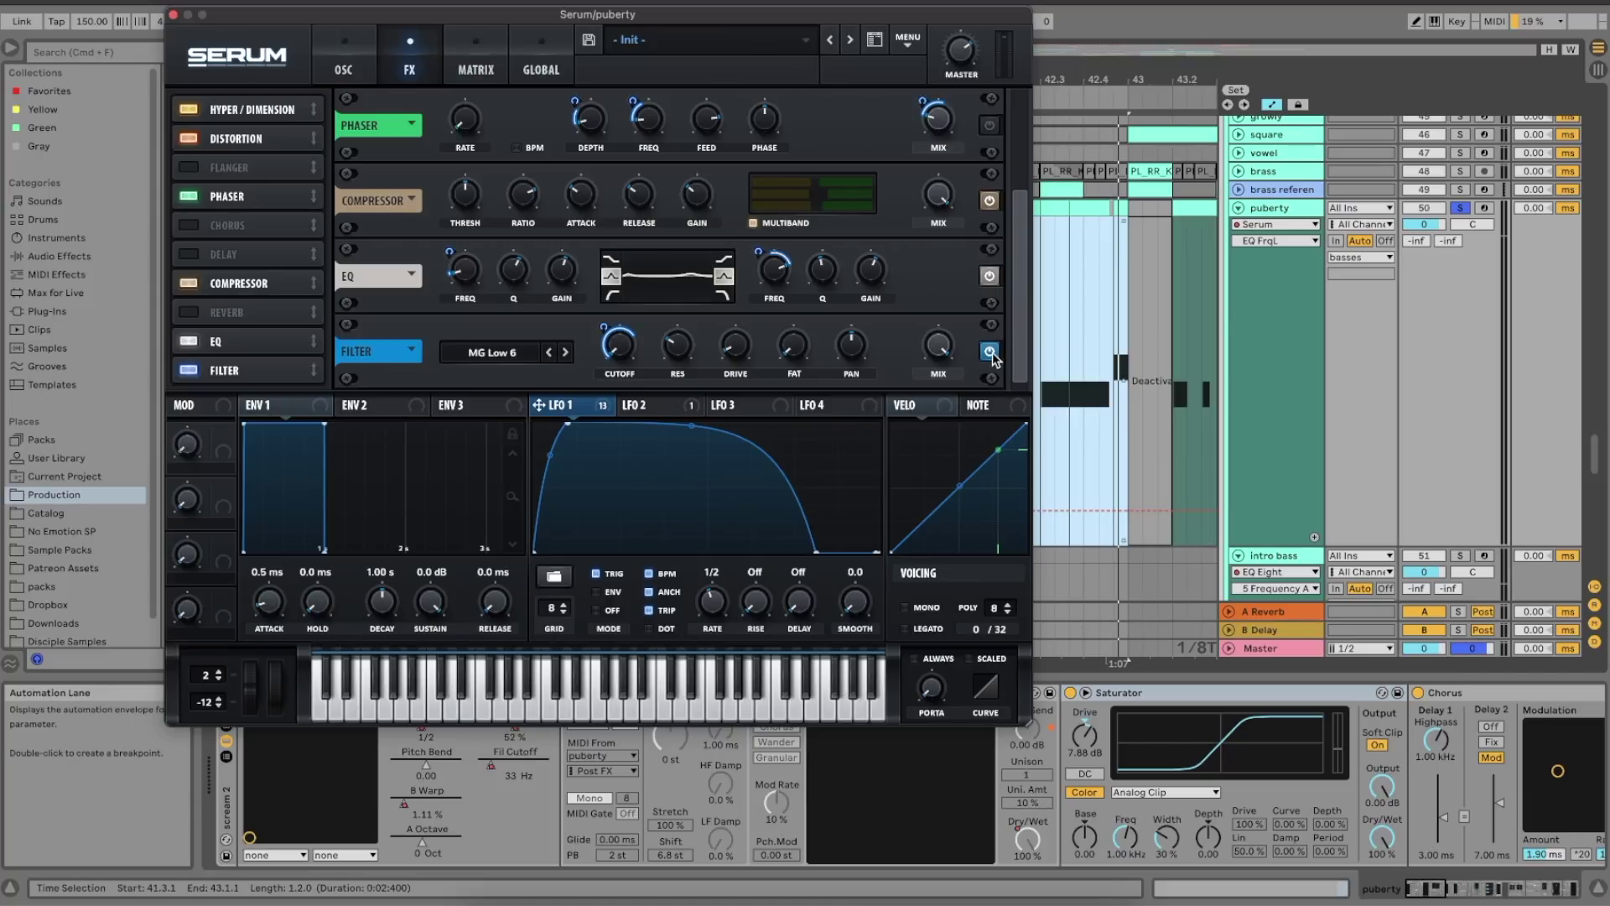
{"action": "key", "text": "space"}
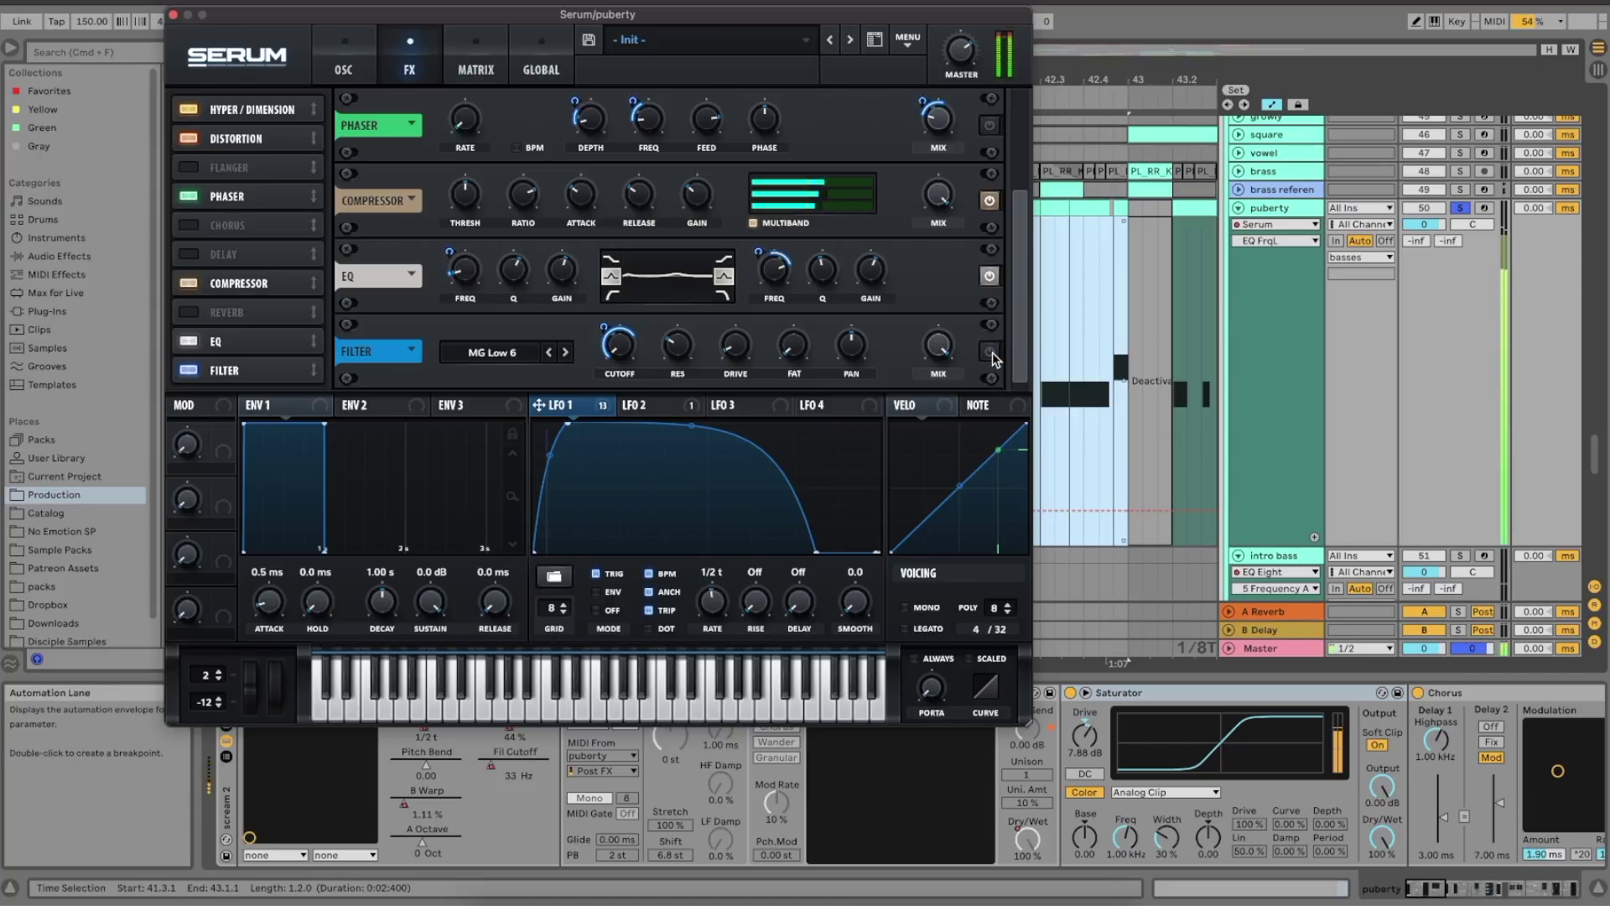
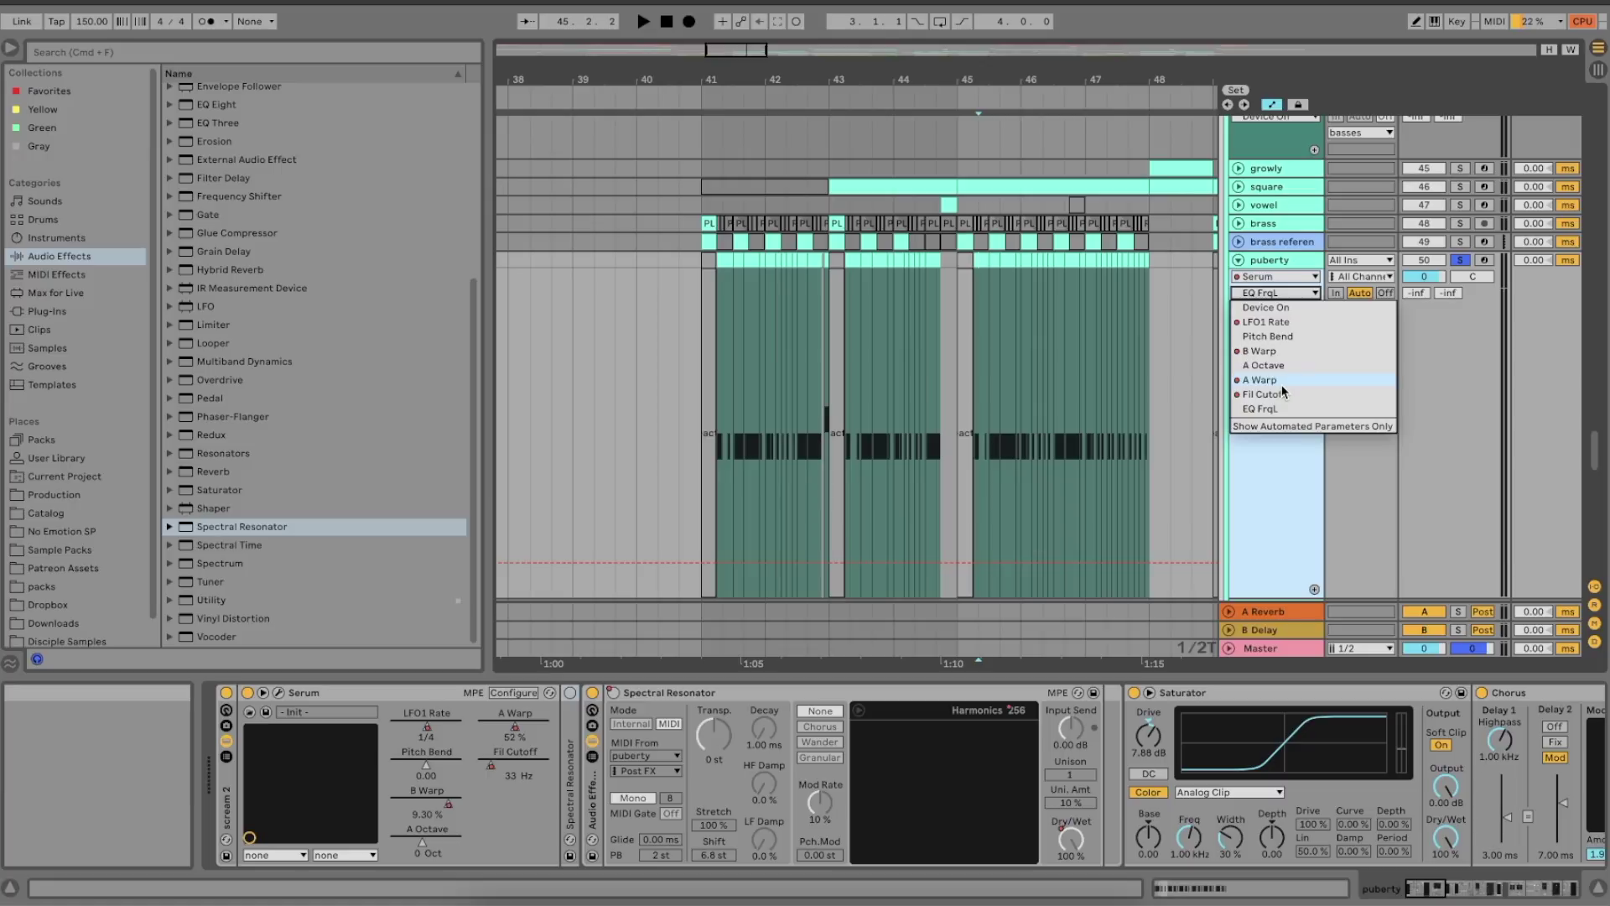
- Display the puberty track's B Warp automation and play the drop from bar 45
{"action": "left_click", "coordinate": [1291, 352]}
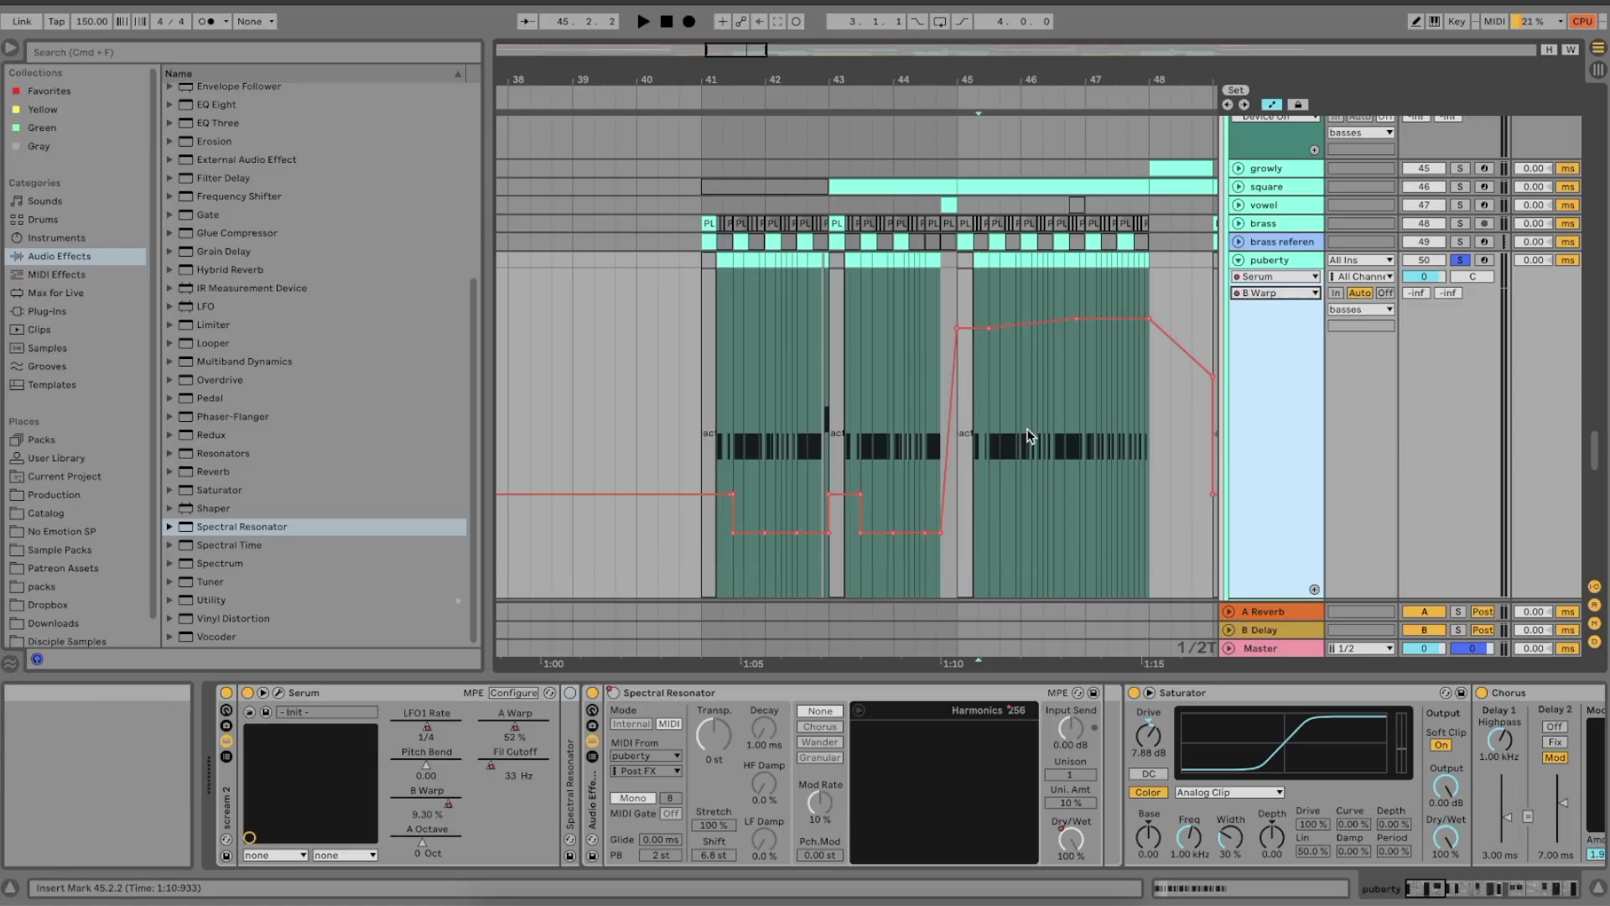
{"action": "left_click", "coordinate": [973, 299]}
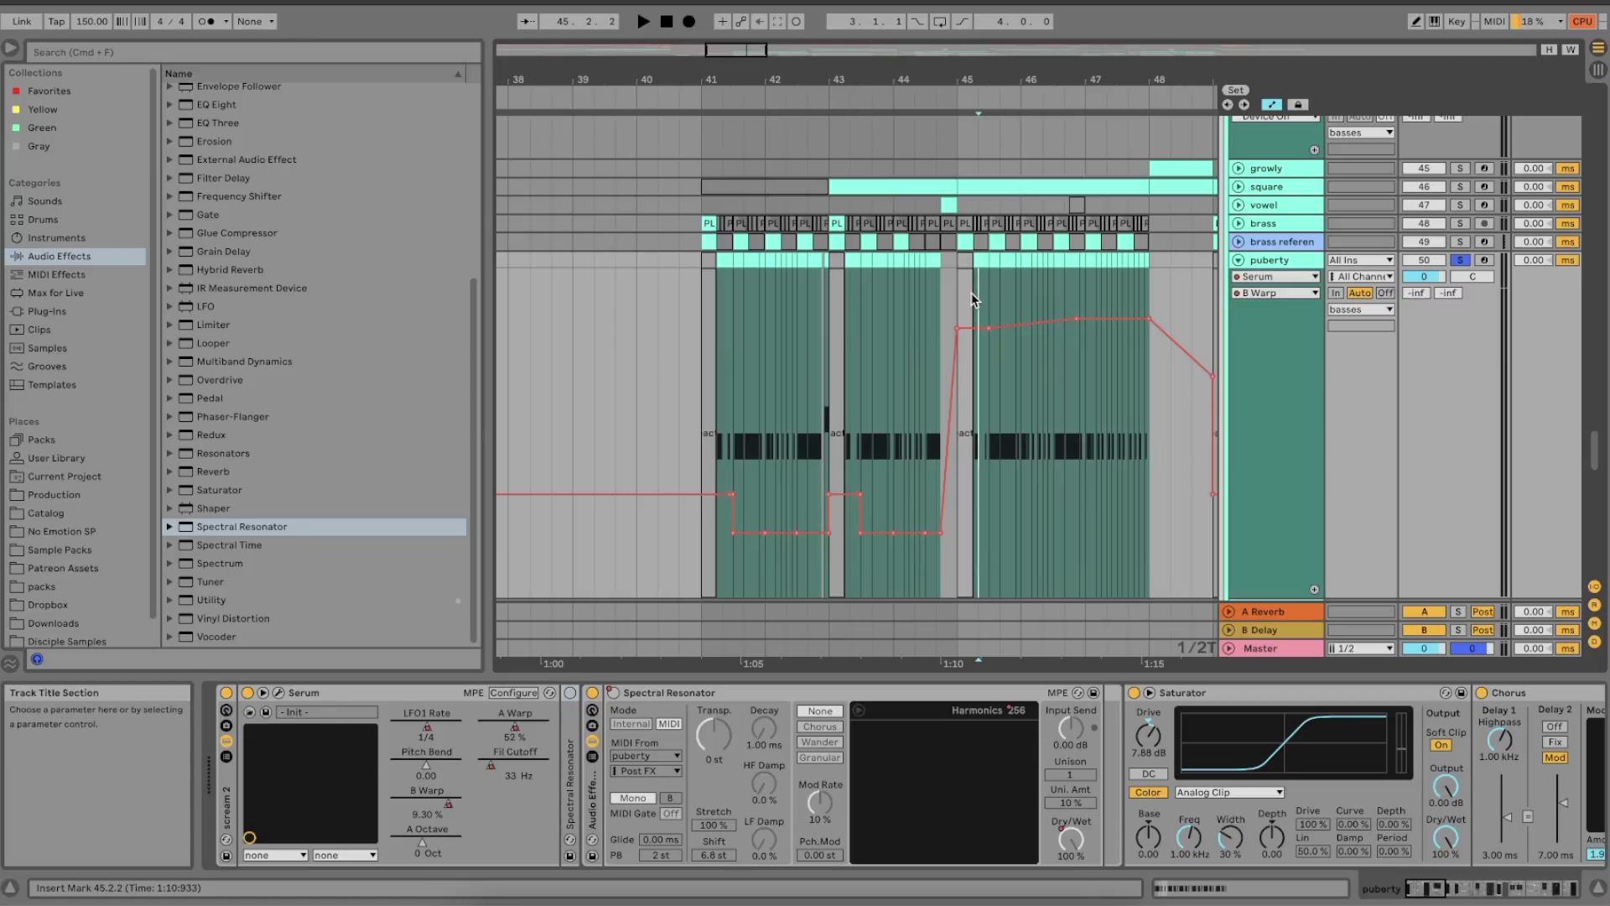
{"action": "key", "text": "space"}
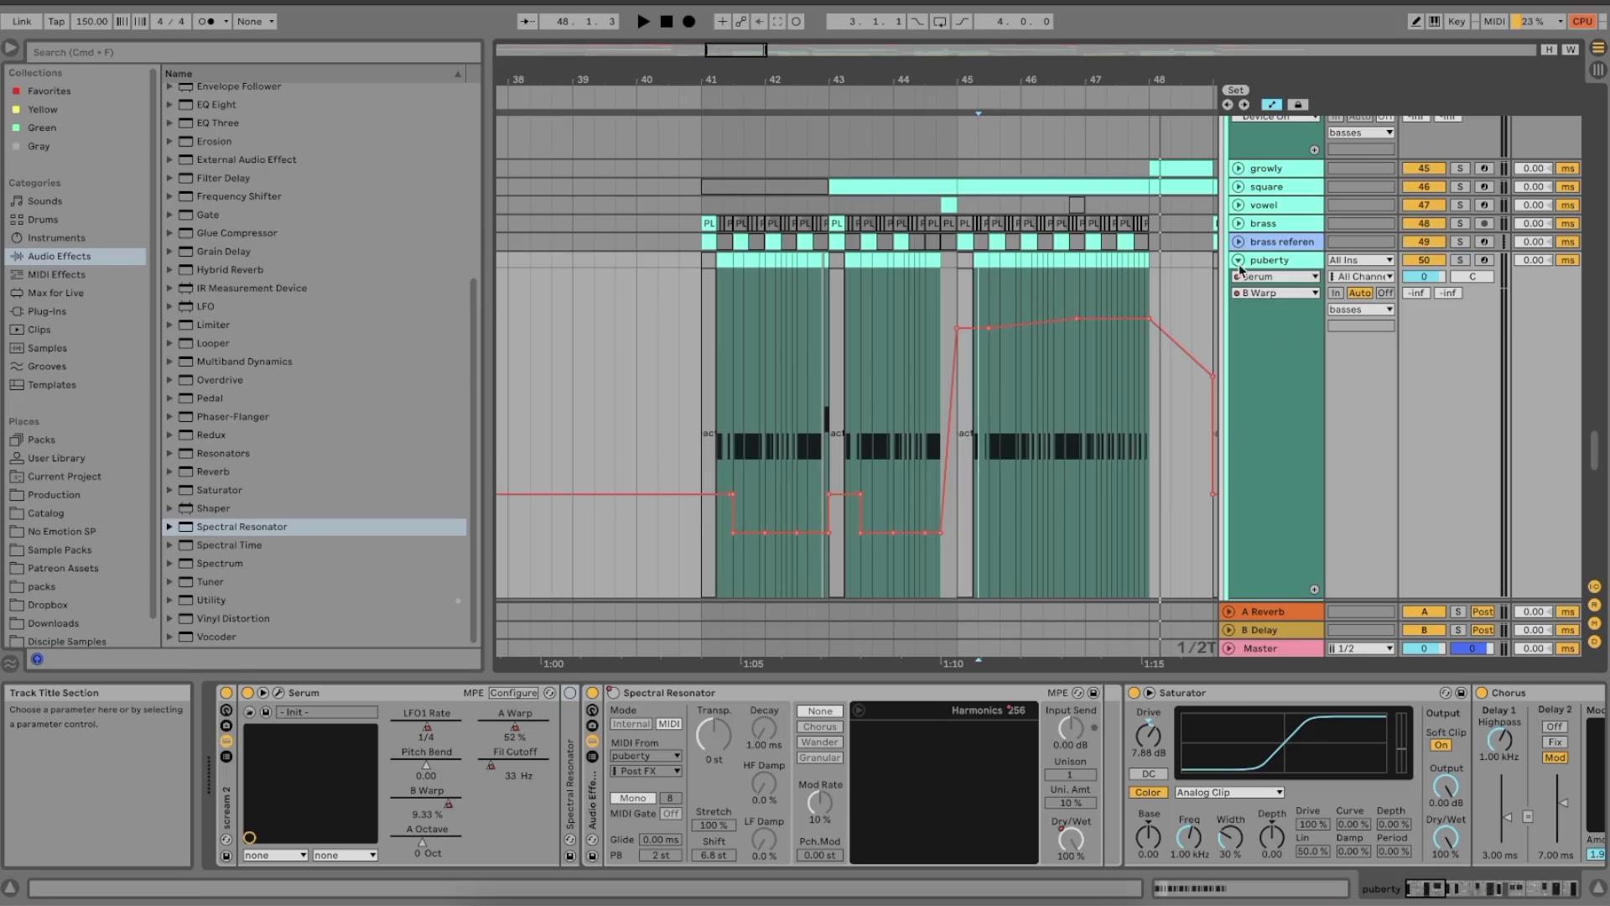
- Fold the puberty and intro bass tracks and audition the screamer track on its own
{"action": "left_click", "coordinate": [1238, 261]}
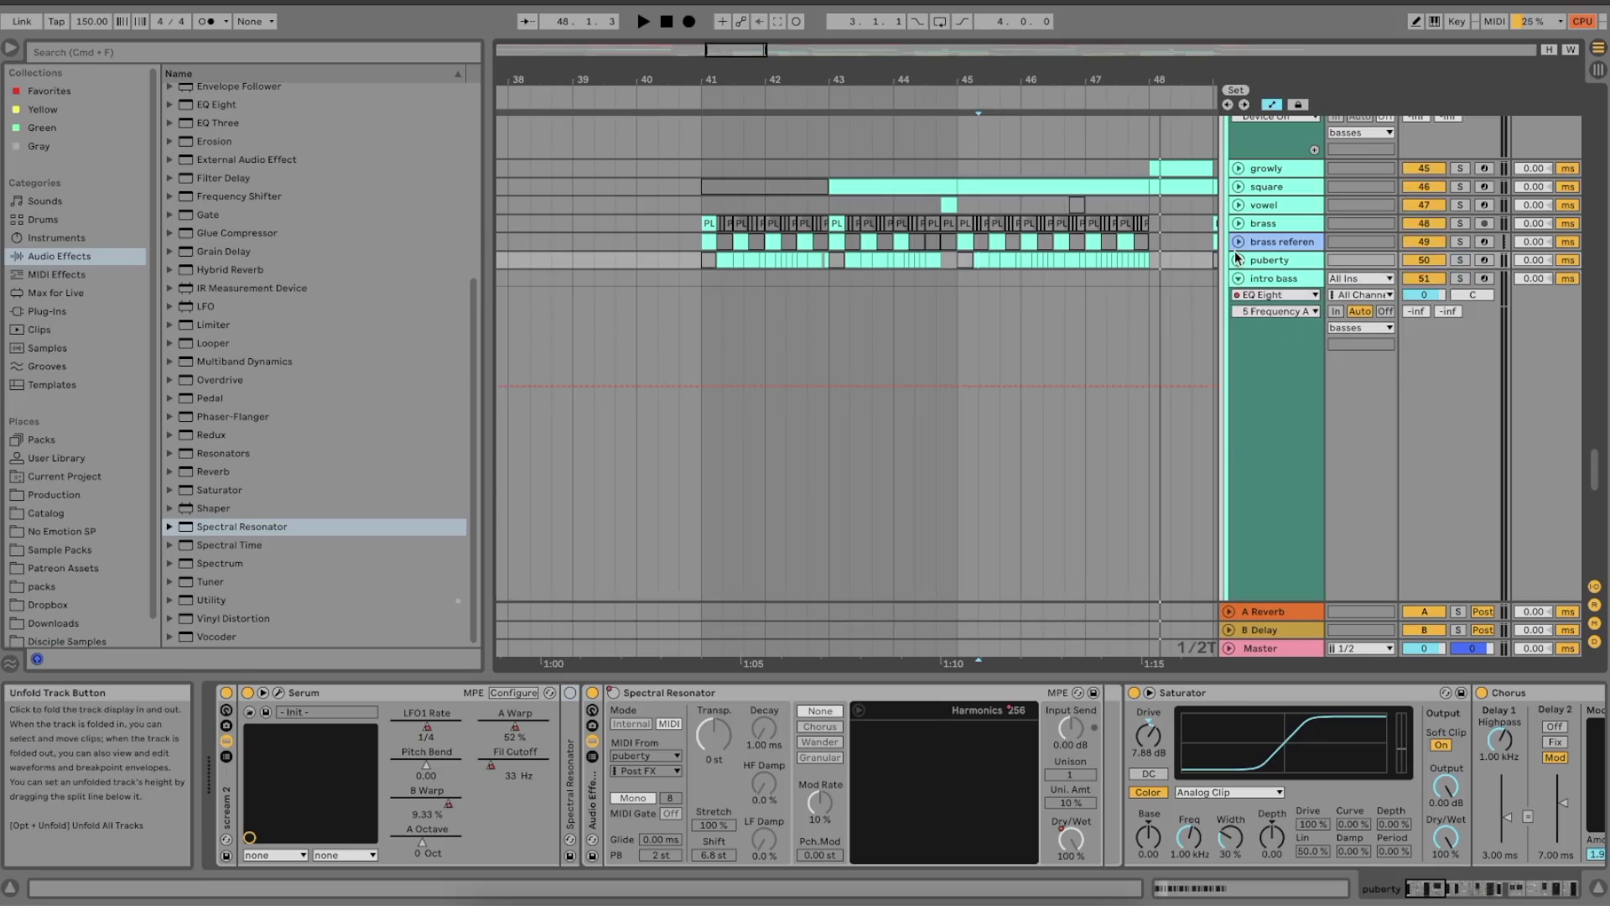
{"action": "left_click", "coordinate": [1238, 279]}
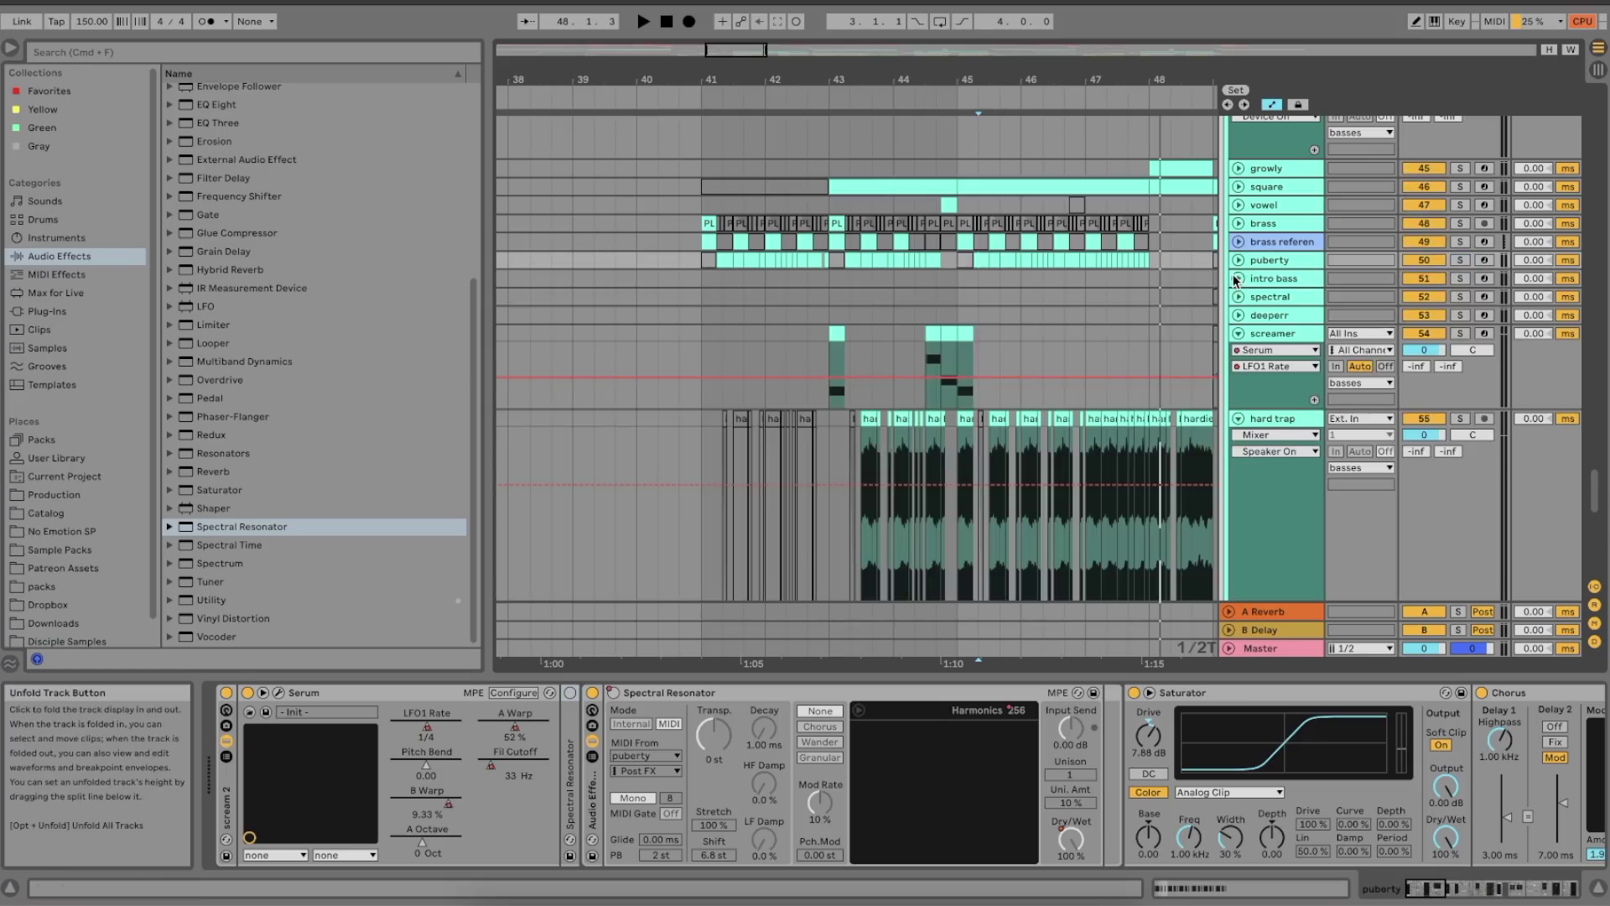
{"action": "left_click", "coordinate": [927, 327]}
{"action": "left_click", "coordinate": [1460, 333]}
{"action": "left_click", "coordinate": [820, 338]}
{"action": "key", "text": "space"}
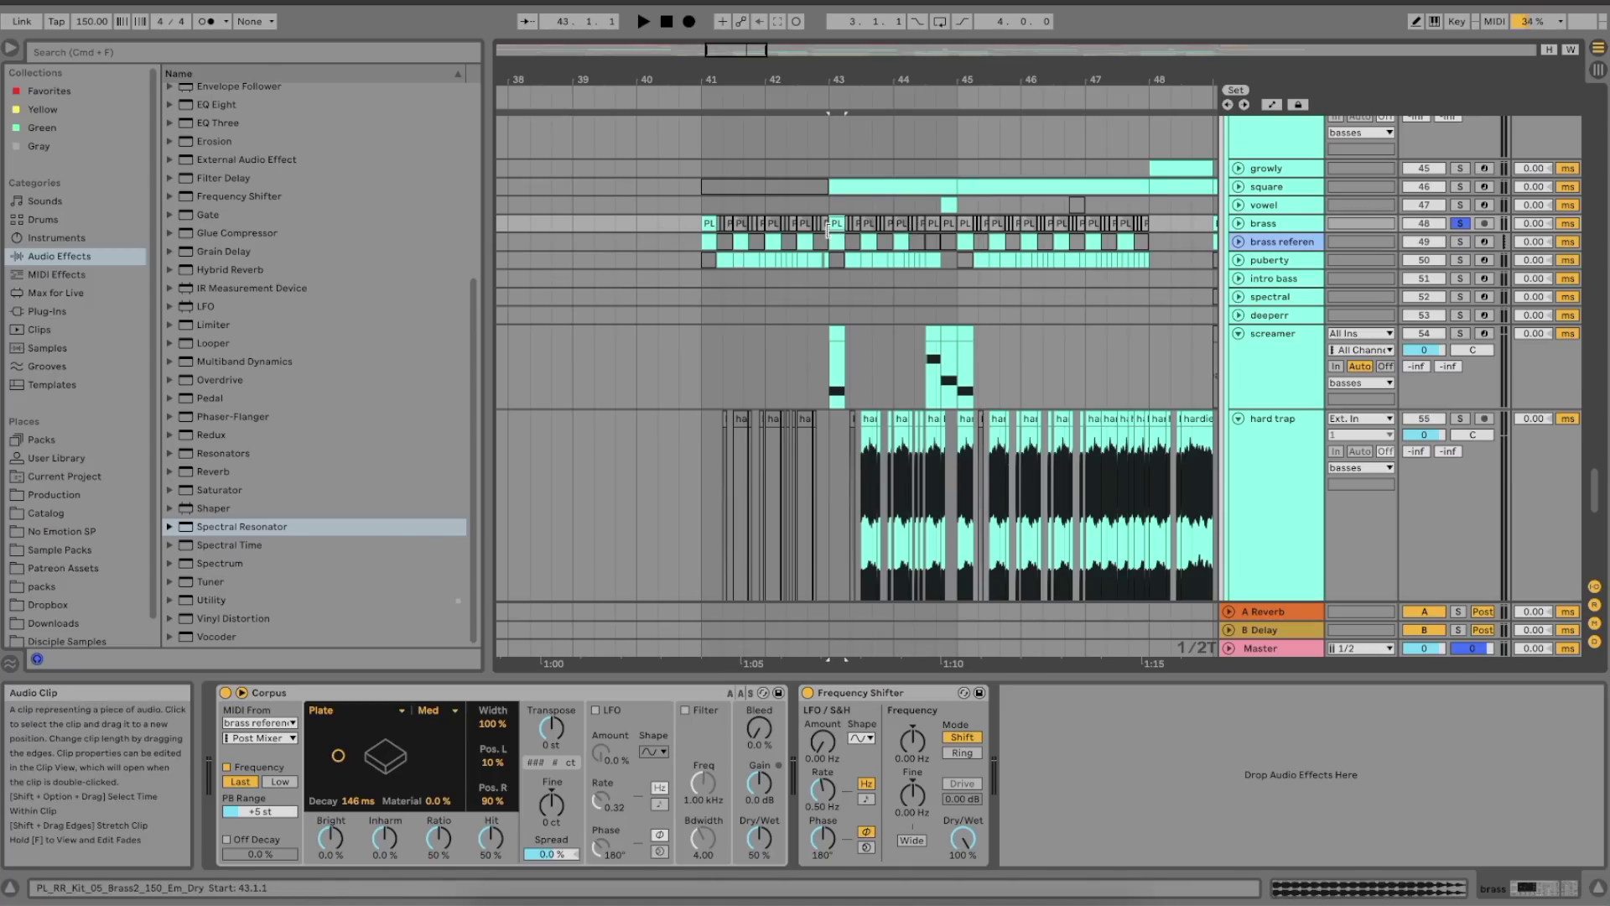
- Unfold the brass and brass reference tracks to examine their clips and the brass's Corpus device
{"action": "left_click", "coordinate": [1237, 223]}
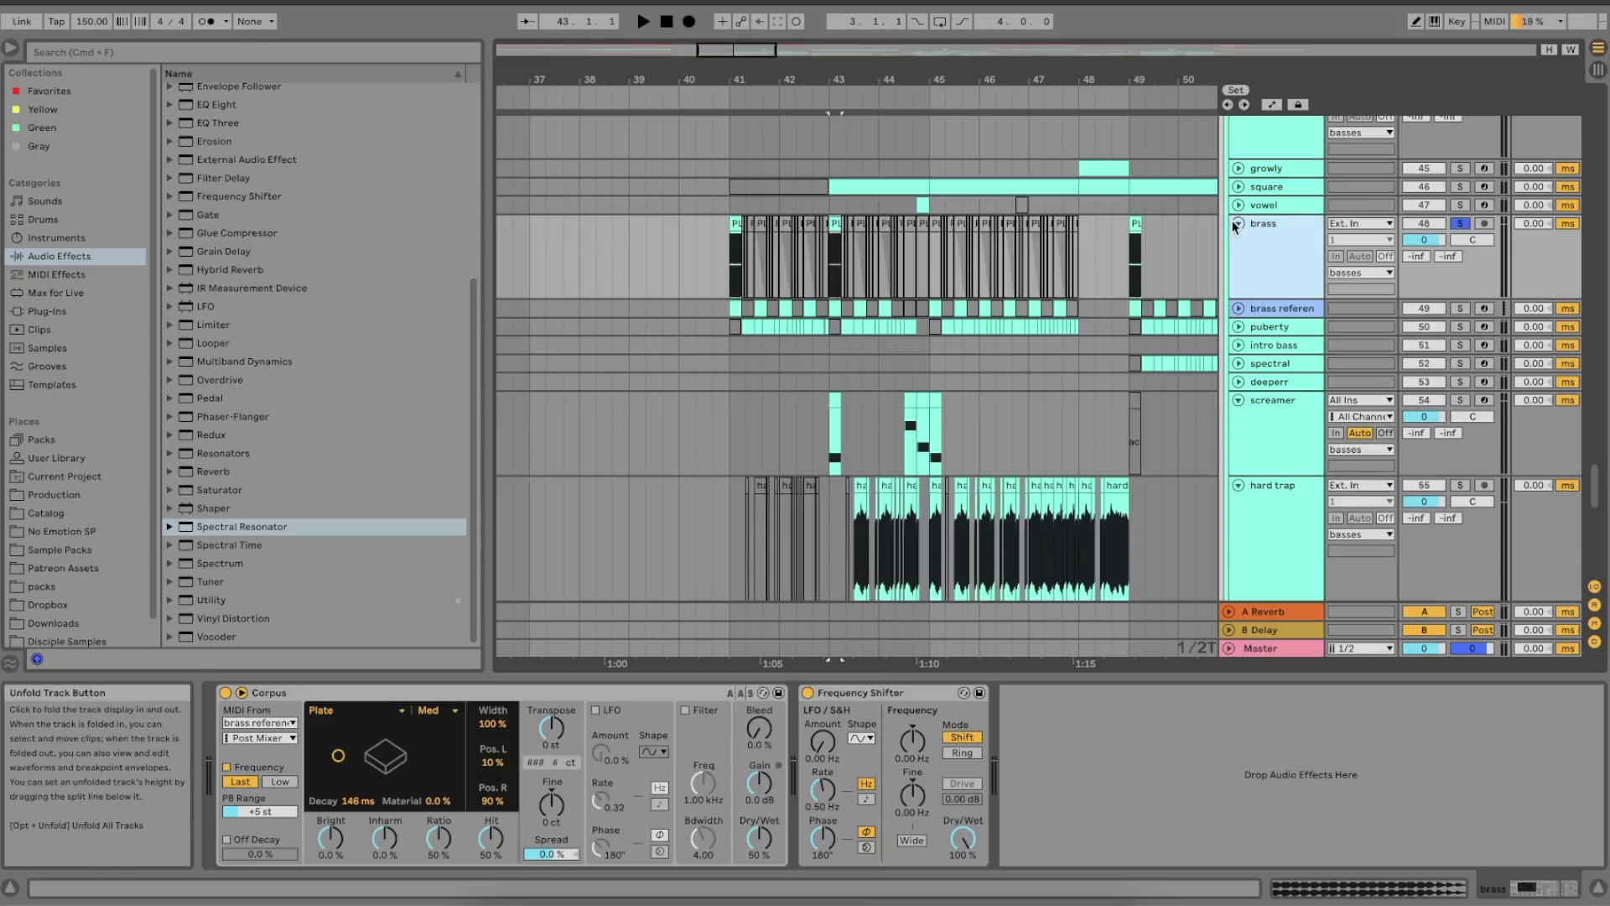
{"action": "left_click", "coordinate": [859, 258]}
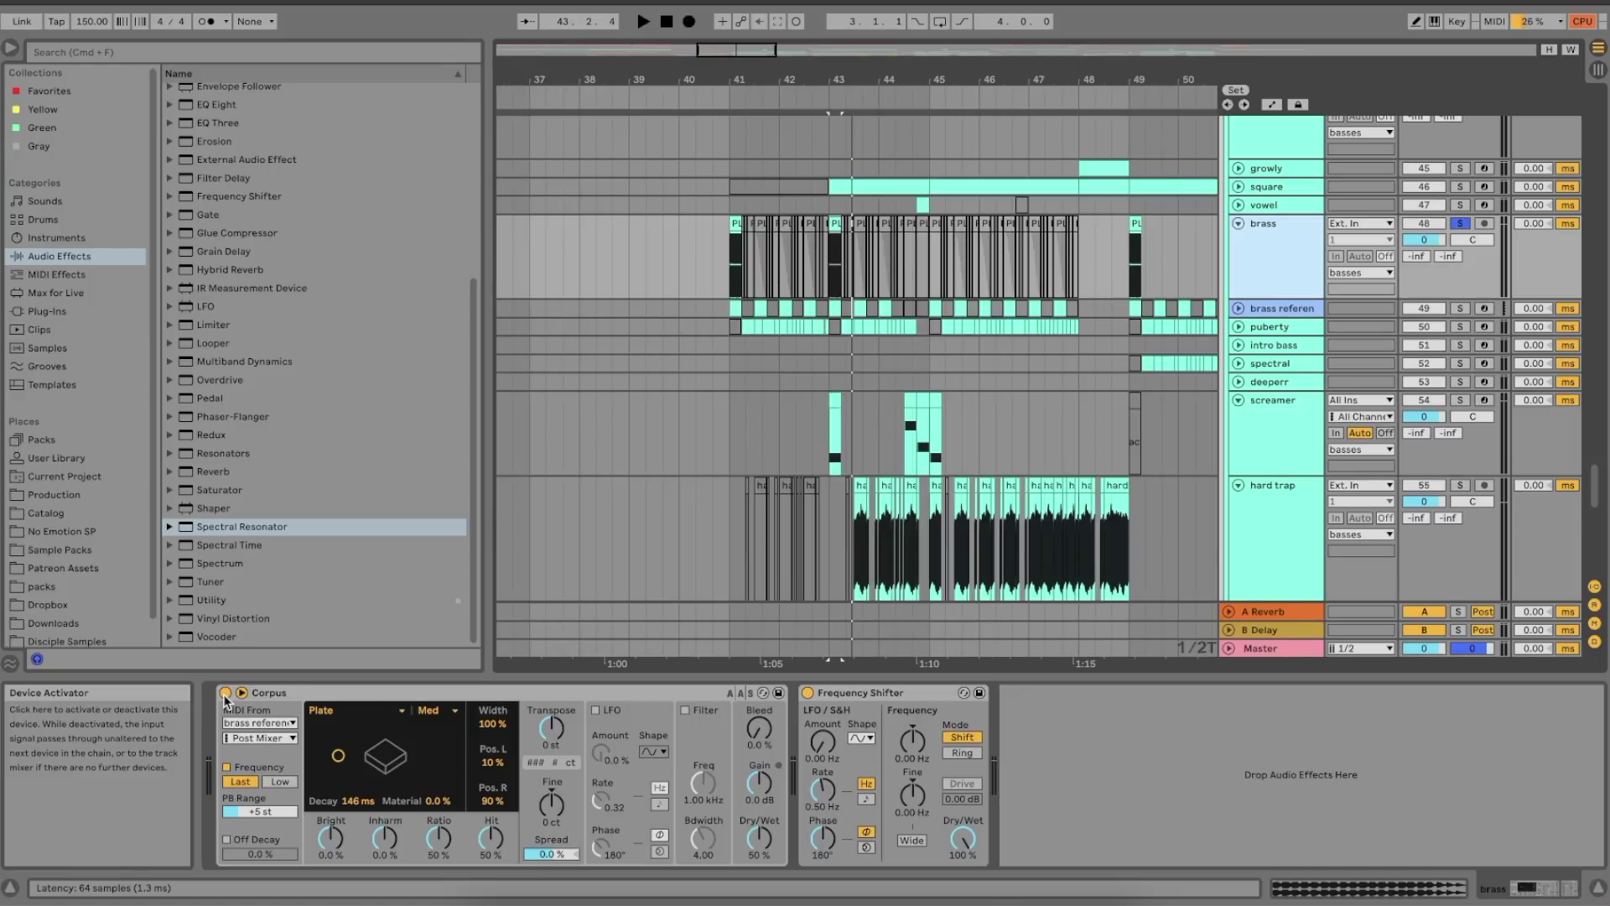
{"action": "left_click", "coordinate": [1291, 309]}
{"action": "left_click", "coordinate": [1238, 308]}
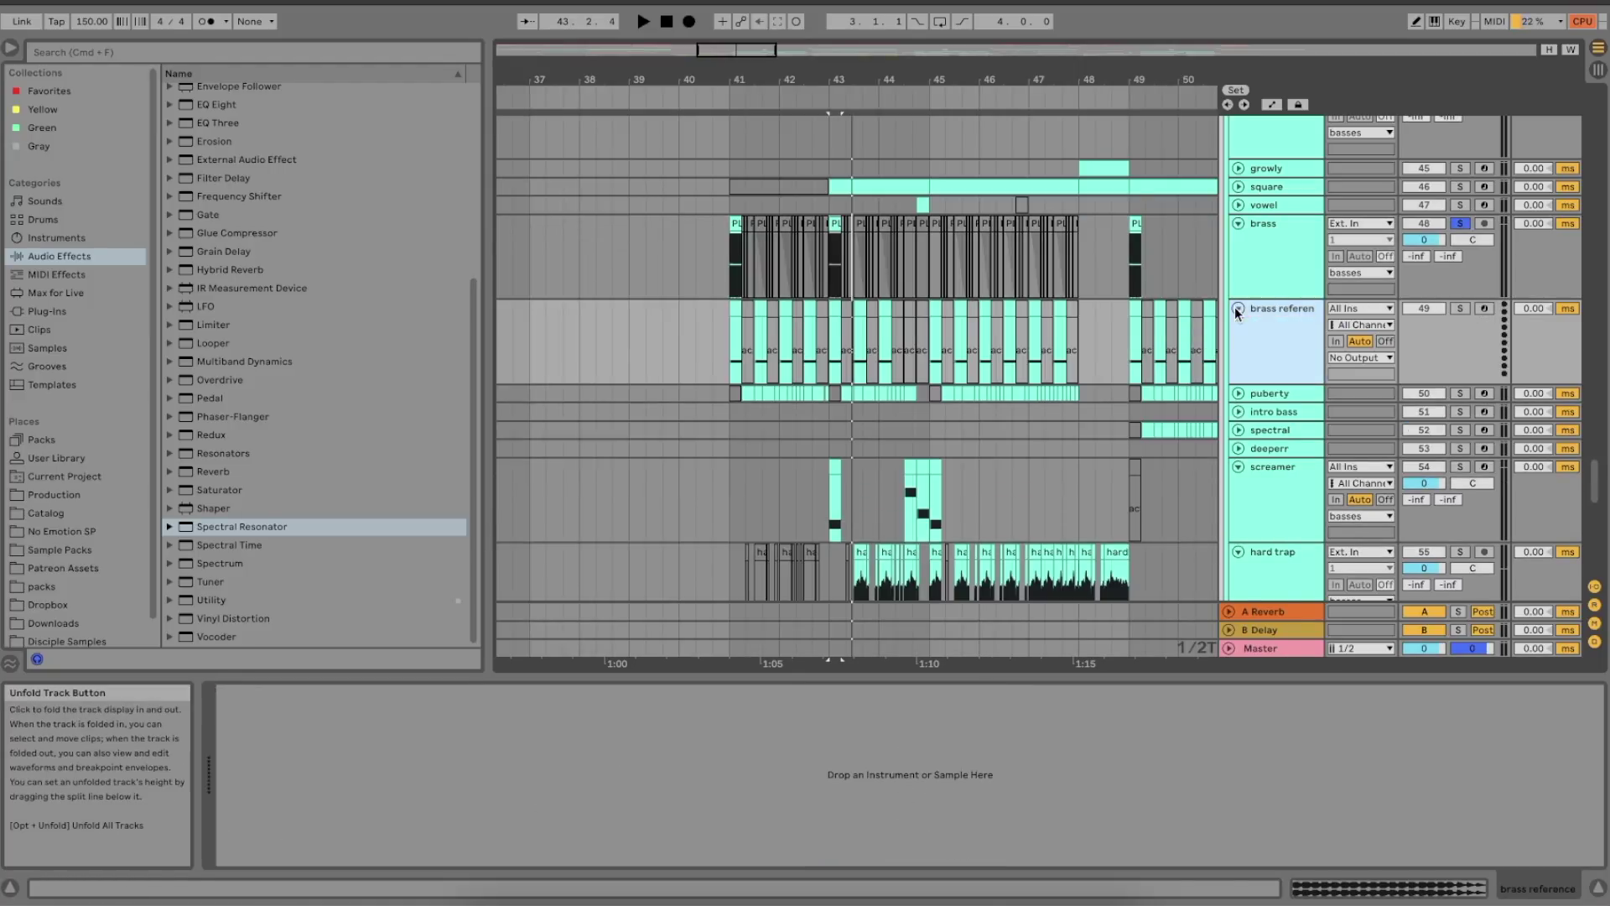
- Audition the soloed brass with Corpus bypassed and re-enabled, and replay the drop unsoloed from just before bar 43
{"action": "left_click", "coordinate": [834, 222]}
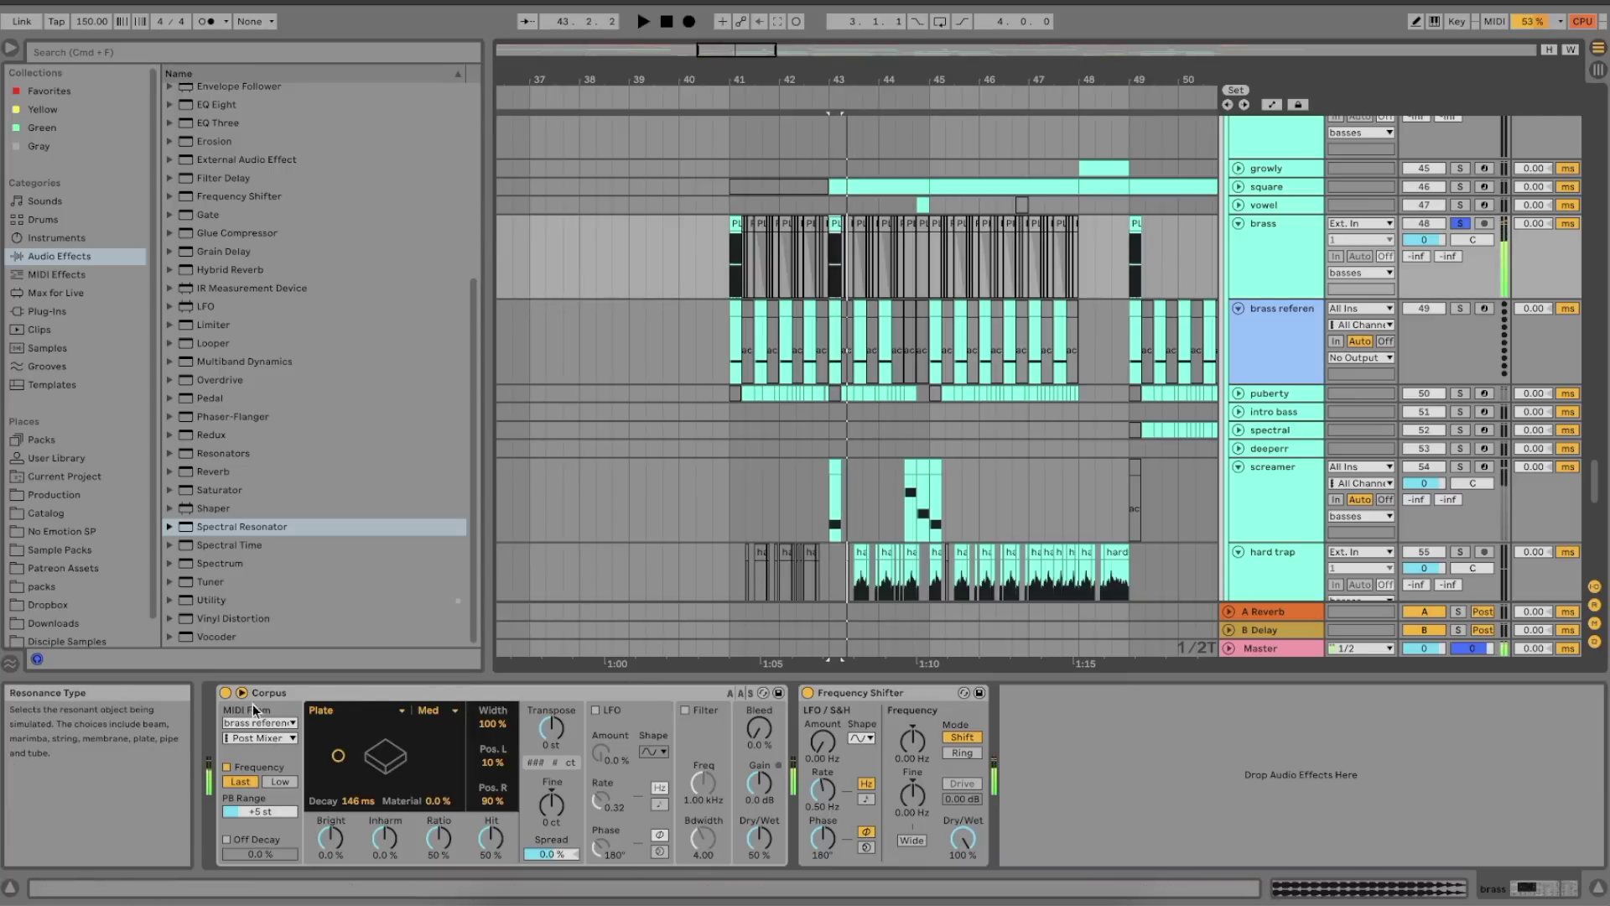
{"action": "left_click", "coordinate": [225, 693]}
{"action": "left_click", "coordinate": [228, 695]}
{"action": "key", "text": "space"}
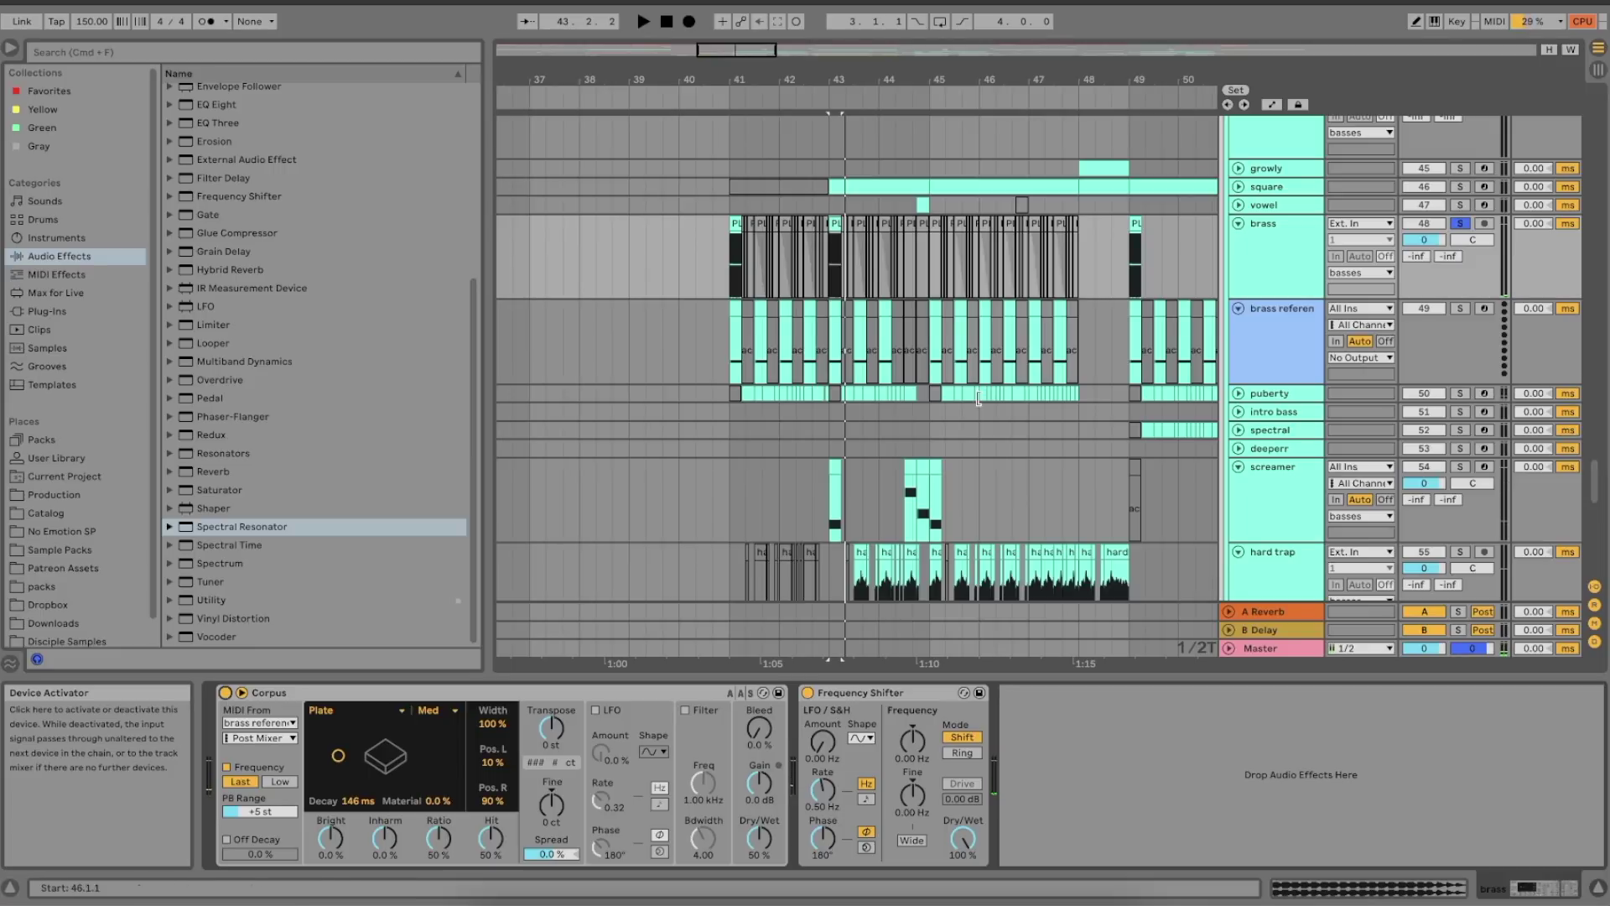
{"action": "left_click", "coordinate": [734, 262]}
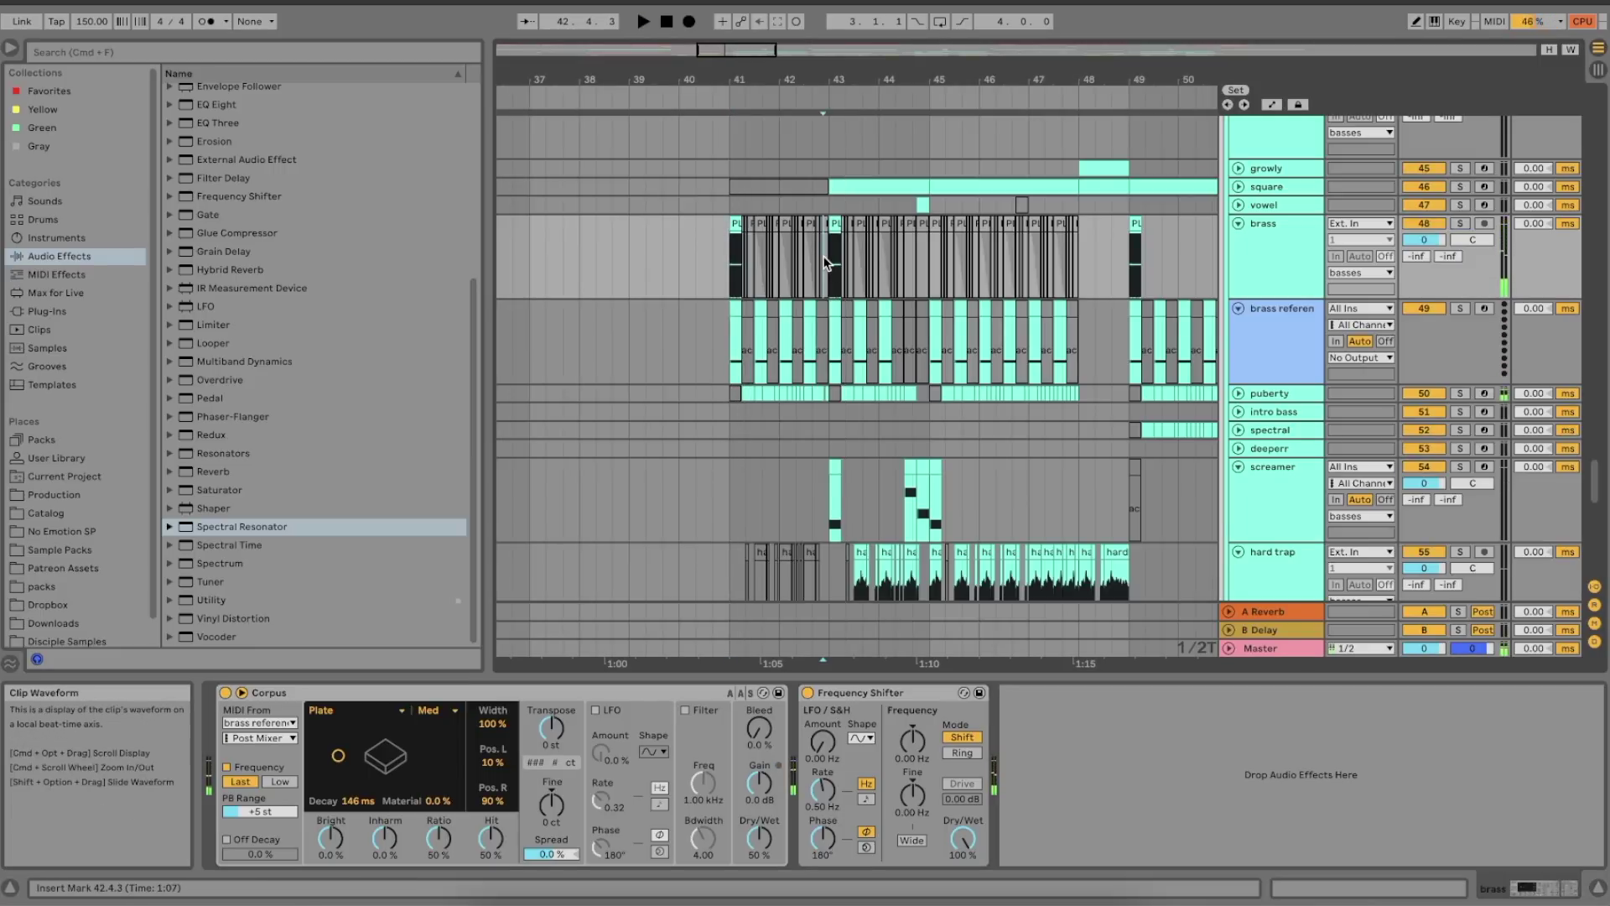
{"action": "key", "text": "space"}
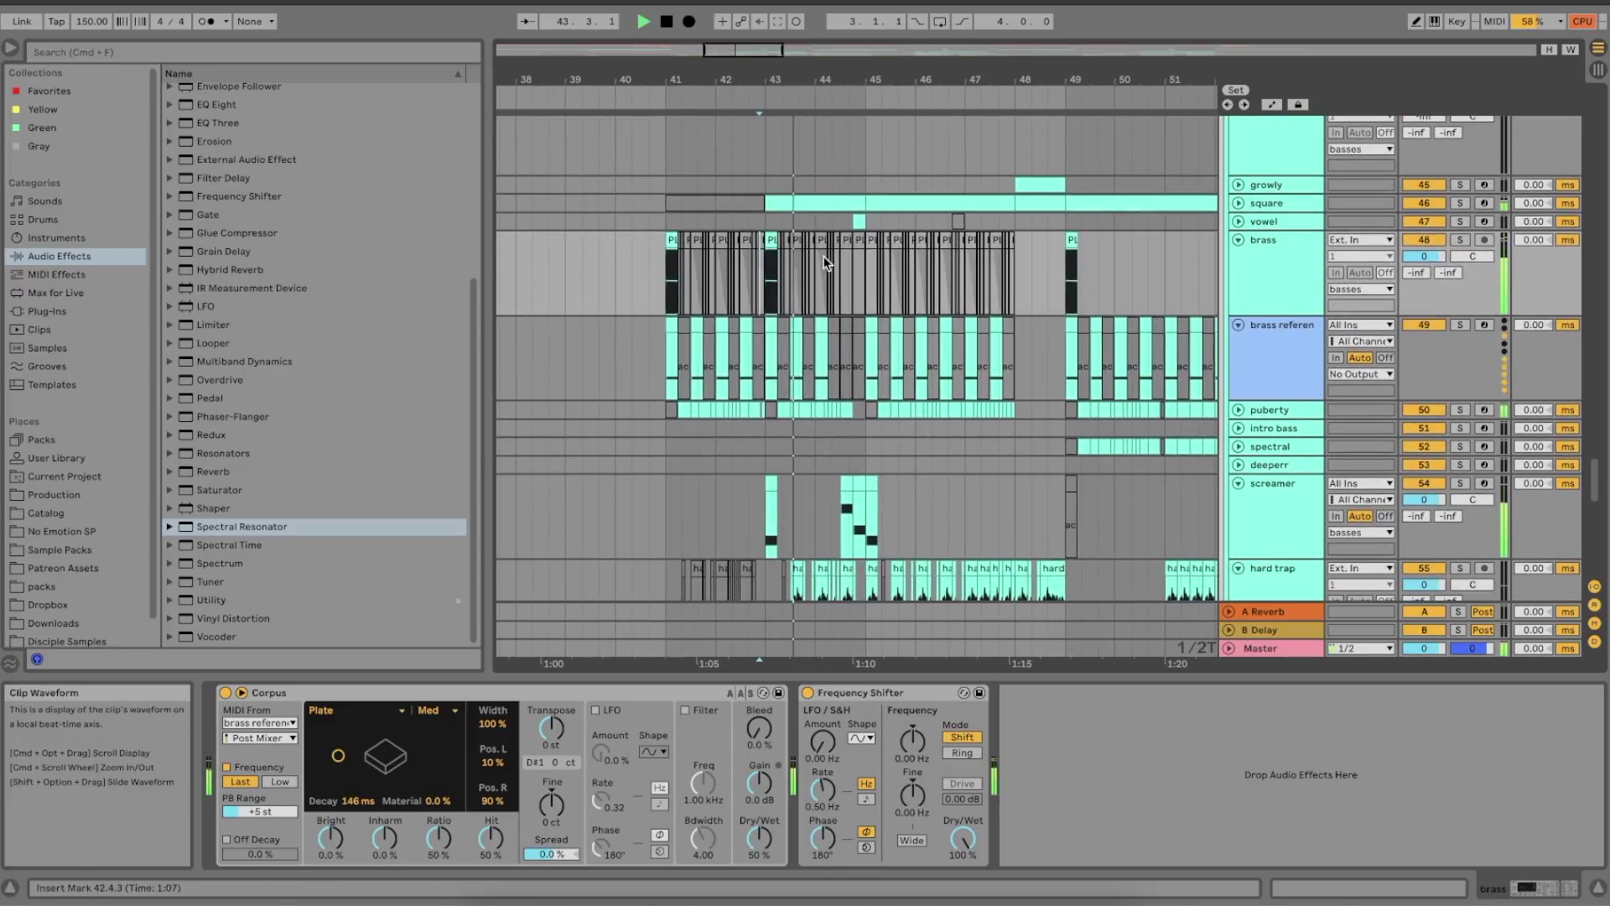
- Enlarge the clip view of the hard trap track's hardie trapie clip to examine its Transposition envelope
{"action": "scroll", "coordinate": [826, 262], "scroll_direction": "down", "scroll_amount": 3}
{"action": "scroll", "coordinate": [883, 431], "scroll_direction": "down", "scroll_amount": 3}
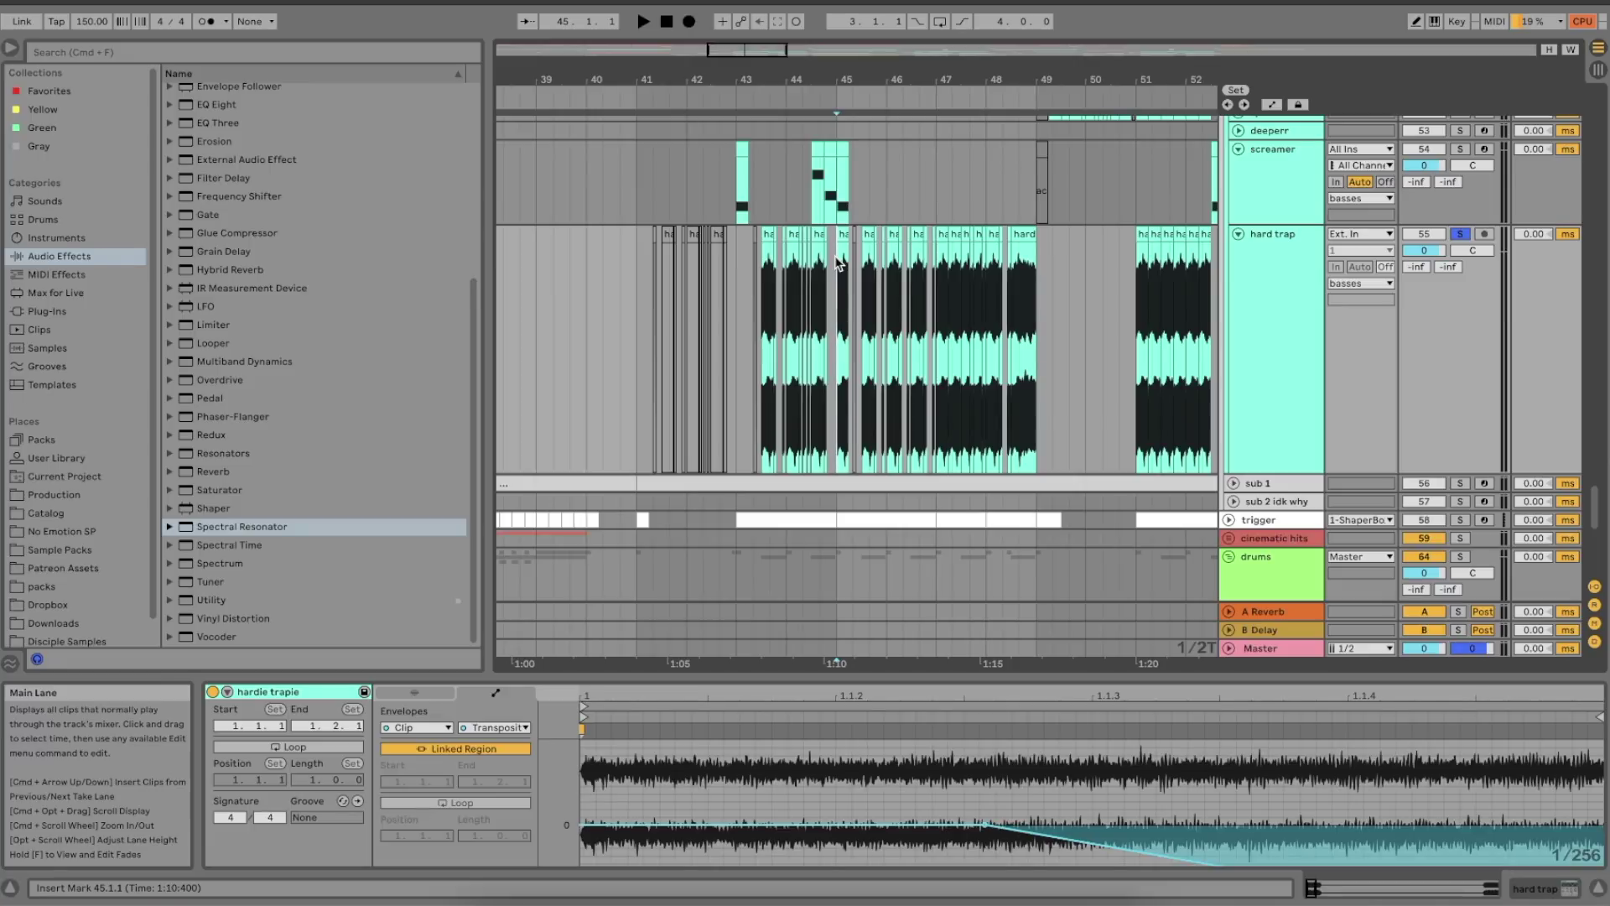
{"action": "scroll", "coordinate": [959, 822], "scroll_direction": "down", "scroll_amount": 2}
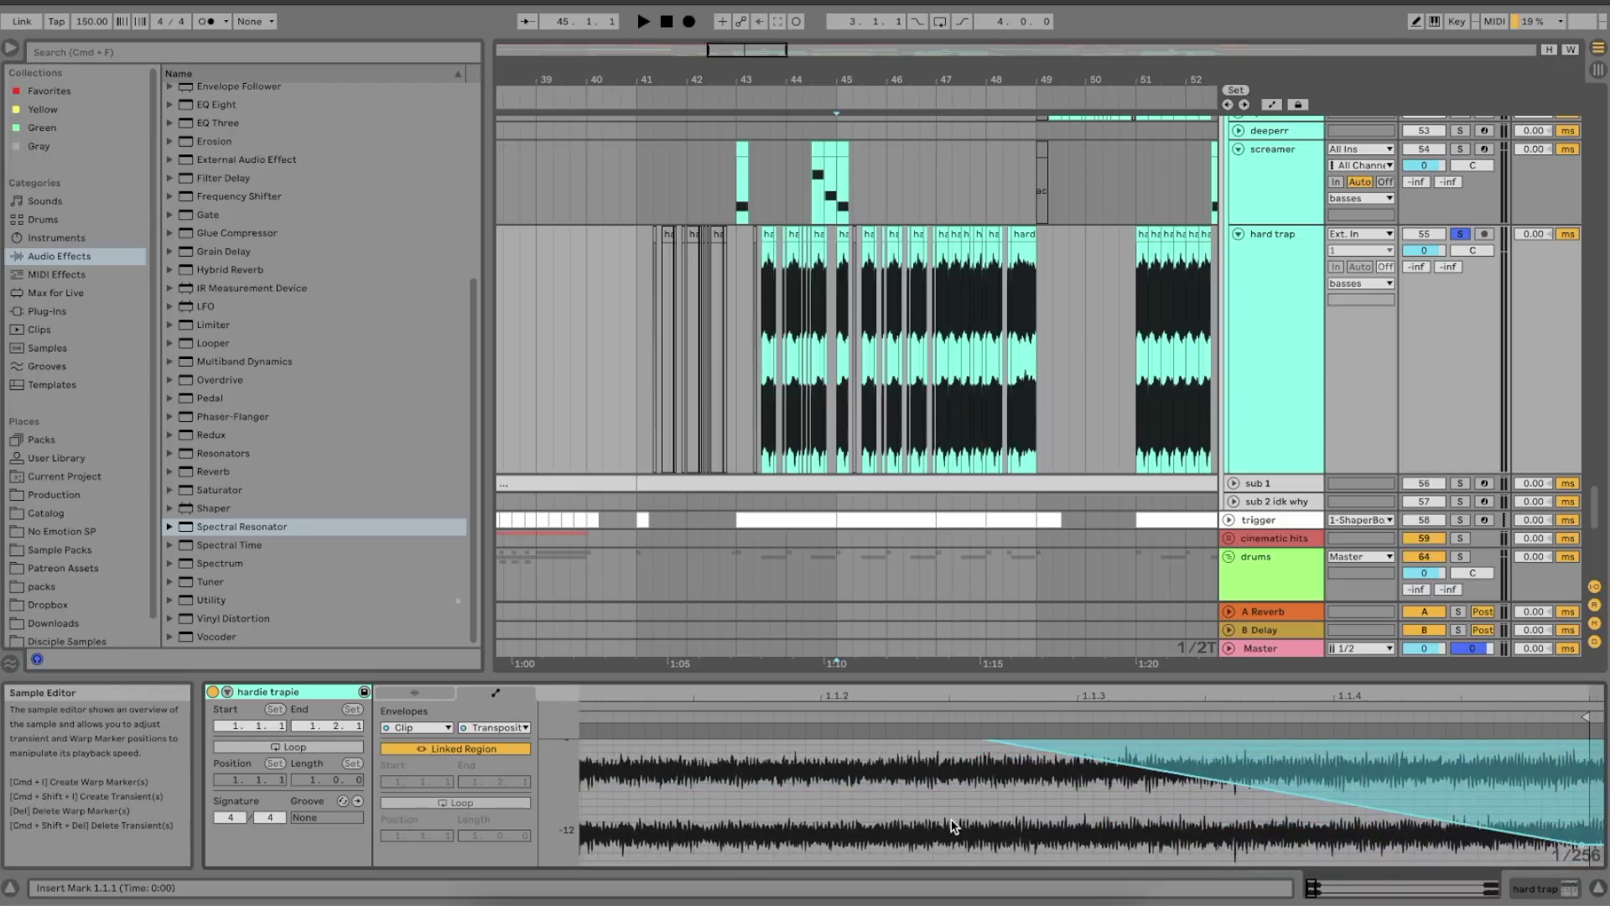
{"action": "scroll", "coordinate": [959, 823], "scroll_direction": "down", "scroll_amount": 3}
{"action": "left_click_drag", "start_coordinate": [937, 678], "coordinate": [936, 493]}
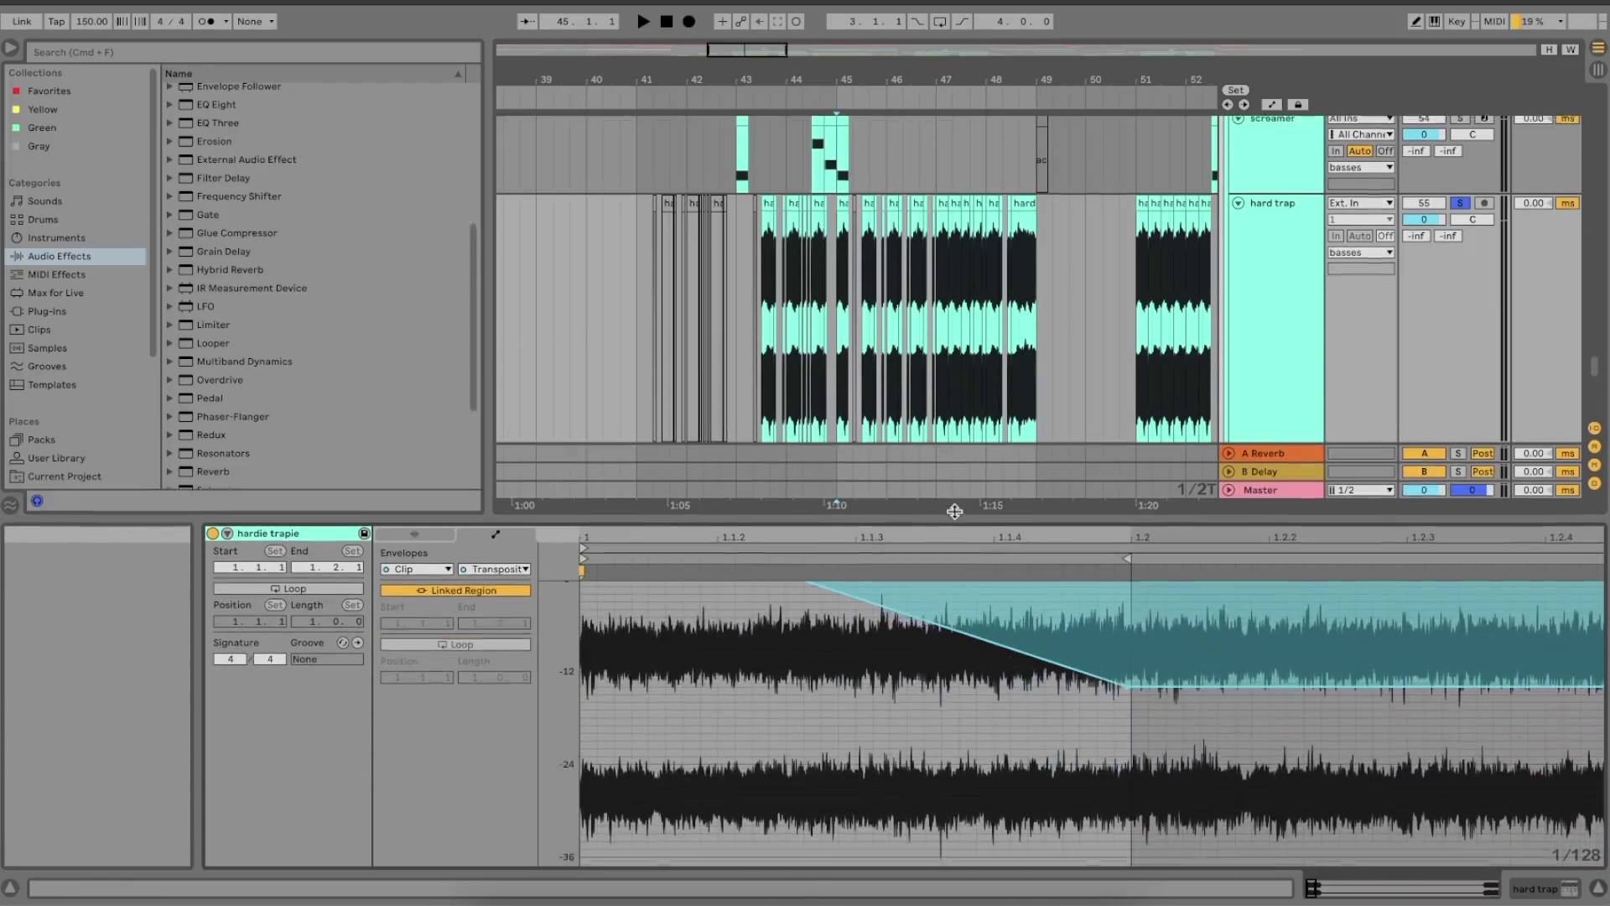
- Audition the soloed hard trap from bar 45 and show its Auto Pan device
{"action": "key", "text": "space"}
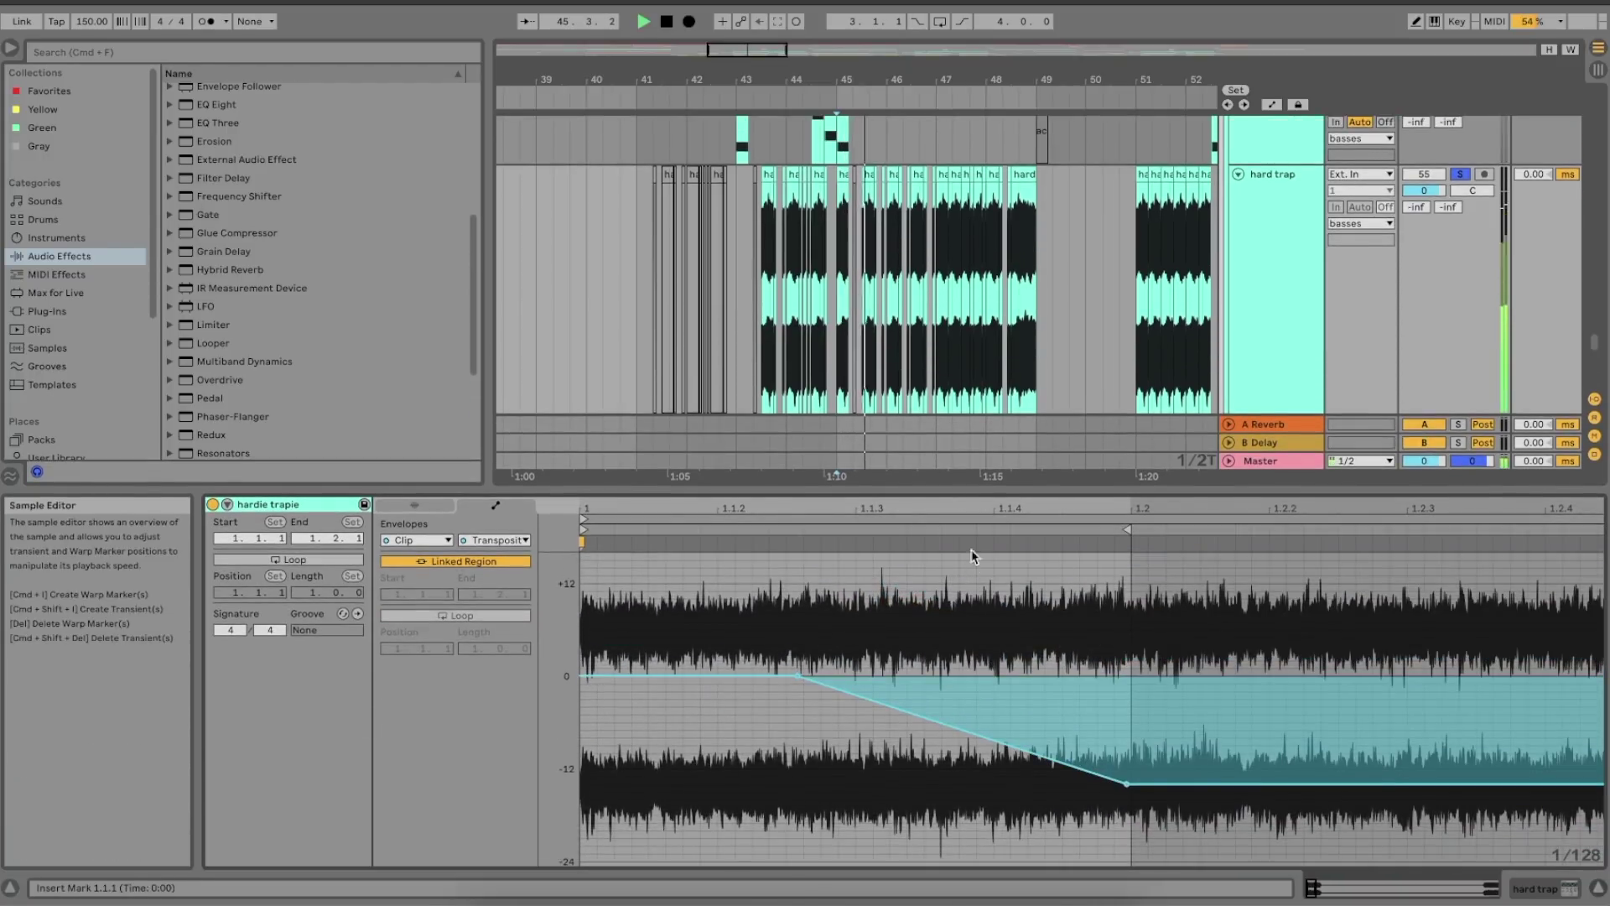
{"action": "double_click", "coordinate": [1288, 238]}
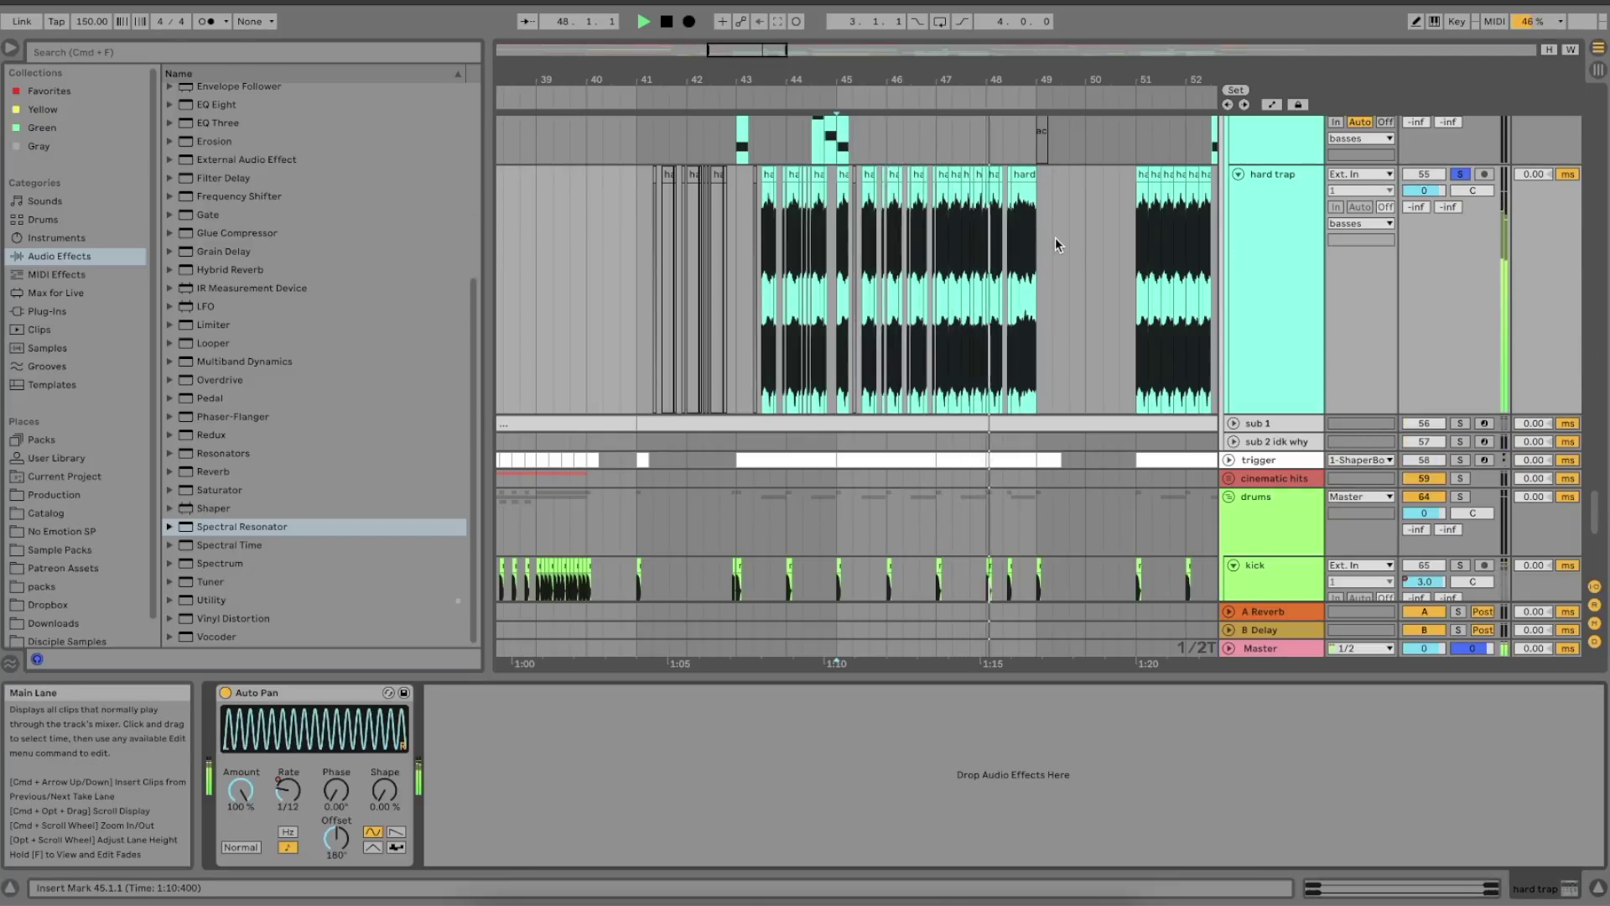
{"action": "key", "text": "space"}
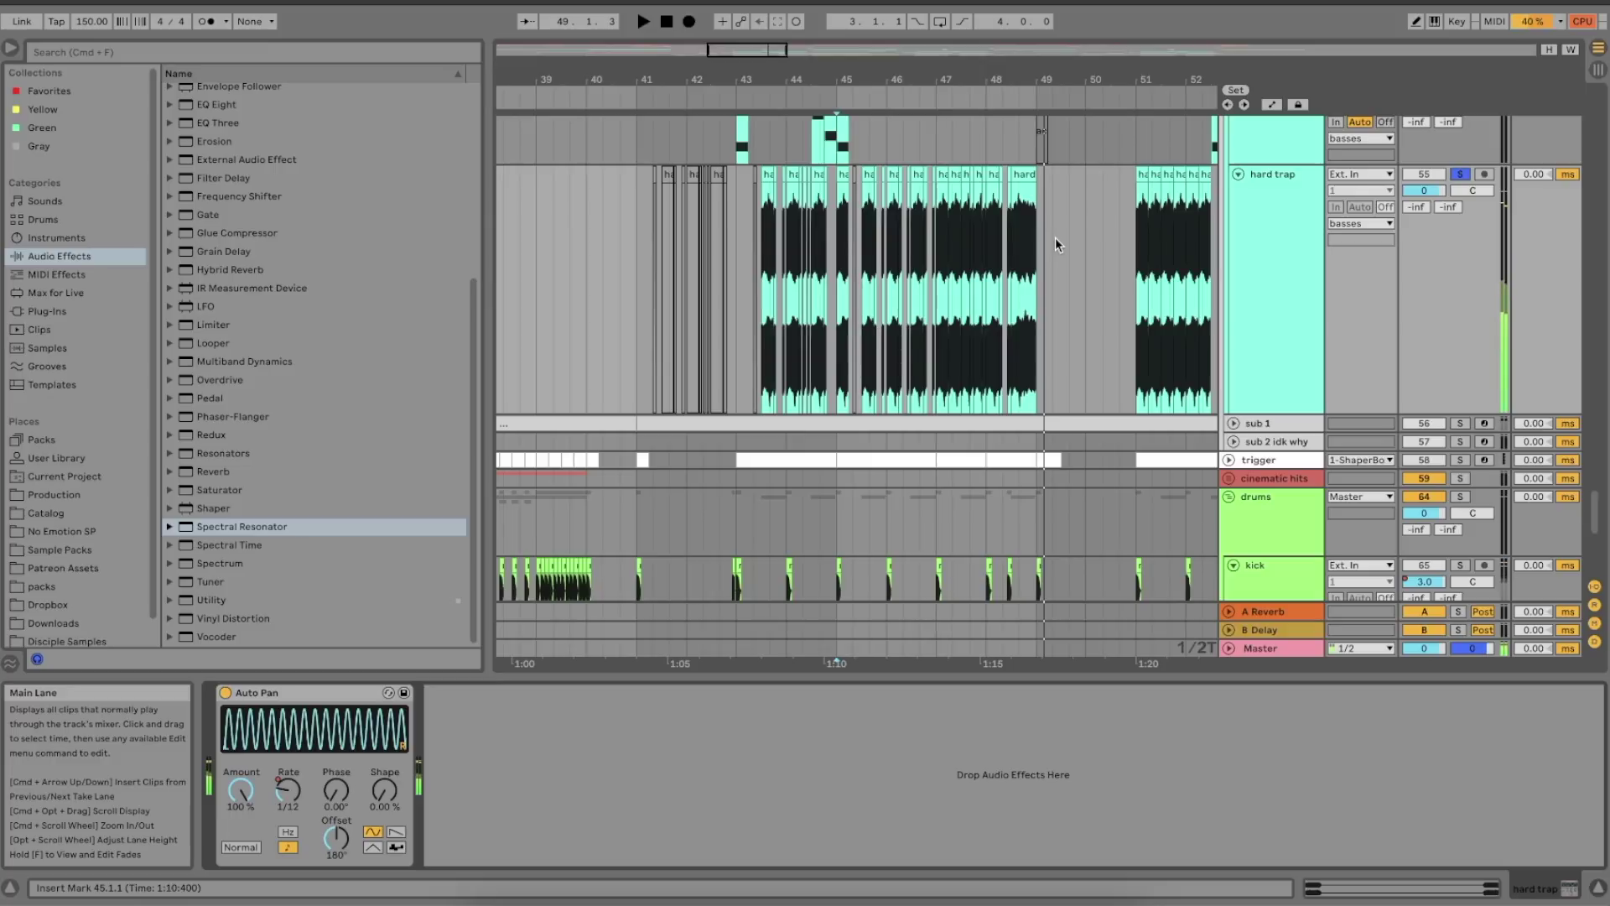
- Solo the puberty track together with hard trap and audition both from bar 45
{"action": "scroll", "coordinate": [1055, 238], "scroll_direction": "up", "scroll_amount": 10}
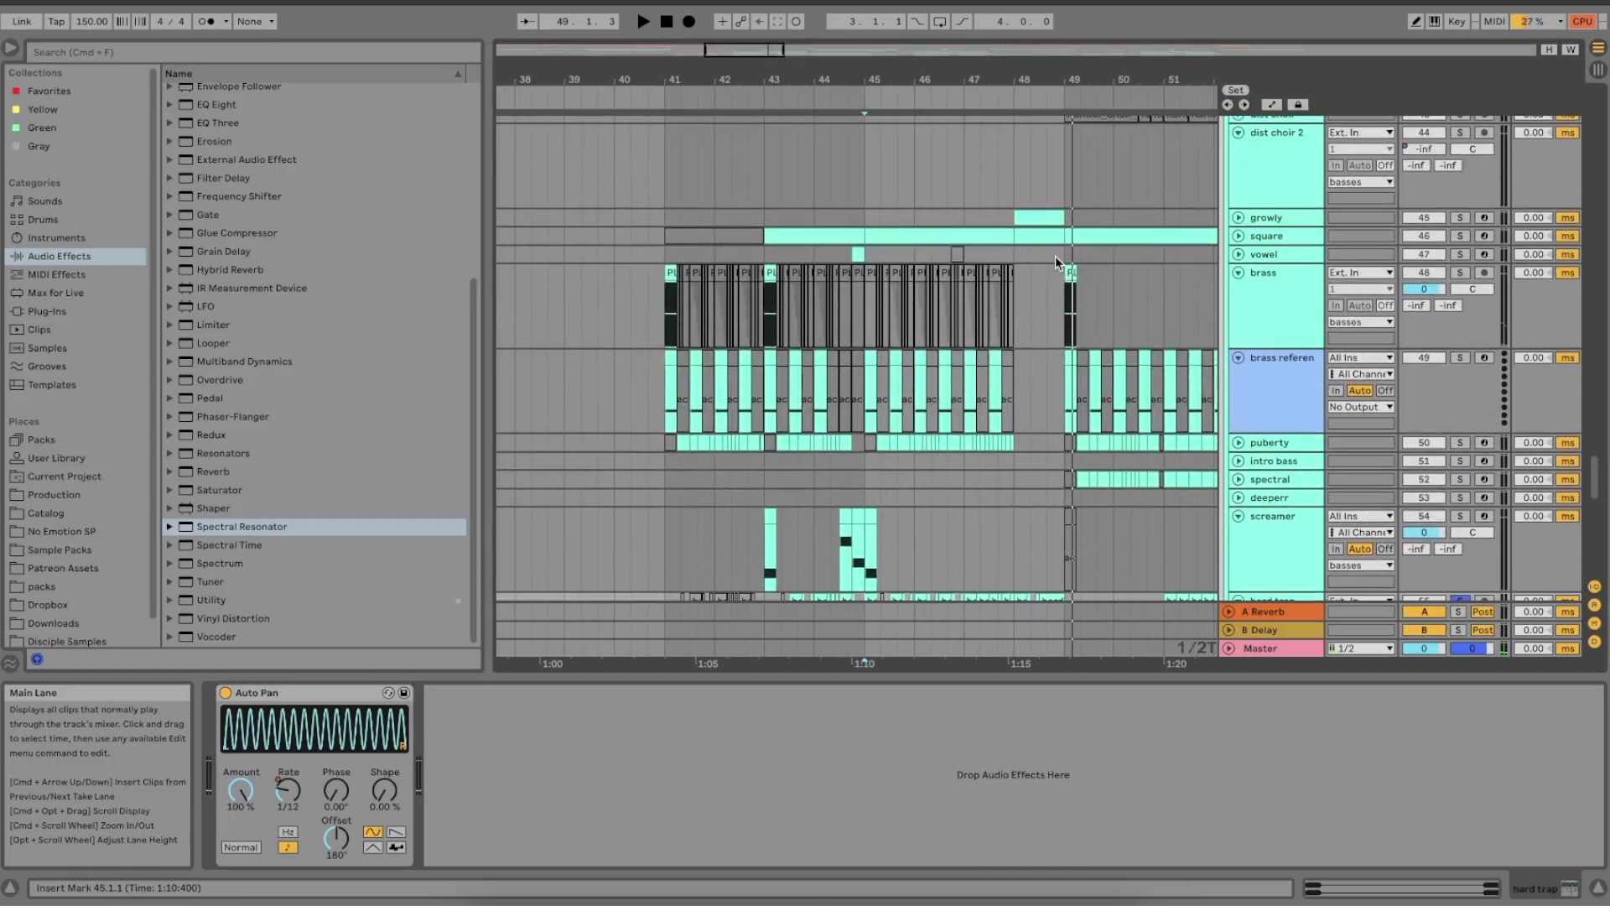
{"action": "scroll", "coordinate": [1437, 396], "scroll_direction": "down", "scroll_amount": 3}
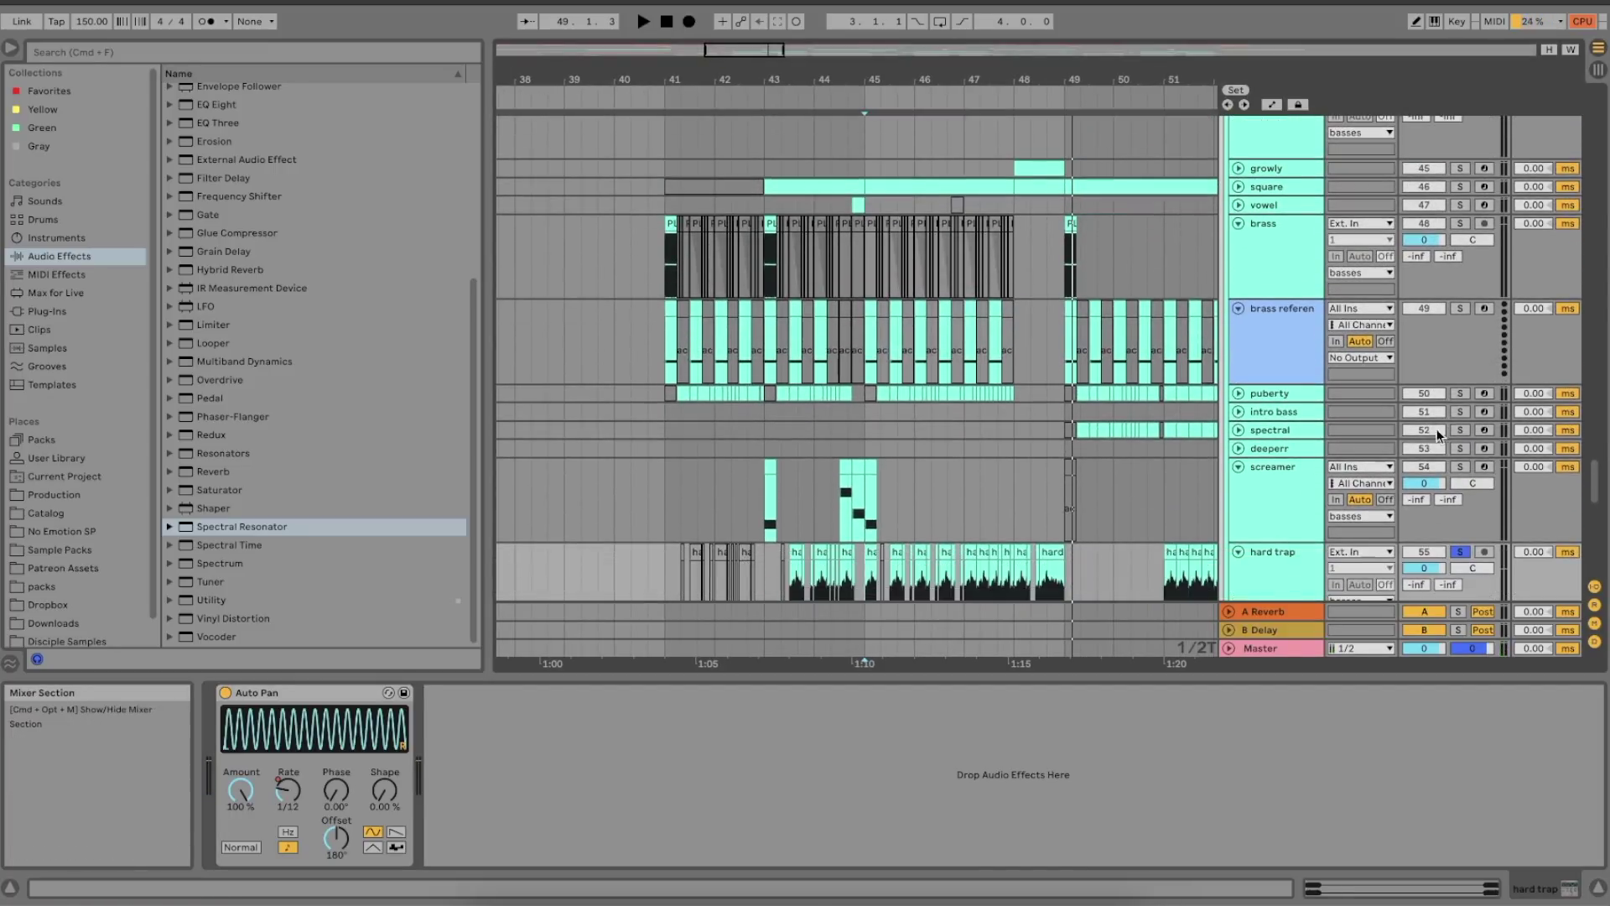
{"action": "left_click", "coordinate": [870, 396]}
{"action": "key", "text": "space"}
{"action": "scroll", "coordinate": [1460, 411], "scroll_direction": "down", "scroll_amount": 5}
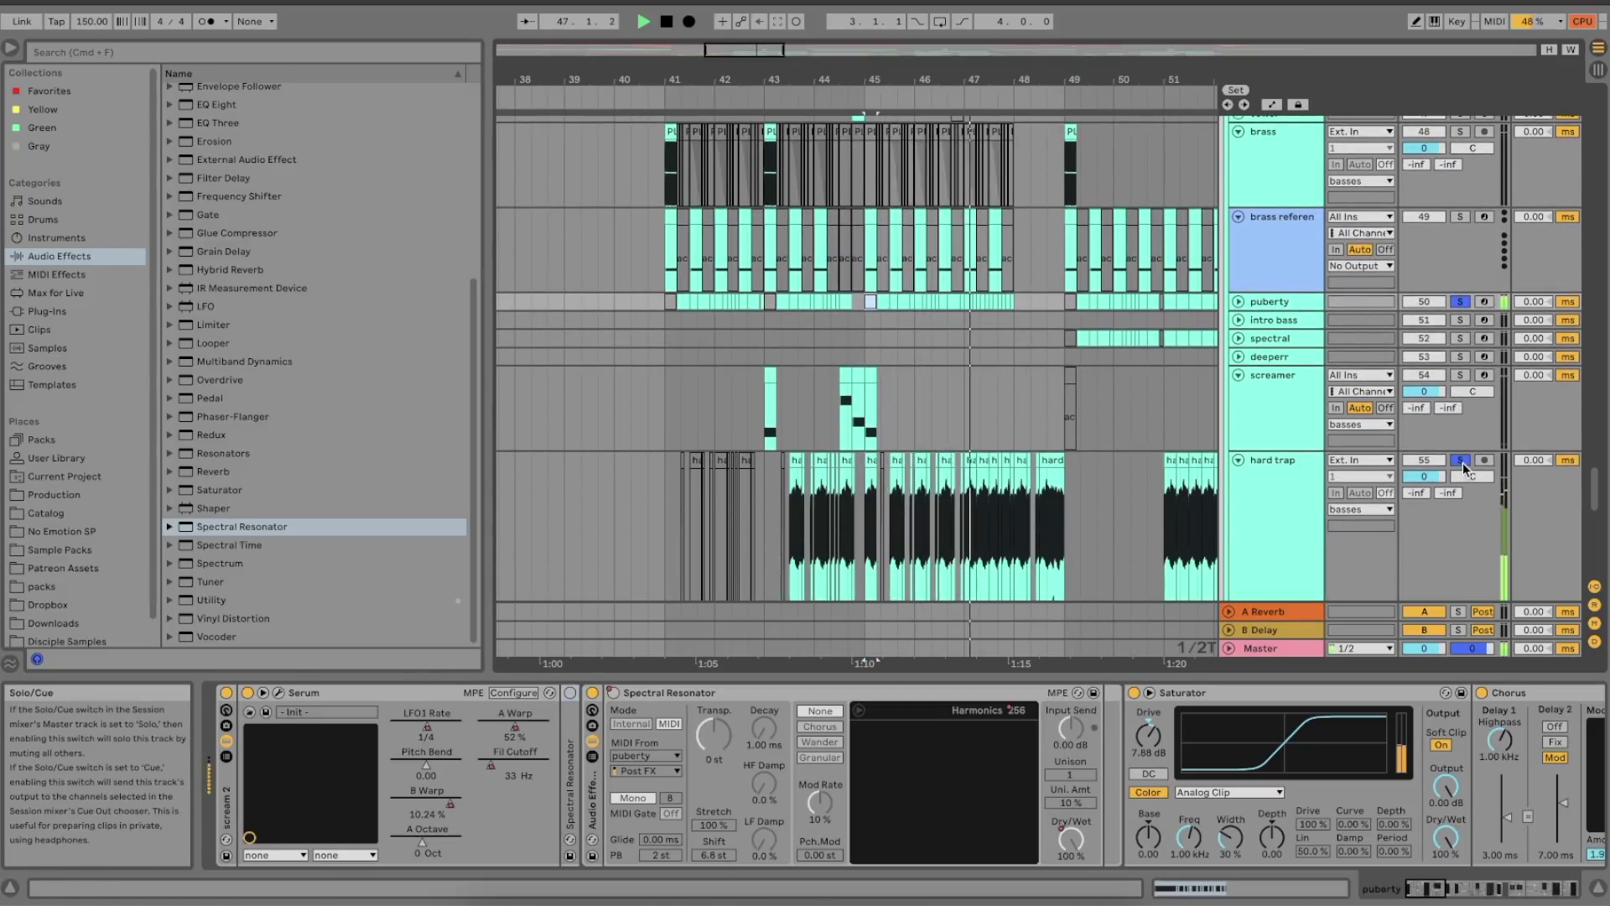
{"action": "key", "text": "space"}
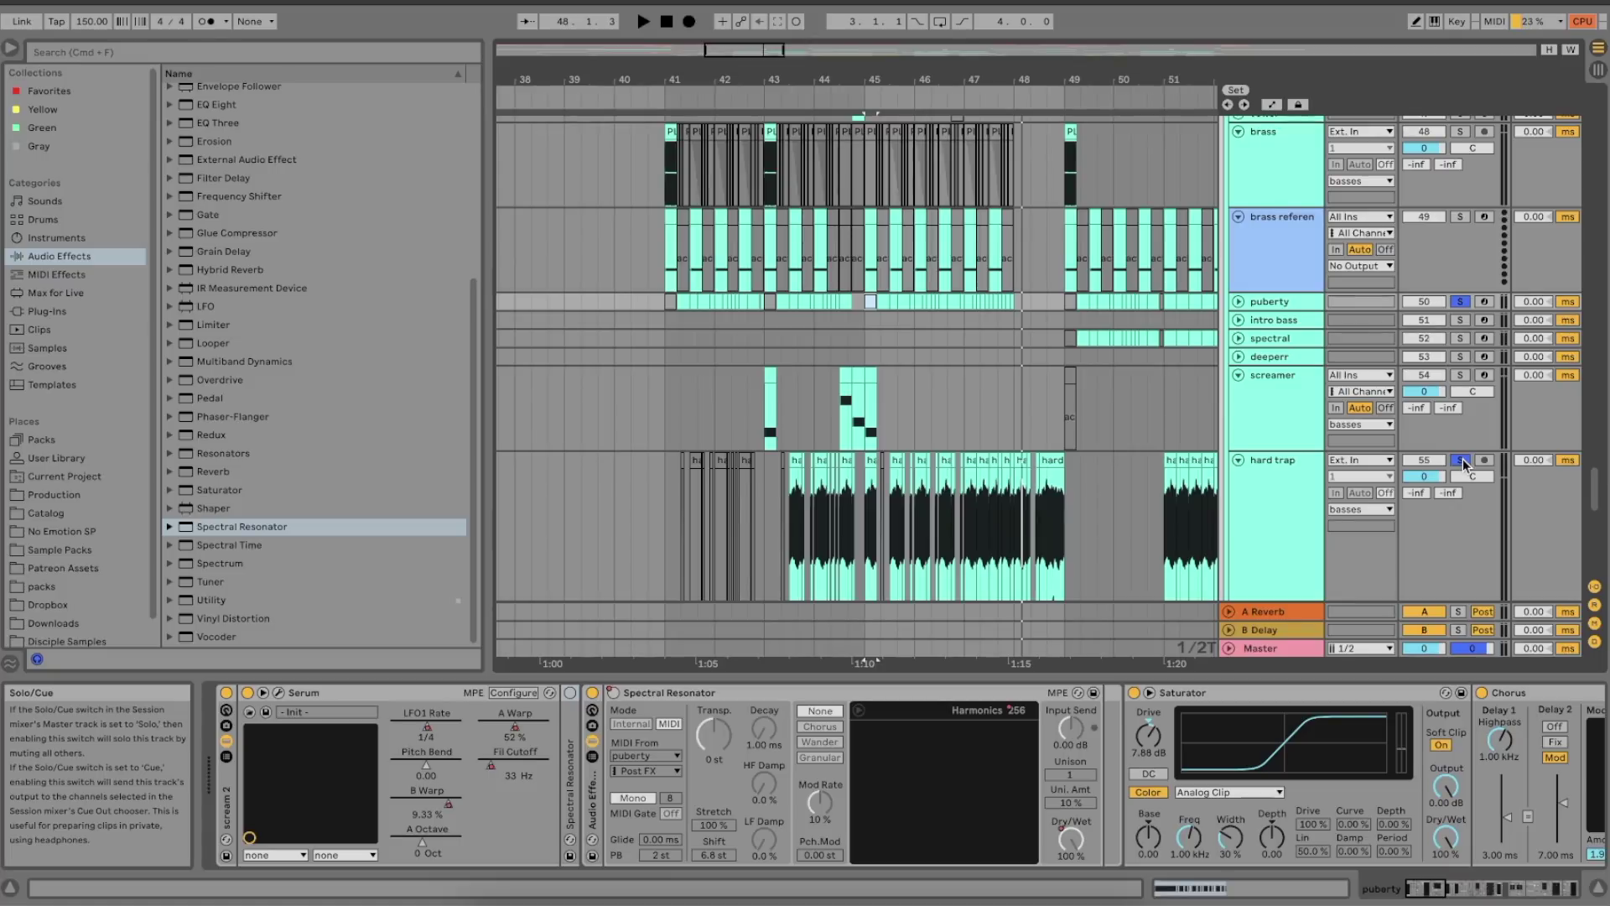
- Clear the puberty and hard trap solos and play the full mix into the turnaround at bar 48
{"action": "left_click", "coordinate": [1463, 459]}
{"action": "key", "text": "space"}
{"action": "left_click", "coordinate": [994, 386]}
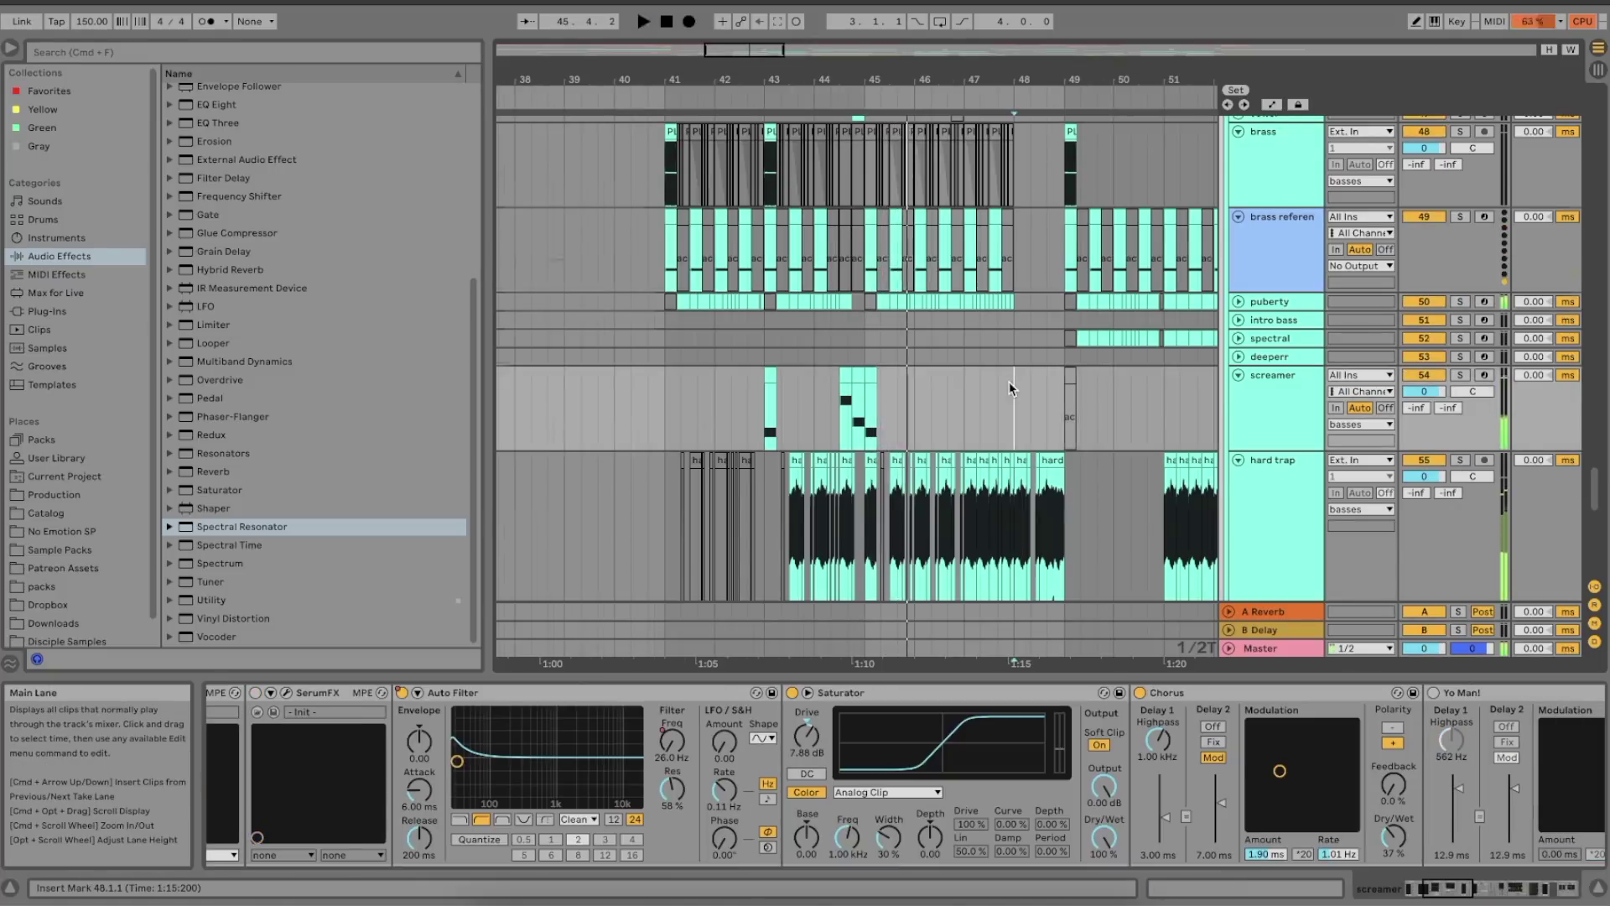
{"action": "scroll", "coordinate": [1002, 387], "scroll_direction": "up", "scroll_amount": 5}
{"action": "scroll", "coordinate": [1010, 388], "scroll_direction": "up", "scroll_amount": 10}
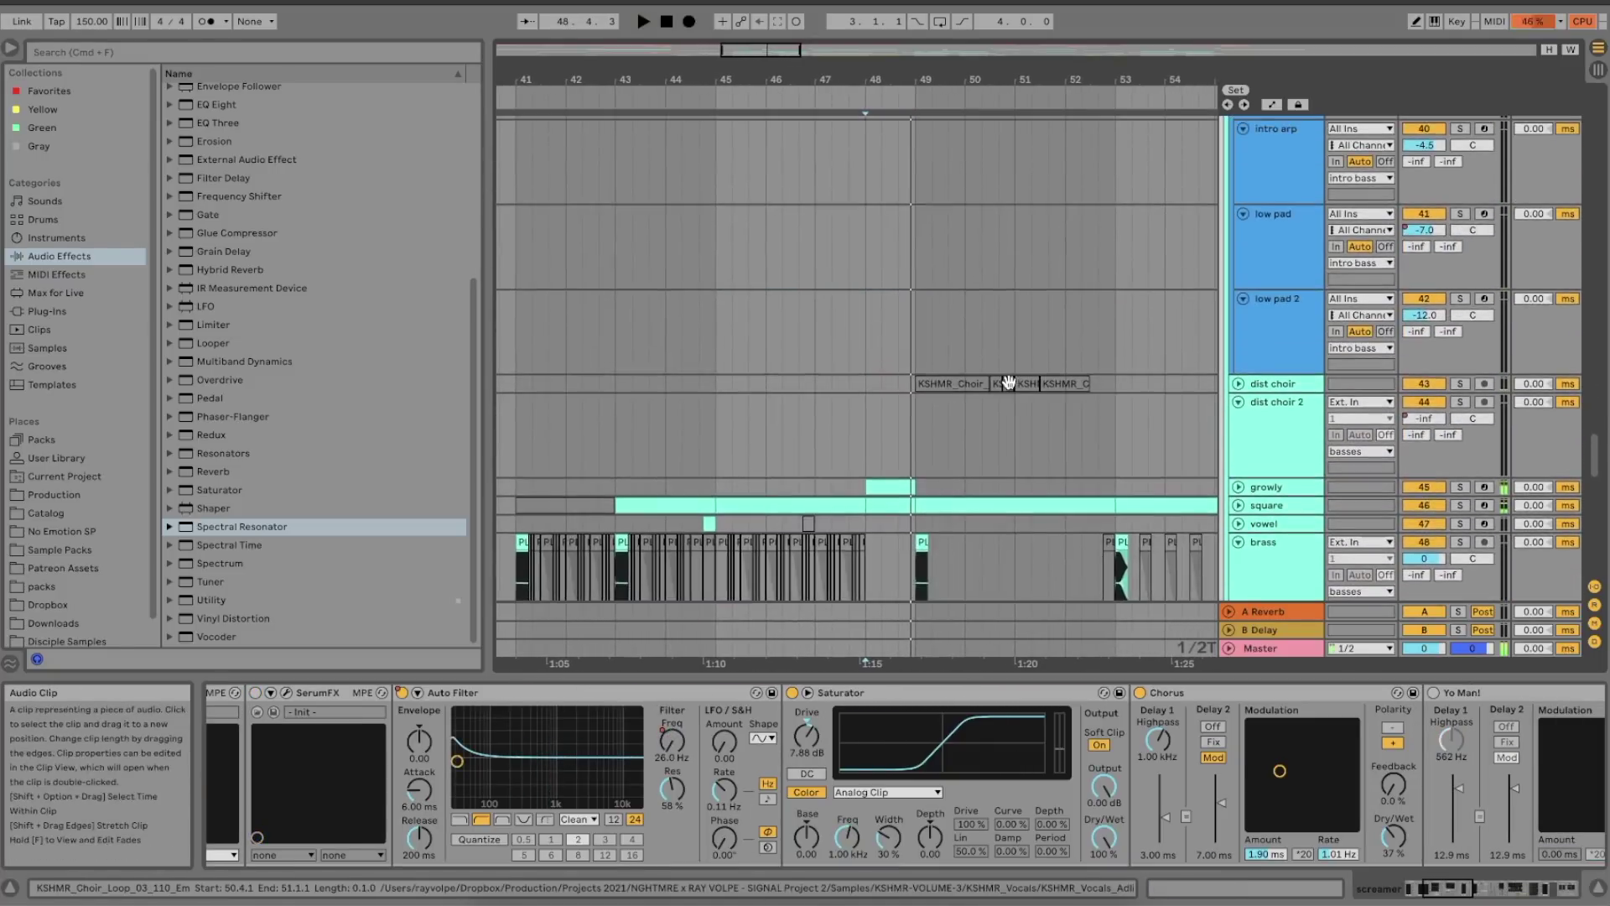
{"action": "key", "text": "space"}
- Solo and audition the dystopian chd and turnaround ld synth layers one after the other from bar 48
{"action": "left_click", "coordinate": [985, 367]}
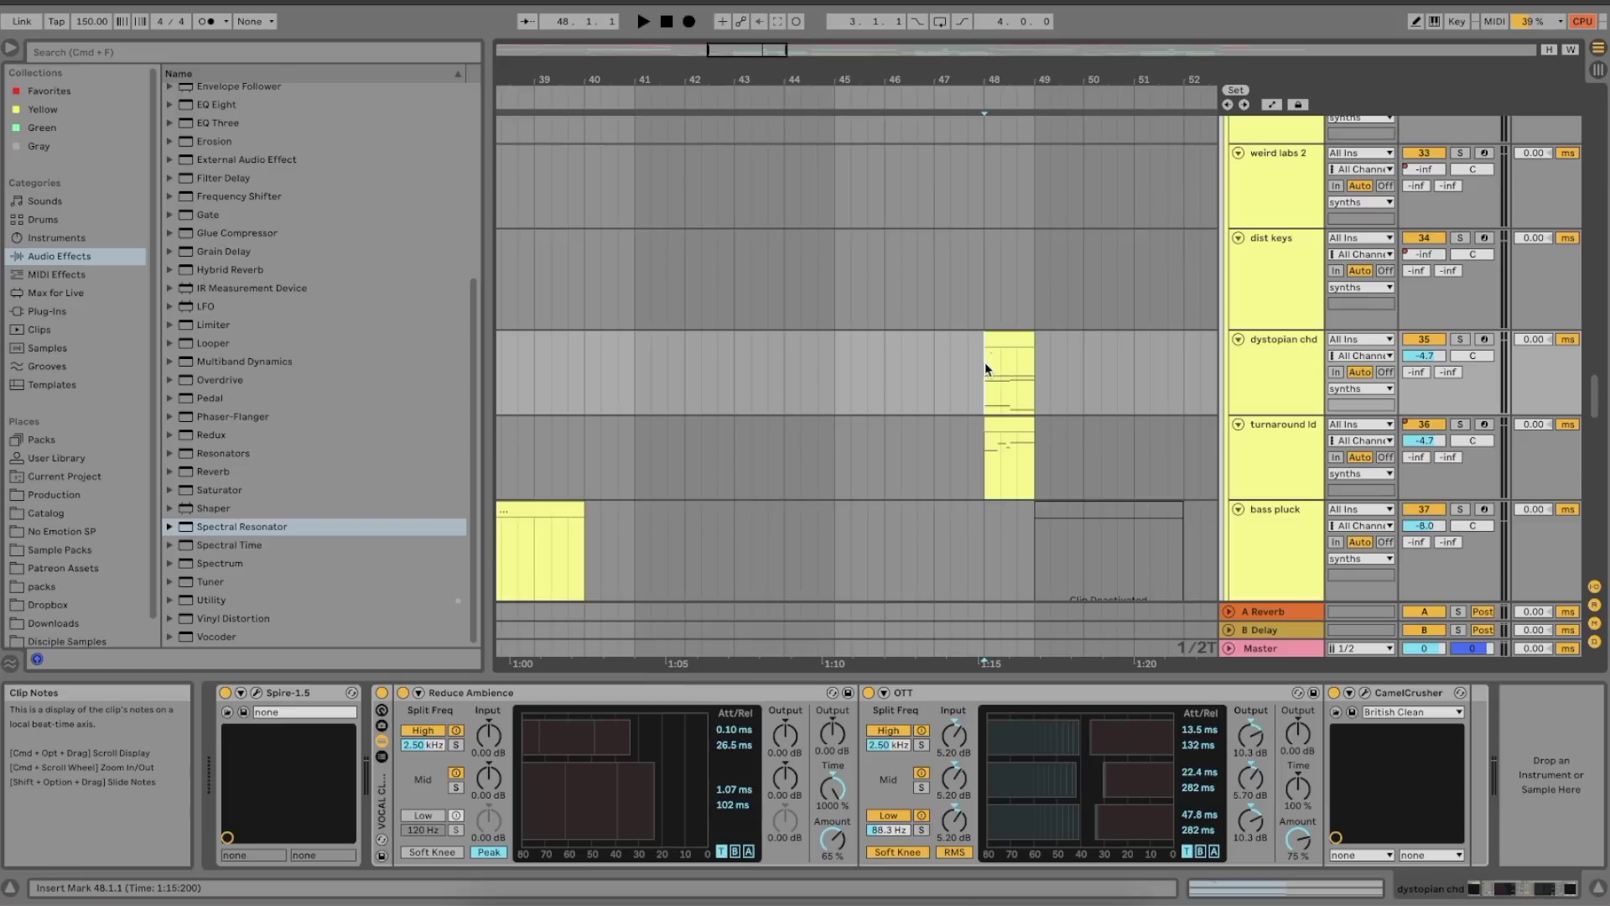
{"action": "left_click", "coordinate": [1460, 339]}
{"action": "key", "text": "space"}
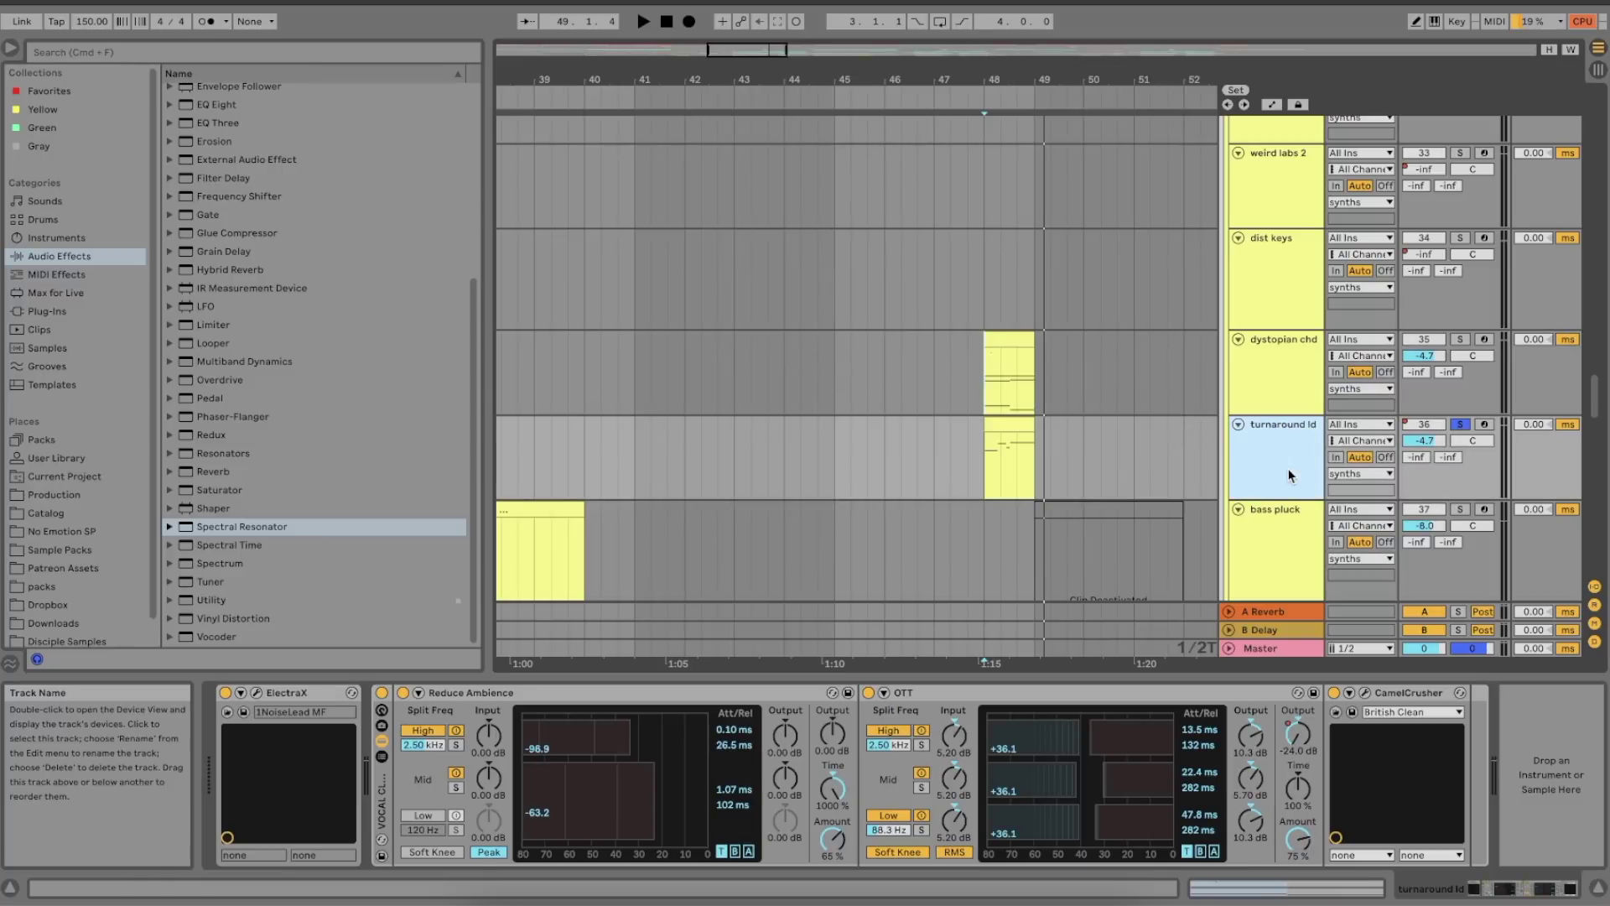
{"action": "key", "text": "space"}
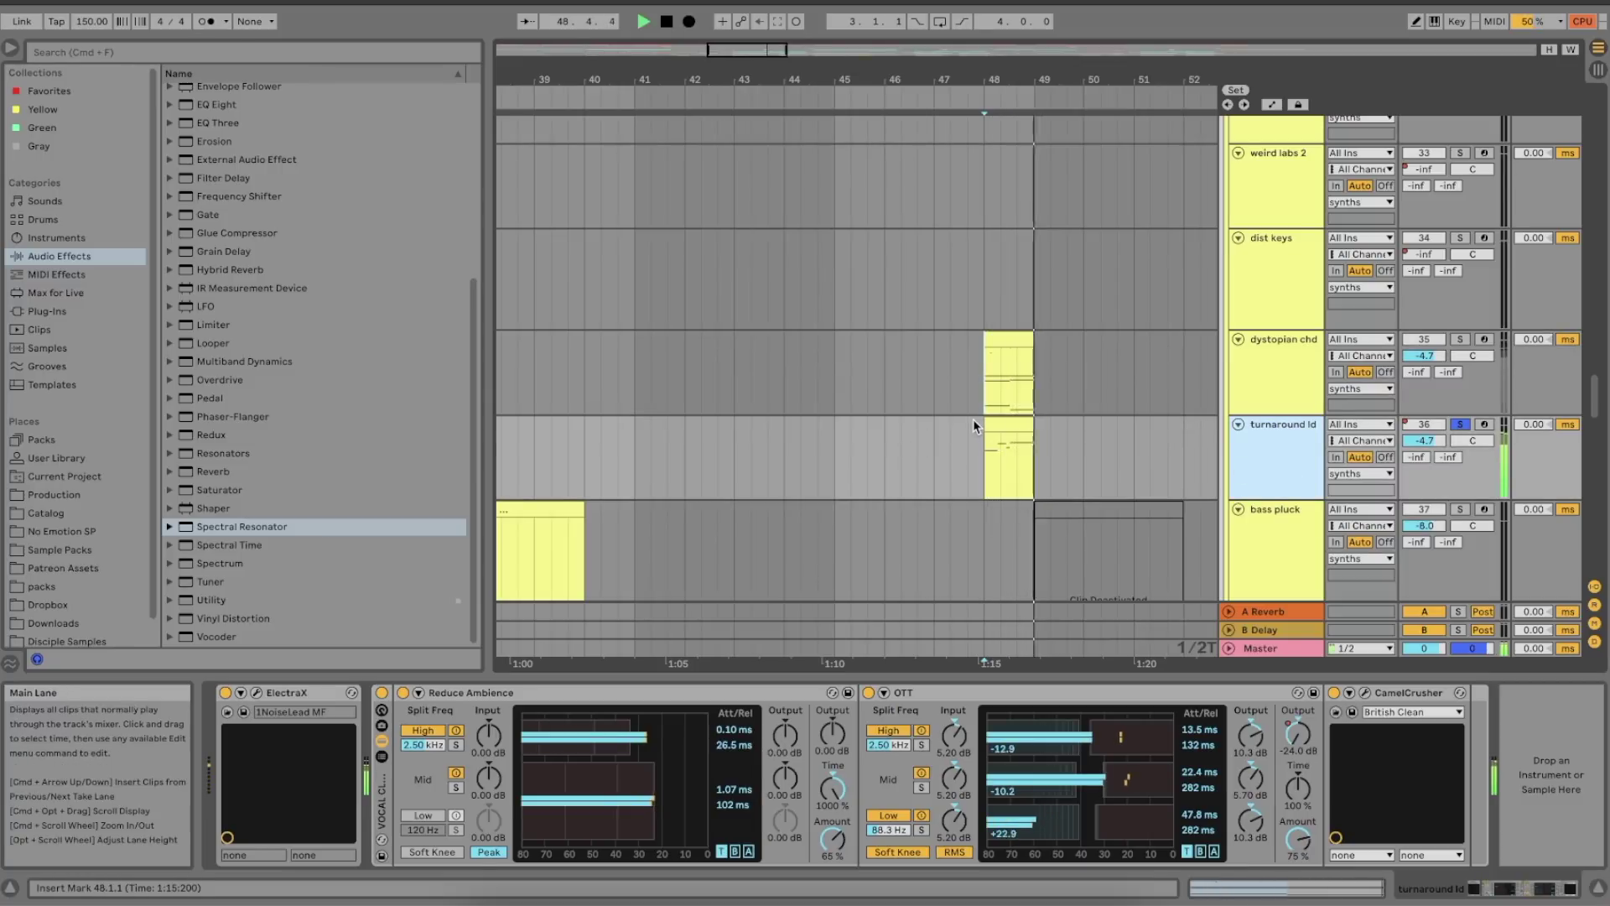
{"action": "key", "text": "space"}
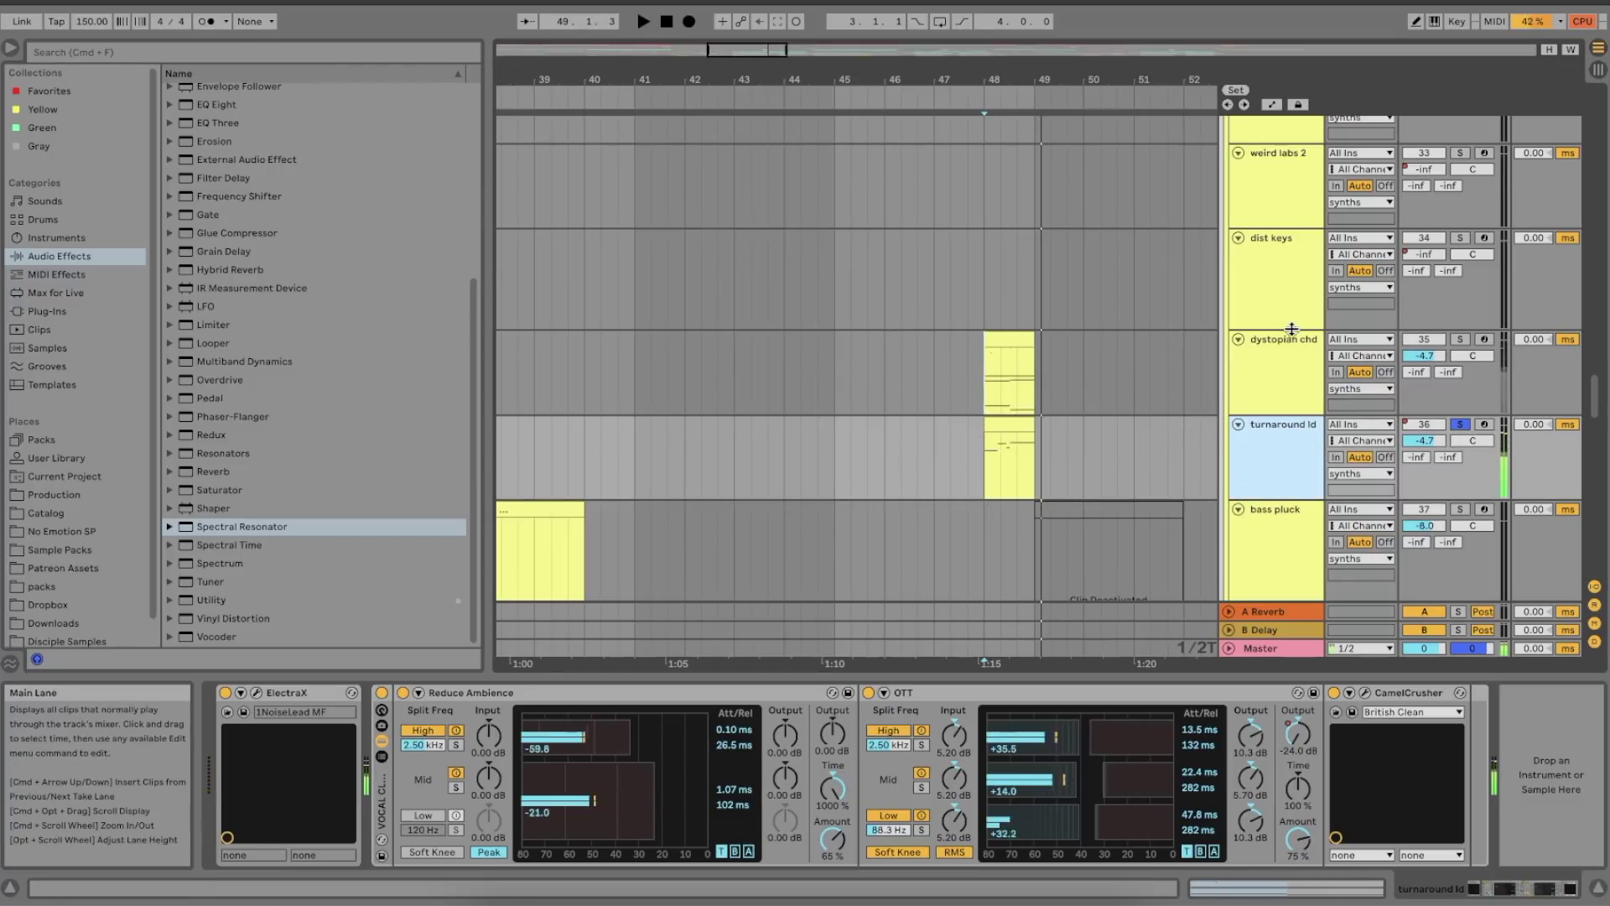
- Solo dystopian chd together with turnaround ld and audition both layers from bar 48
{"action": "left_click", "coordinate": [1460, 339]}
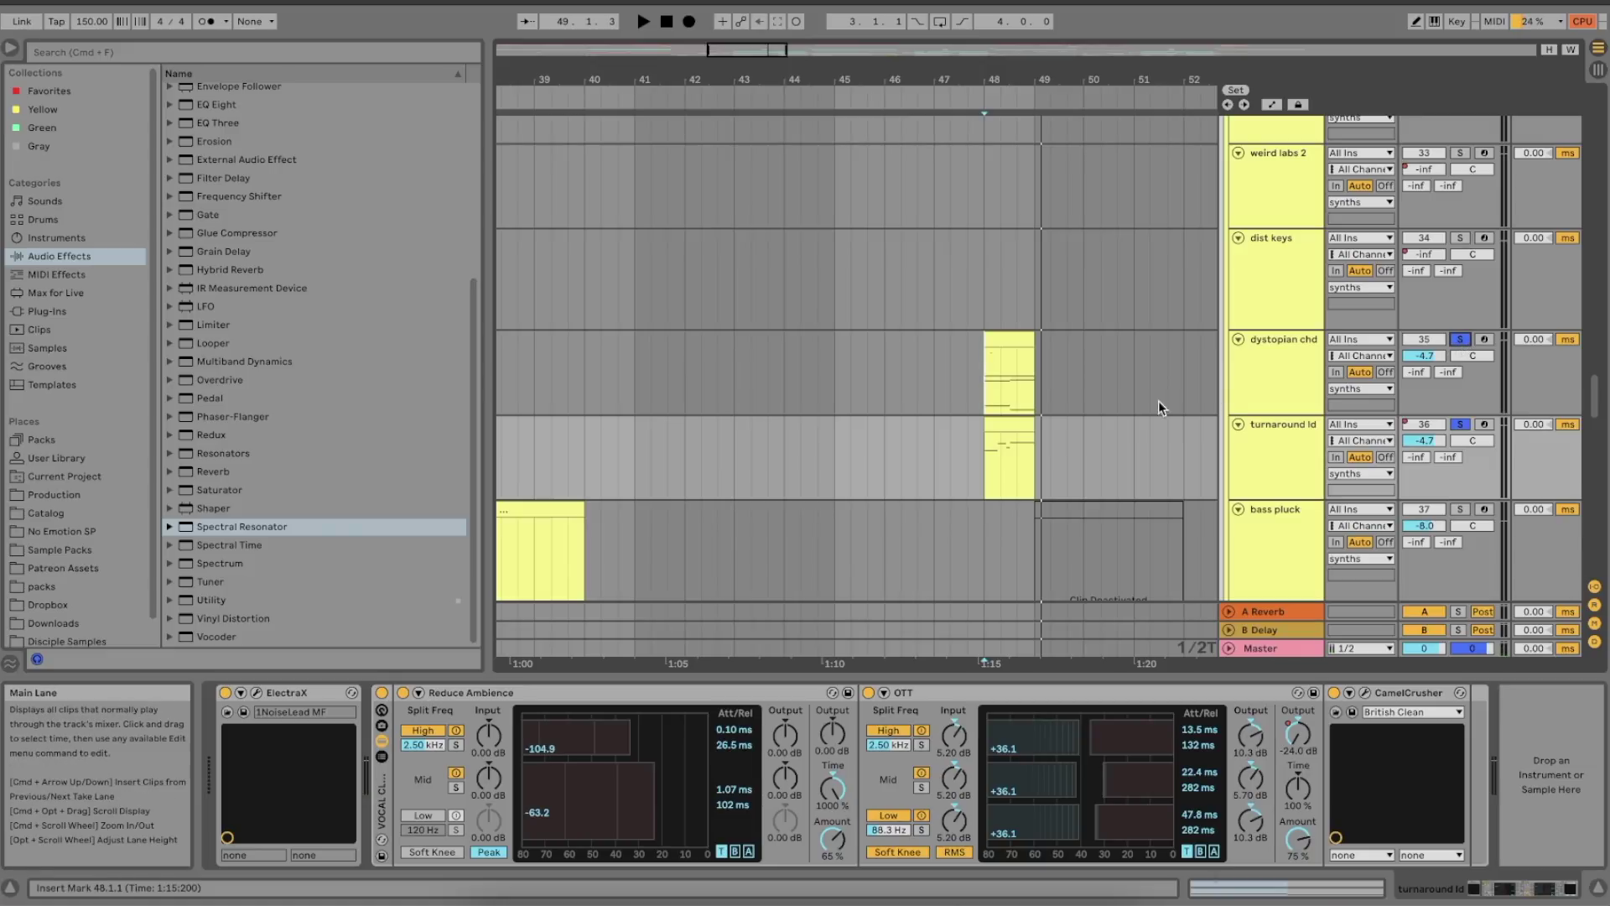
{"action": "scroll", "coordinate": [1085, 396], "scroll_direction": "down", "scroll_amount": 2}
{"action": "key", "text": "space"}
- Play the full mix from bar 49 and inspect the spectral and screamer clips around bars 52 and 53
{"action": "scroll", "coordinate": [1085, 396], "scroll_direction": "down", "scroll_amount": 2}
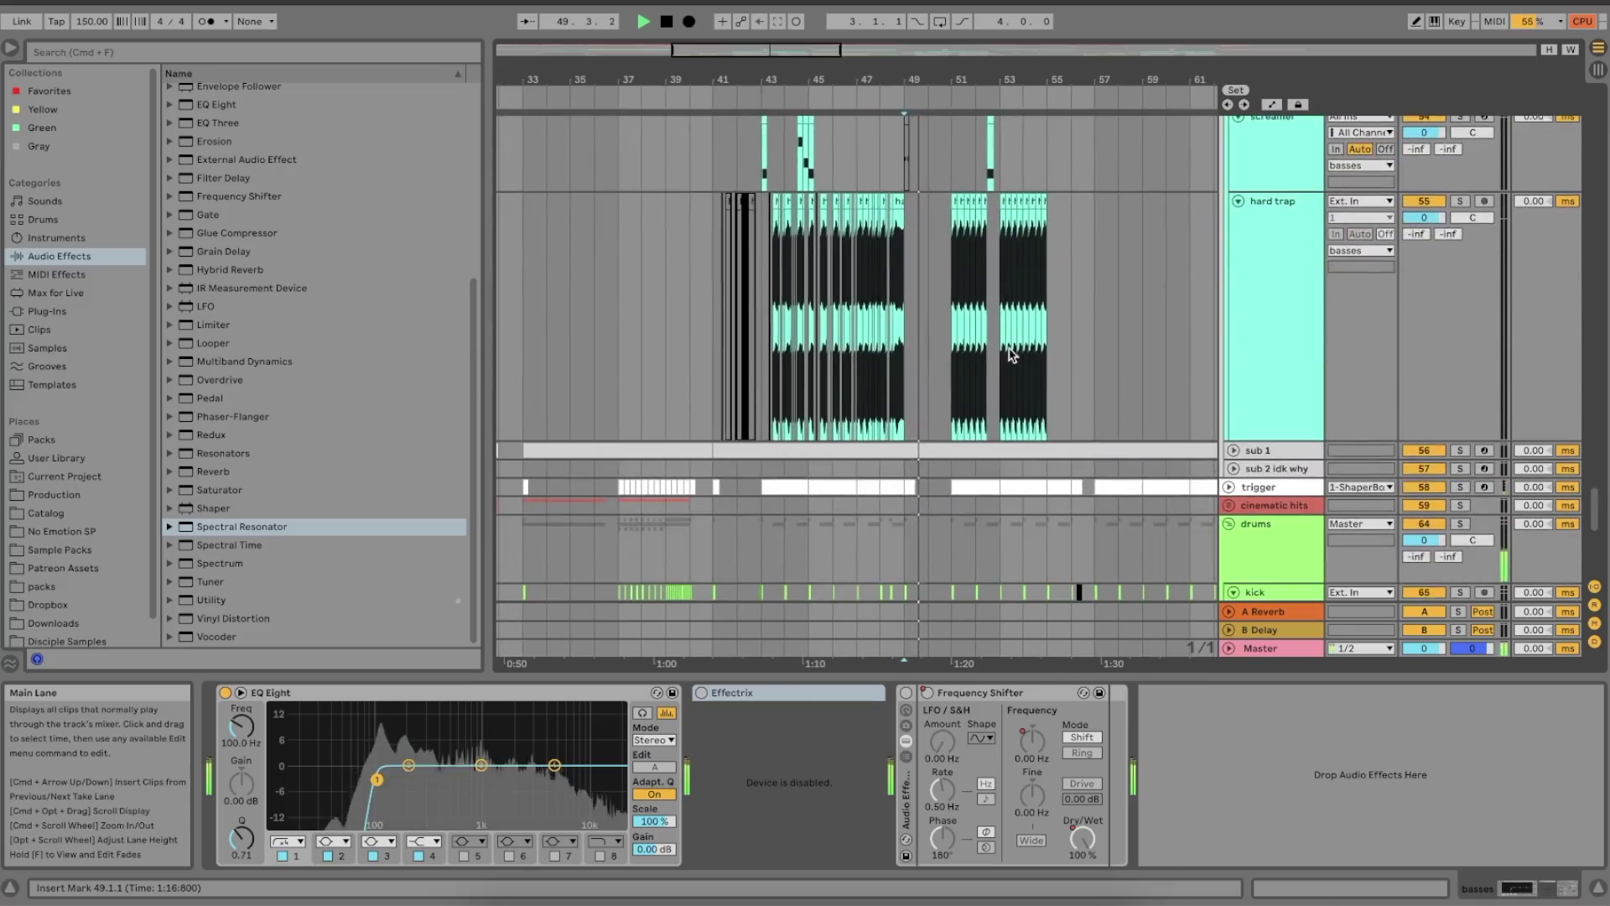
{"action": "scroll", "coordinate": [1010, 347], "scroll_direction": "up", "scroll_amount": 5}
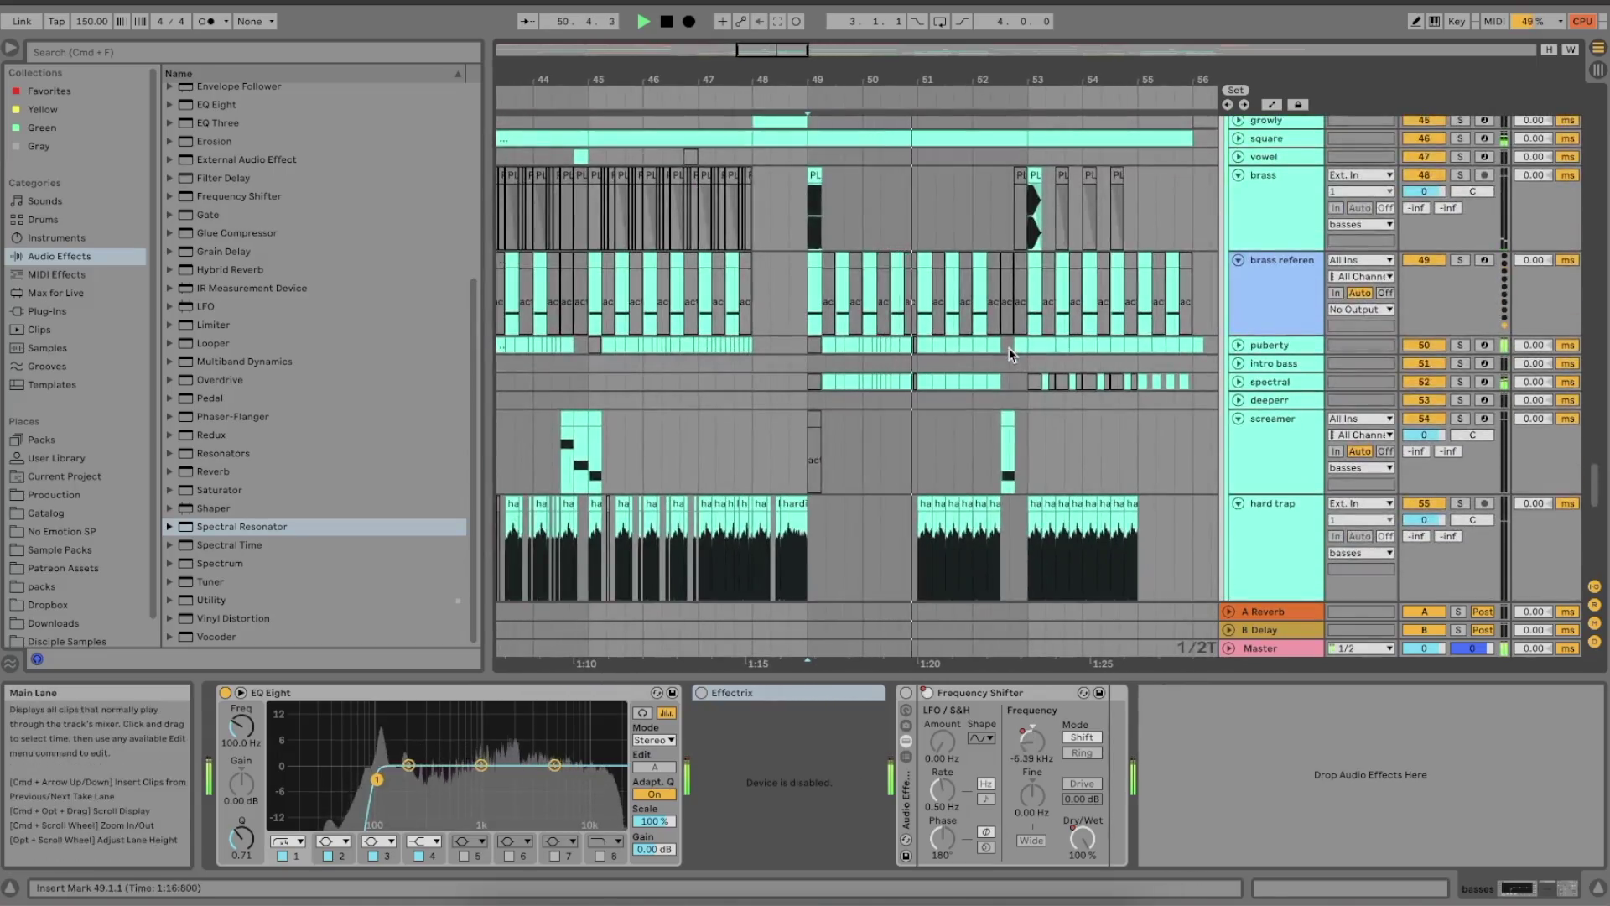
{"action": "left_click", "coordinate": [1036, 388]}
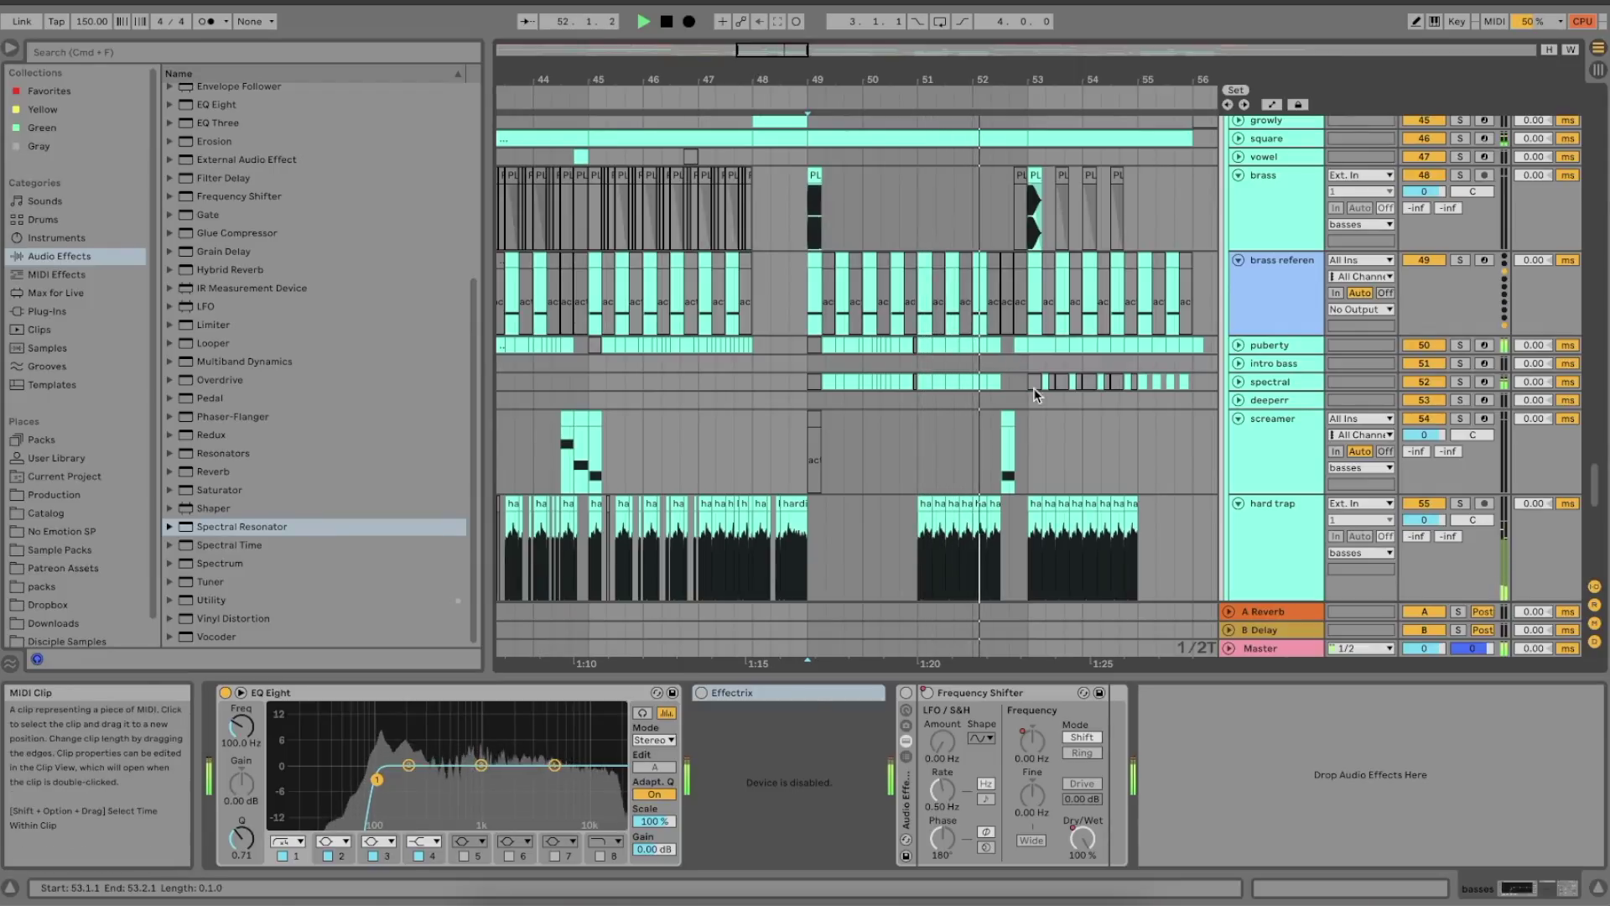
{"action": "left_click", "coordinate": [1037, 401]}
{"action": "left_click", "coordinate": [1008, 416]}
{"action": "scroll", "coordinate": [1008, 415], "scroll_direction": "up", "scroll_amount": 5}
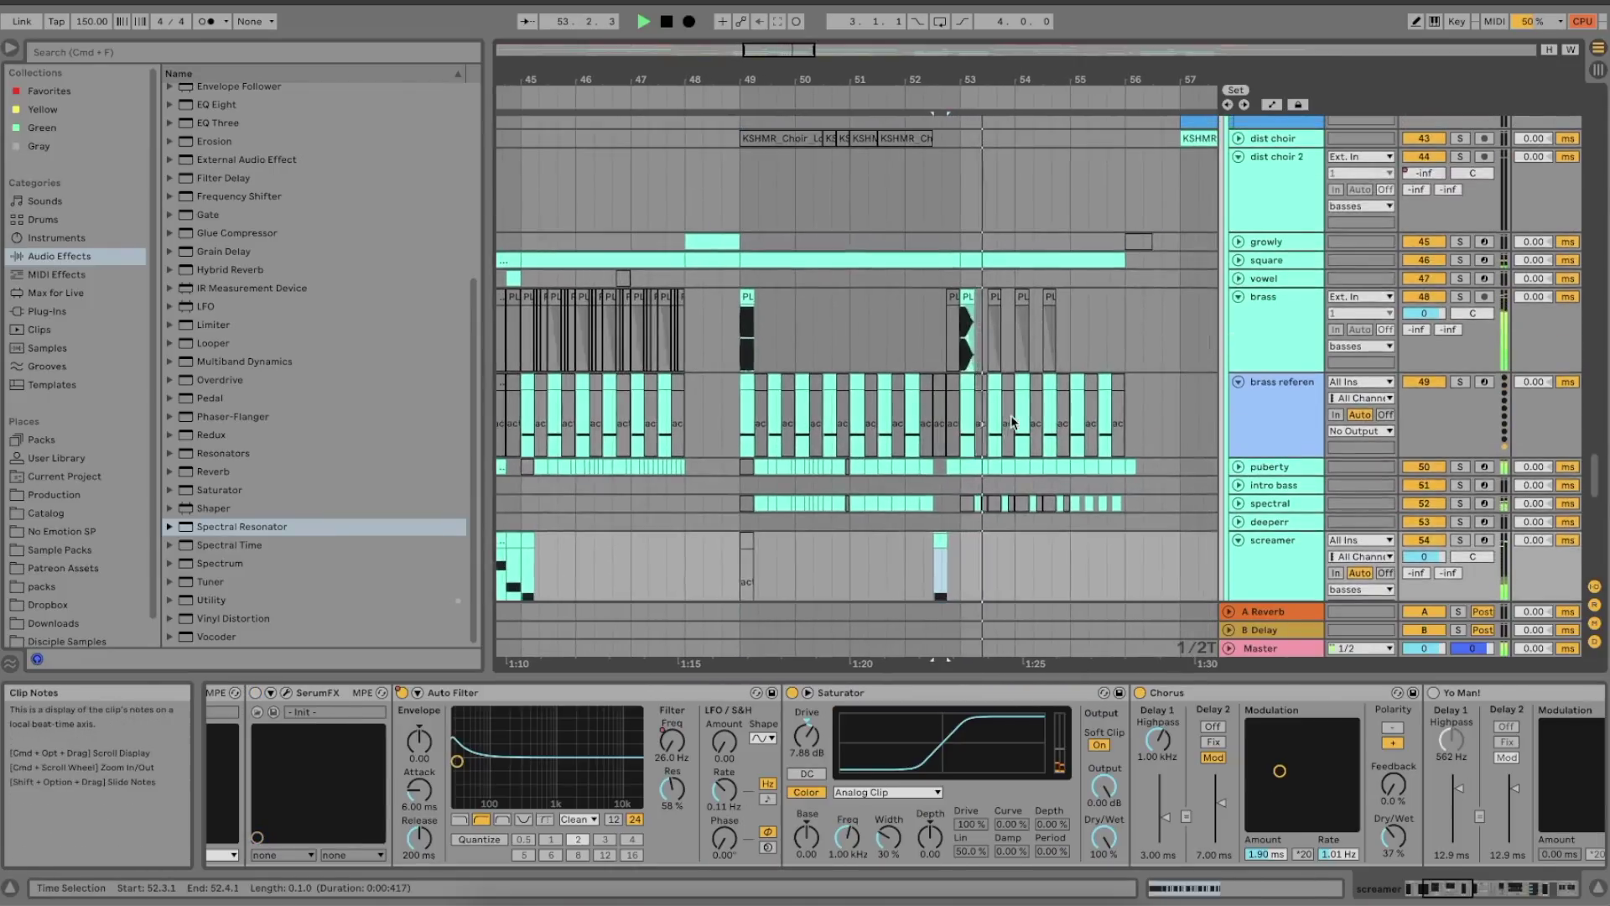
{"action": "scroll", "coordinate": [1008, 415], "scroll_direction": "down", "scroll_amount": 5}
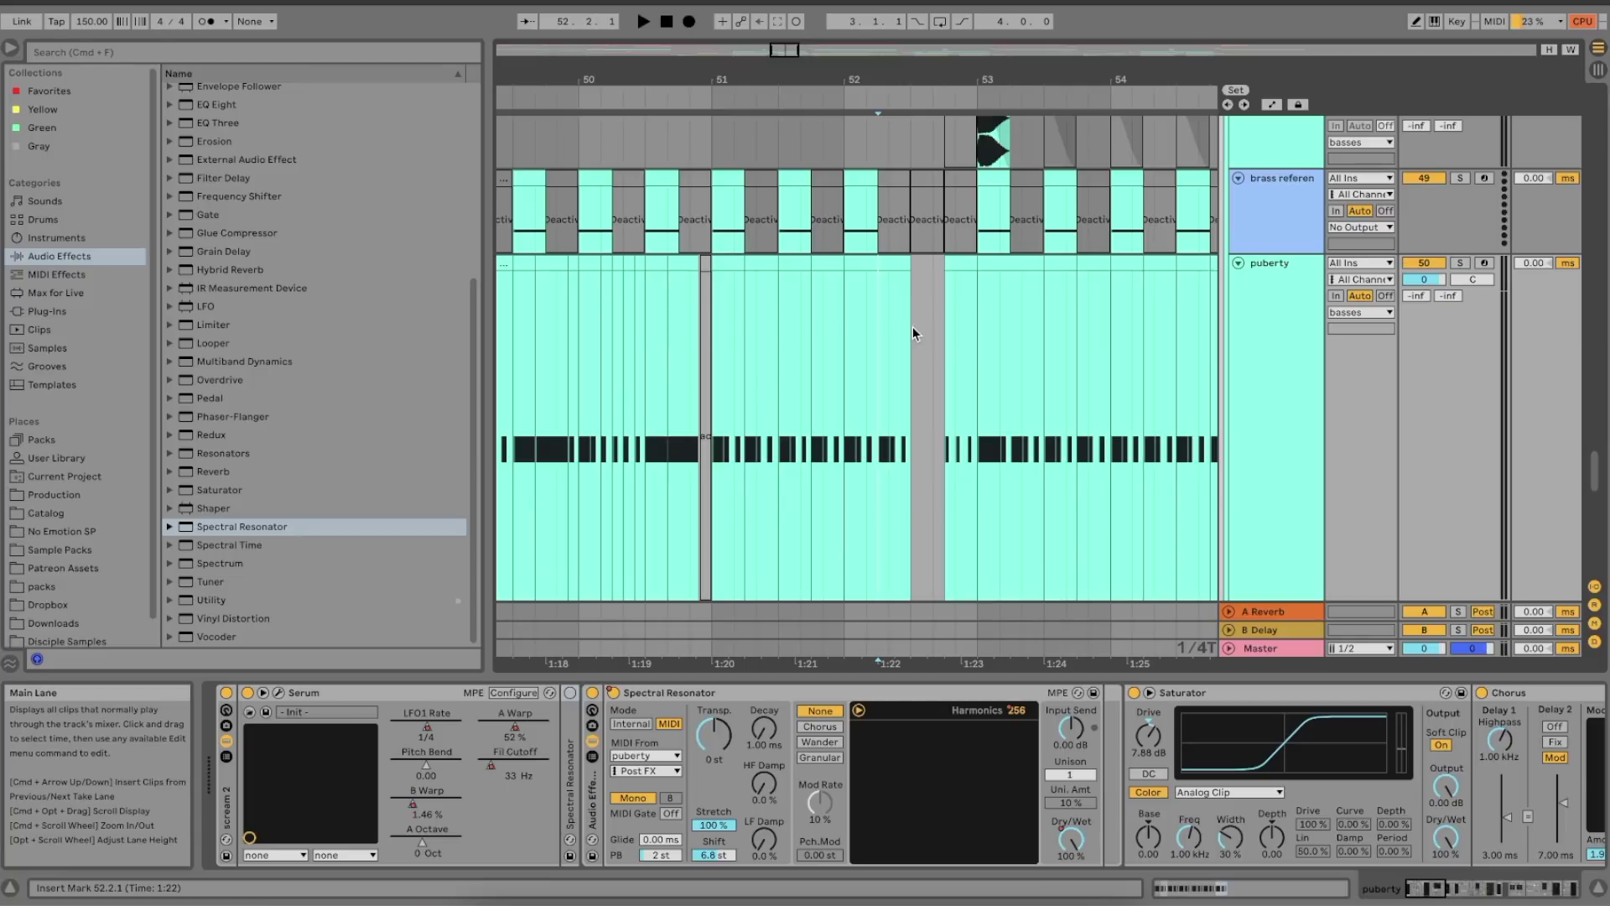
- Audition the puberty track from bar 52, solo it and show its Spectral Resonator Harmonics automation
{"action": "left_click", "coordinate": [844, 313]}
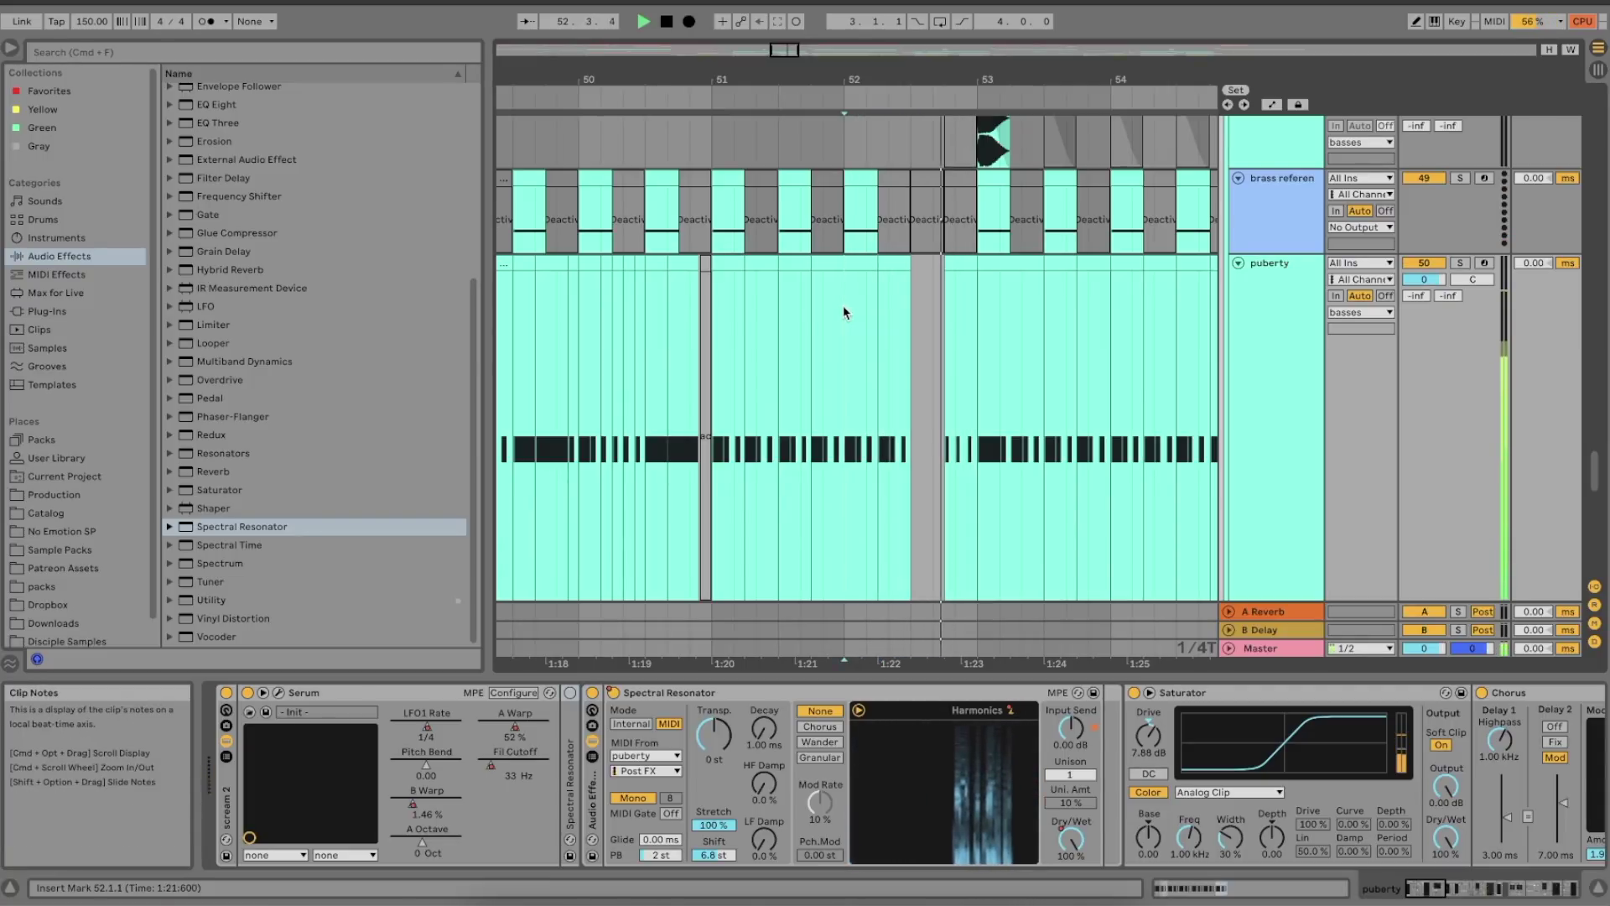
{"action": "key", "text": "space"}
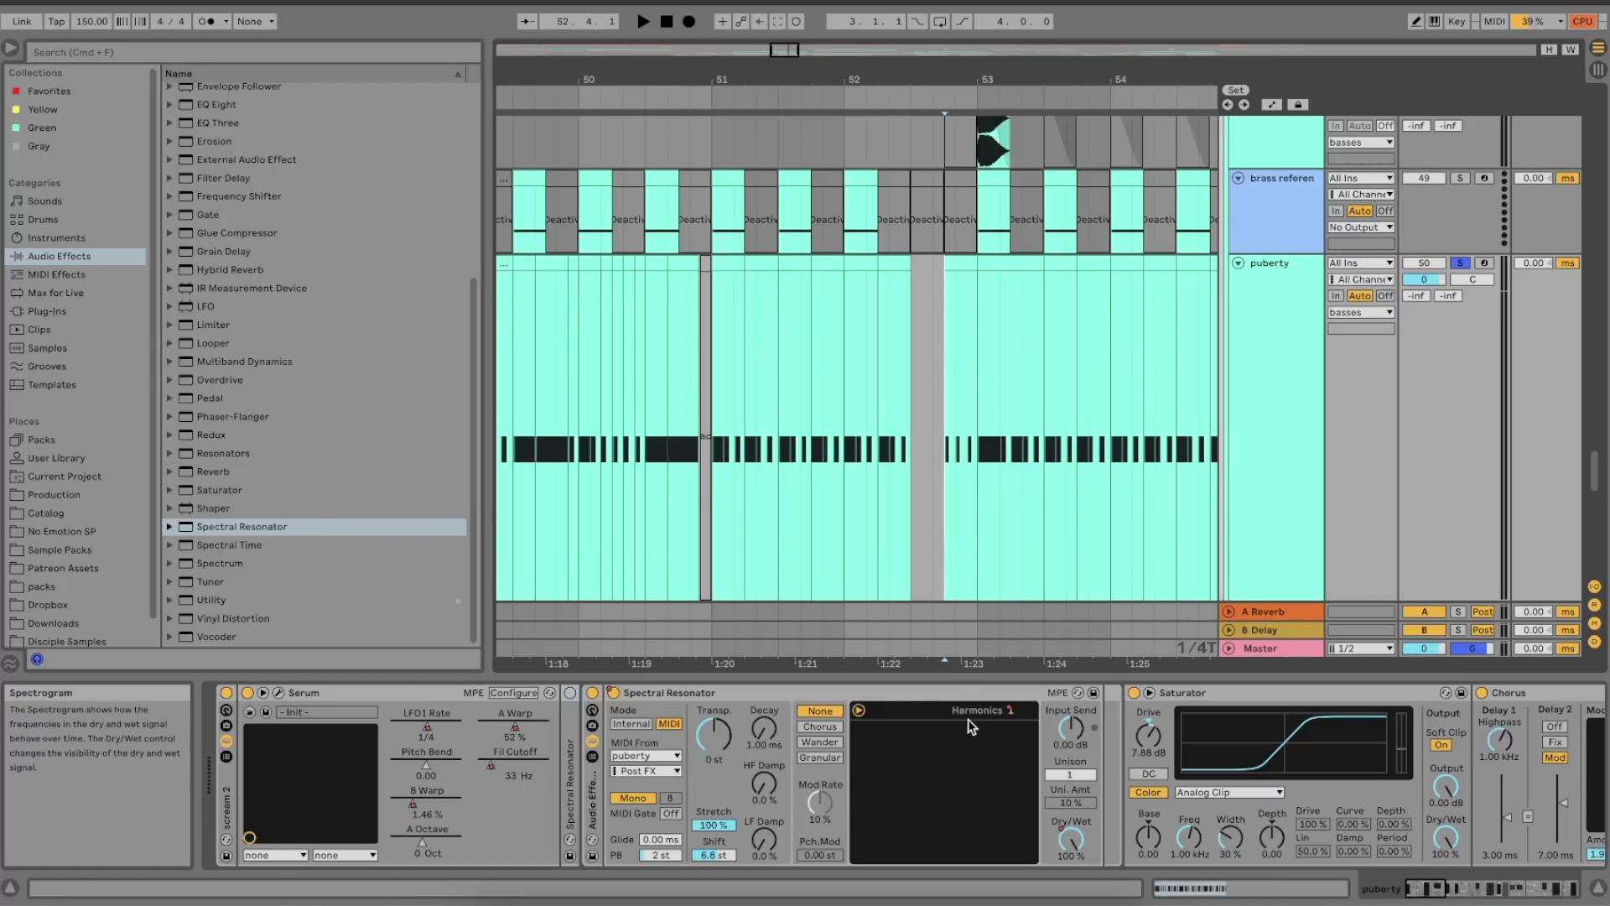
{"action": "key", "text": "a"}
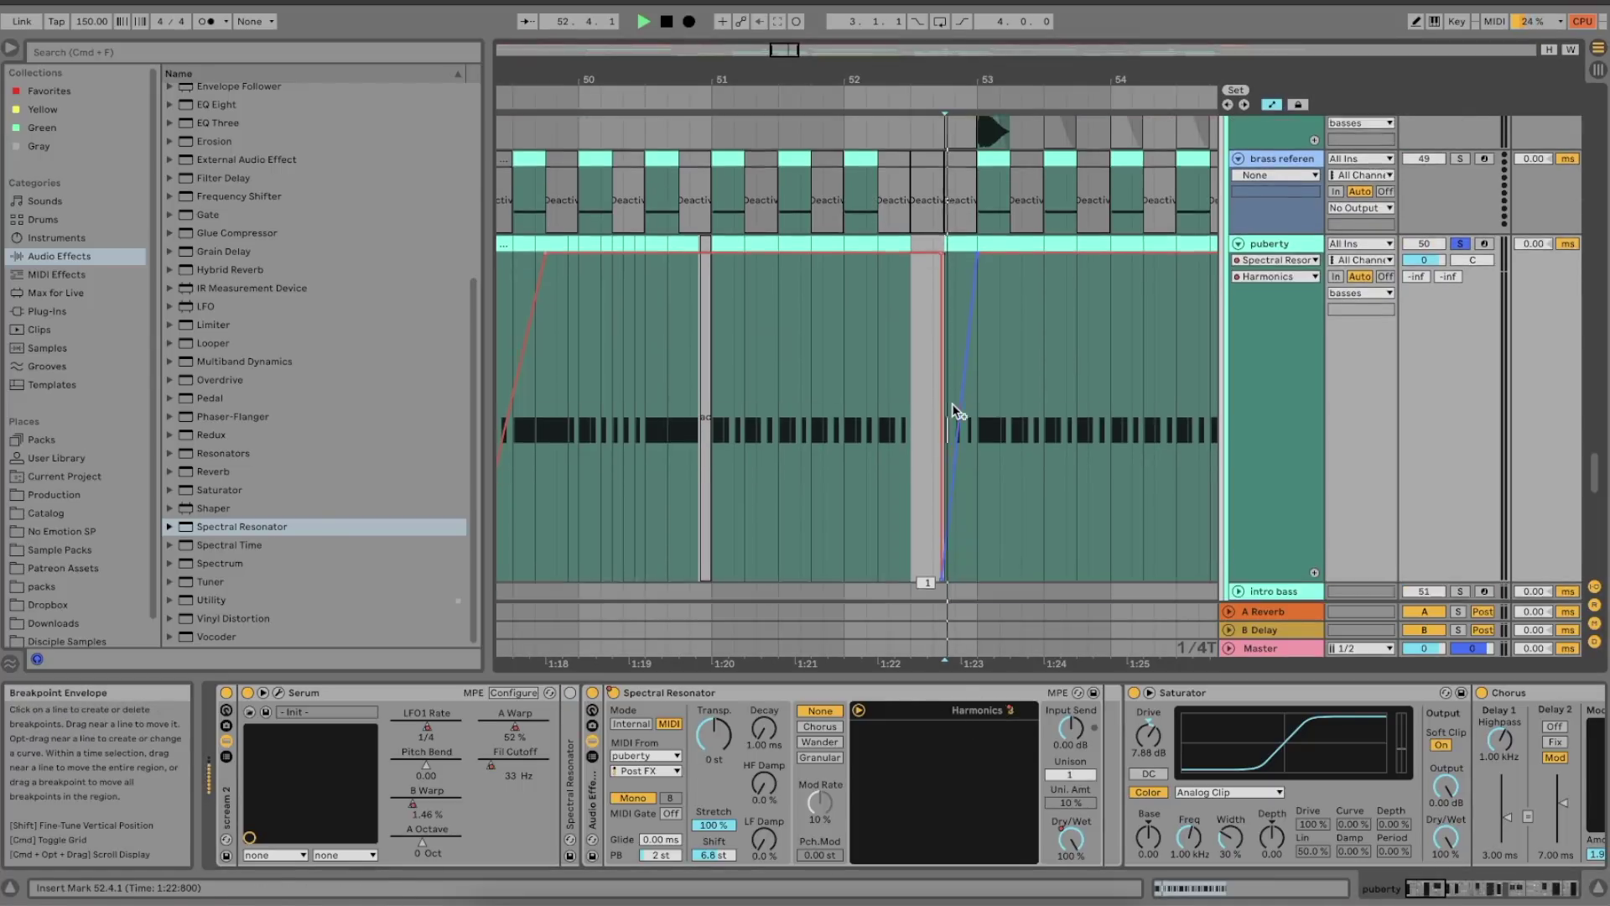
{"action": "key", "text": "space"}
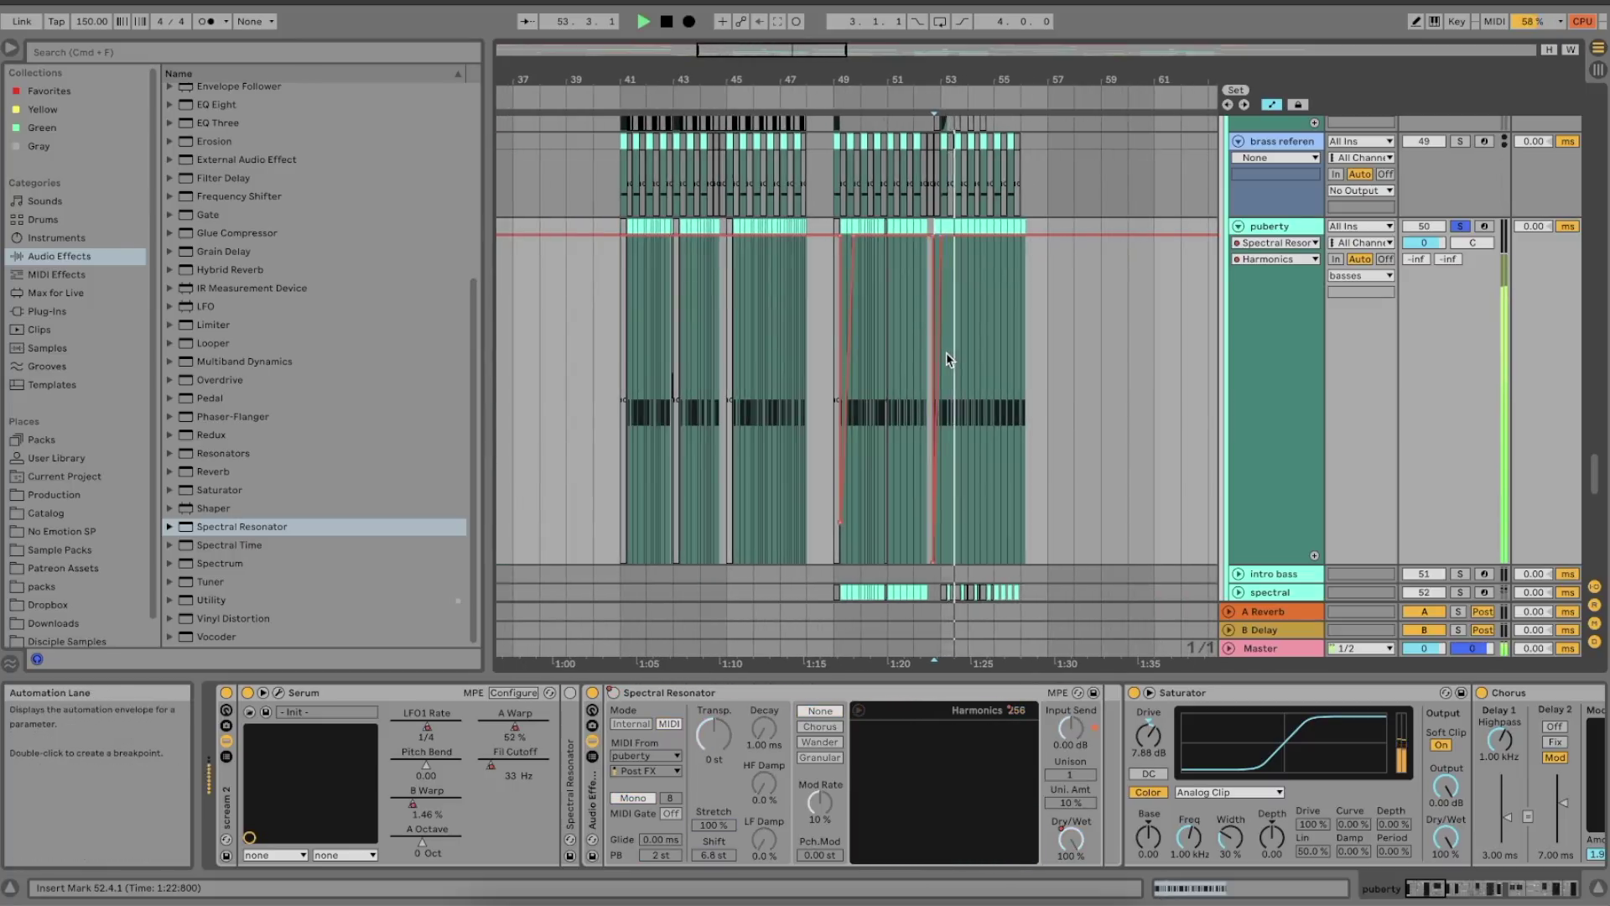
- Compare the puberty track in the full mix and soloed, playing from position 52.4.1
{"action": "scroll", "coordinate": [946, 352], "scroll_direction": "up", "scroll_amount": 5}
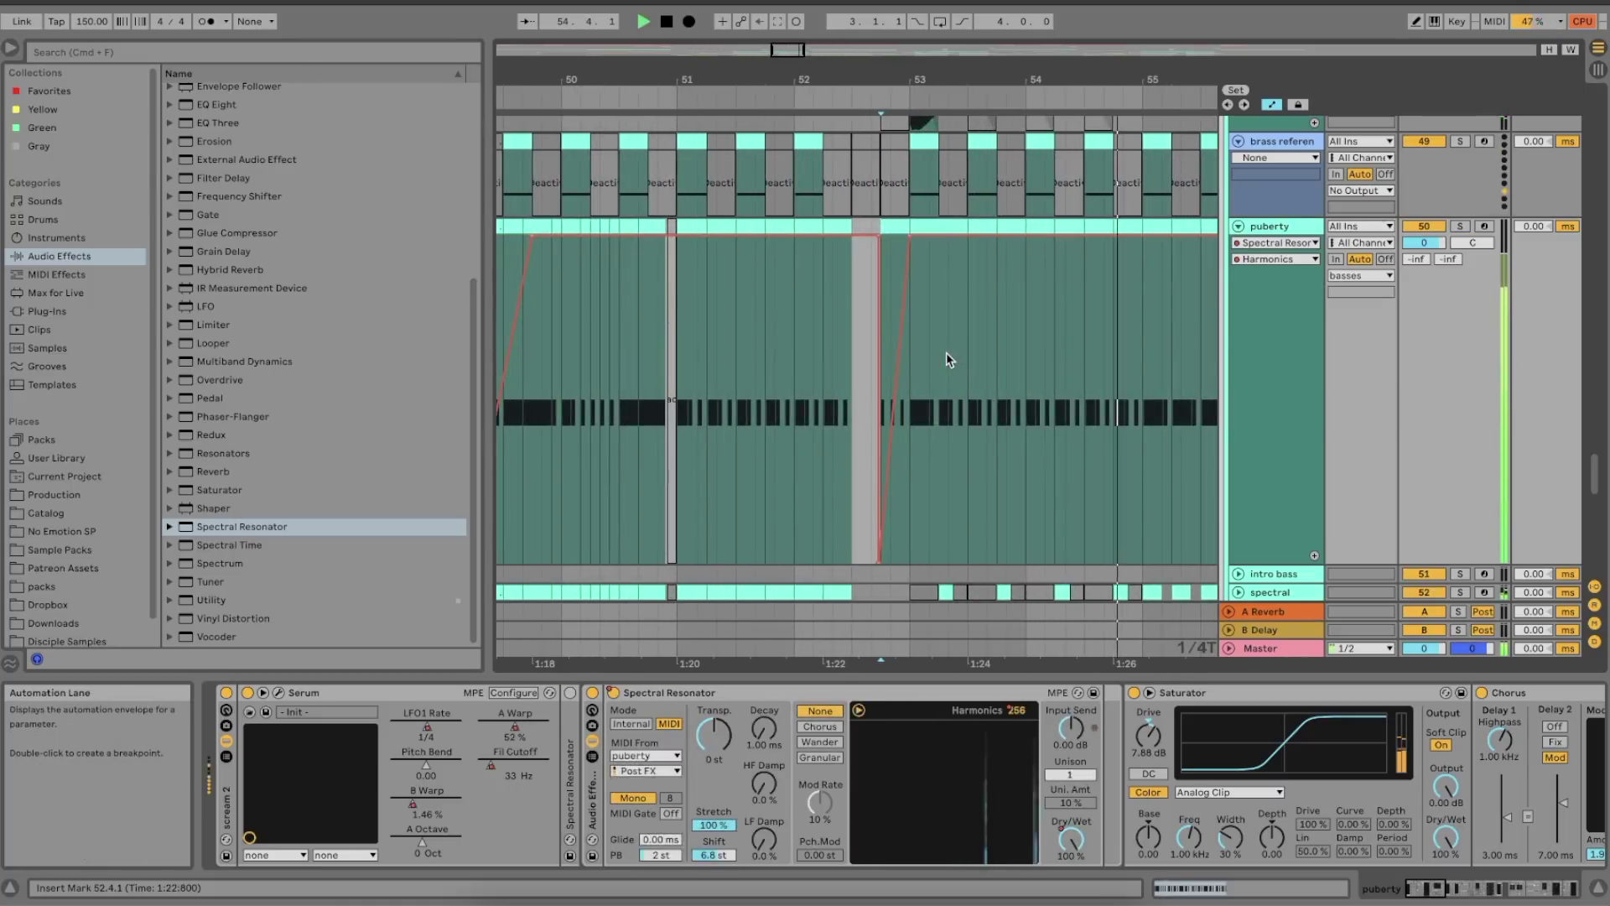
{"action": "key", "text": "space"}
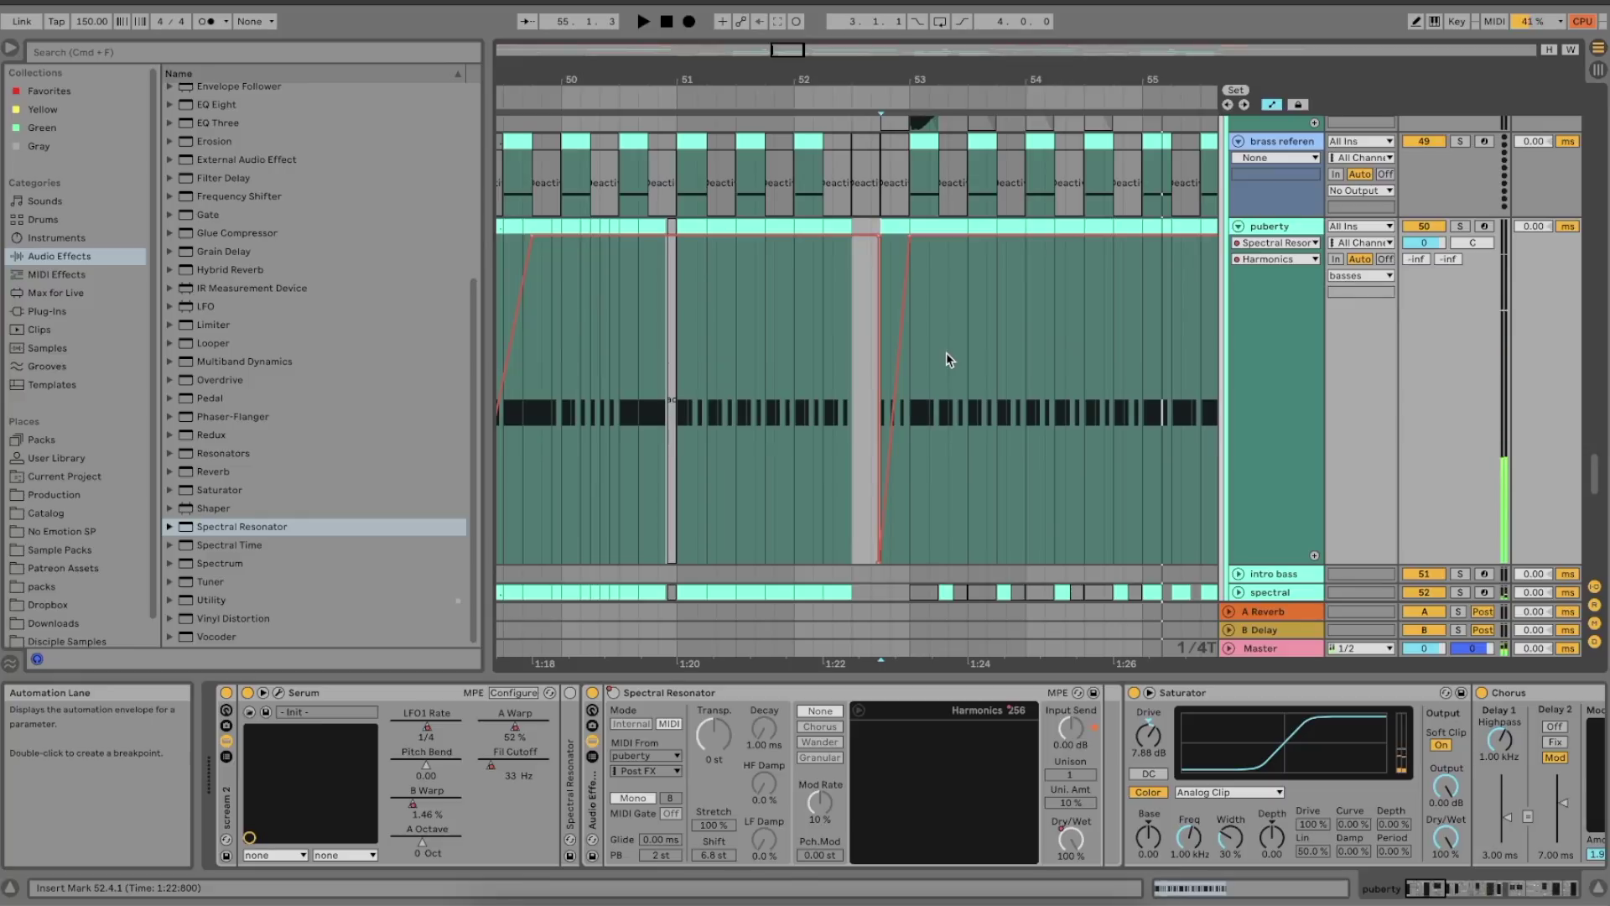
{"action": "key", "text": "space"}
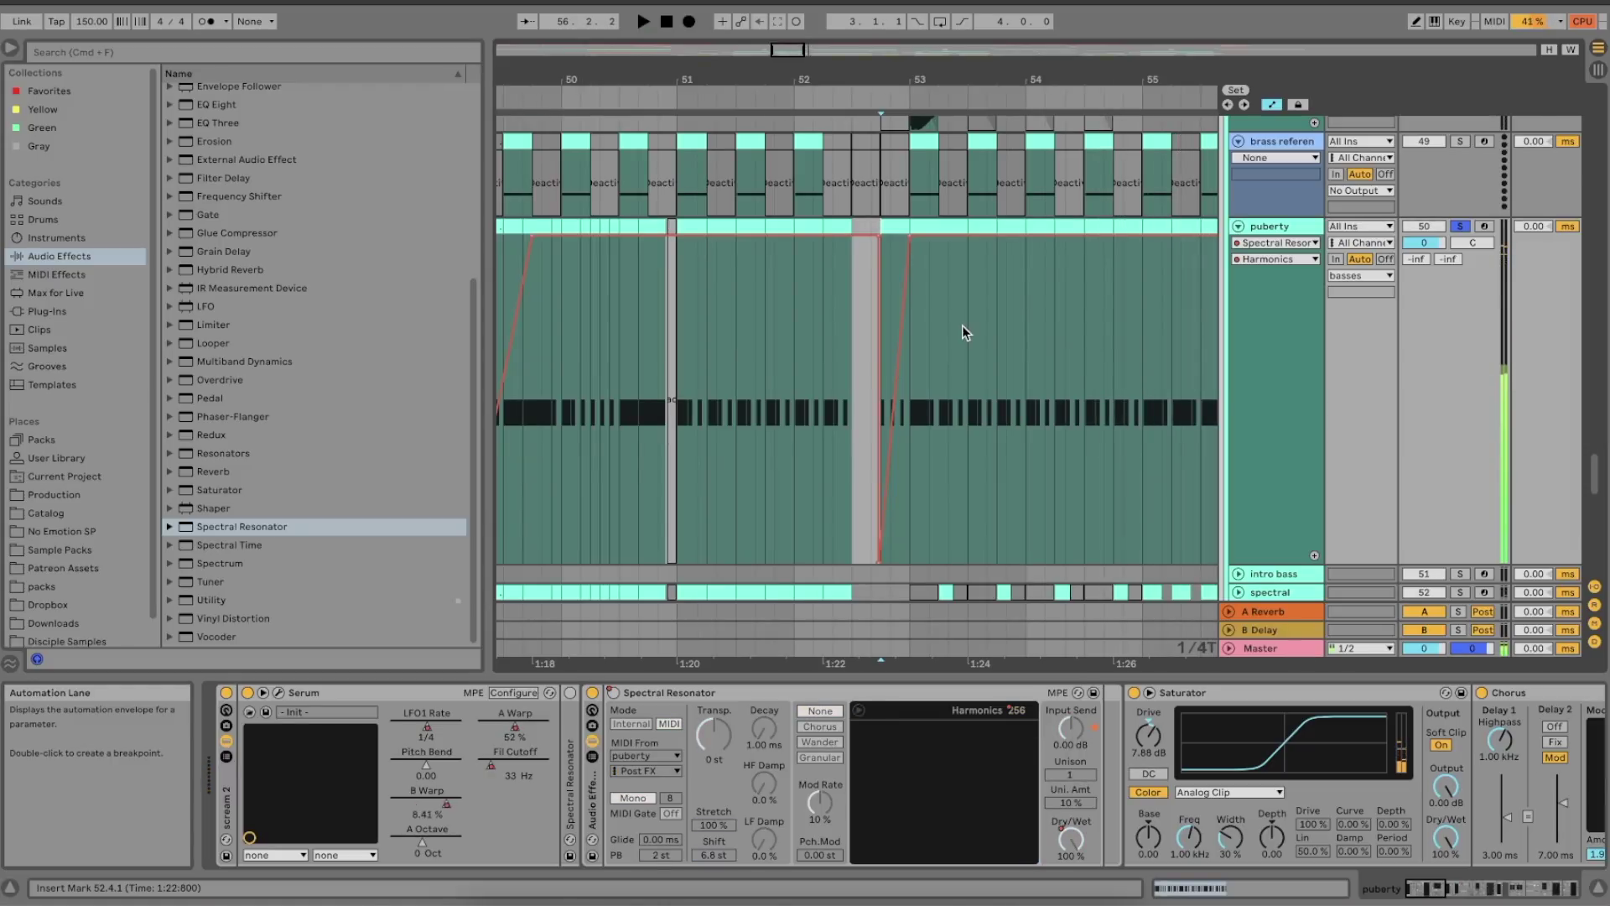
- Unfold the dist choir track, solo it and audition its first choir loop from bar 57
{"action": "scroll", "coordinate": [963, 325], "scroll_direction": "down", "scroll_amount": 5}
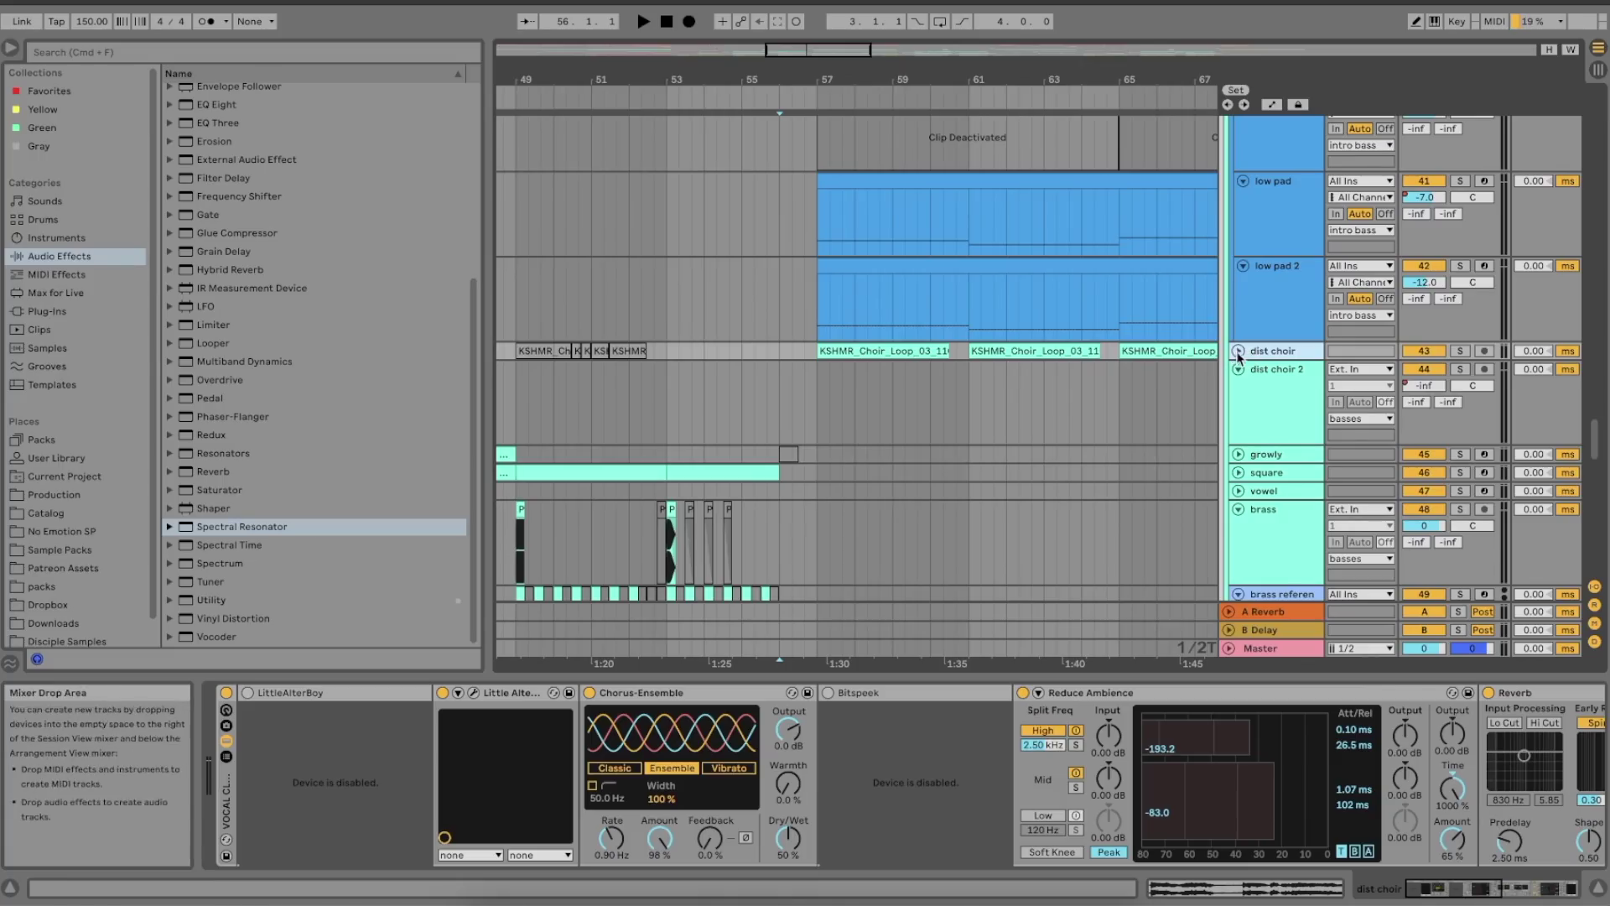
{"action": "left_click", "coordinate": [1238, 351]}
{"action": "left_click", "coordinate": [846, 350]}
{"action": "scroll", "coordinate": [846, 351], "scroll_direction": "down", "scroll_amount": 5}
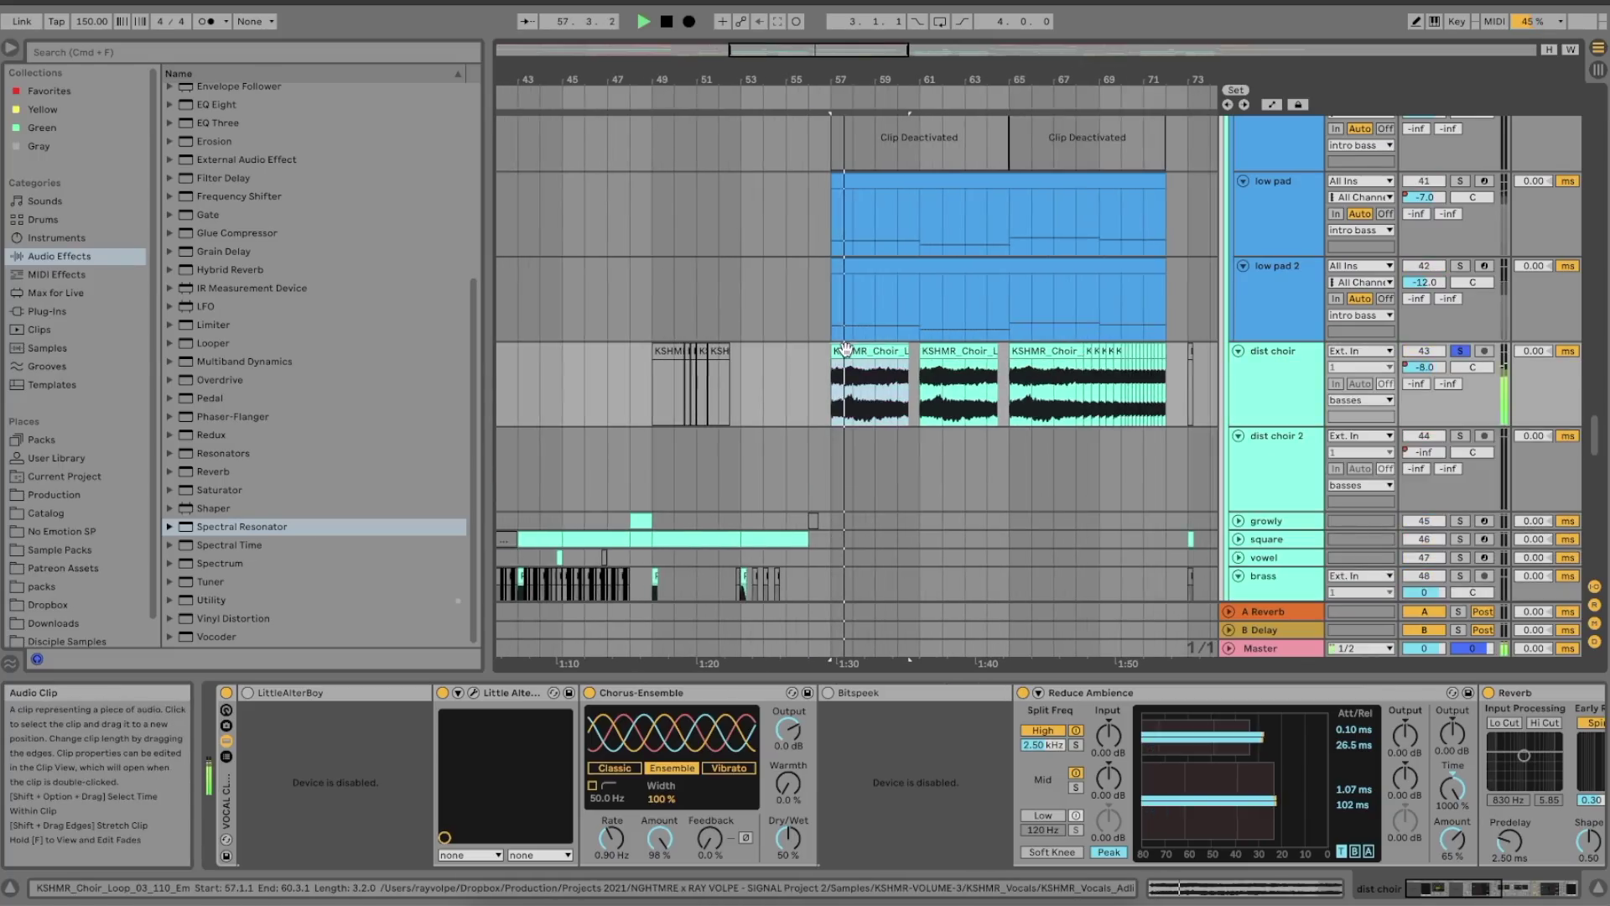
- Show the Little AlterBoy settings on dist choir, close the plug-in and review the rest of its effects chain
{"action": "left_click", "coordinate": [474, 694]}
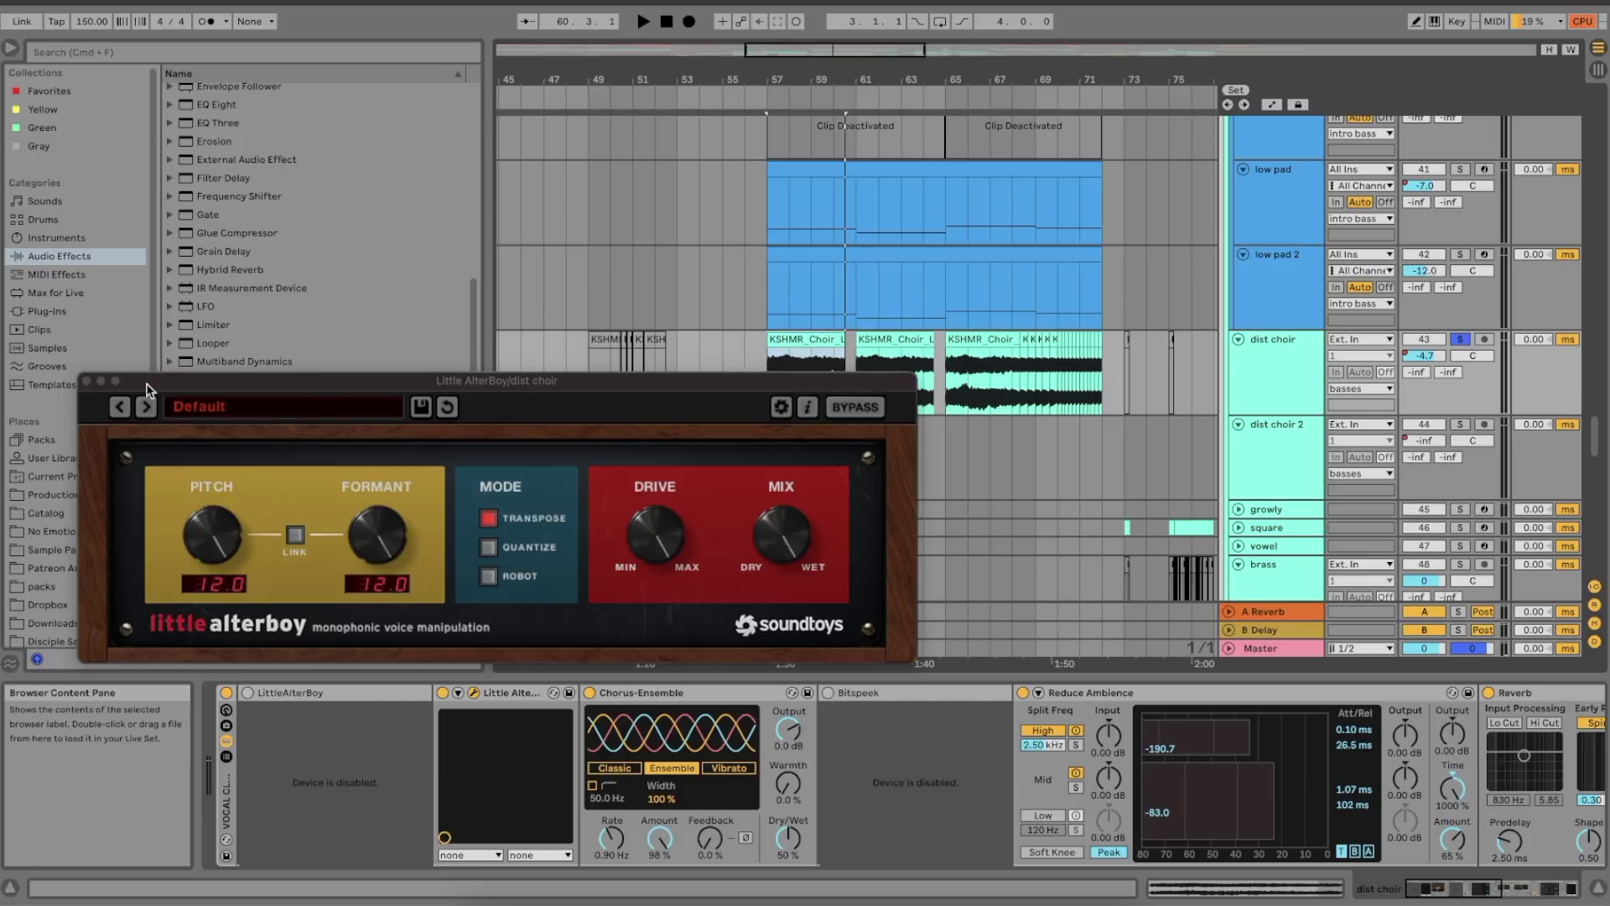
{"action": "left_click", "coordinate": [87, 381]}
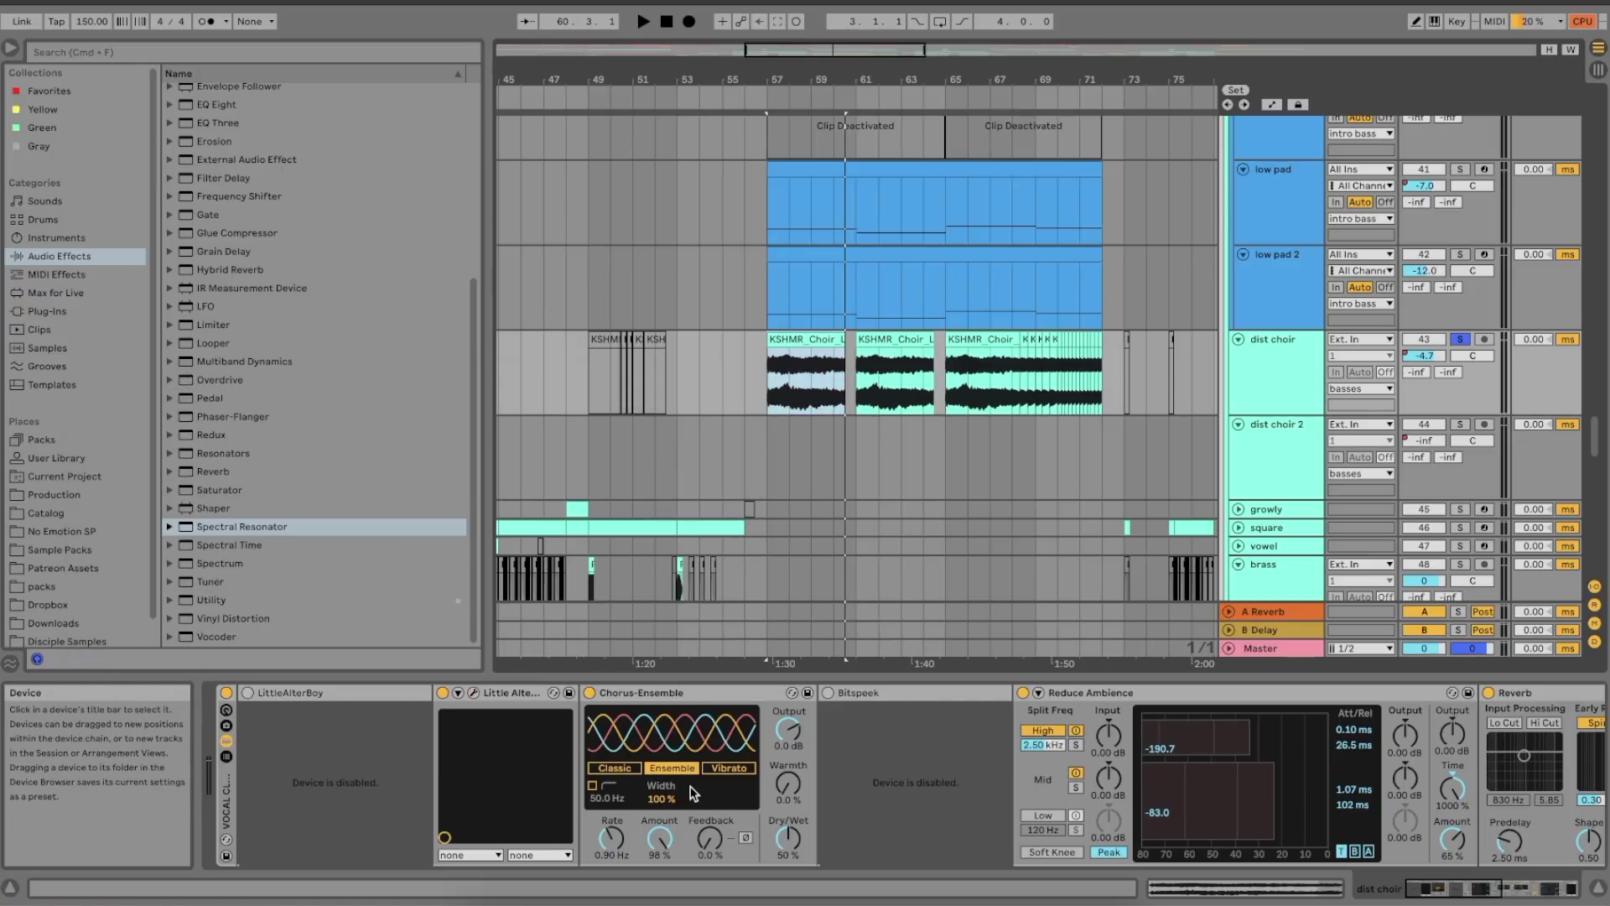
{"action": "scroll", "coordinate": [881, 837], "scroll_direction": "right", "scroll_amount": 15}
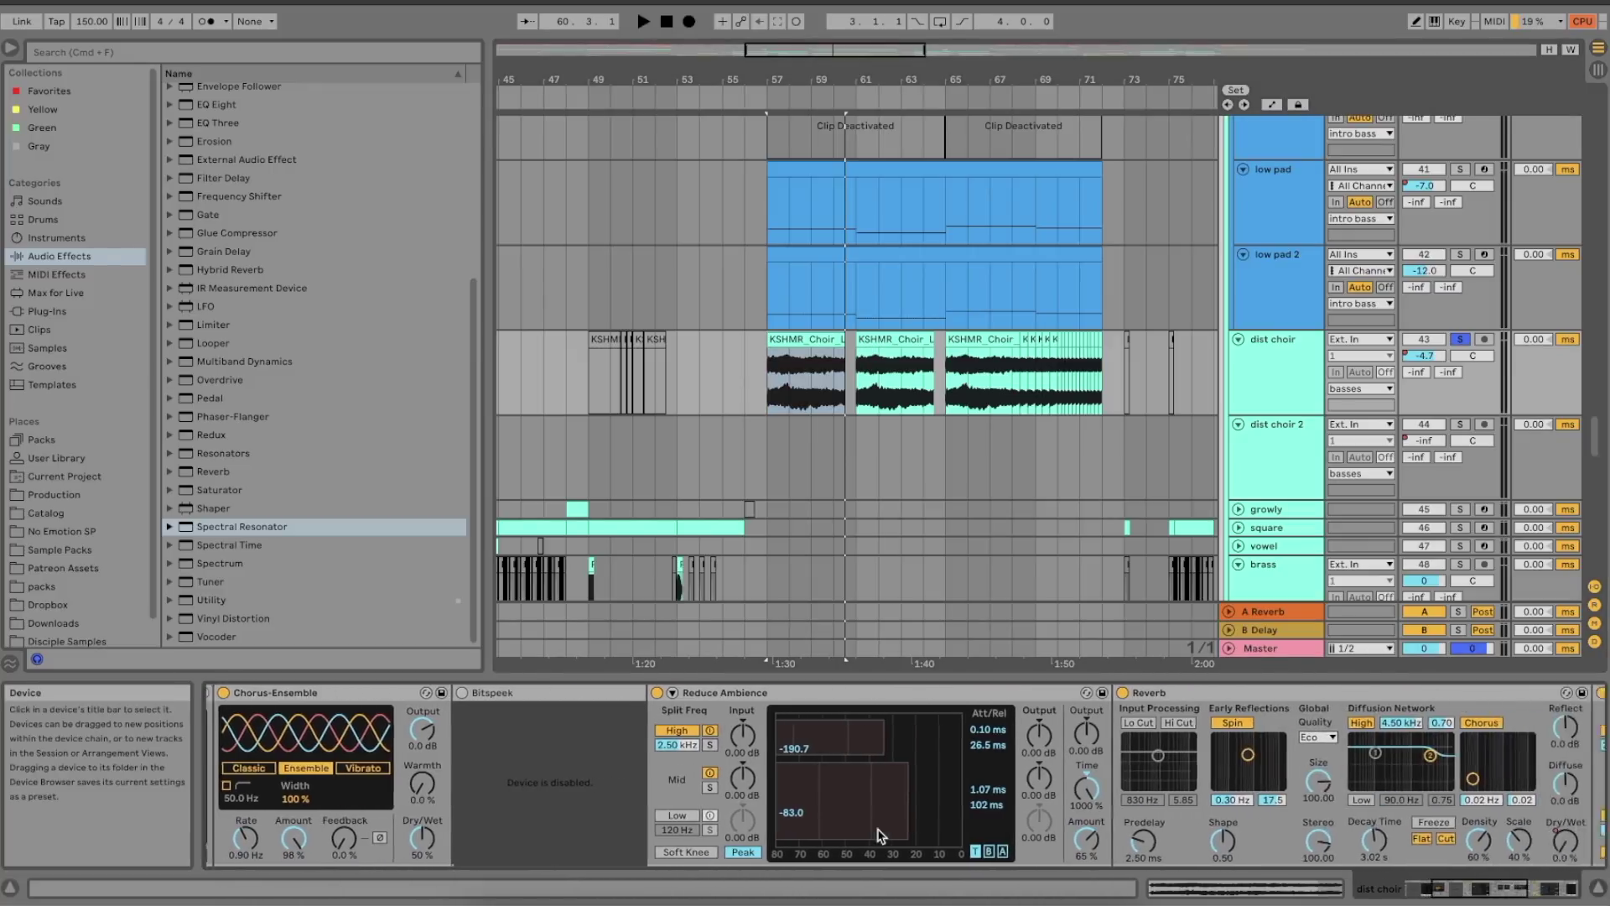
{"action": "scroll", "coordinate": [880, 836], "scroll_direction": "left", "scroll_amount": 8}
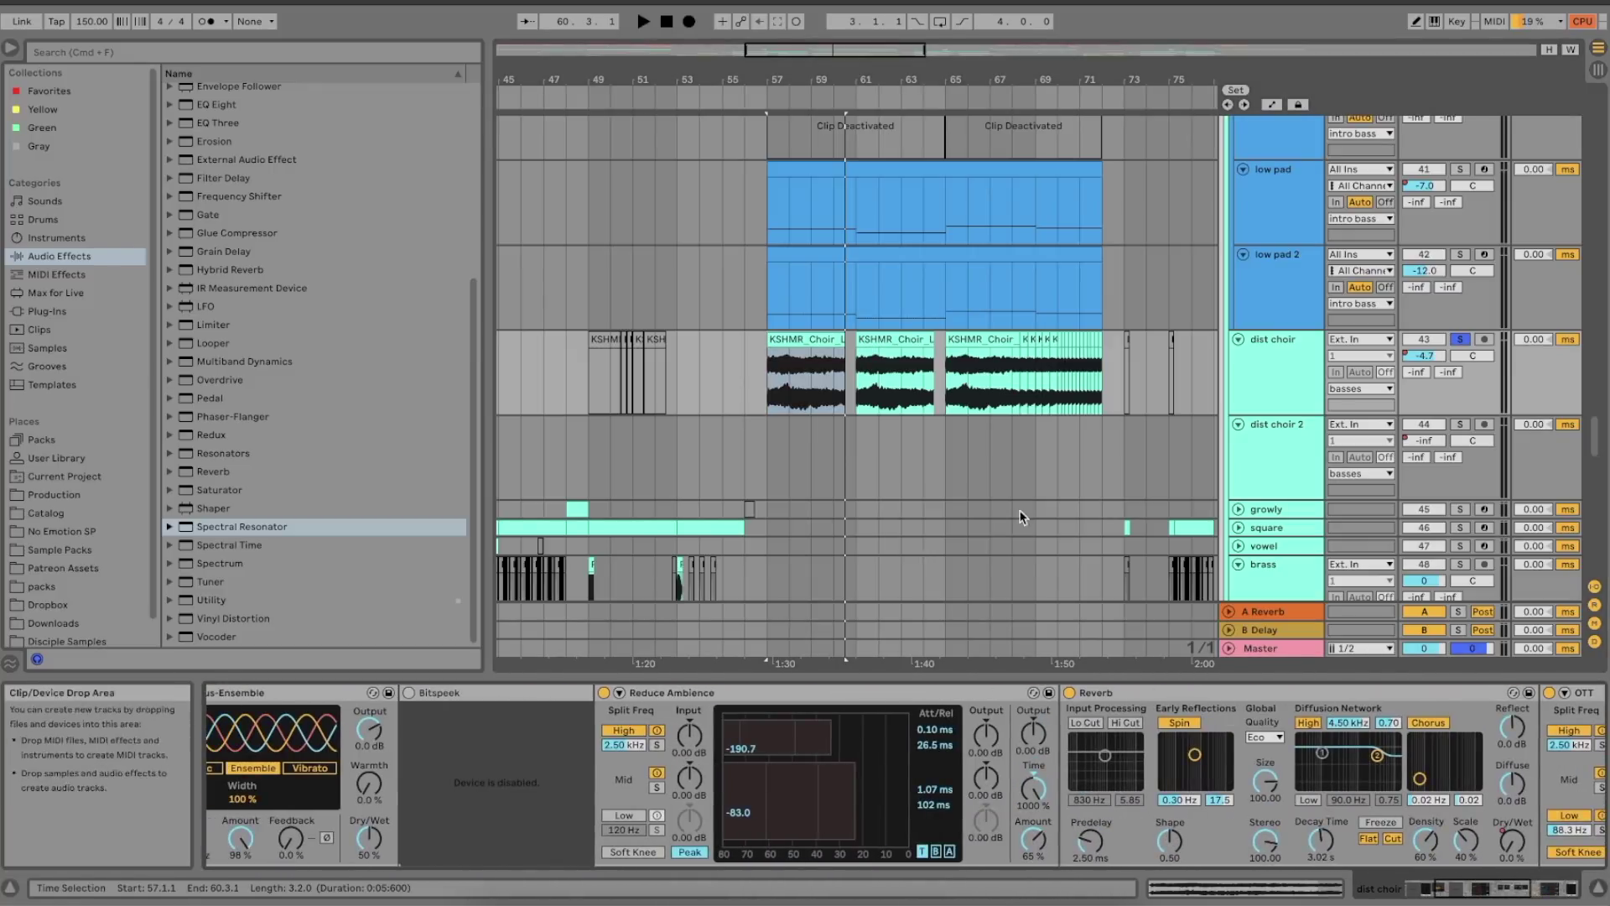
- Solo low pad and low pad 2 together with dist choir and audition them from bar 57
{"action": "scroll", "coordinate": [904, 342], "scroll_direction": "up", "scroll_amount": 4}
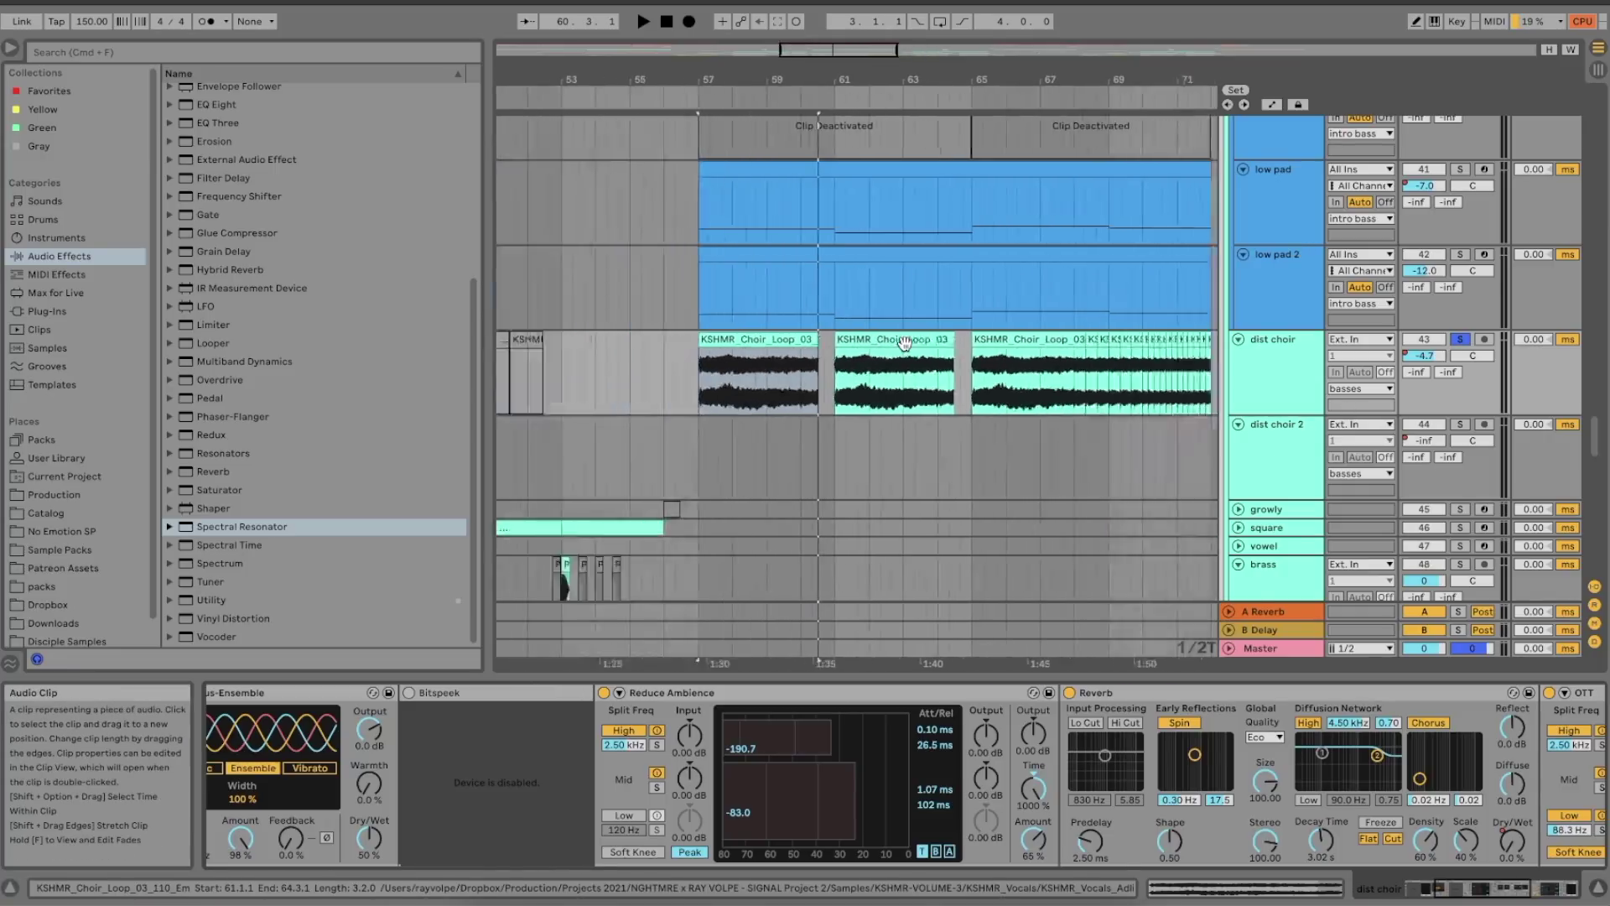
{"action": "scroll", "coordinate": [905, 342], "scroll_direction": "down", "scroll_amount": 3}
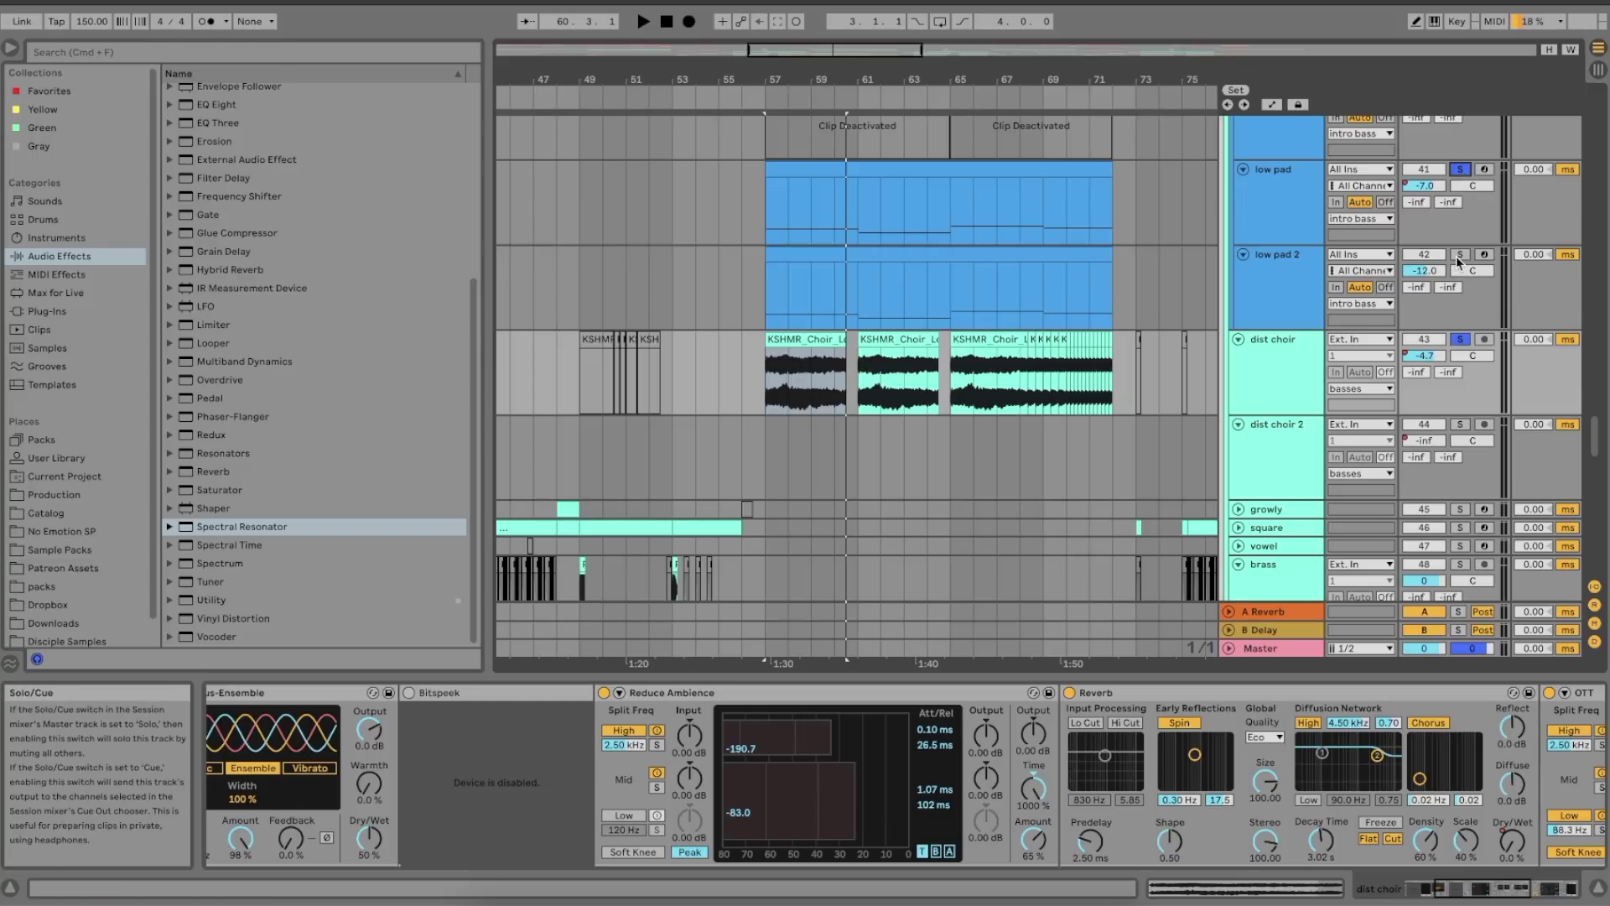
{"action": "left_click", "coordinate": [1460, 254]}
{"action": "key", "text": "space"}
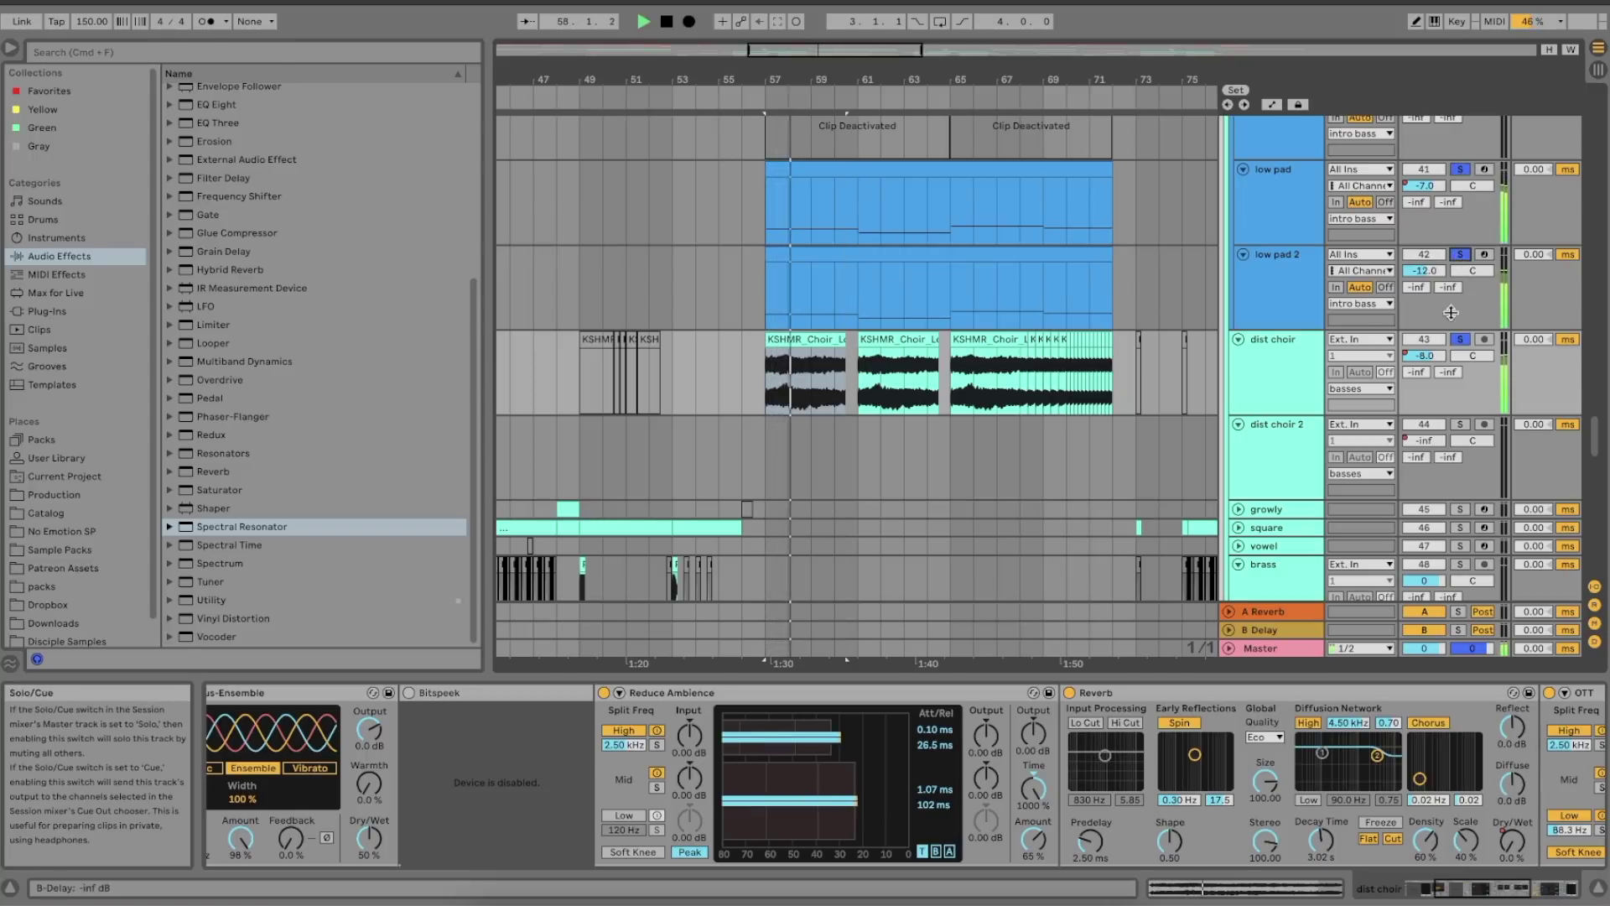
- Add bass pluck to the soloed pads and choir during playback and view the dist keys clip
{"action": "scroll", "coordinate": [1447, 319], "scroll_direction": "up", "scroll_amount": 3}
{"action": "scroll", "coordinate": [1446, 369], "scroll_direction": "up", "scroll_amount": 5}
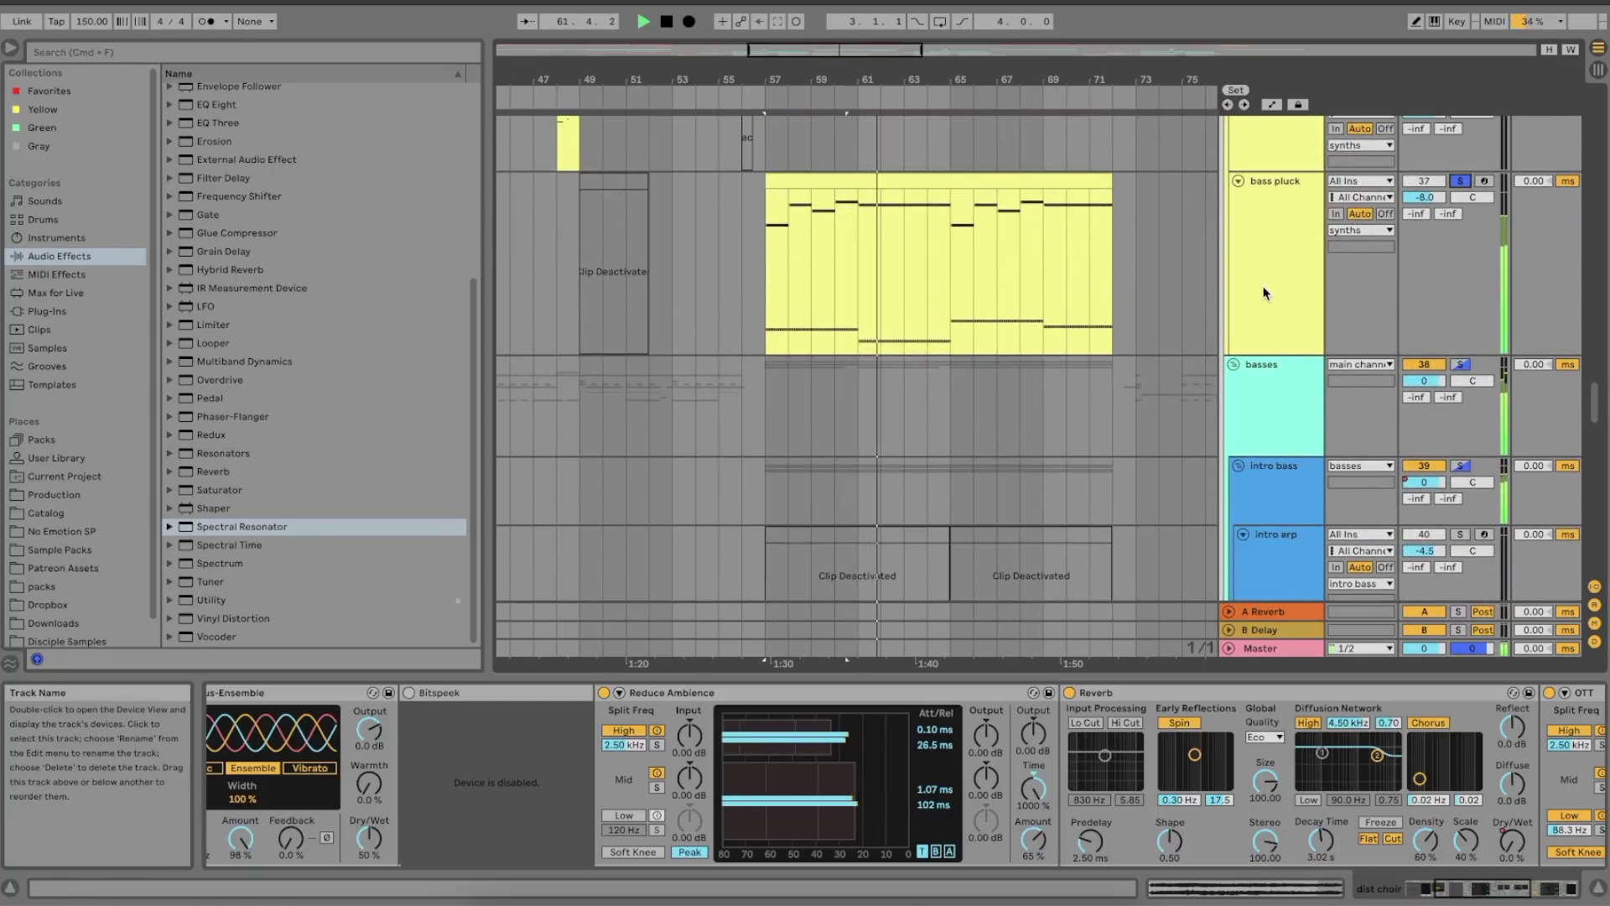
{"action": "scroll", "coordinate": [1266, 293], "scroll_direction": "up", "scroll_amount": 5}
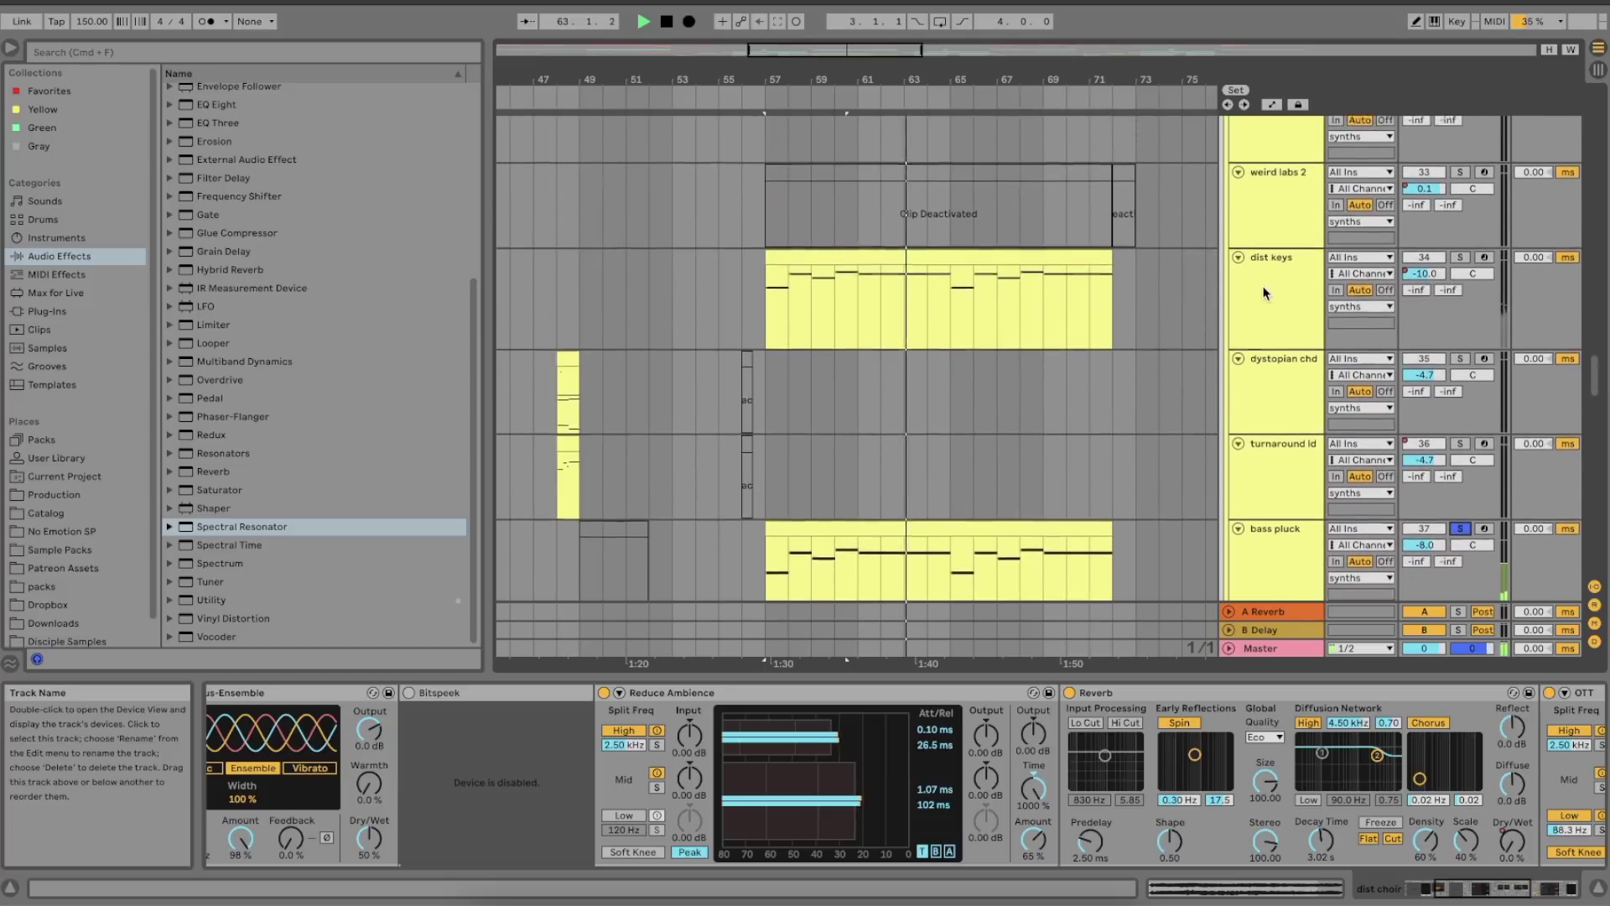
- Solo the main channel group and audition the full arrangement from bar 65 to about bar 71
{"action": "scroll", "coordinate": [1266, 292], "scroll_direction": "up", "scroll_amount": 6}
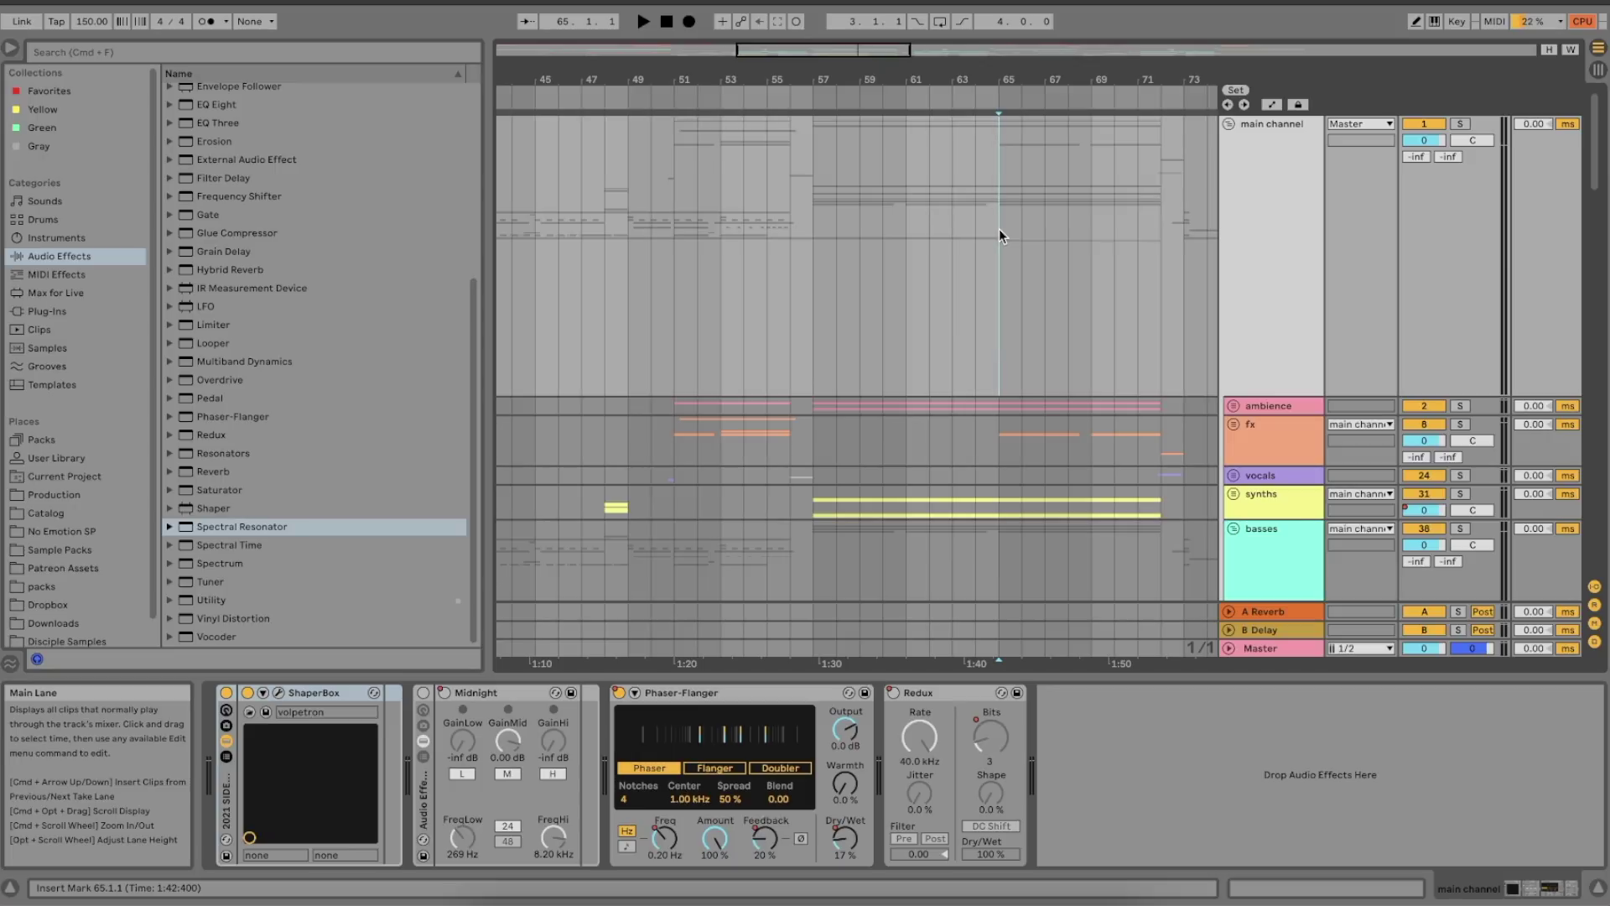
{"action": "key", "text": "space"}
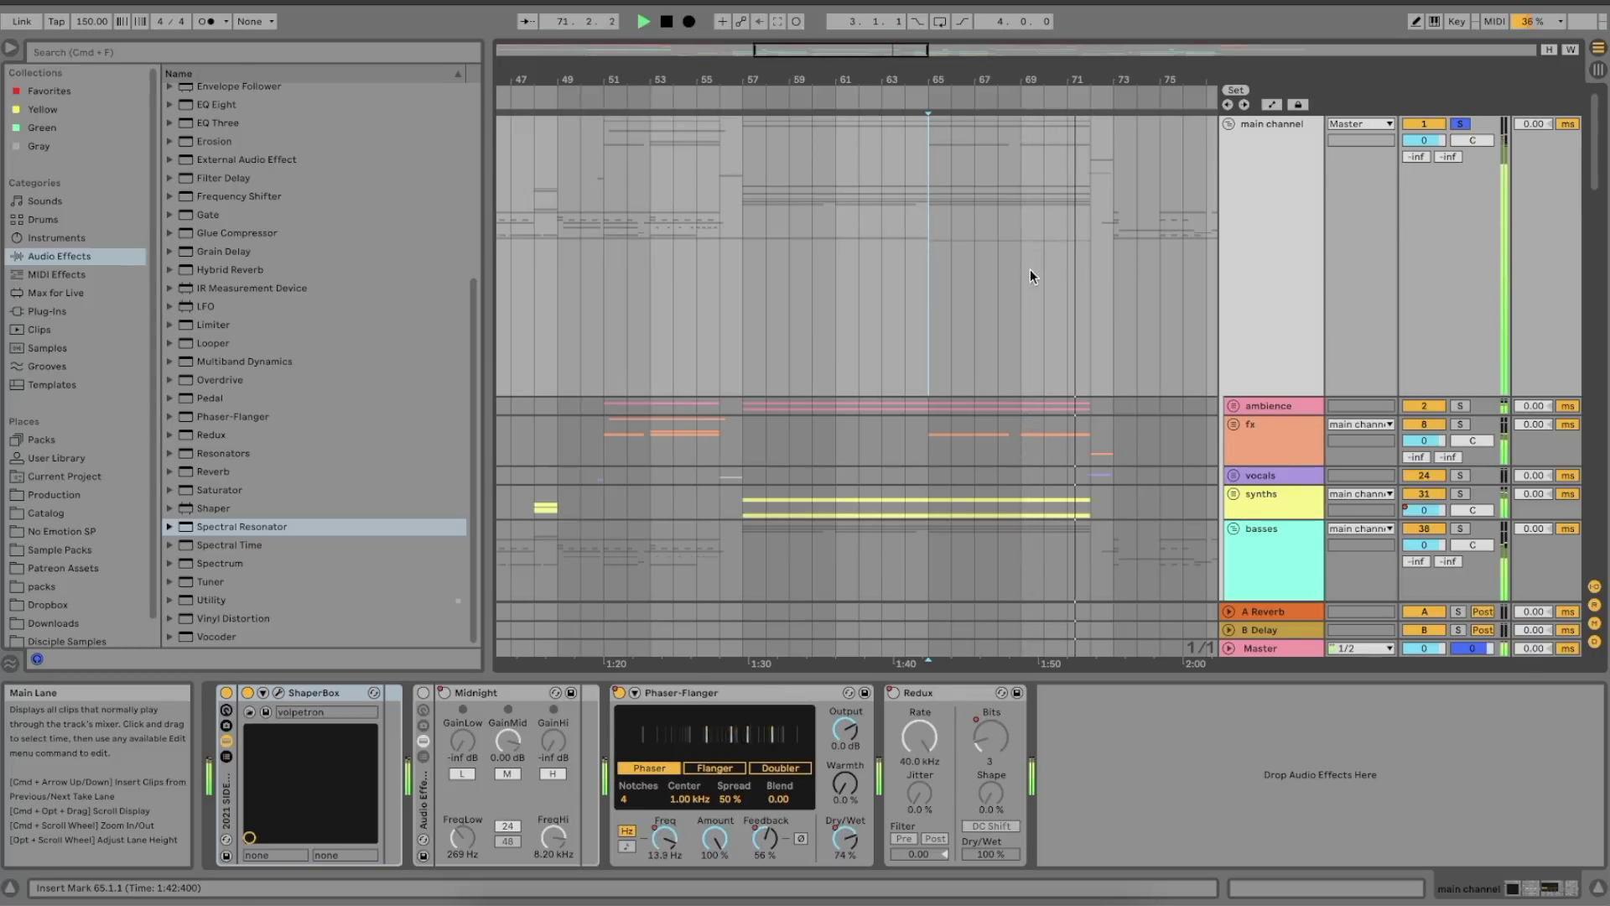
{"action": "key", "text": "space"}
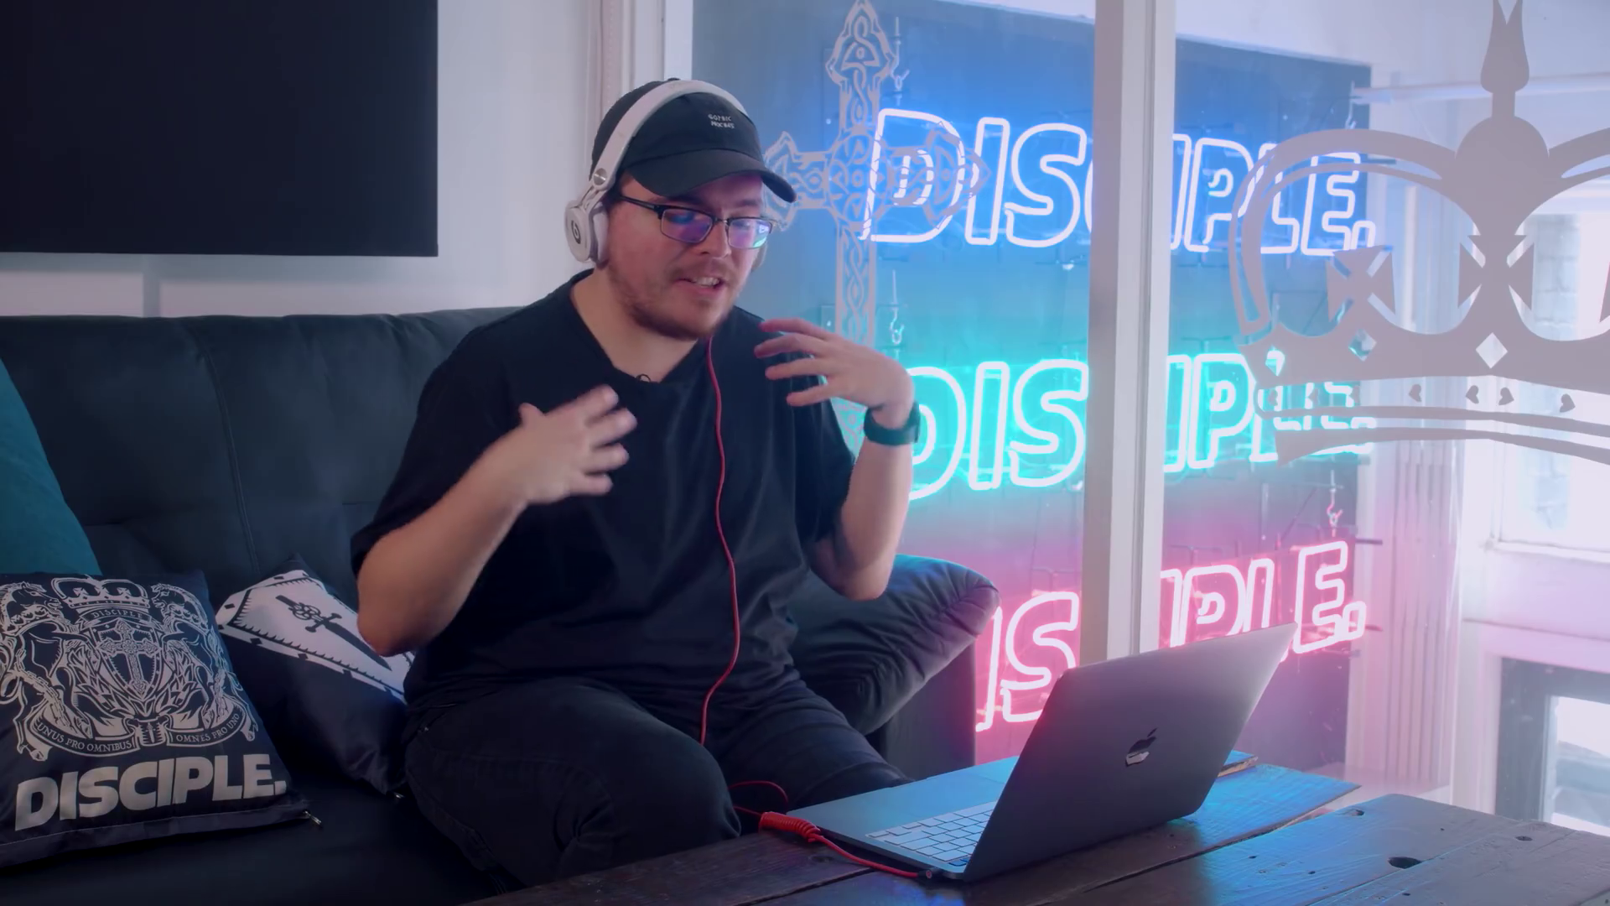